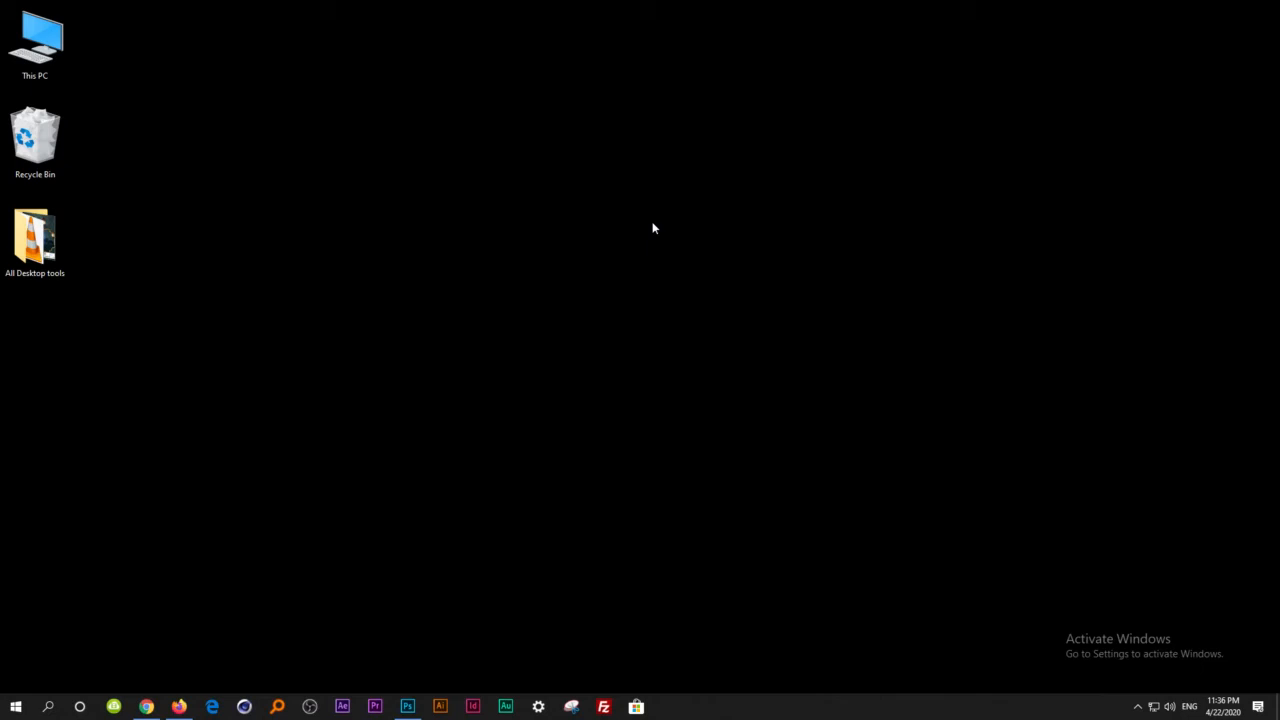
right_click(537, 292)
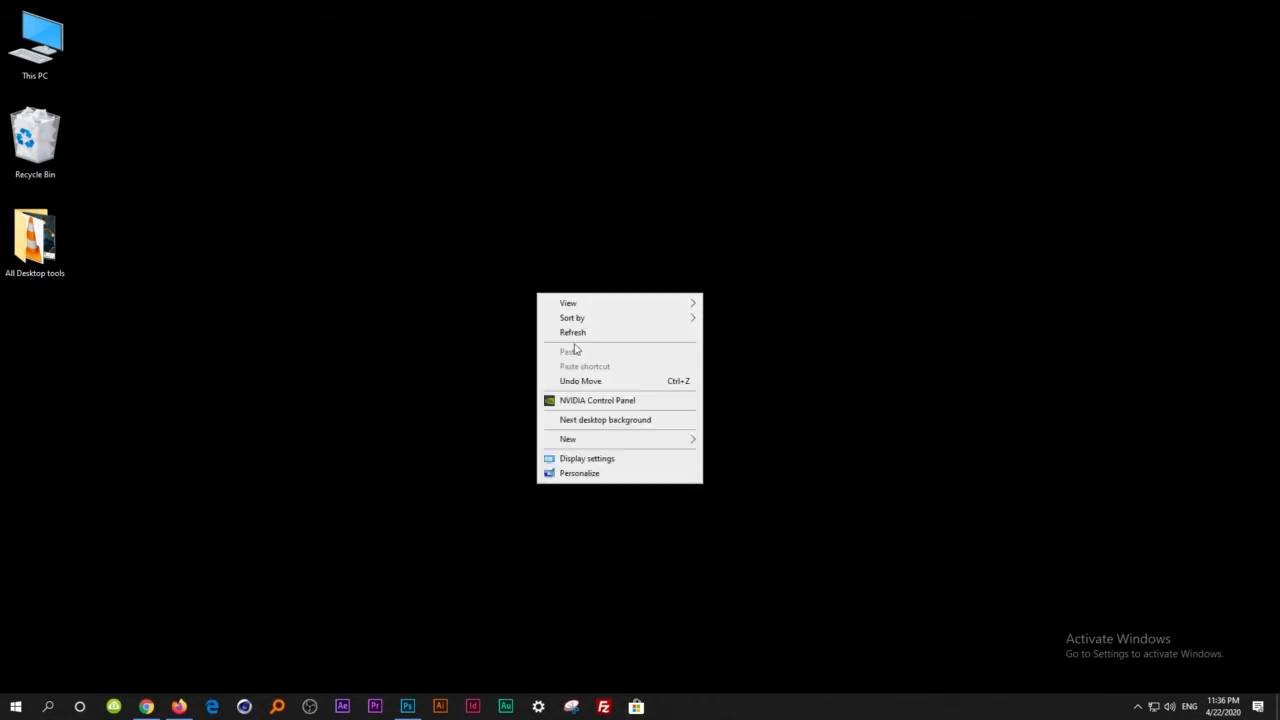
click(572, 332)
Switch to Photoshop and create a landscape document 29.7 × 17.96 cm at 300 pixels/inch, RGB Color, with a white background.
click(407, 706)
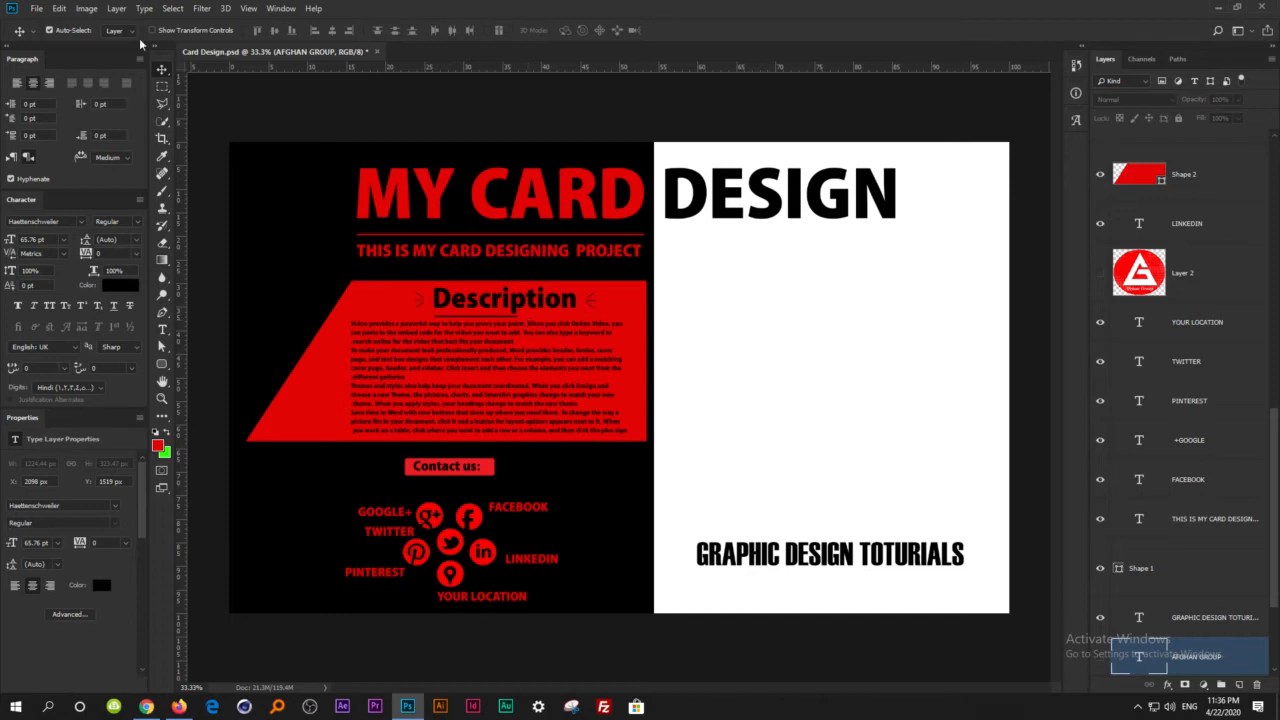
click(36, 8)
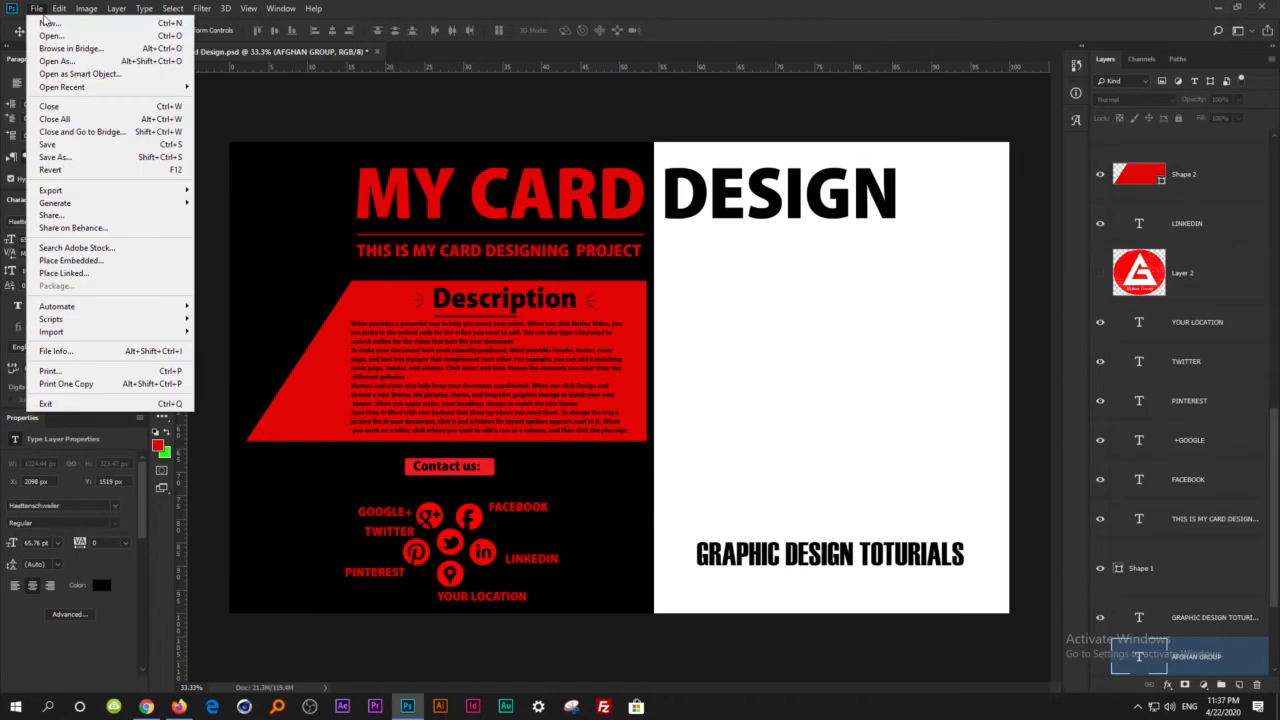
click(40, 23)
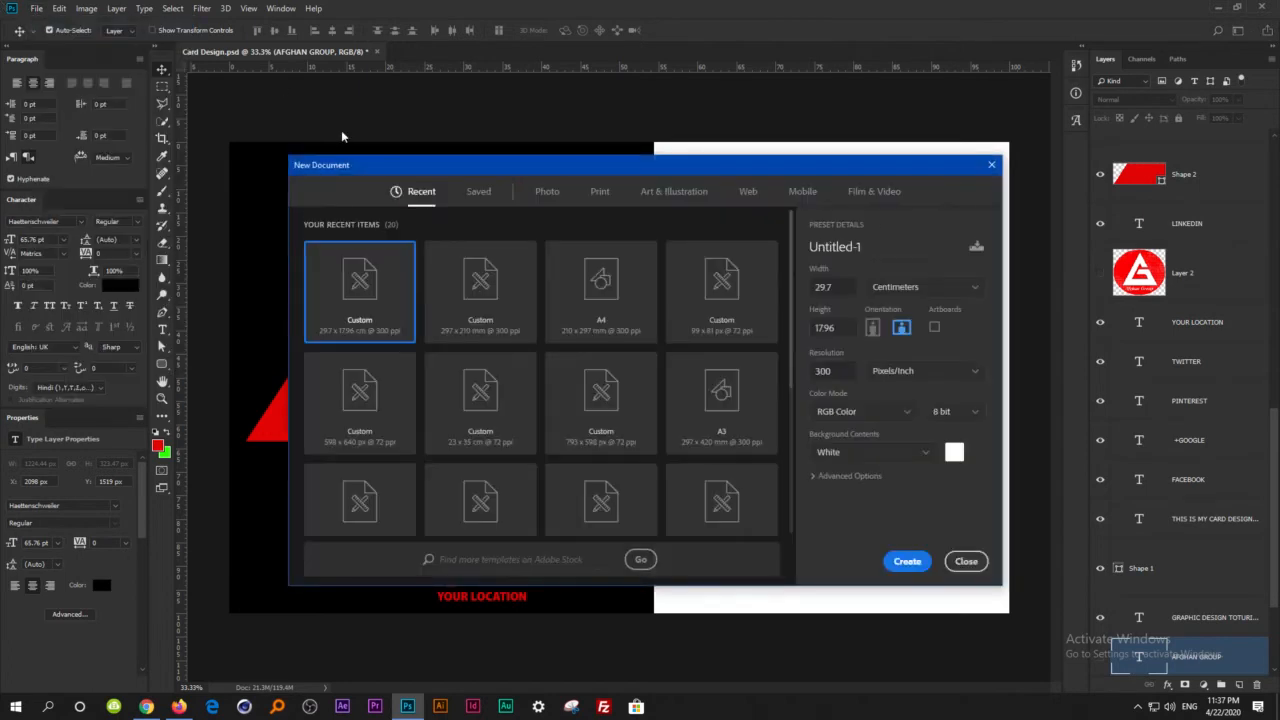
drag(843, 333, 795, 326)
click(845, 333)
click(907, 561)
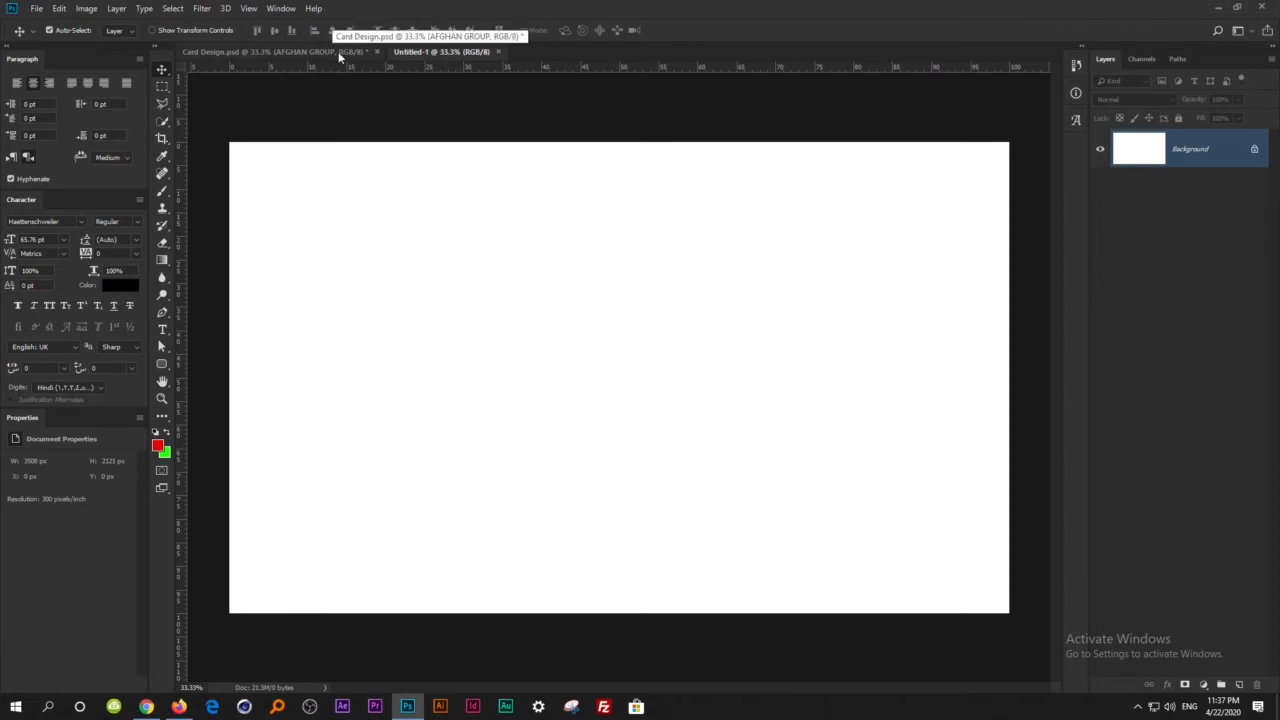
Draw a rectangle shape of about 1805 × 2349 px covering the left half of the canvas.
click(163, 363)
click(207, 366)
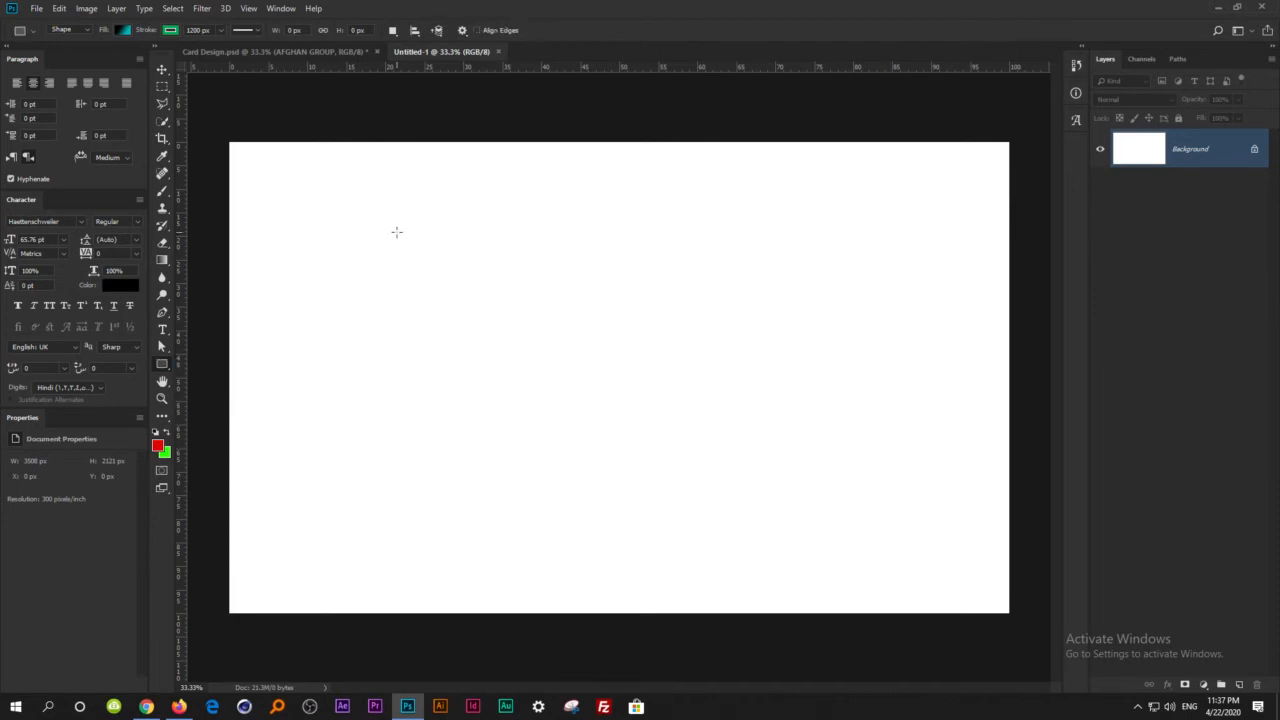
drag(221, 127, 621, 648)
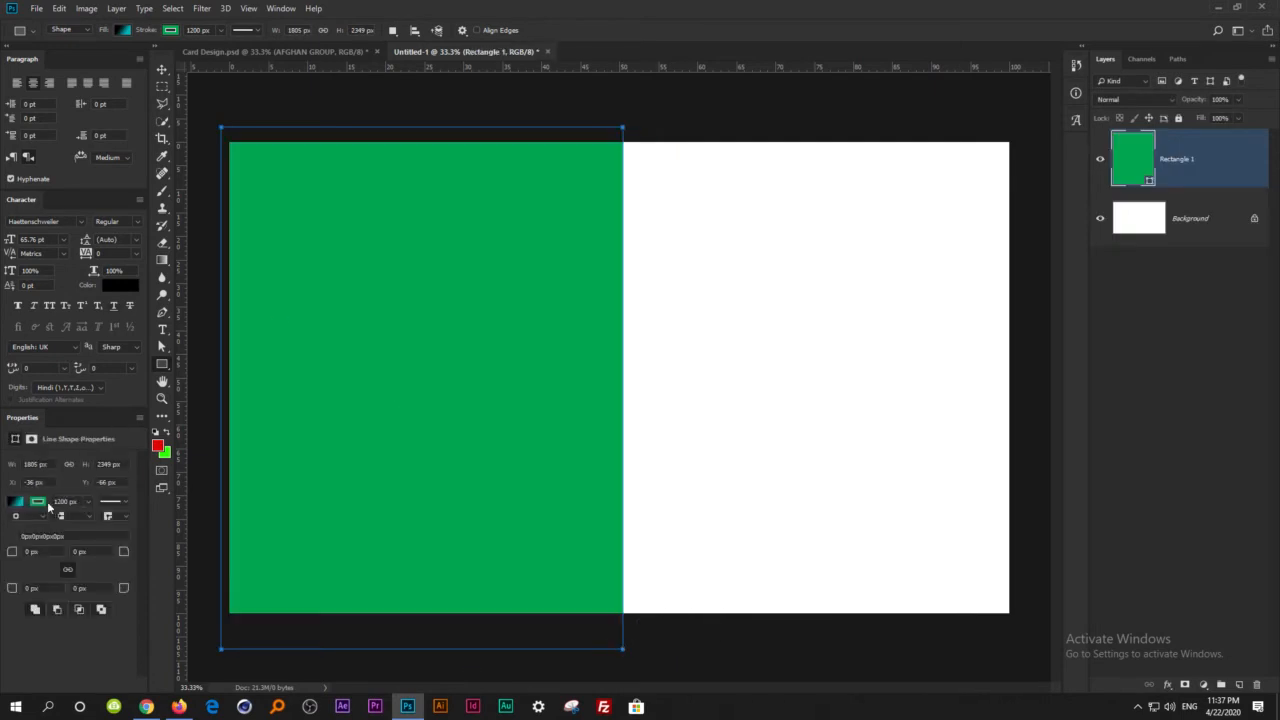
Remove the rectangle's stroke and fill it with solid black, then deselect it.
click(38, 502)
click(25, 508)
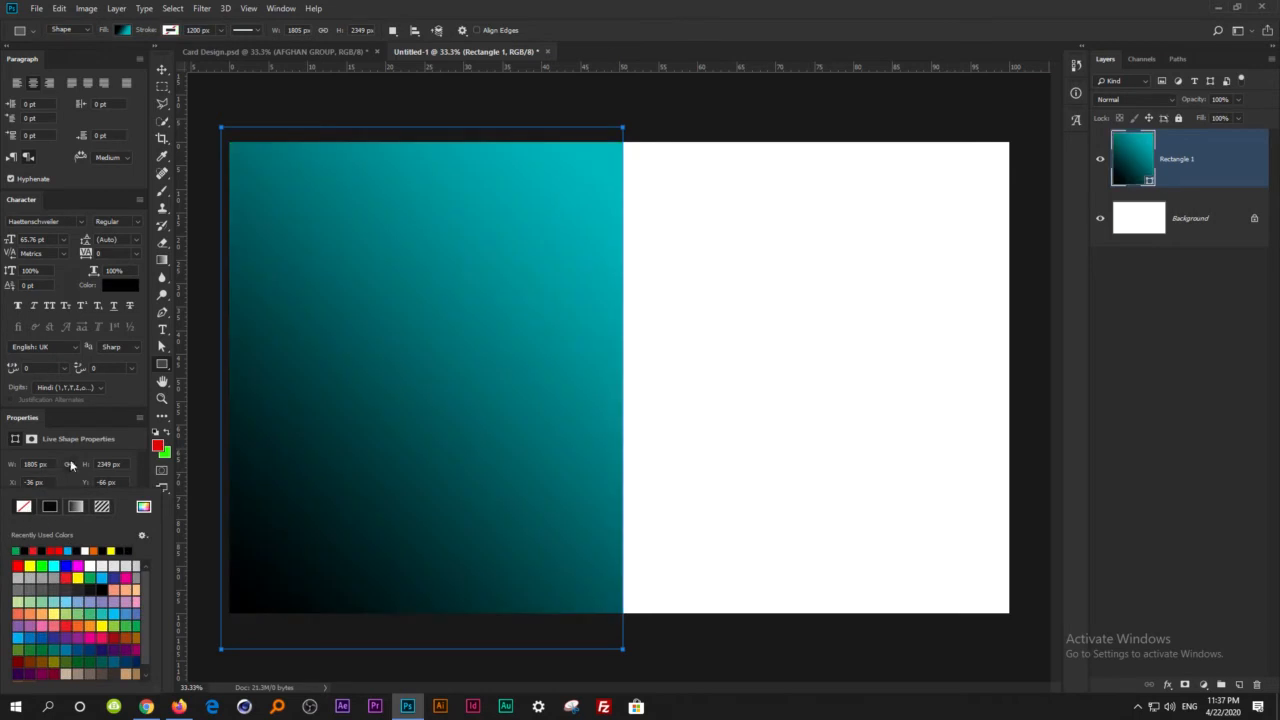
click(73, 426)
click(18, 500)
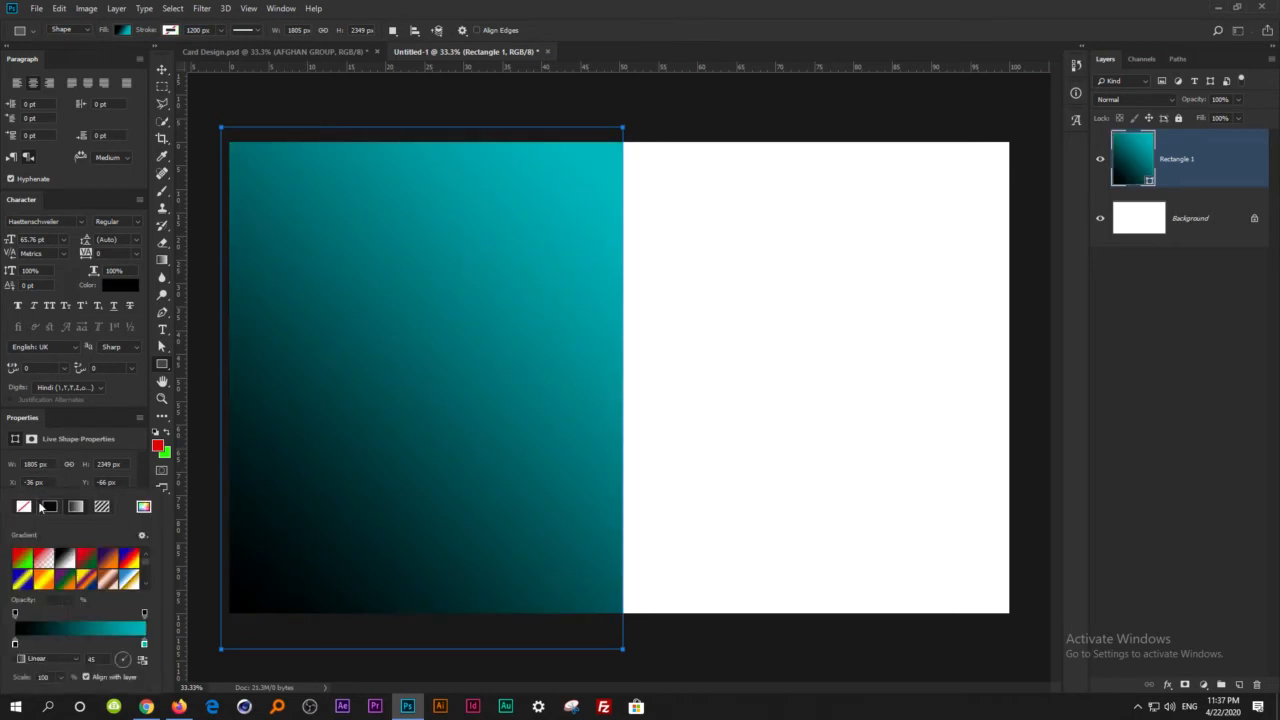
click(48, 507)
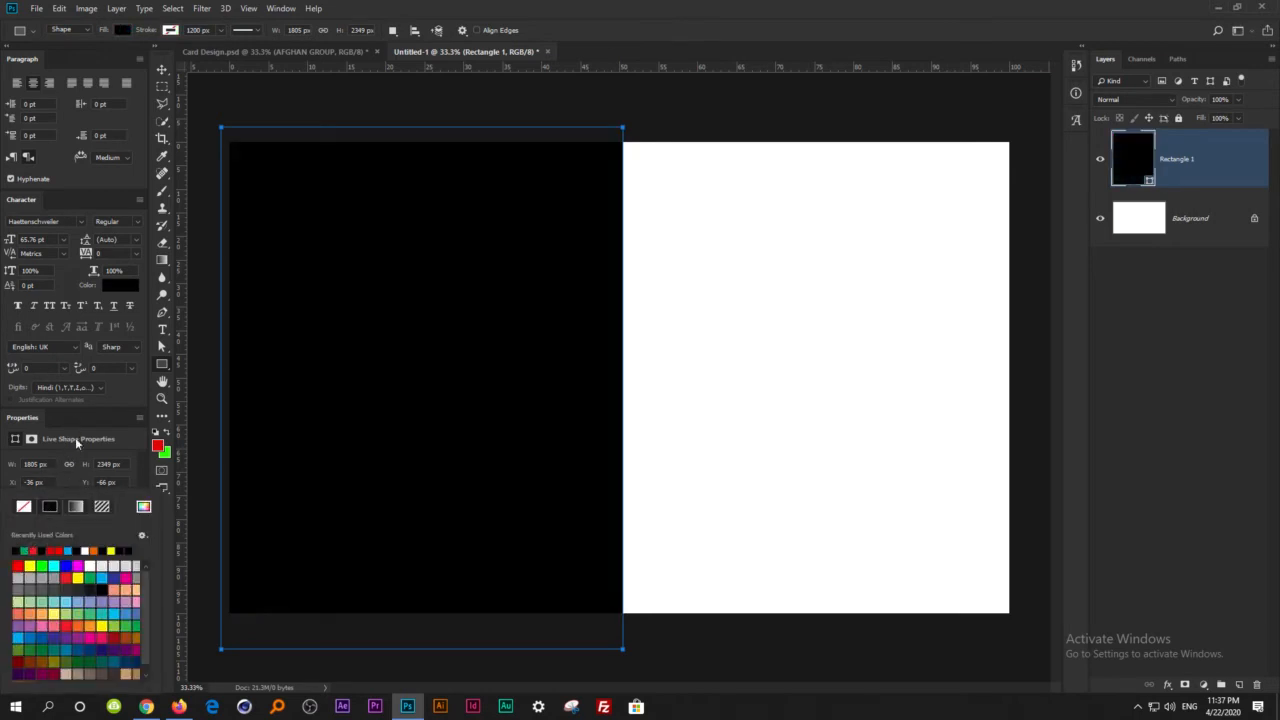
click(79, 428)
click(161, 69)
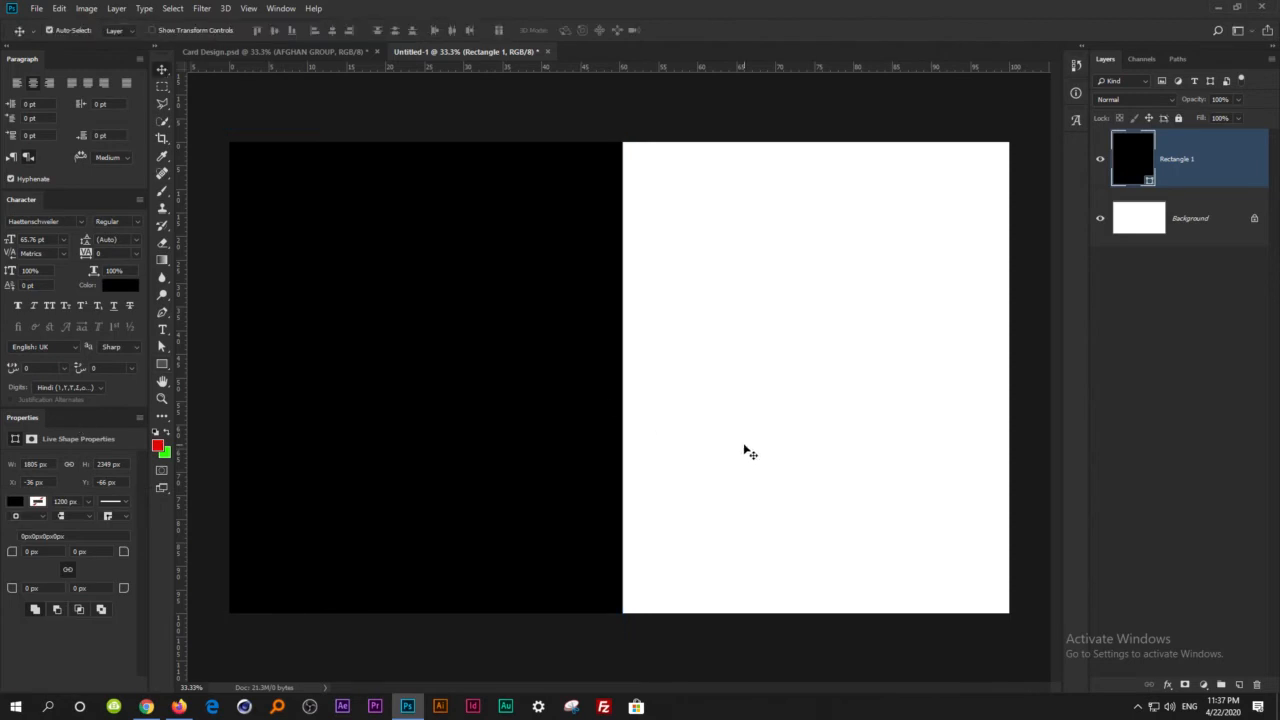
click(748, 451)
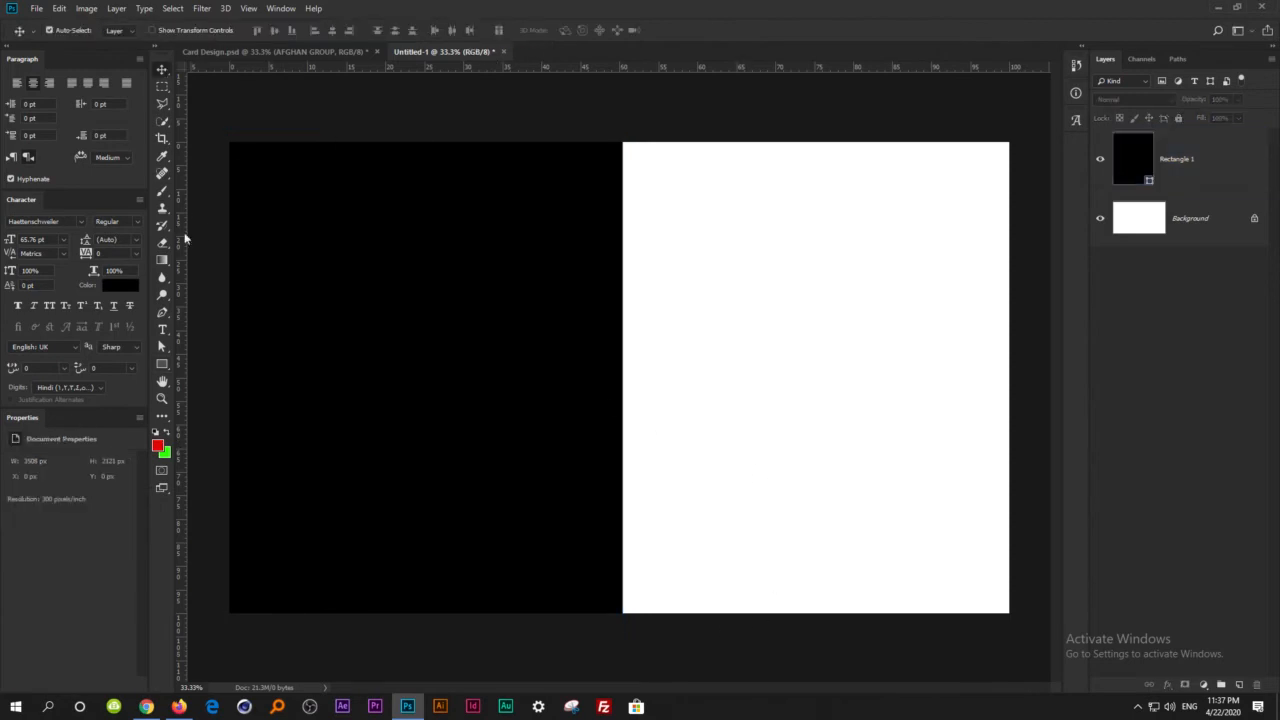
Add the text "CARD DESIGN" in the upper part of the canvas, across the border between the black and white halves.
click(163, 330)
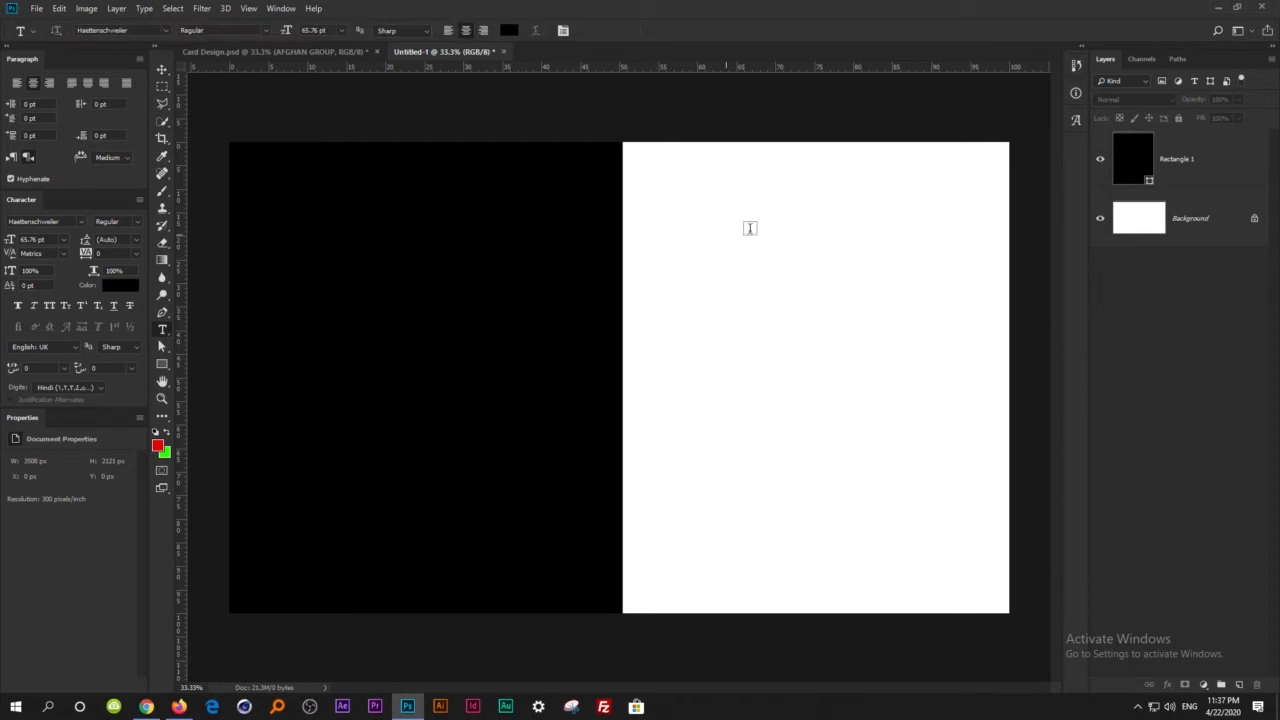
click(686, 253)
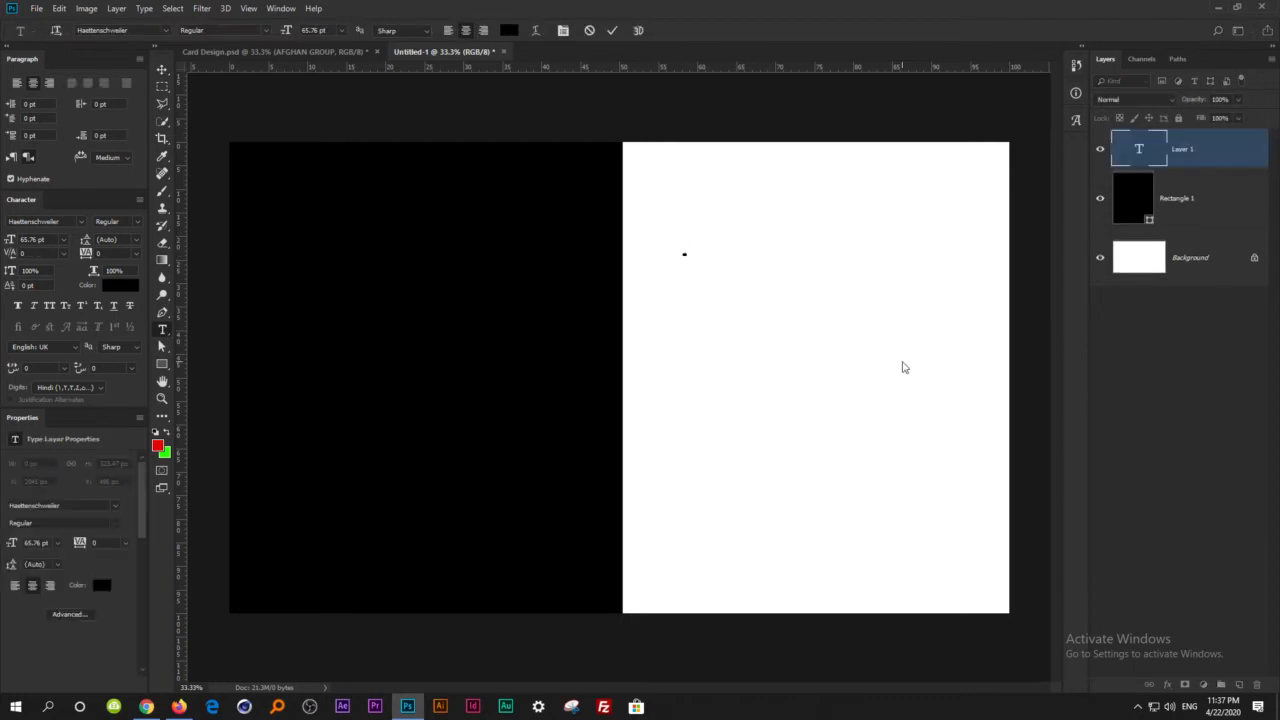
text(CAR)
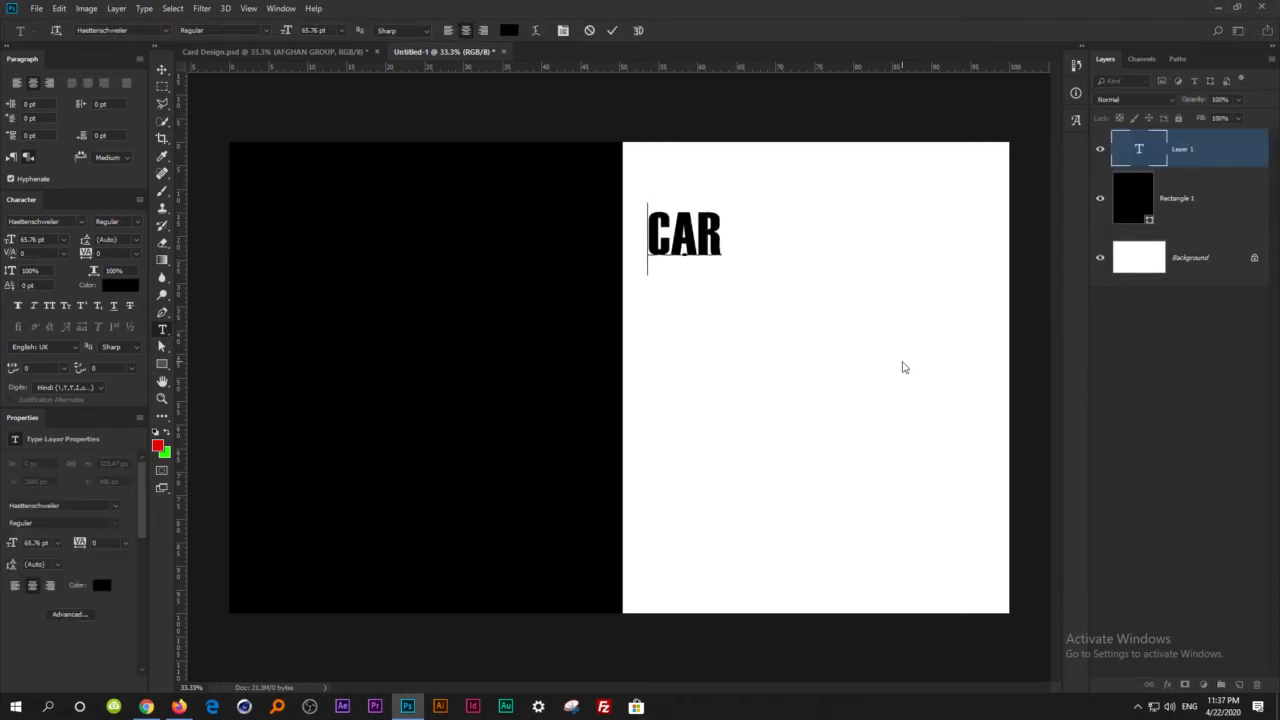
text(D DESIN)
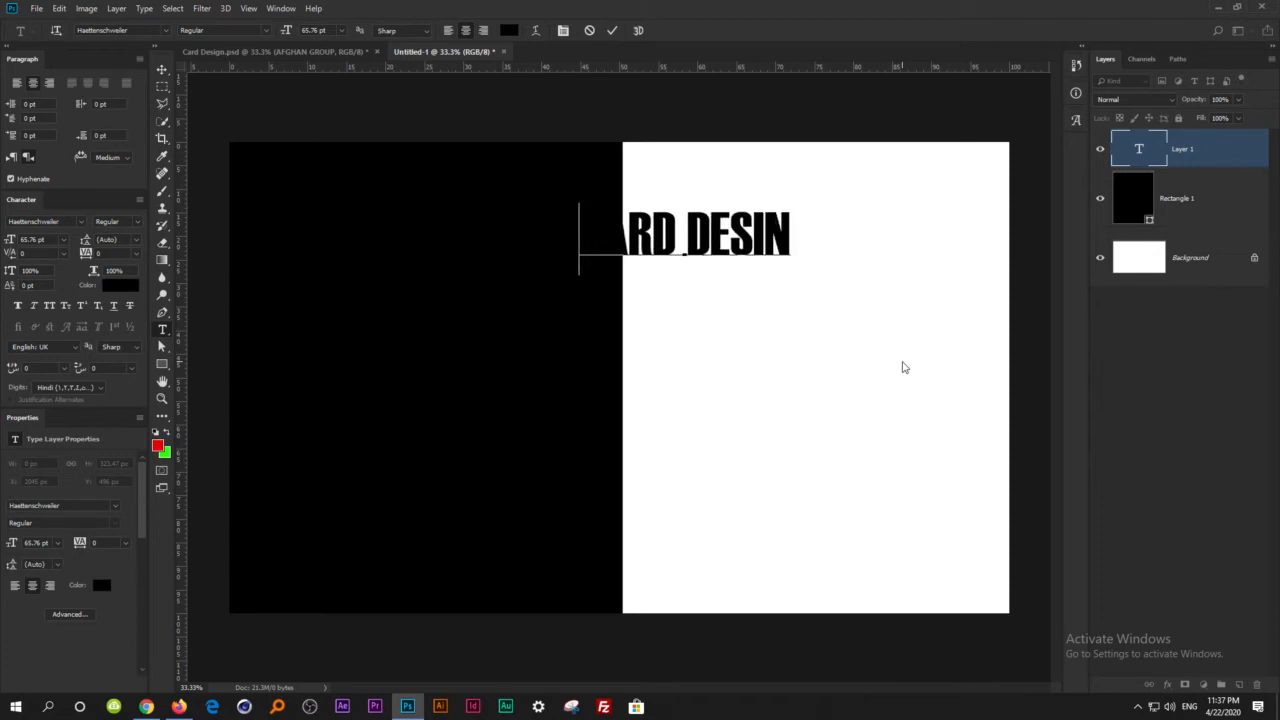
text(G)
key(BackSpace)
key(BackSpace)
text(G)
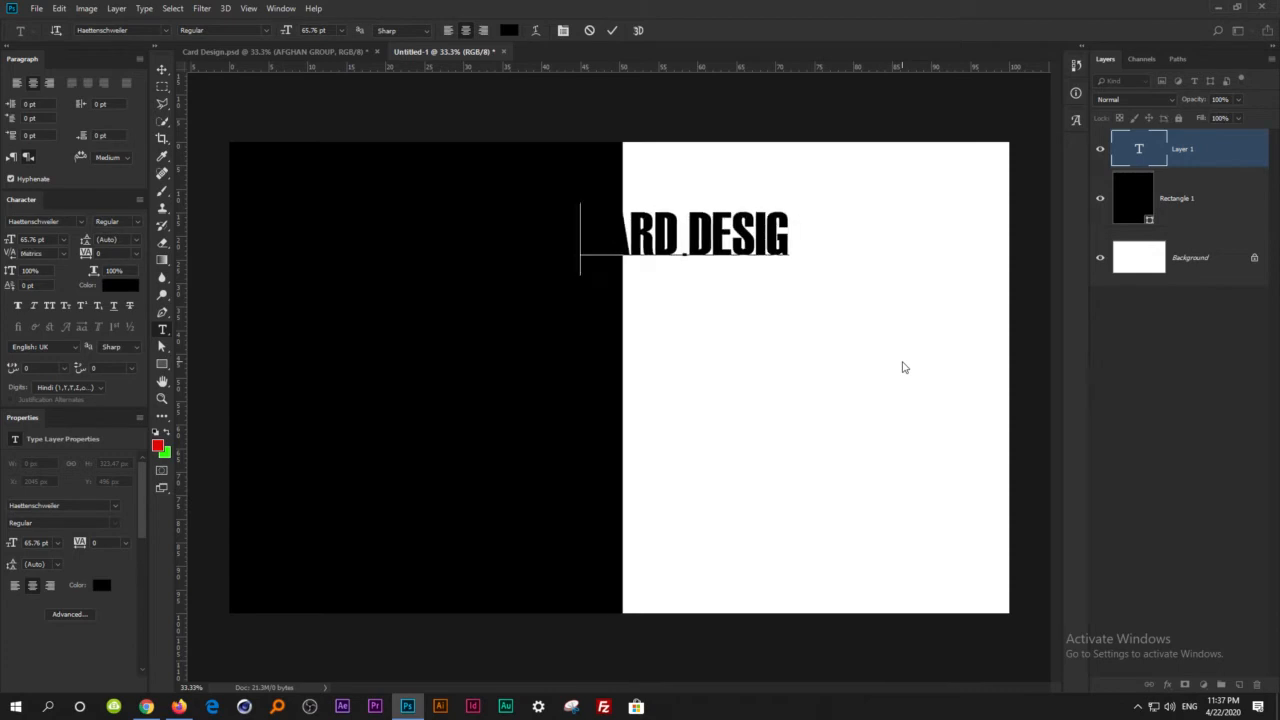
text(N)
click(161, 69)
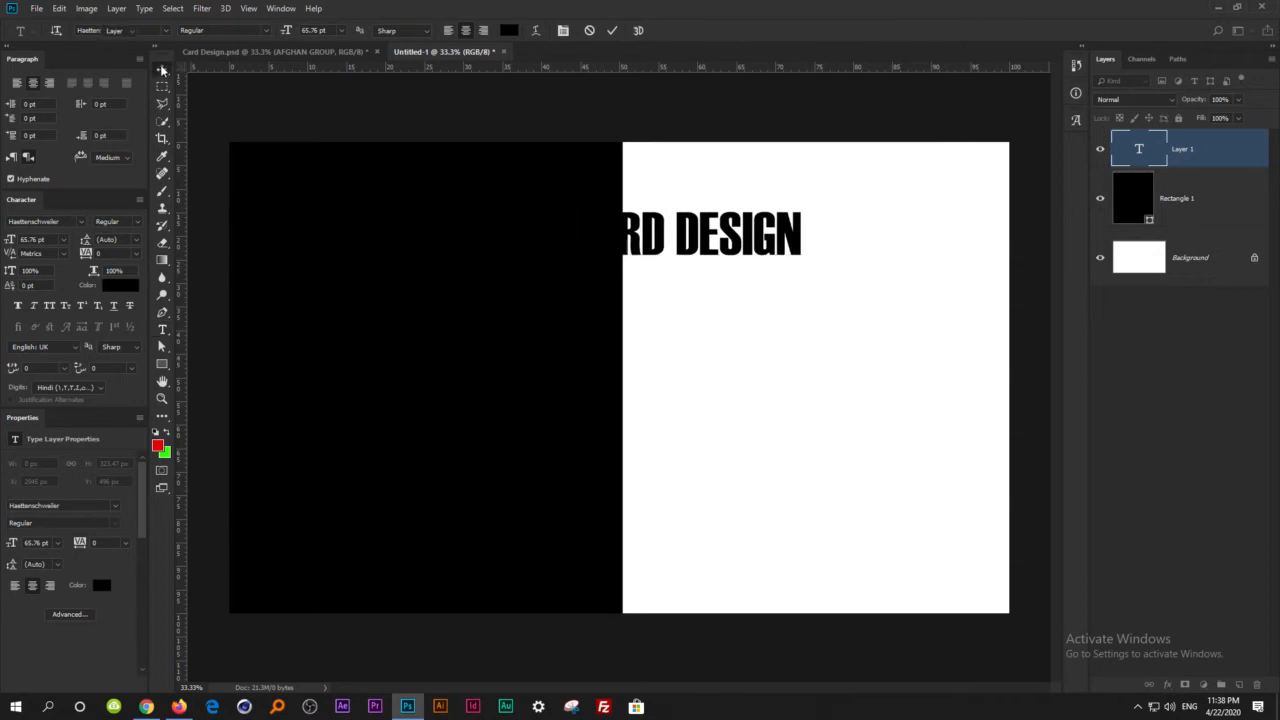
Color the word CARD in the heading bright red.
double_click(670, 238)
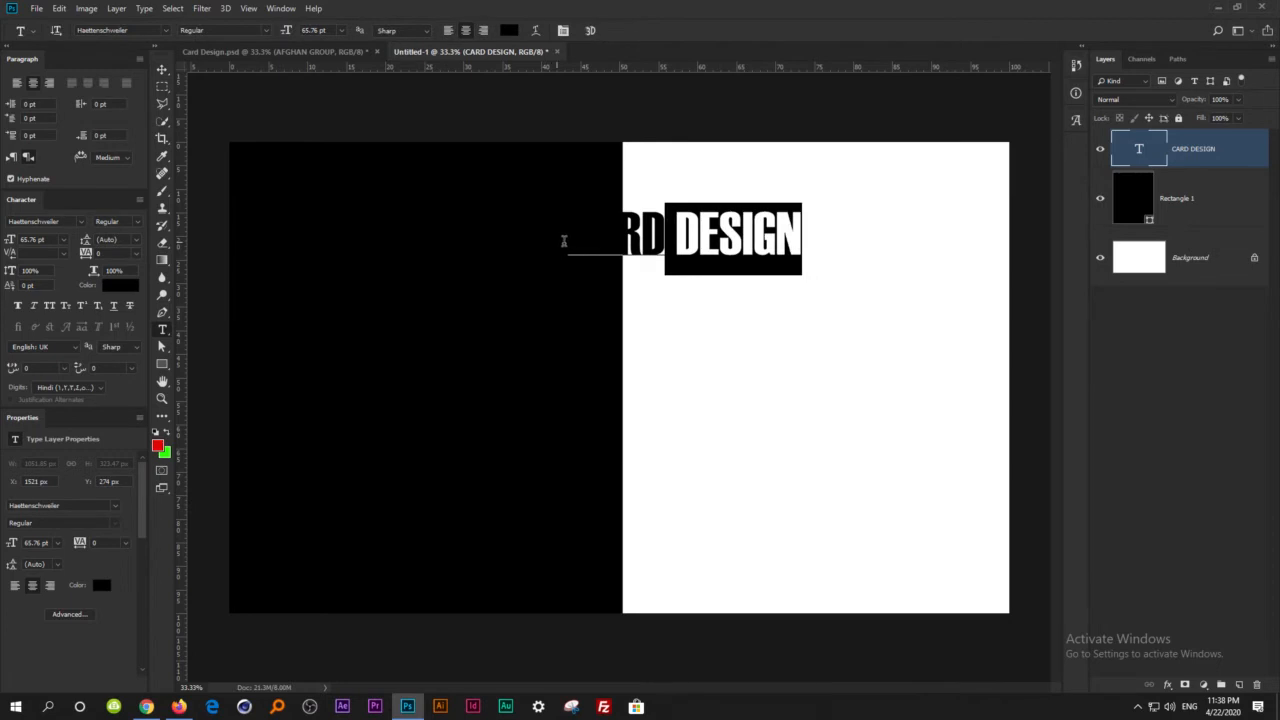
double_click(565, 240)
click(509, 30)
drag(674, 472, 774, 446)
click(881, 461)
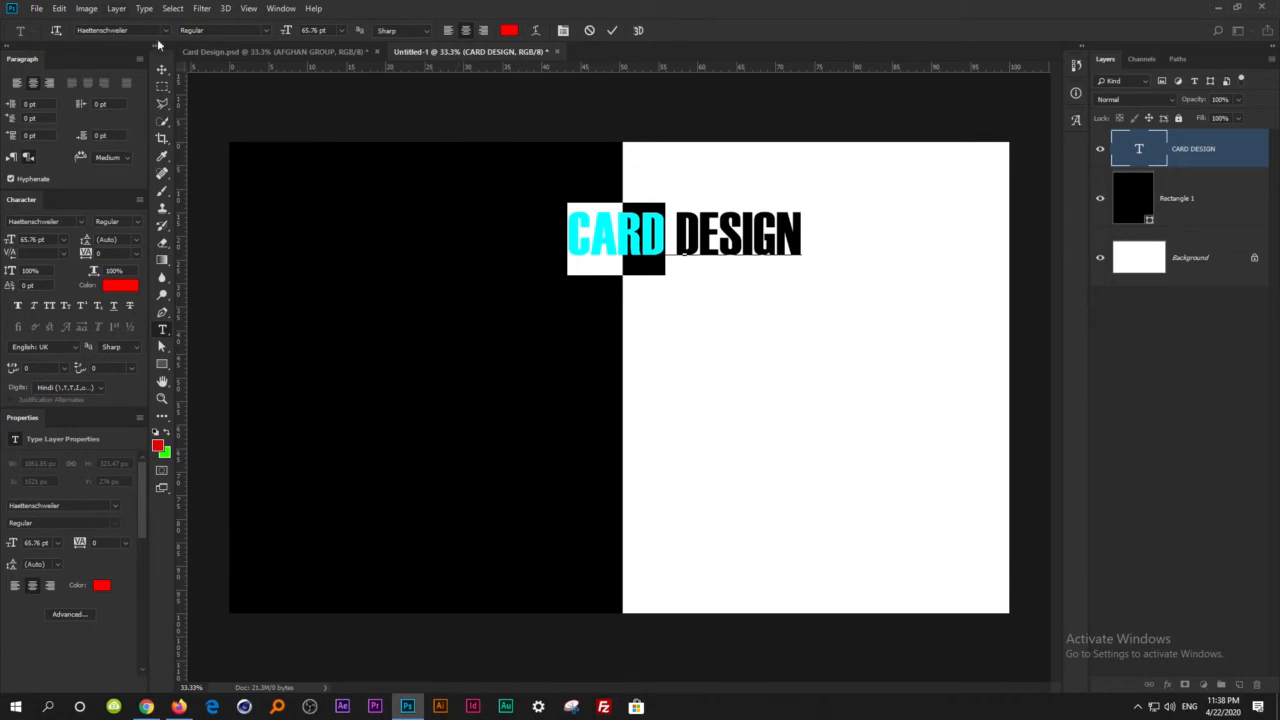
click(161, 69)
Enlarge the heading to about 97.5 pt and place it with CARD on the black half and DESIGN on the white half.
key(ctrl+t)
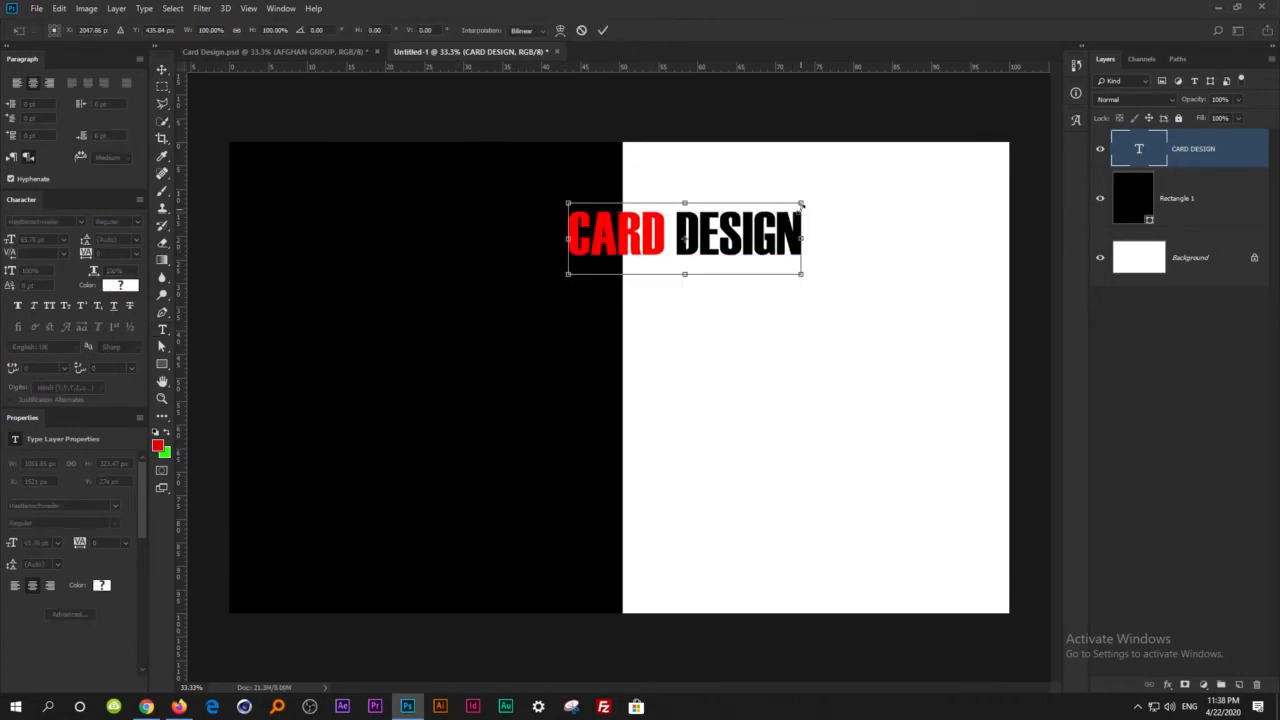
drag(803, 201, 912, 158)
drag(860, 218, 765, 216)
key(Return)
Insert the word MY before CARD and shift the heading left so MY CARD lies on the black half and DESIGN on the white.
key(t)
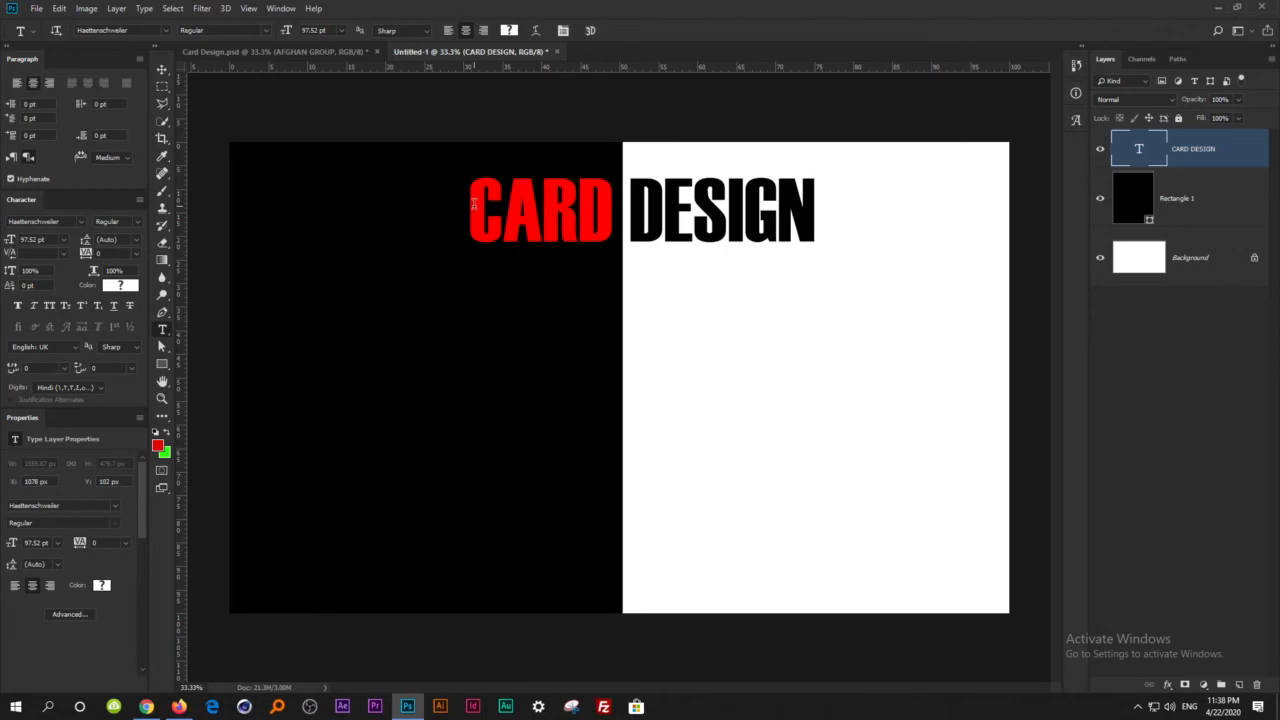
click(481, 212)
text(m)
key(BackSpace)
text(MYH)
key(BackSpace)
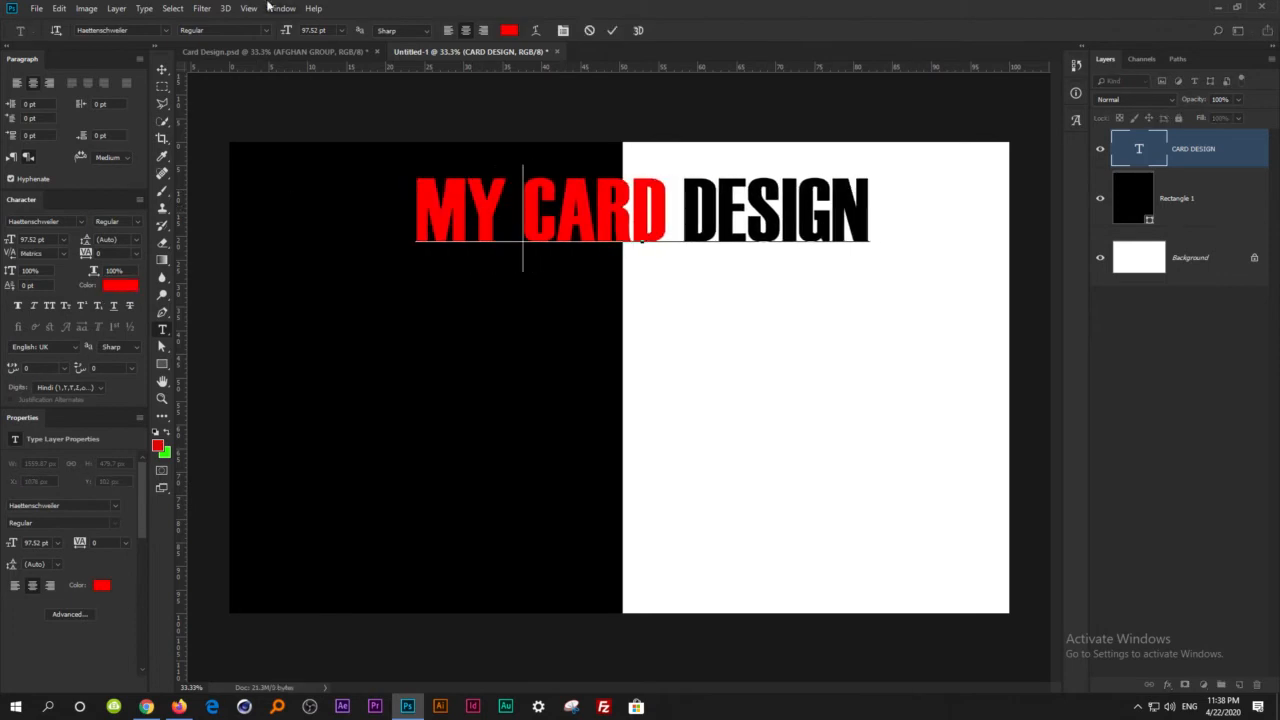
click(162, 70)
drag(733, 234, 676, 236)
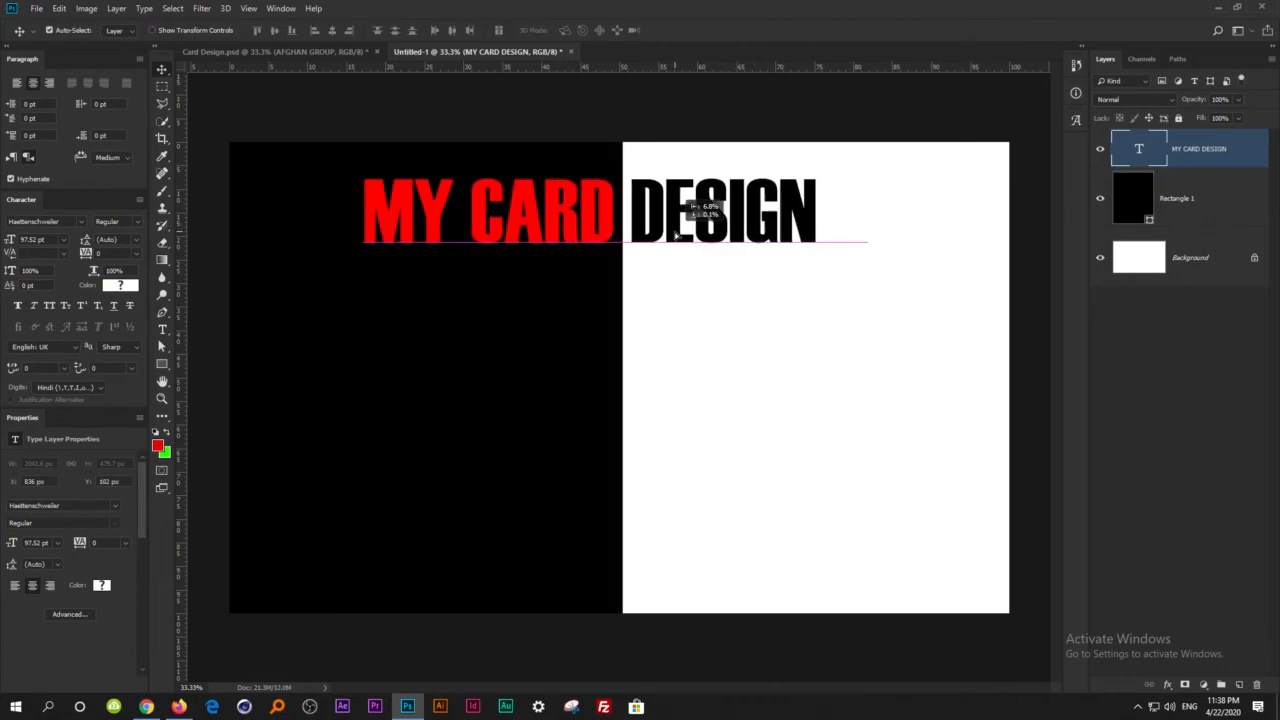
click(713, 288)
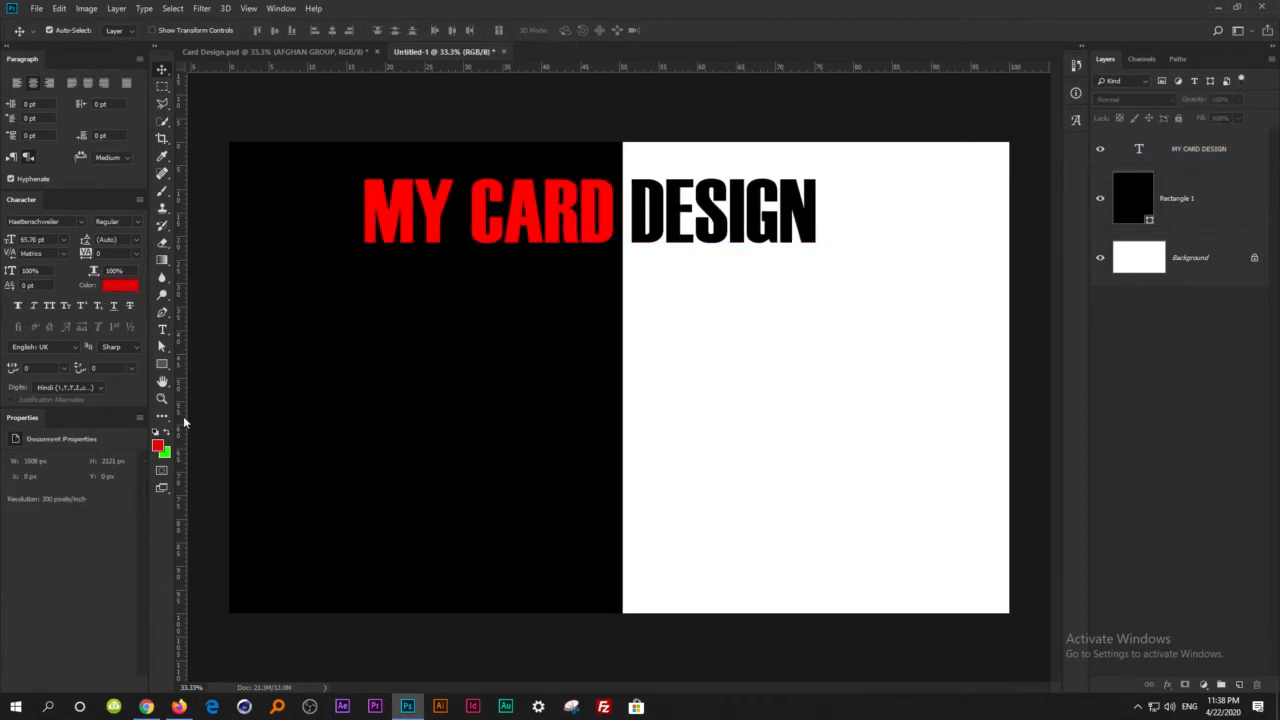
Draw a horizontal line about 1084 px long with 1 px weight beneath MY CARD.
drag(162, 364, 232, 415)
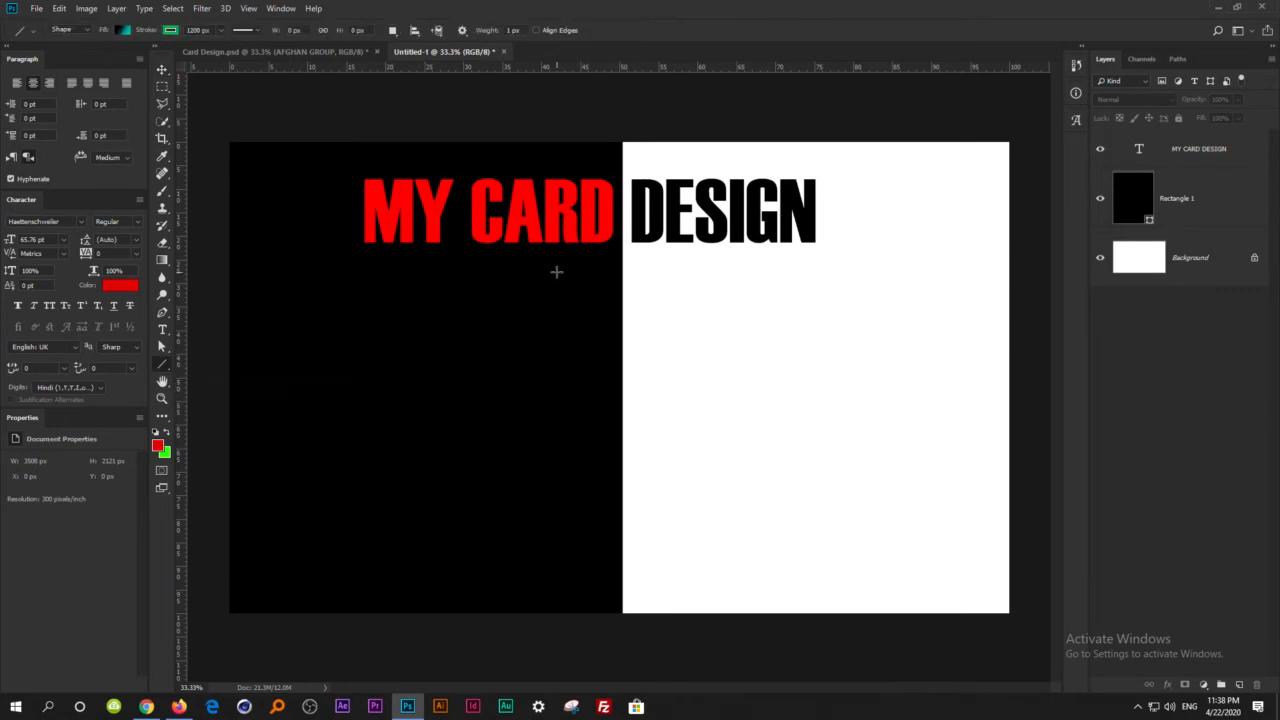
scroll(540, 247, up, 5)
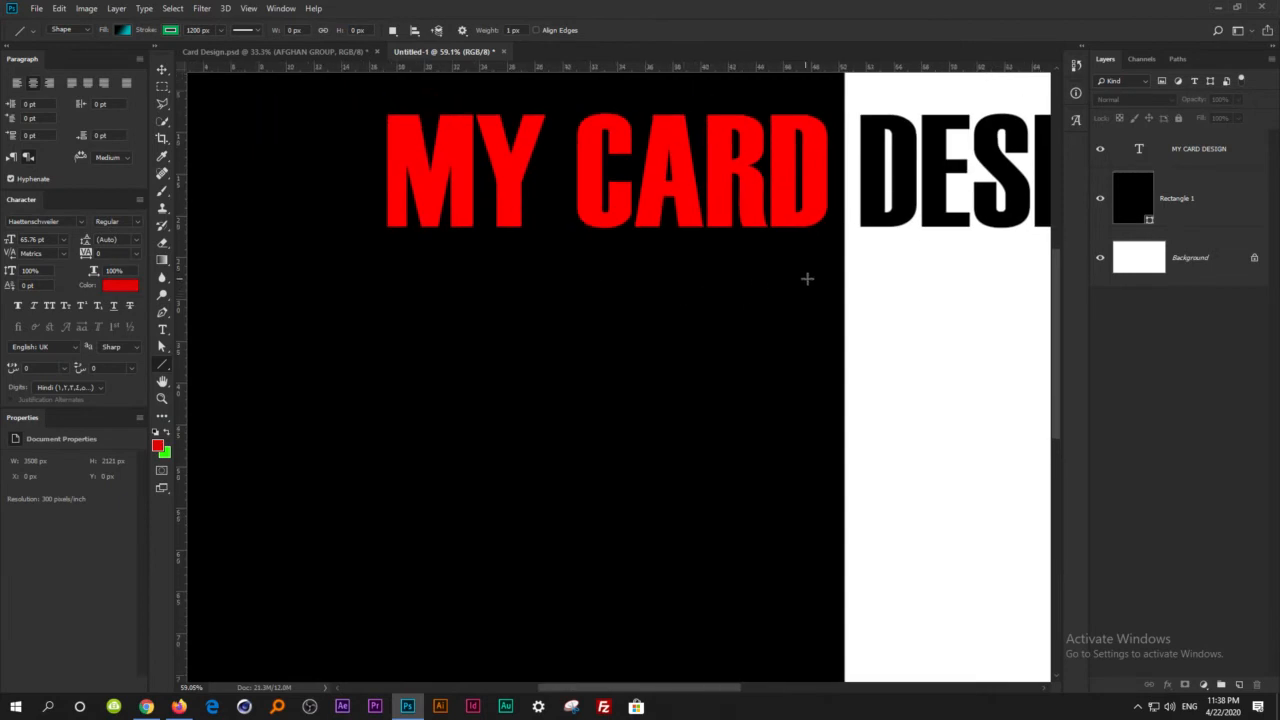
drag(812, 277, 386, 283)
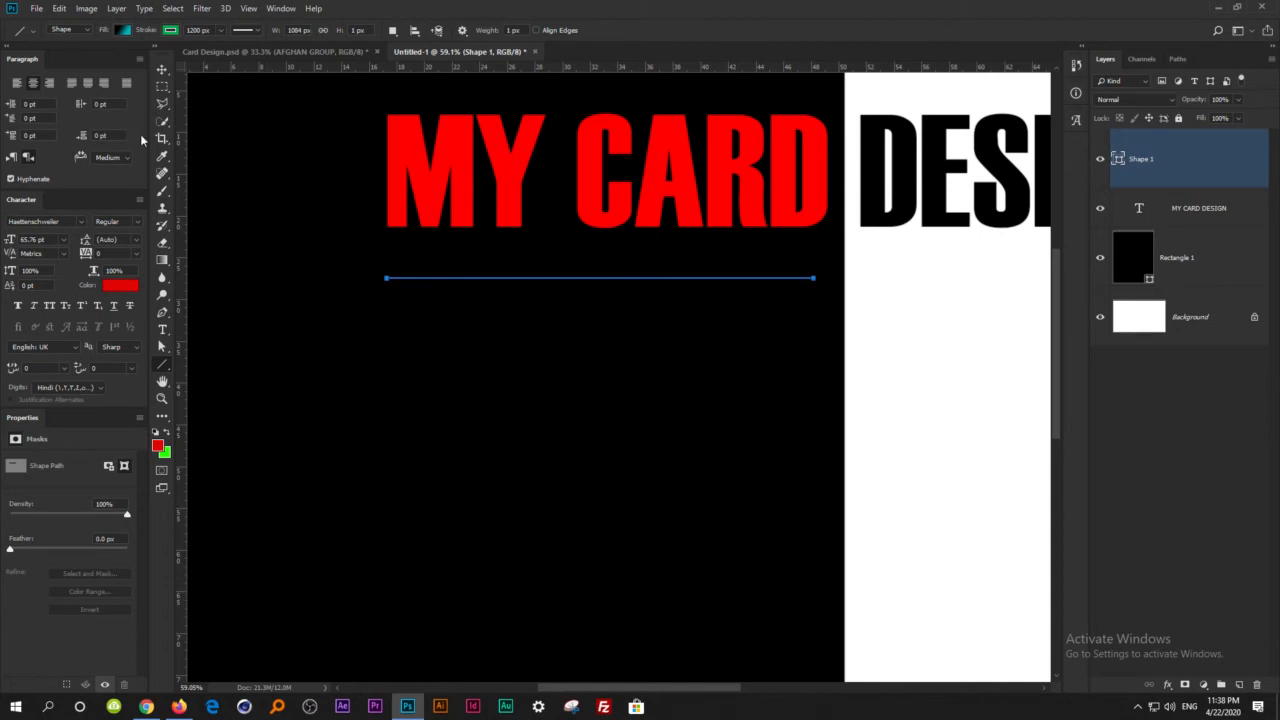
Set the line's stroke and fill to solid red.
click(170, 31)
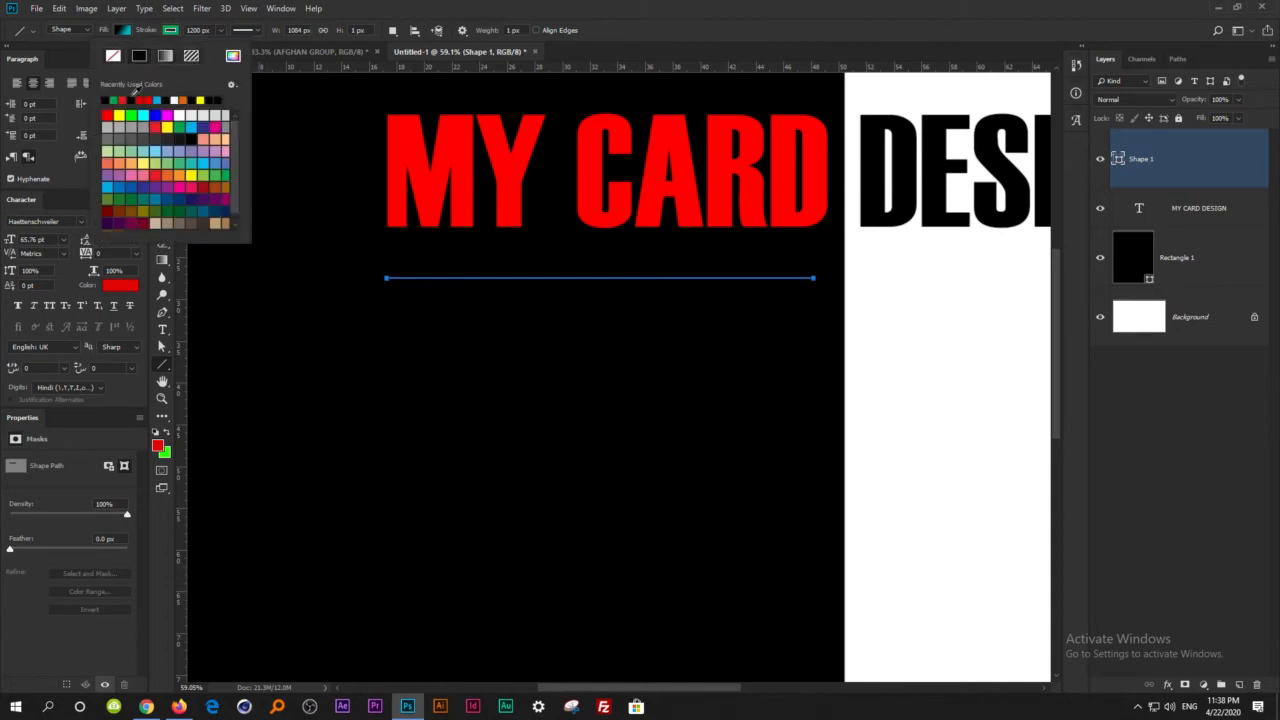
click(124, 99)
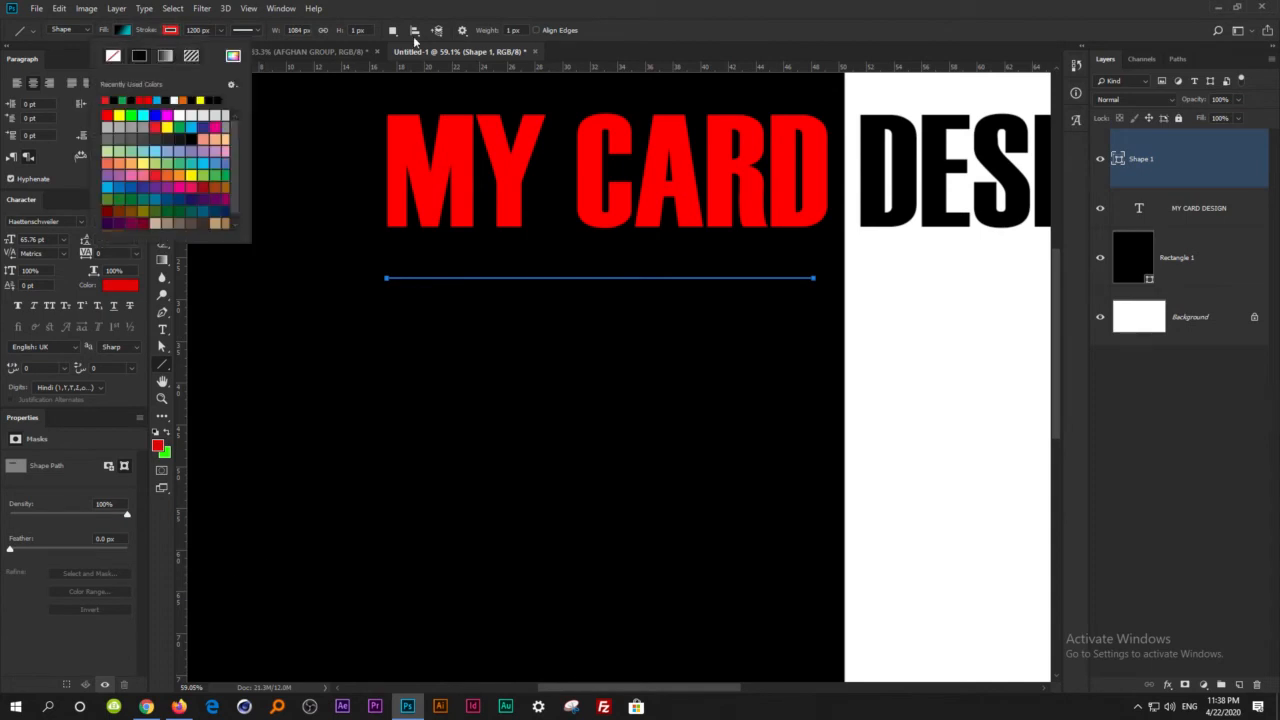
click(122, 30)
click(122, 30)
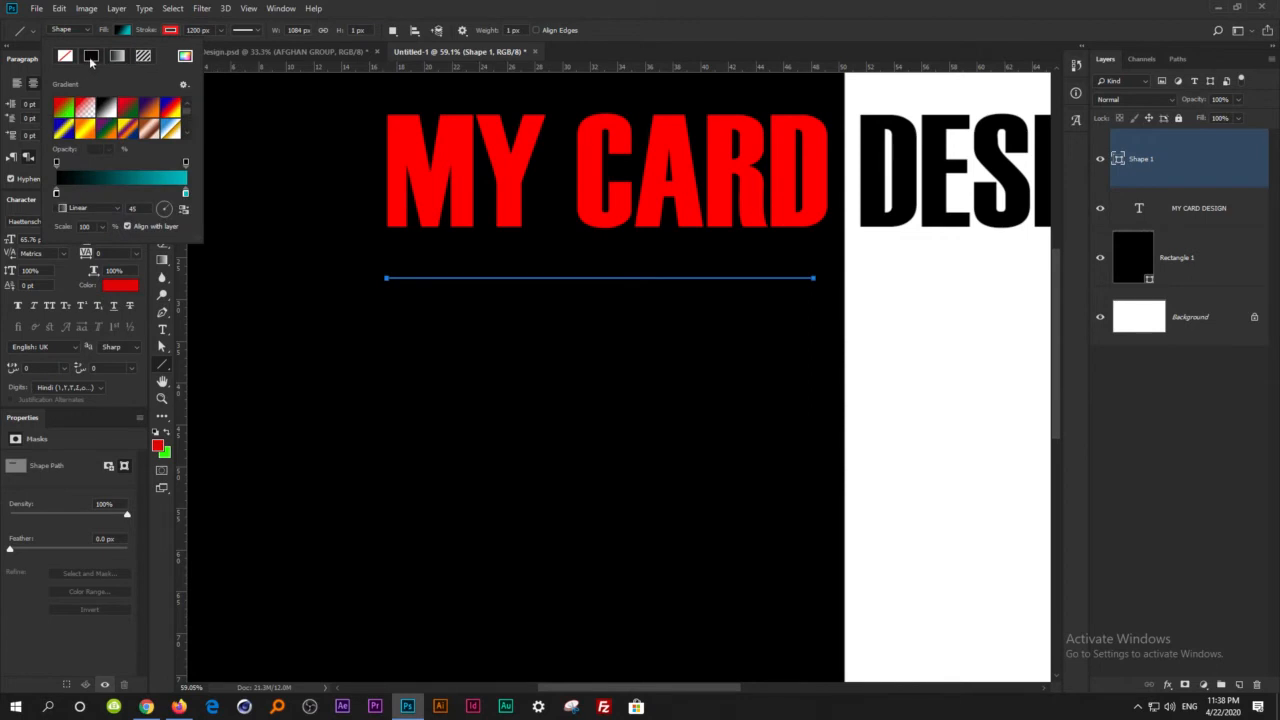
click(91, 57)
click(58, 99)
key(Return)
Thicken the red line by scaling its height to 1300% with Free Transform.
key(v)
key(ctrl+t)
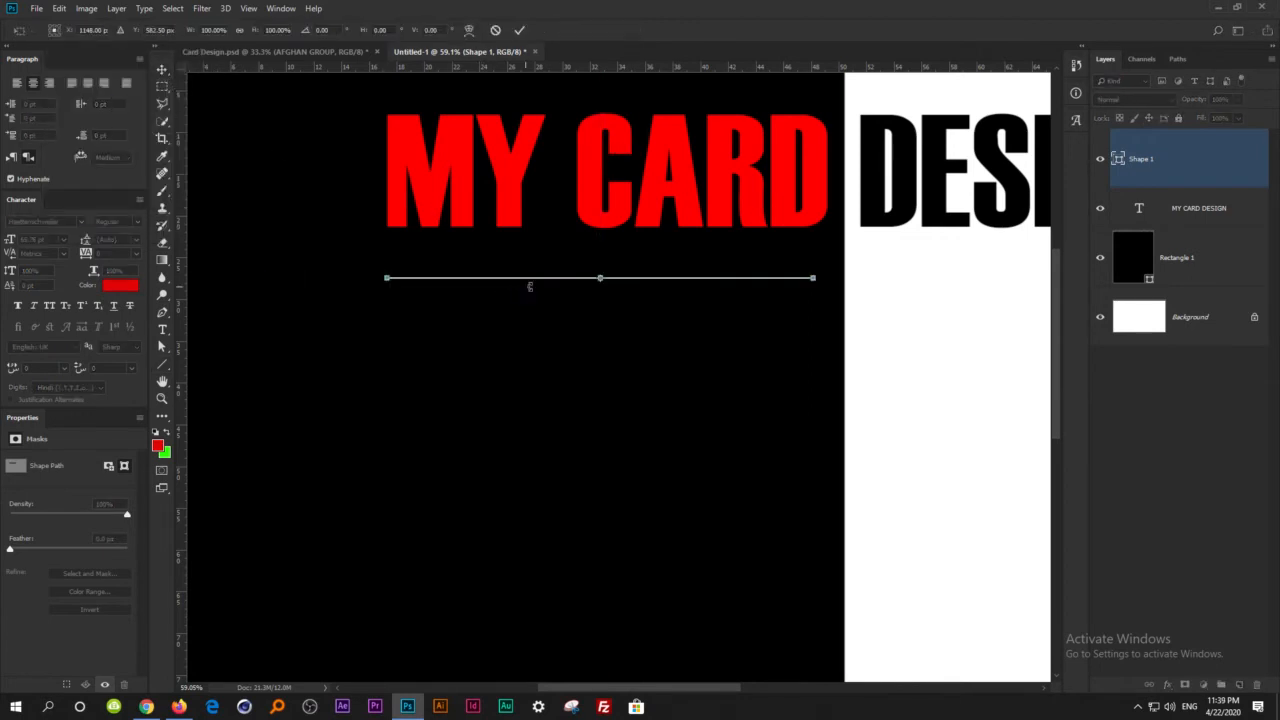
scroll(638, 285, up, 5)
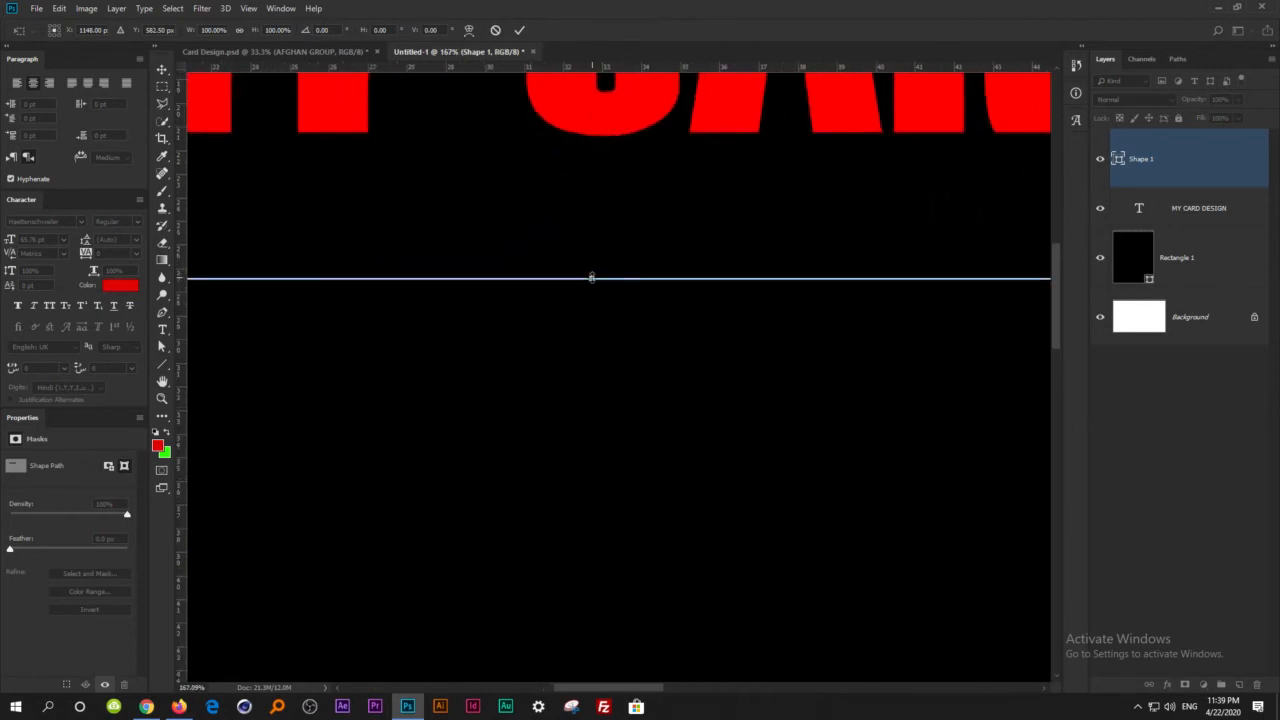
drag(591, 278, 591, 265)
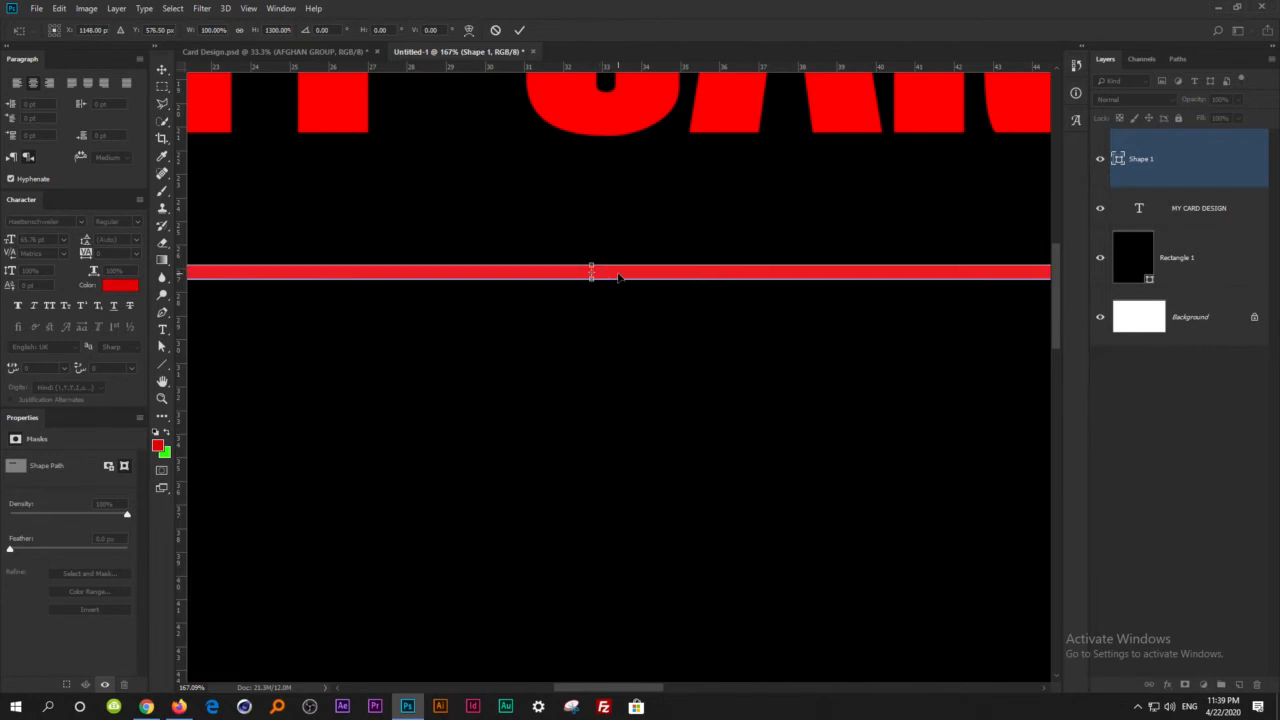
key(Return)
Nudge the red line slightly closer to the MY CARD heading and deselect it.
click(603, 260)
scroll(620, 290, down, 2)
scroll(620, 290, down, 3)
click(980, 378)
drag(685, 288, 686, 281)
click(934, 385)
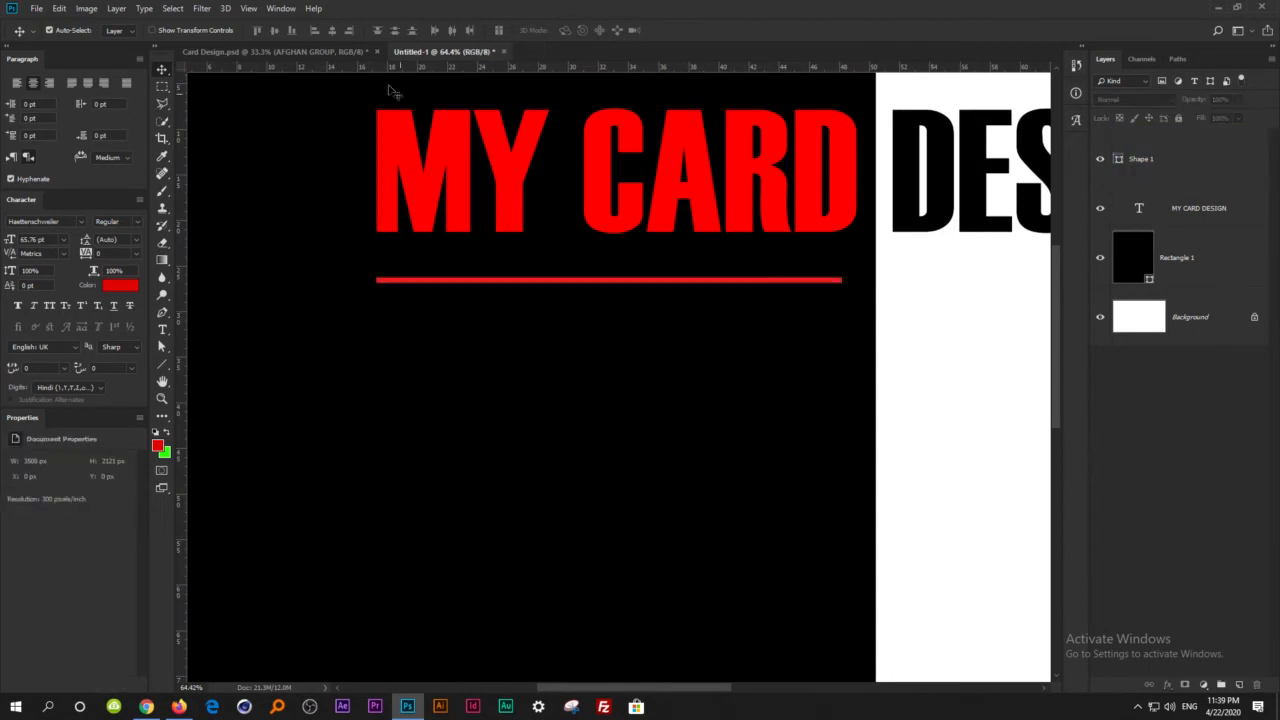
Check the reference card and duplicate the MY CARD DESIGN heading below the red line in the new document.
click(263, 51)
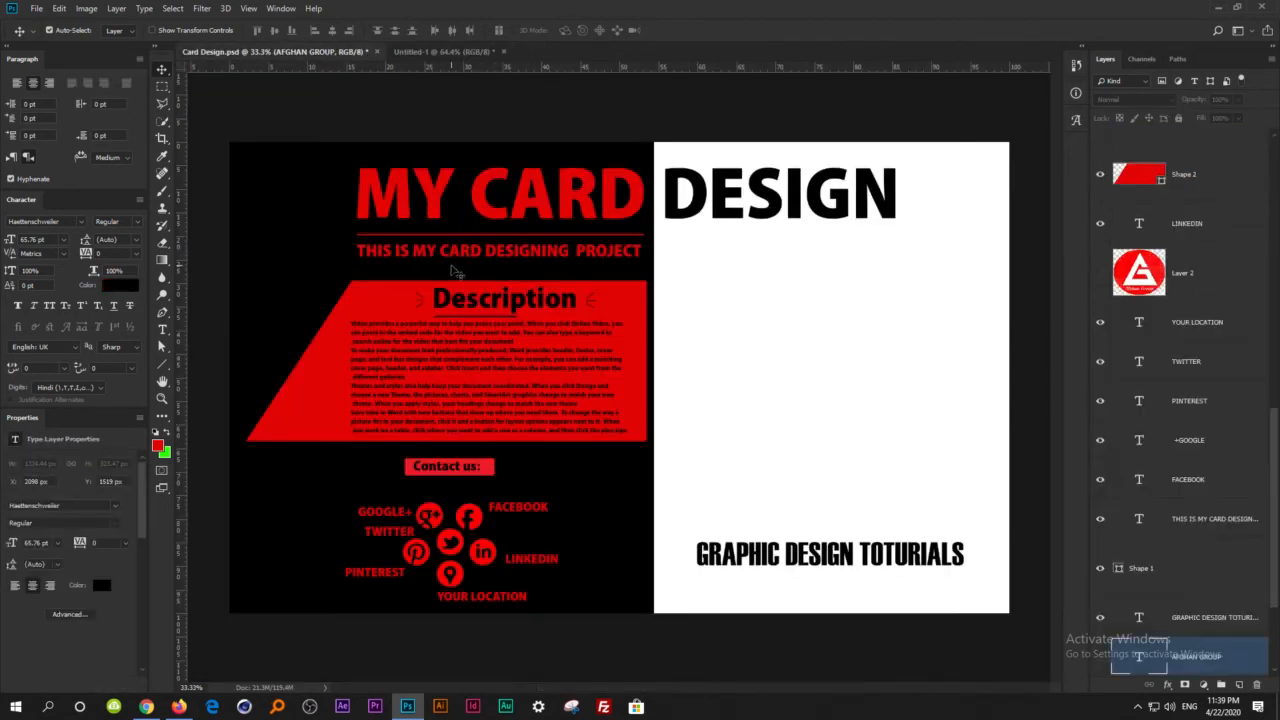
click(440, 51)
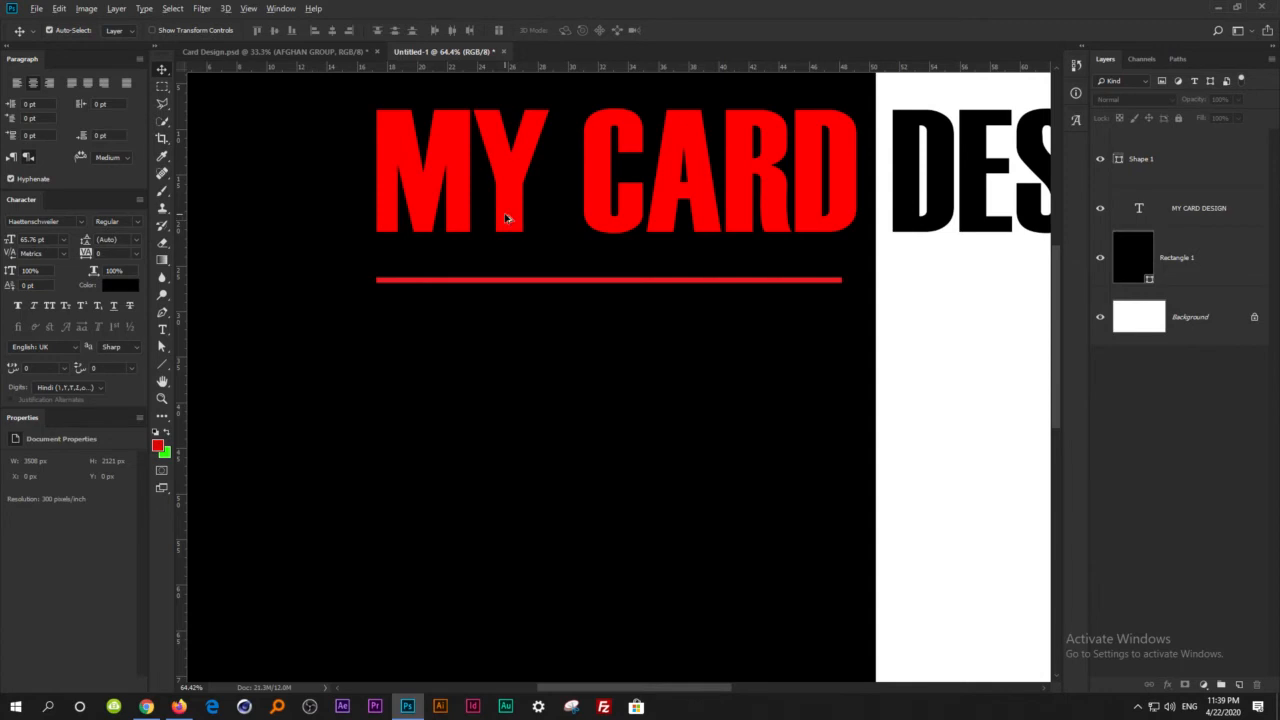
drag(505, 216, 468, 455)
Replace the duplicated heading's text with "THIS IS MY CARDS DESIGN".
key(t)
click(530, 428)
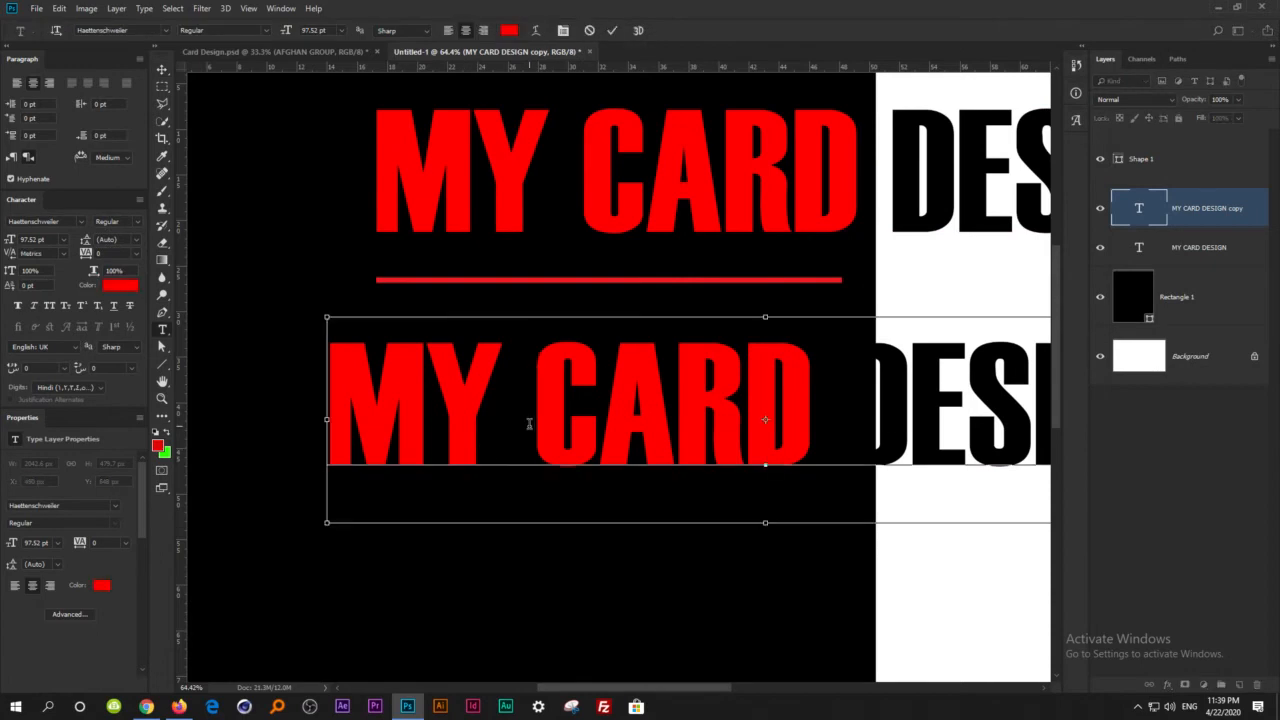
key(ctrl+a)
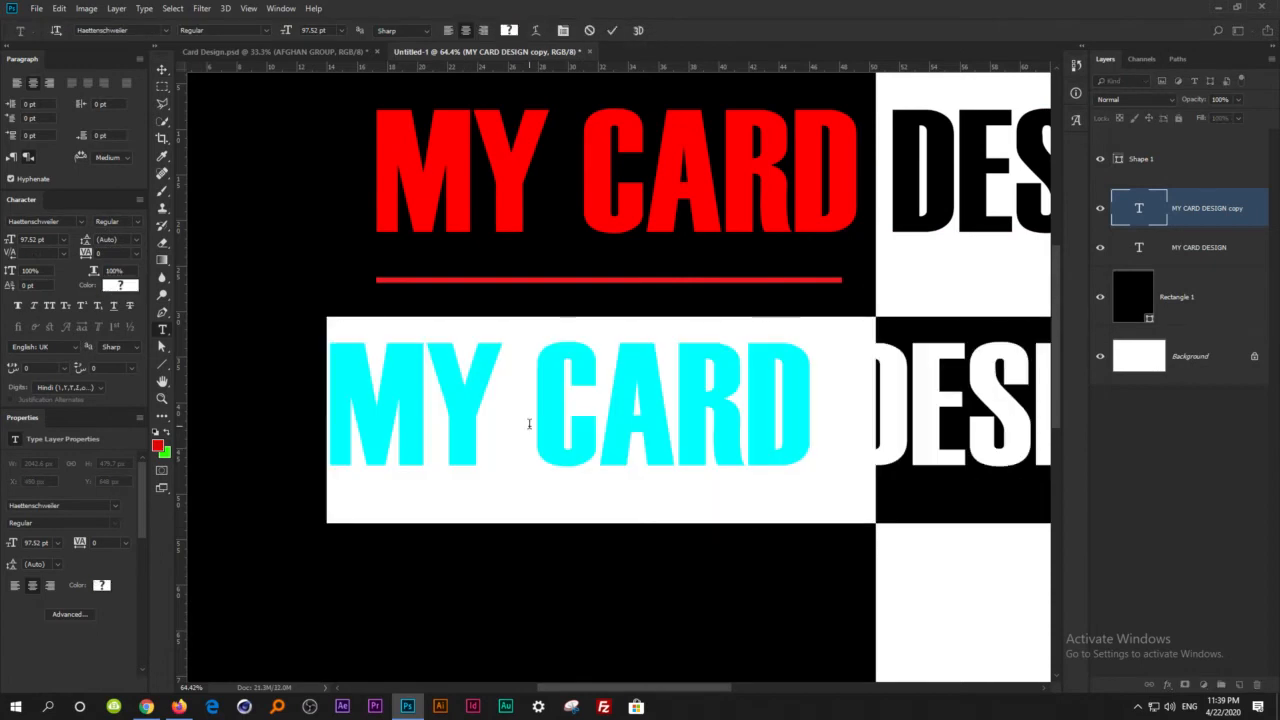
text(this)
key(BackSpace)
key(BackSpace)
key(BackSpace)
key(BackSpace)
text(THIS)
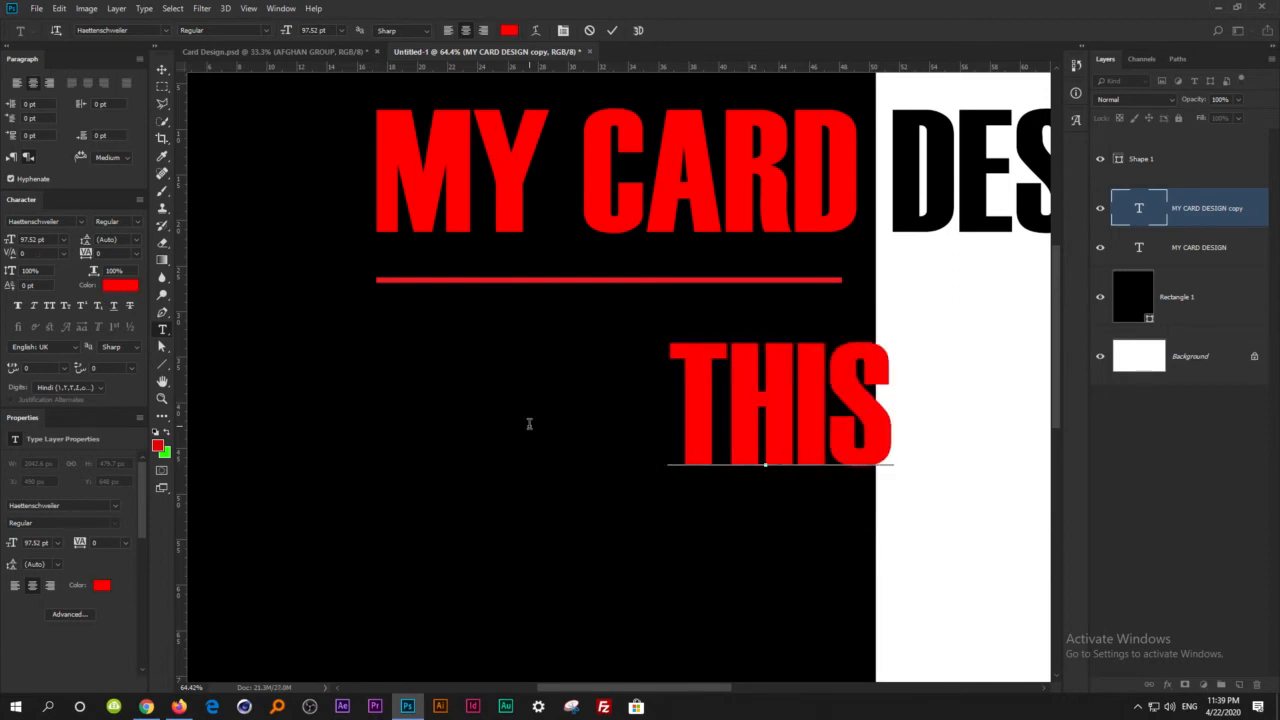
text( IS MY CA)
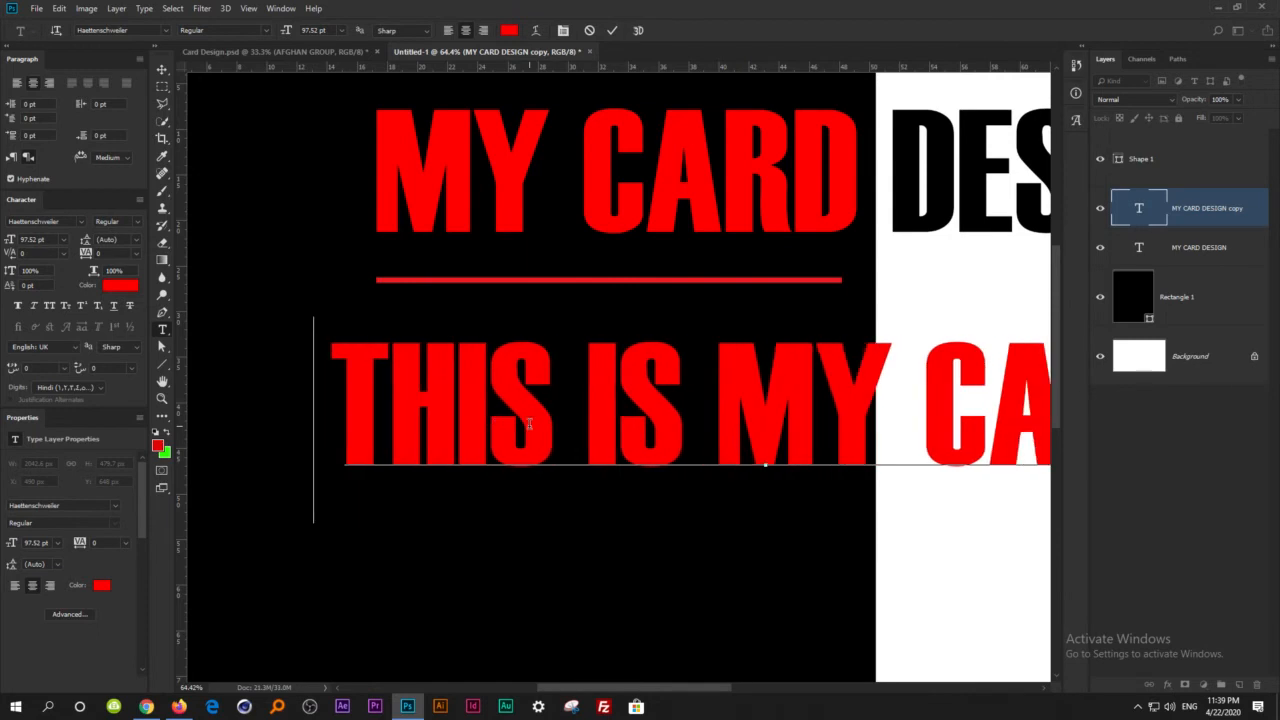
text(RD)
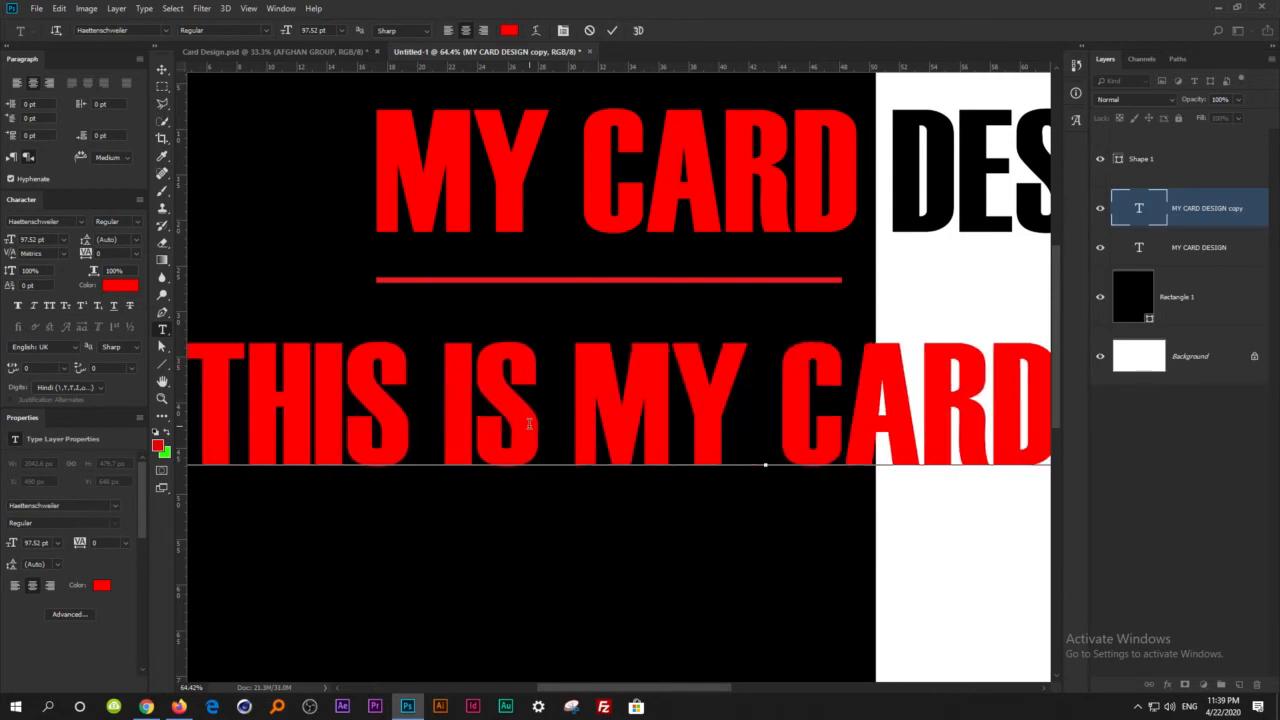
text(S)
key(BackSpace)
text(S)
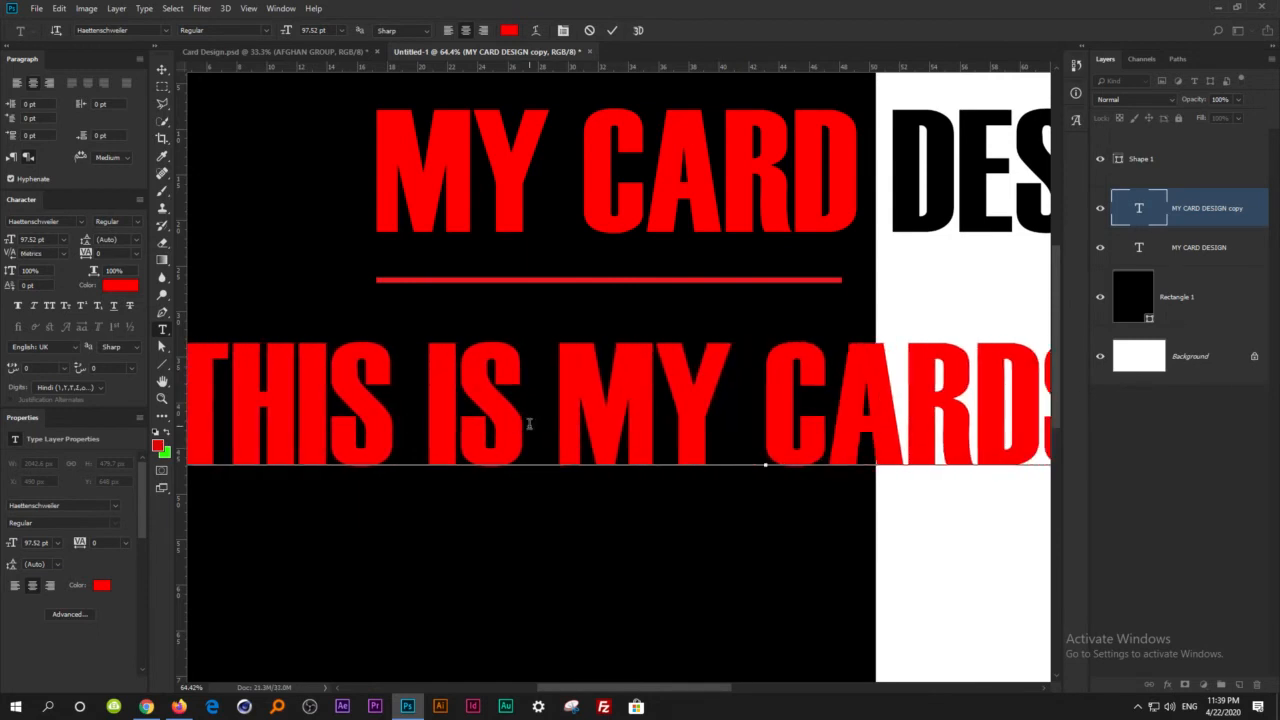
click(160, 67)
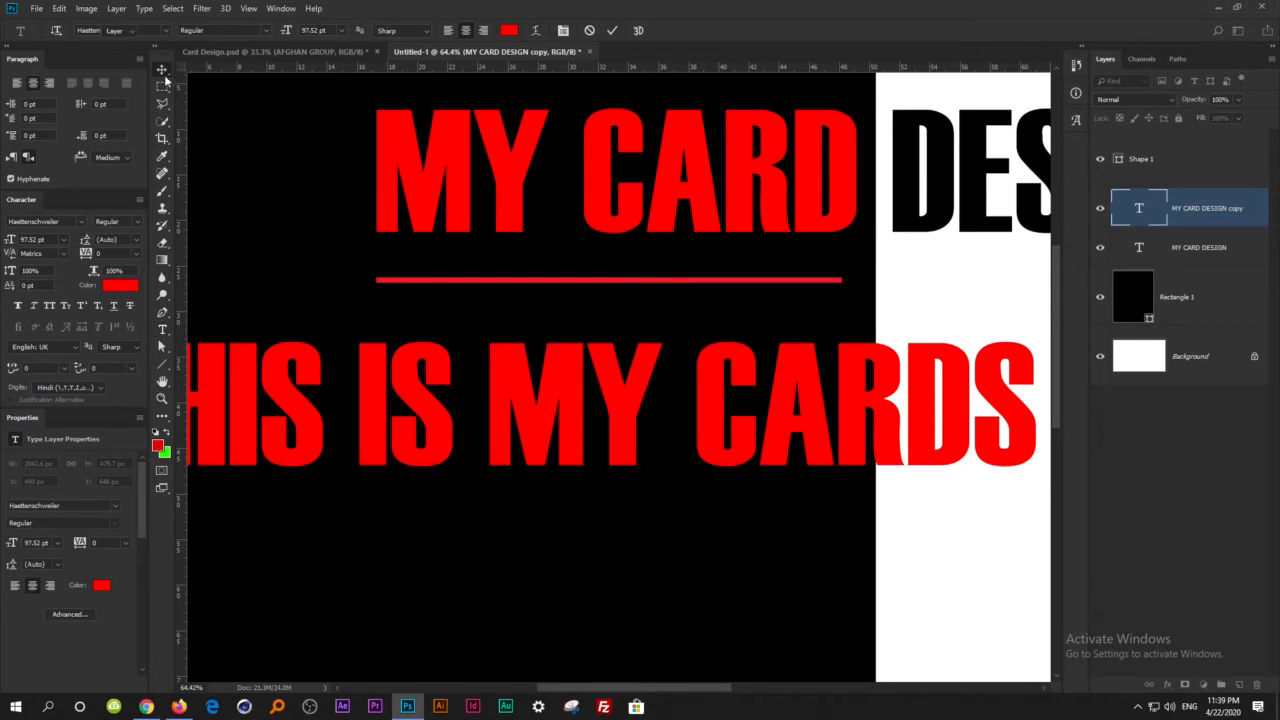
Scale the THIS IS MY CARDS DESIGN text down to about 33.45 pt and place it just under the red line.
key(ctrl+t)
drag(695, 390, 300, 435)
drag(909, 361, 895, 393)
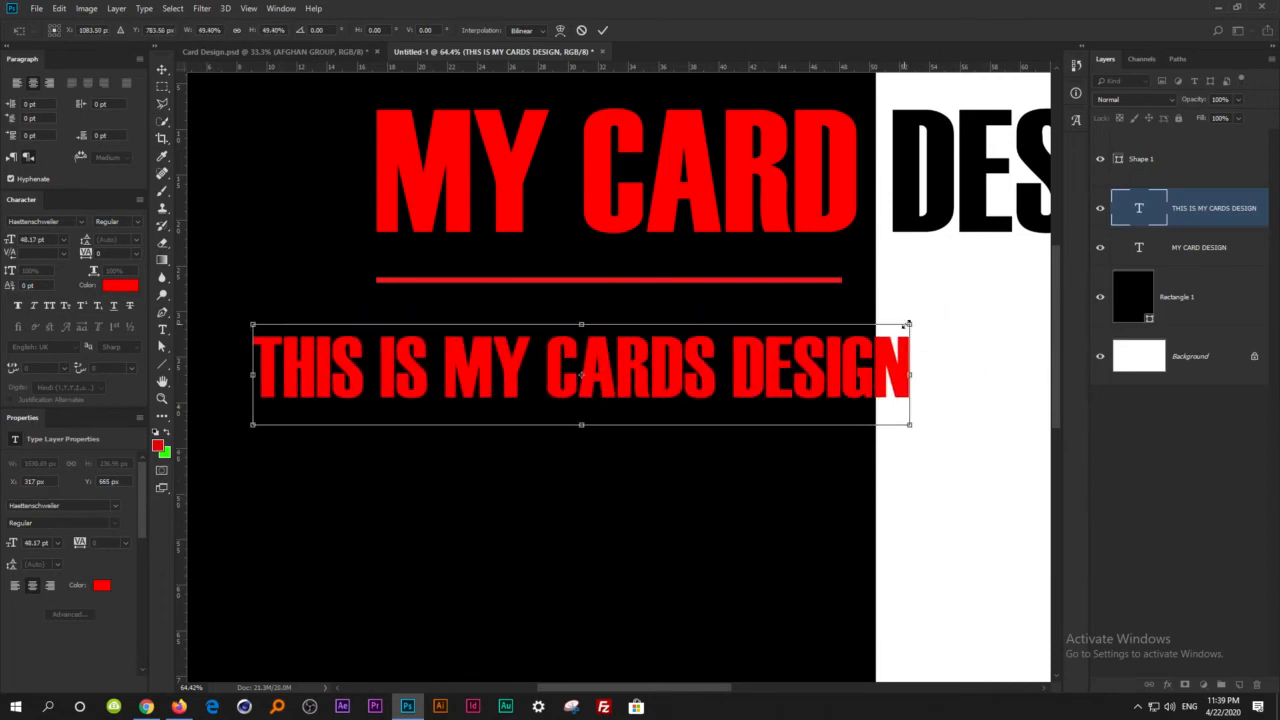
drag(911, 326, 714, 395)
drag(627, 400, 740, 344)
key(Return)
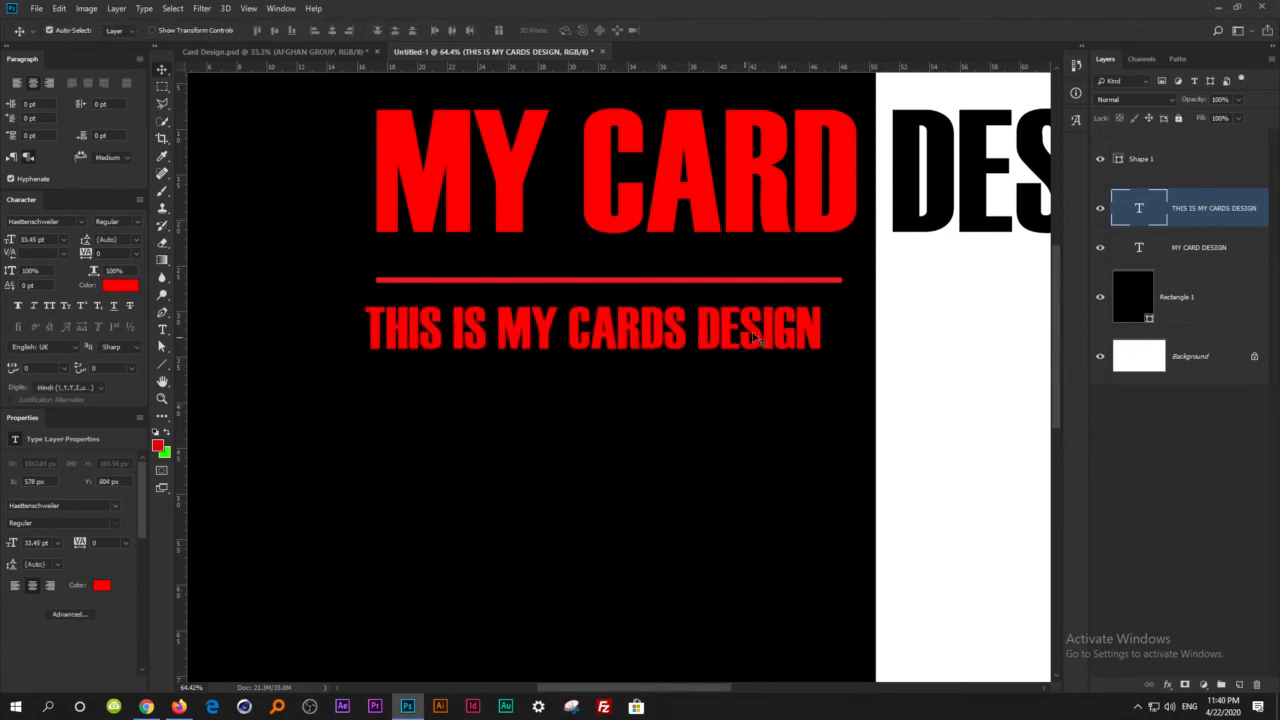
Retype the last letters of the subtitle so that it ends in DESIGN.
key(t)
click(799, 330)
click(816, 332)
key(BackSpace)
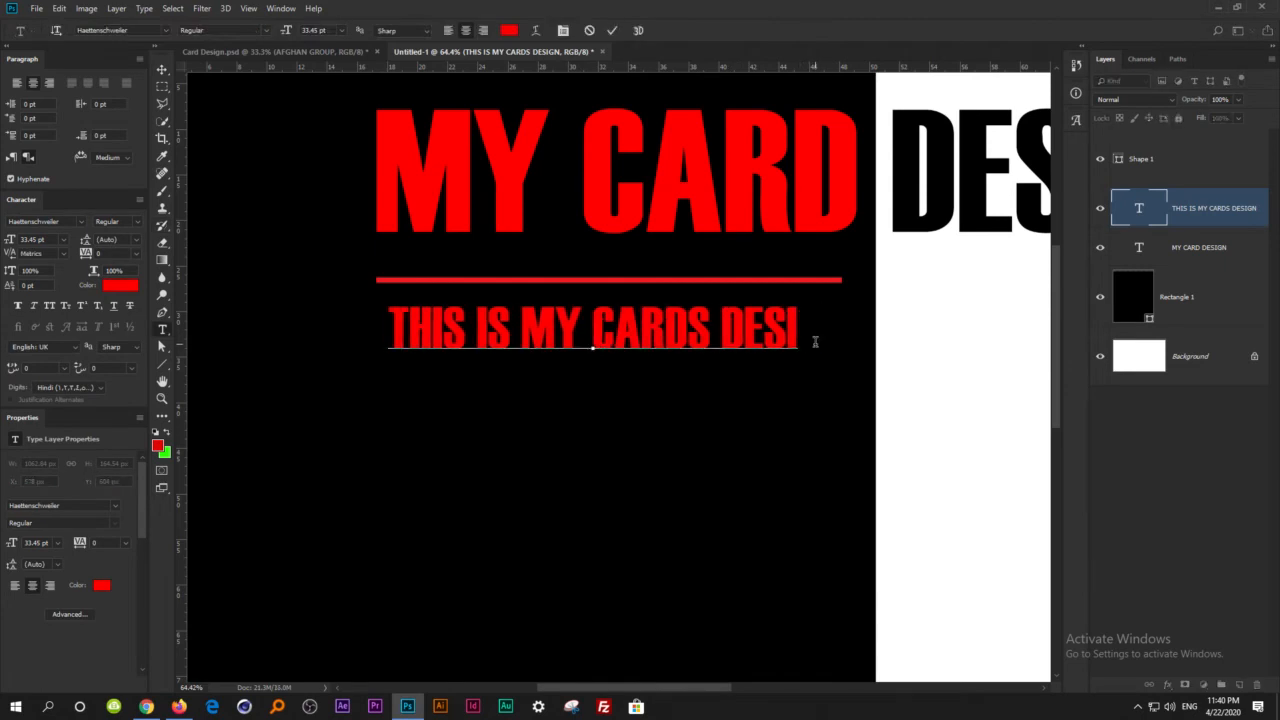
text(NG)
key(BackSpace)
key(BackSpace)
text(GN)
Nudge the subtitle to the right and slightly up so it sits centred beneath the red line.
click(162, 68)
key(Right)
key(Right)
key(Right)
key(Right)
key(Right)
key(Right)
key(Right)
key(Right)
key(Right)
key(Right)
key(Right)
key(Right)
key(Right)
key(Right)
key(Right)
key(Right)
key(Right)
key(Right)
key(Right)
key(Right)
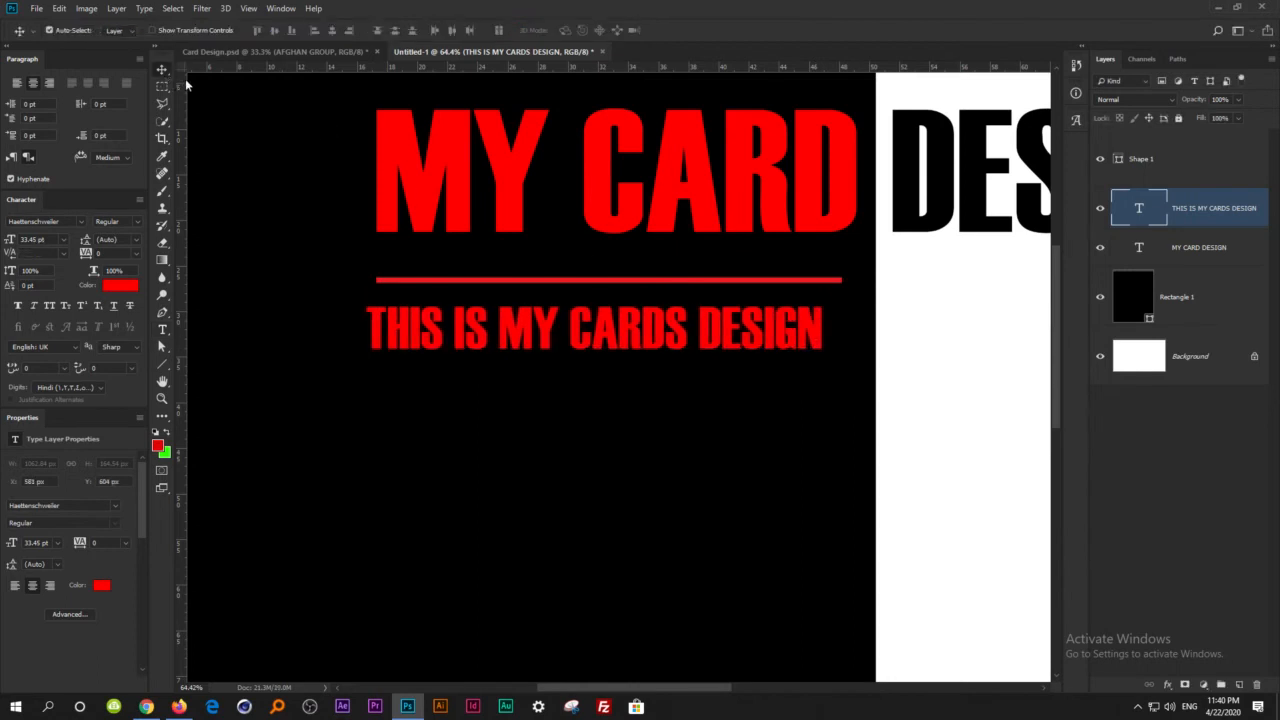
key(Up)
key(Up)
key(Up)
key(Up)
key(Up)
key(Up)
key(Right)
key(ctrl+0)
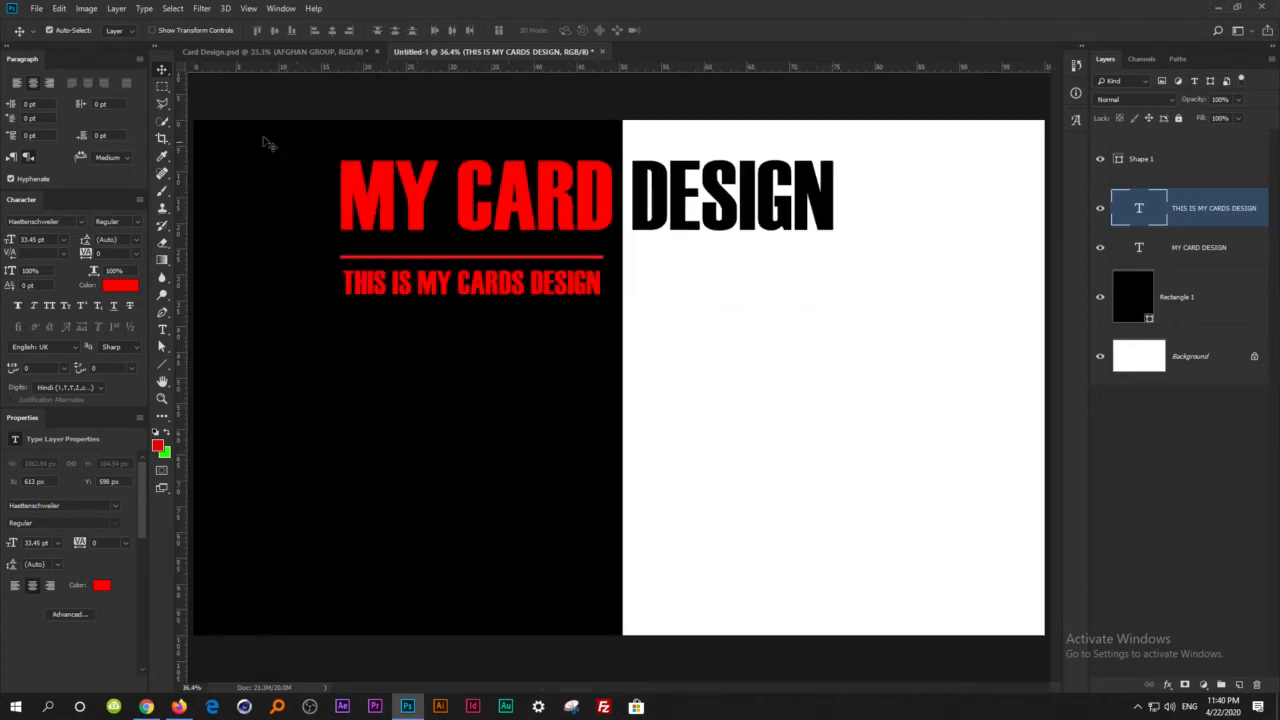
Following the reference card, place two horizontal and three vertical guides below the subtitle to mark the corners of the slanted description panel.
click(328, 47)
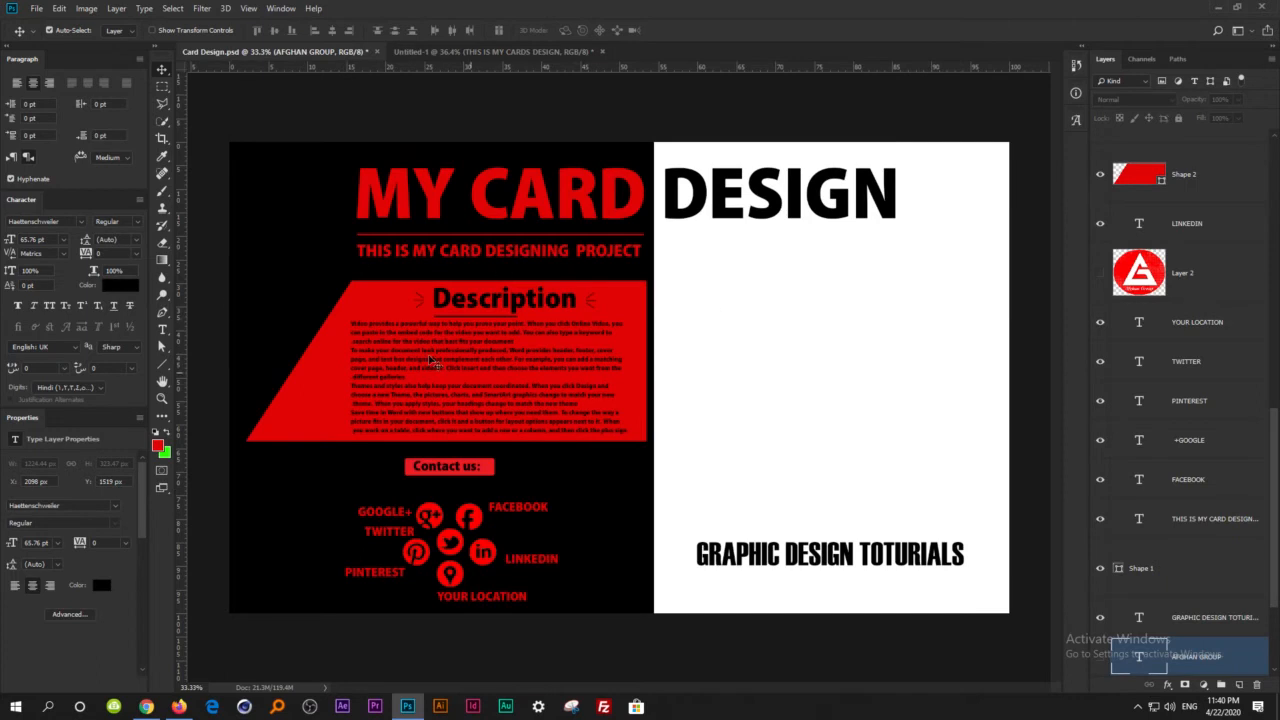
click(462, 48)
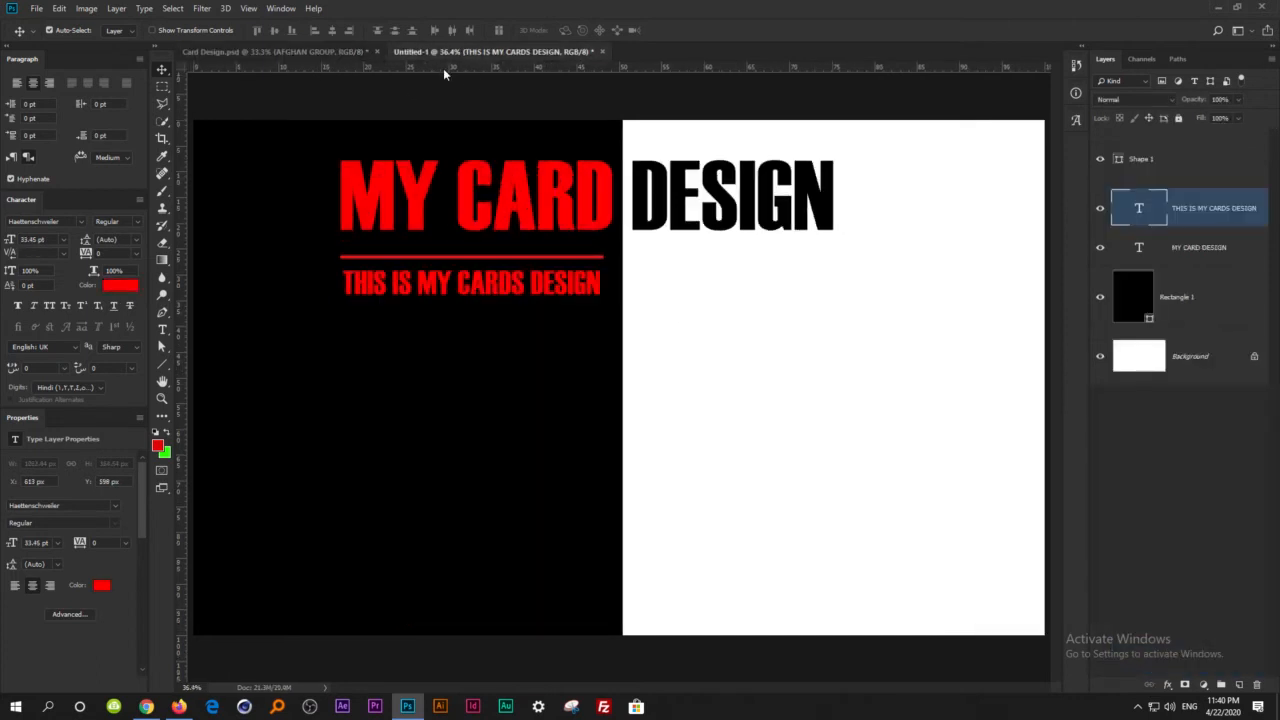
drag(445, 84, 473, 318)
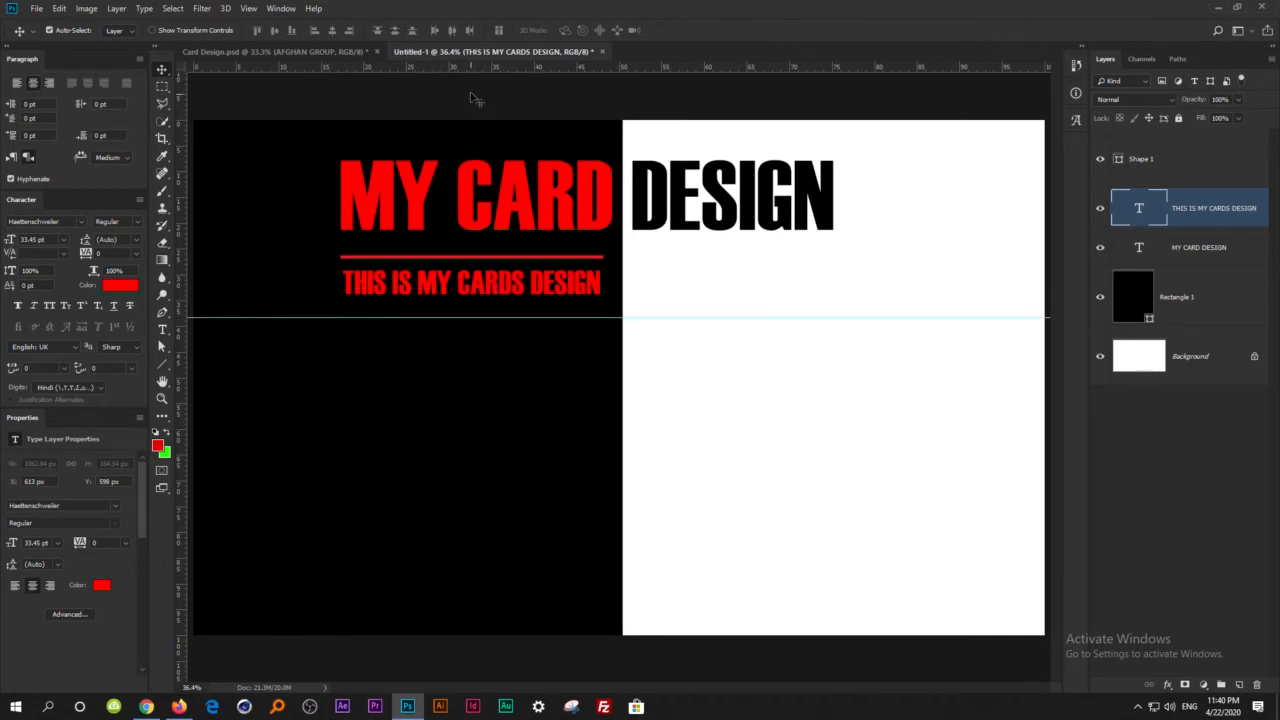
drag(472, 71, 512, 491)
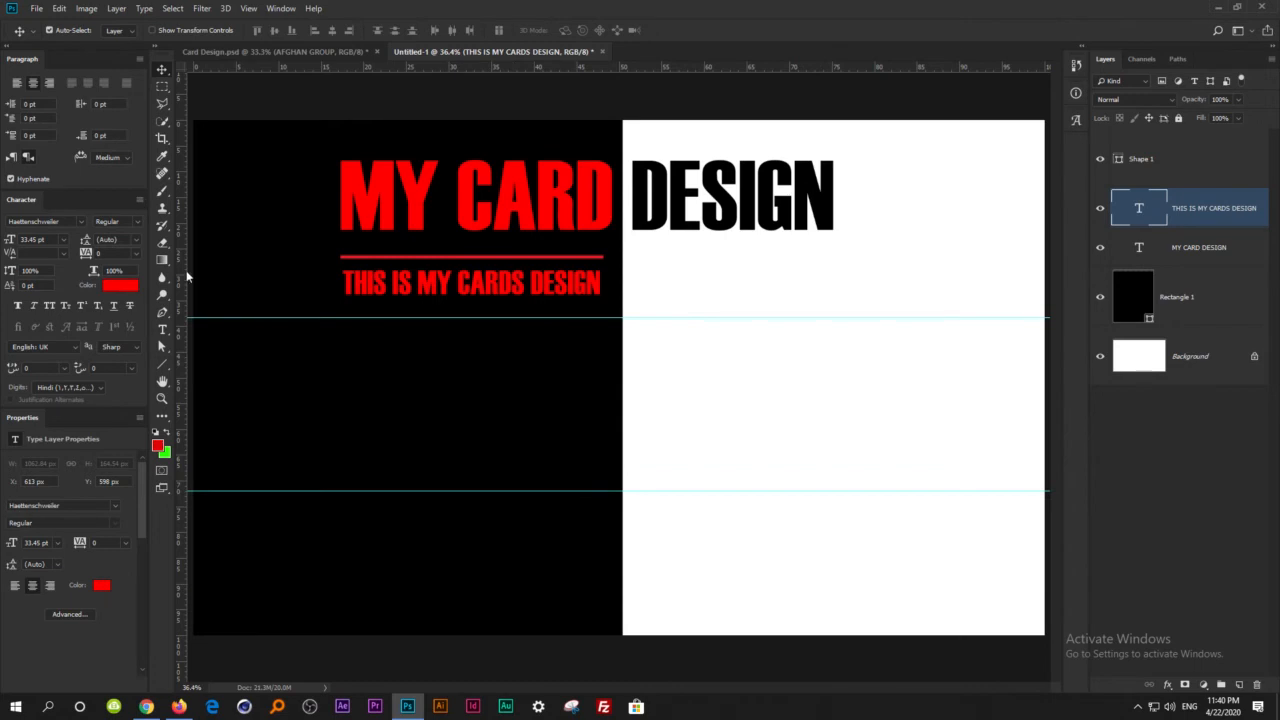
drag(181, 222, 600, 436)
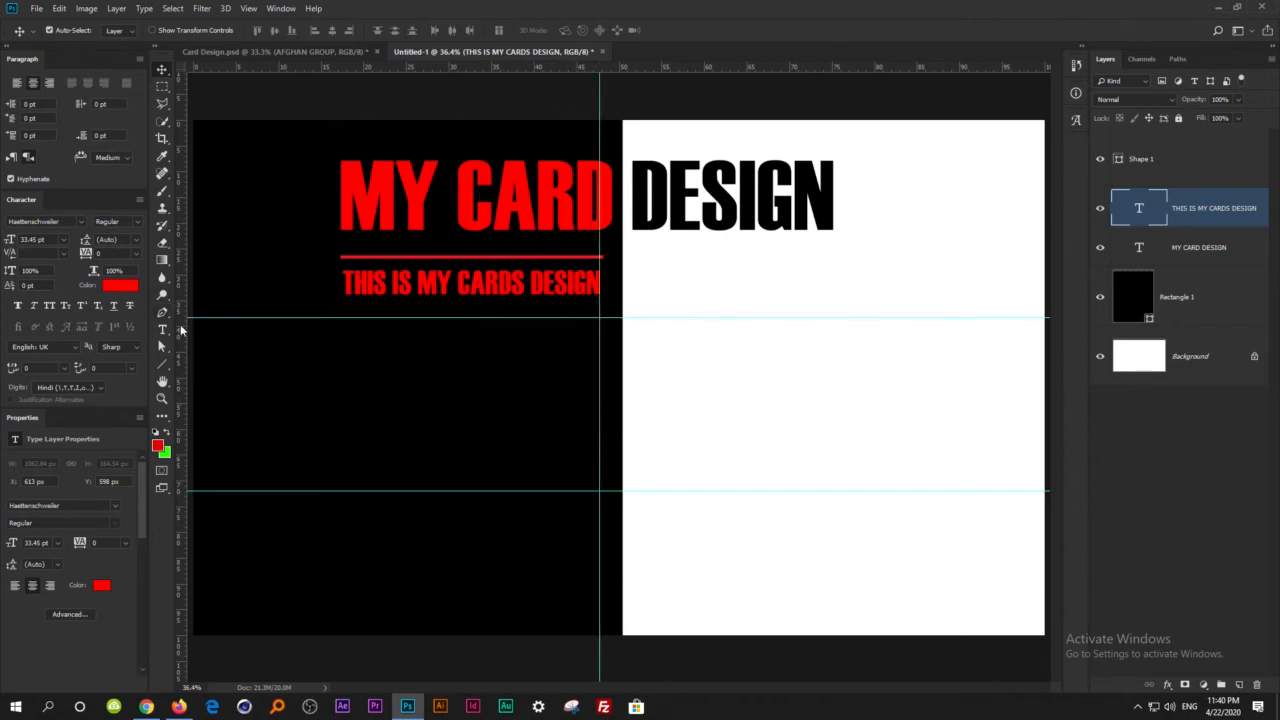
drag(181, 340, 335, 397)
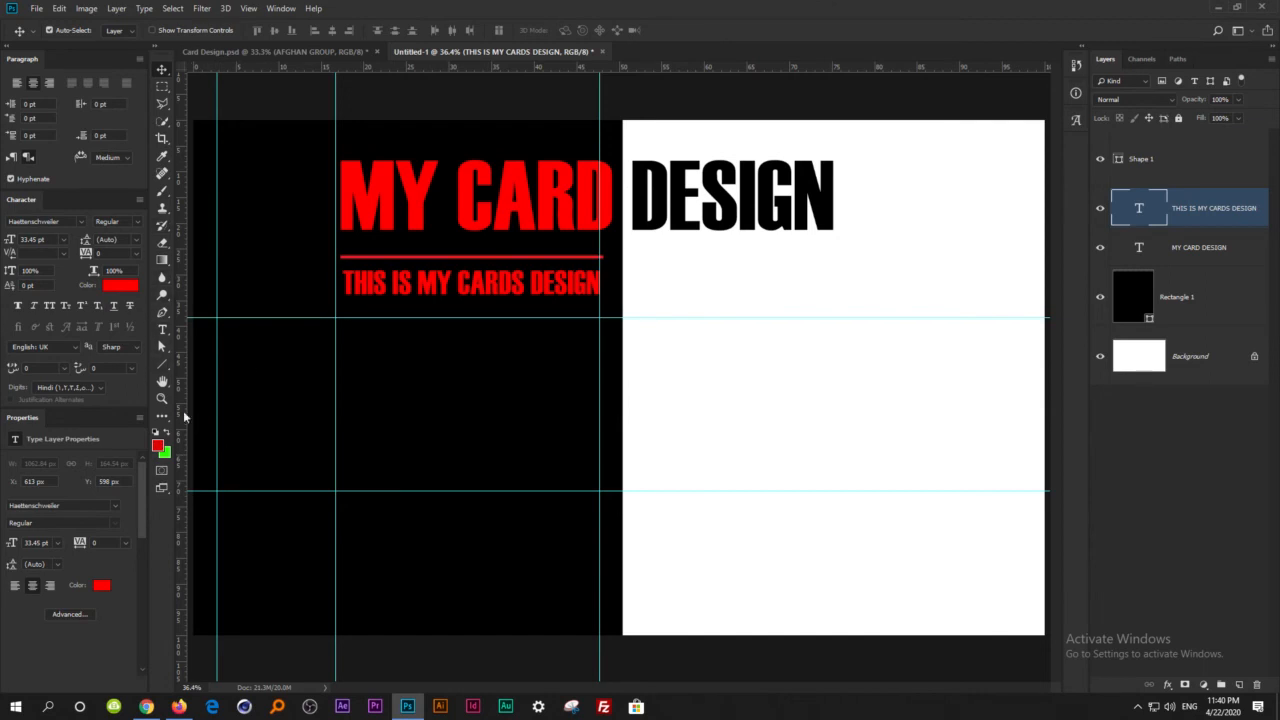
Draw a closed four-sided Pen shape on the guide intersections, about 1576 by 713 px, with a slanted left edge.
click(161, 313)
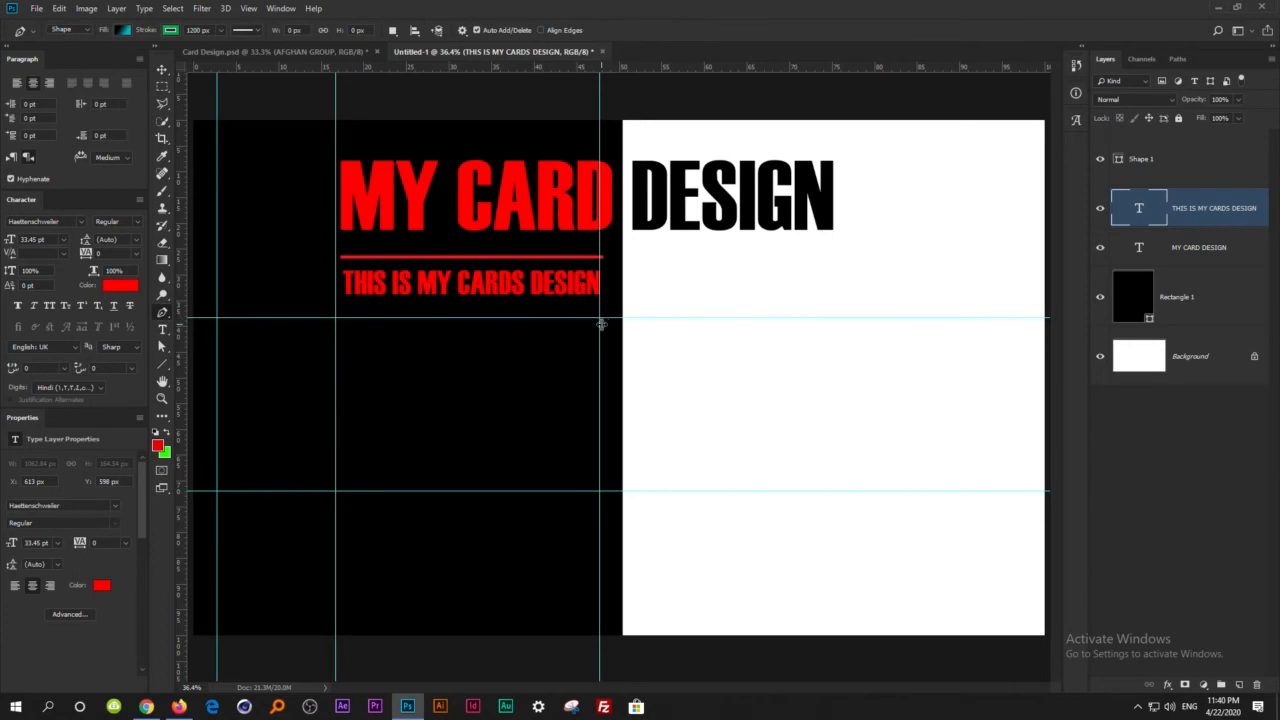
scroll(603, 330, up, 3)
drag(600, 334, 880, 206)
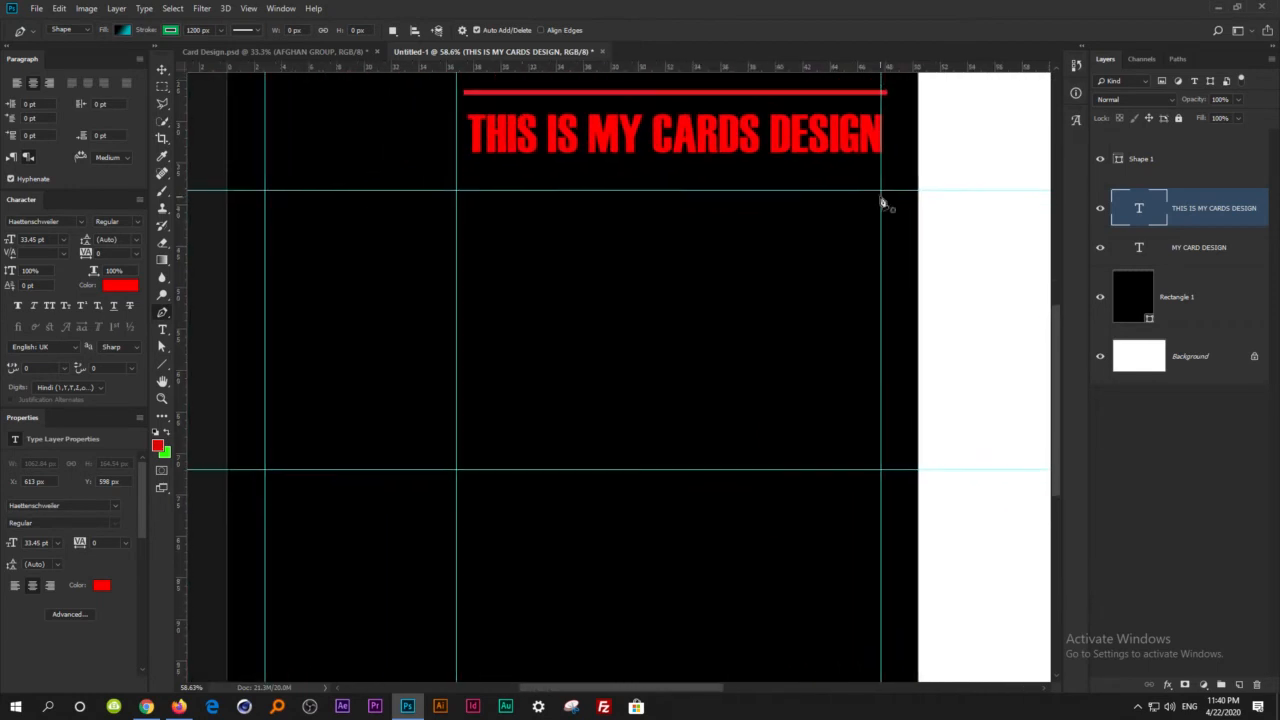
click(881, 193)
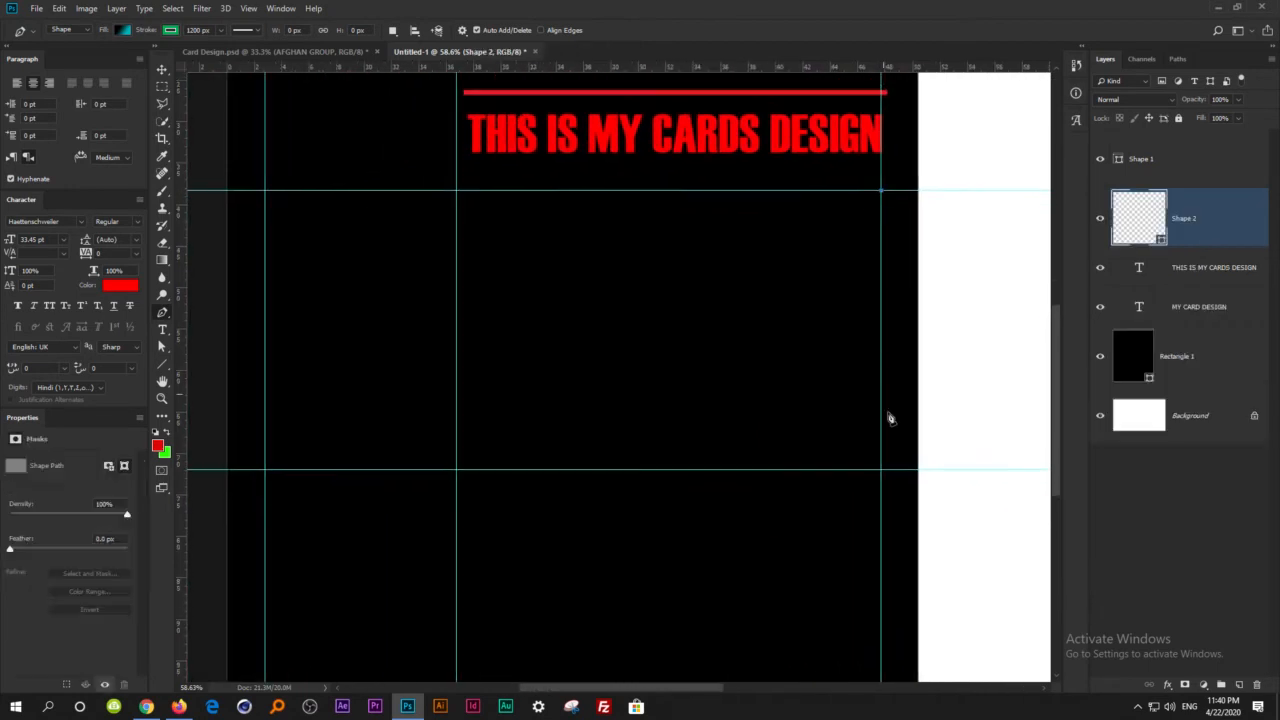
click(881, 470)
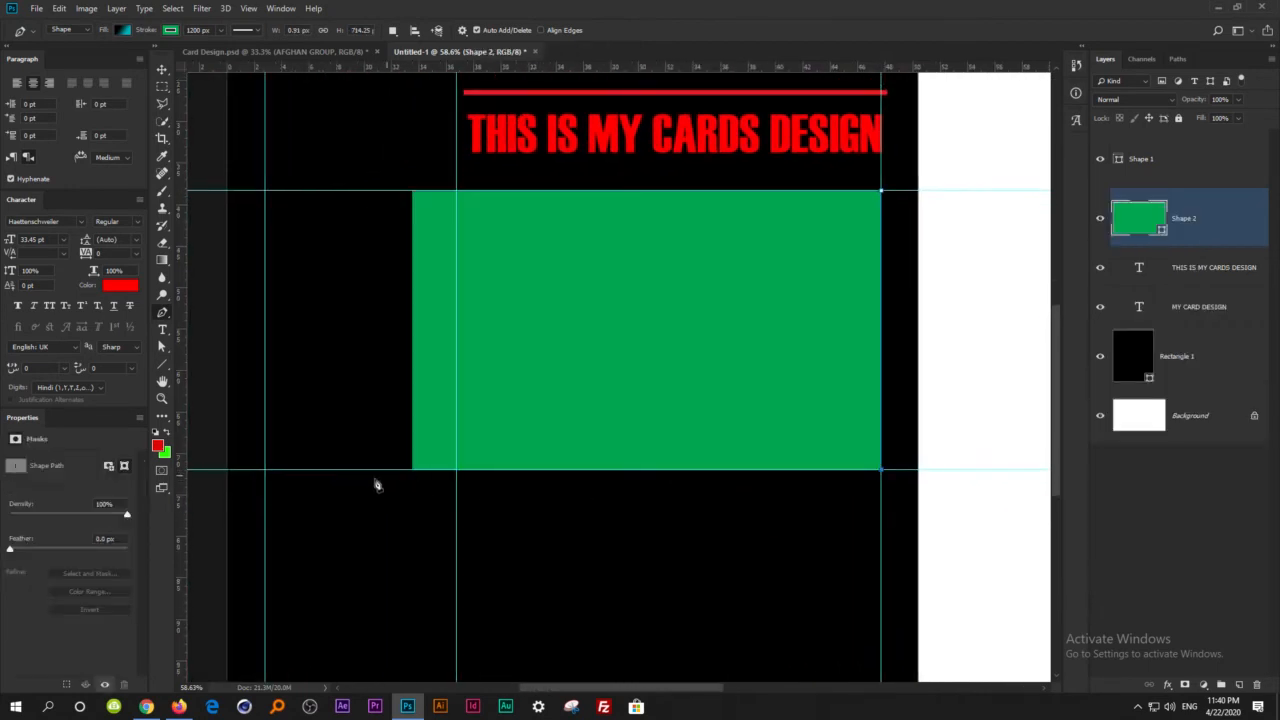
click(266, 471)
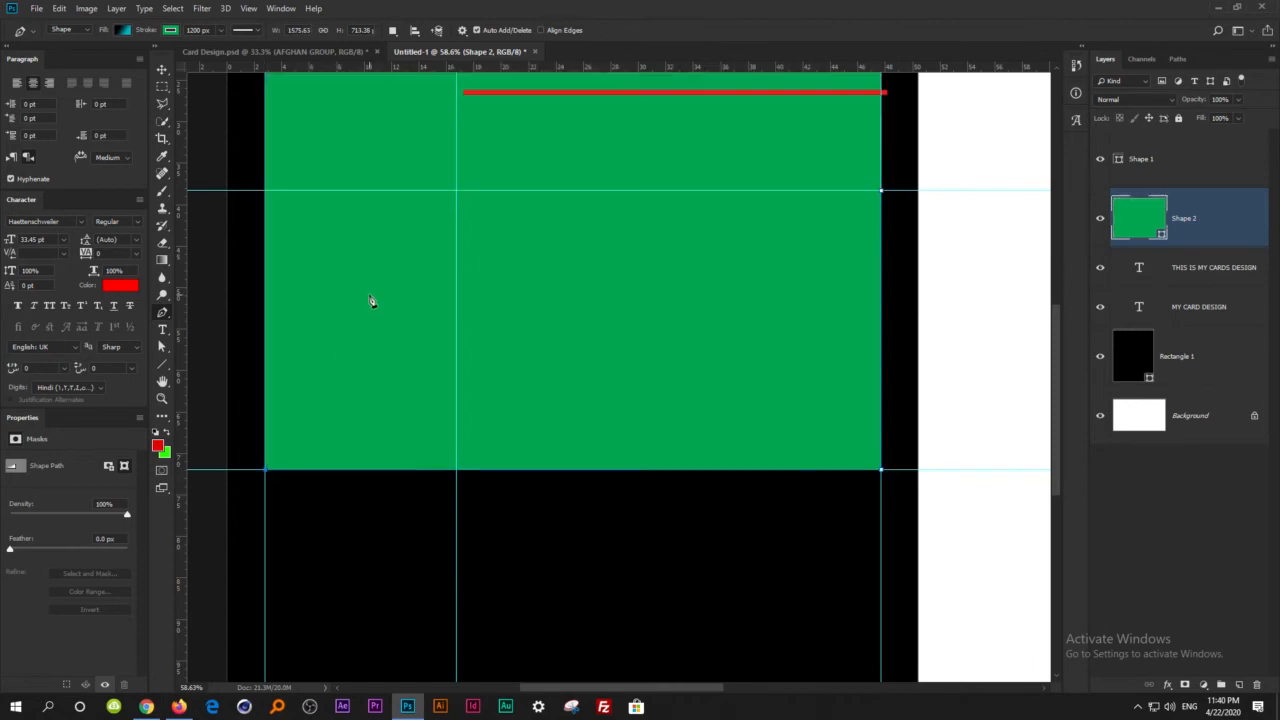
click(457, 192)
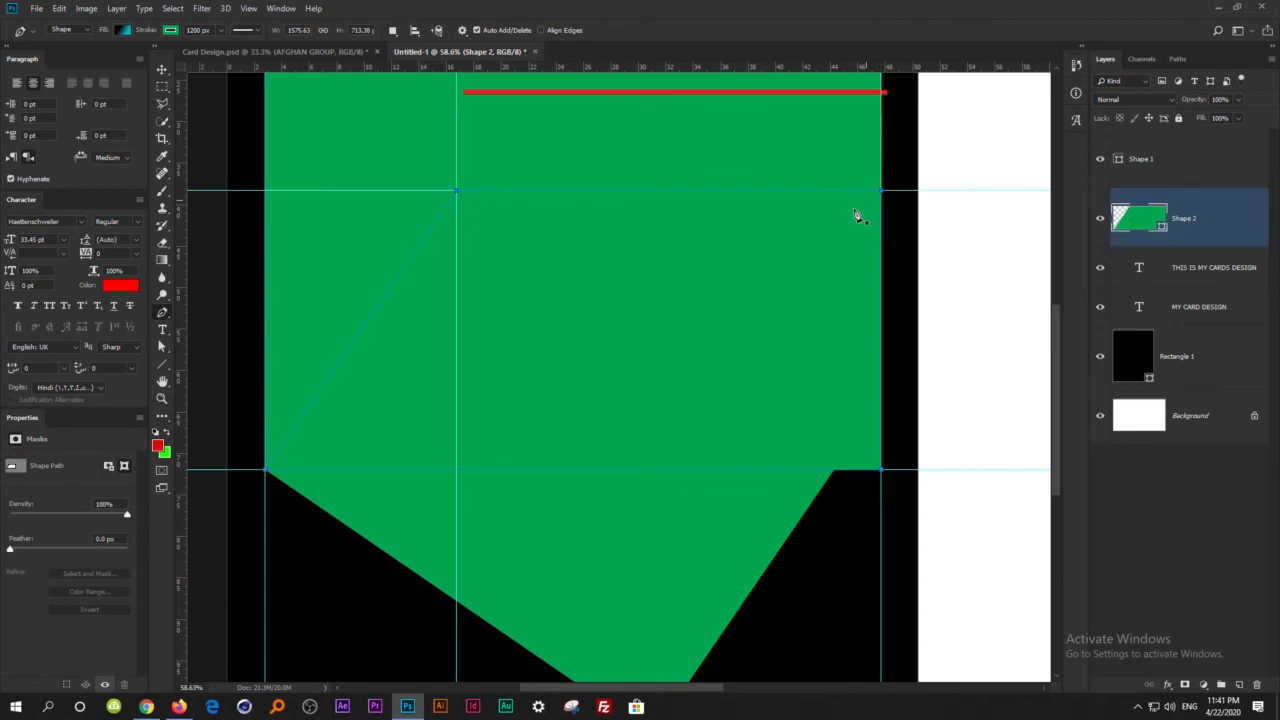
click(883, 191)
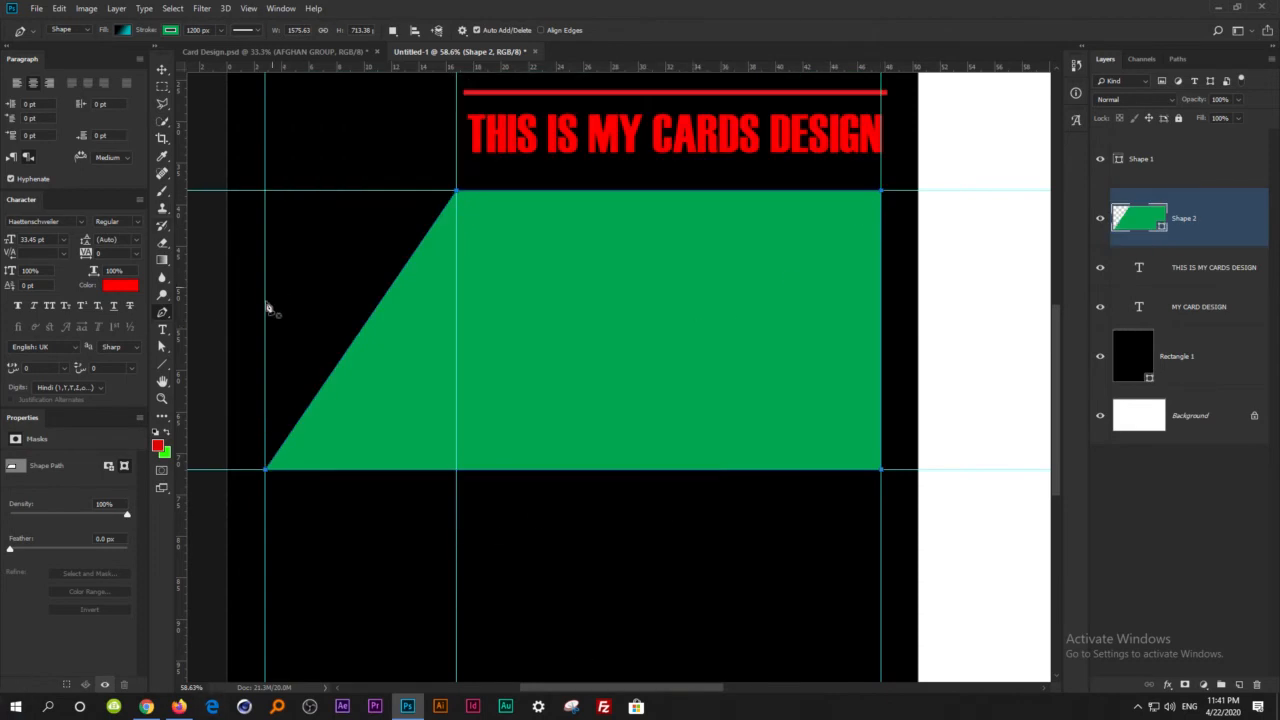
Remove the slanted panel's stroke, give it a solid red fill and deselect it.
click(171, 34)
click(113, 56)
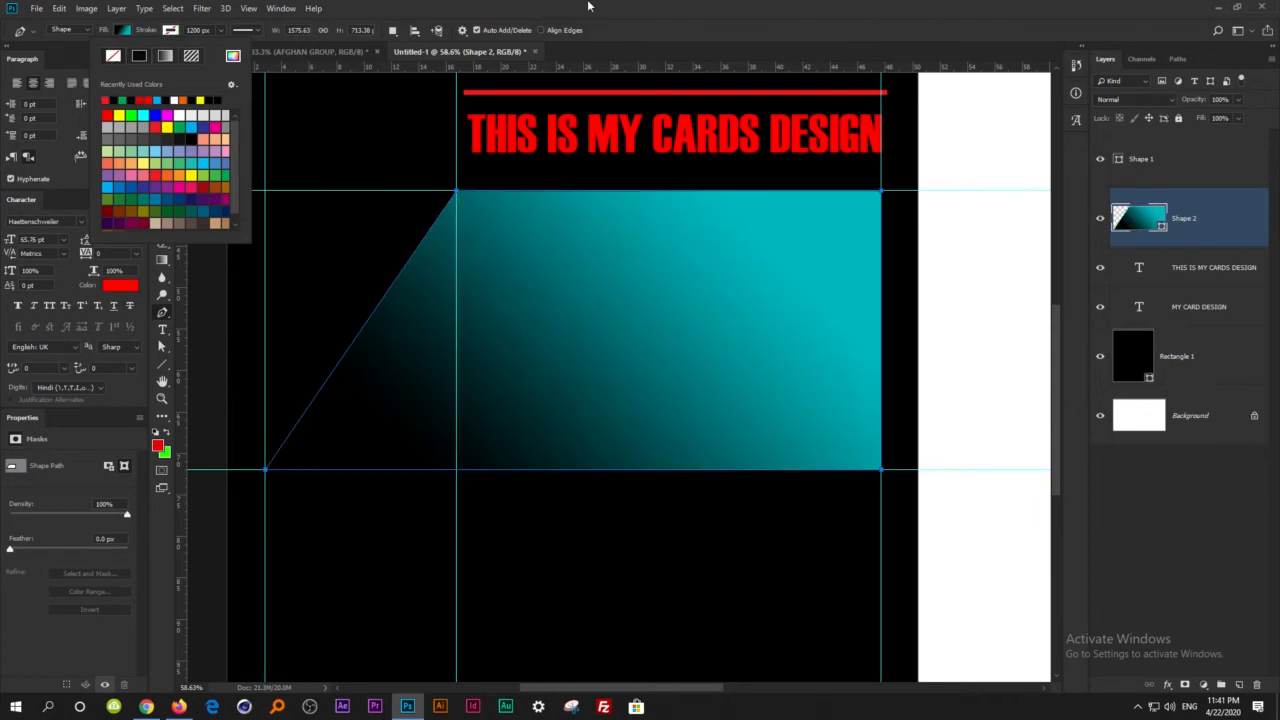
click(122, 29)
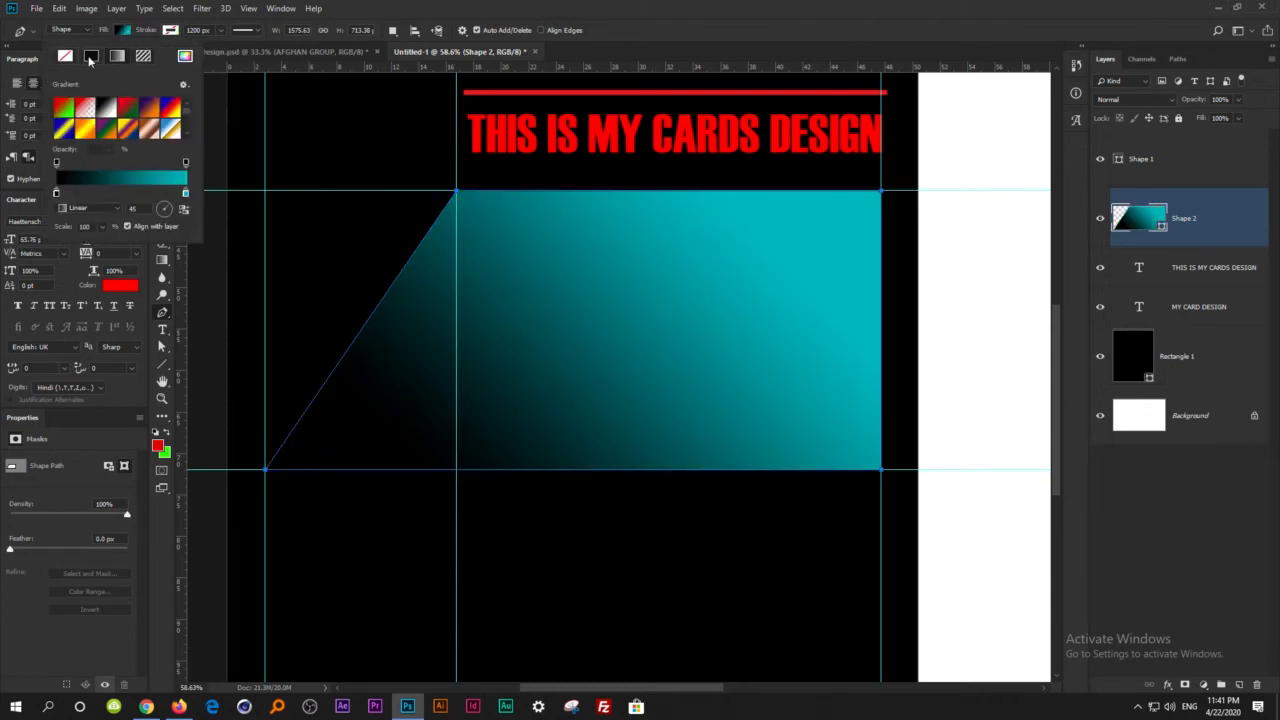
click(89, 59)
click(63, 88)
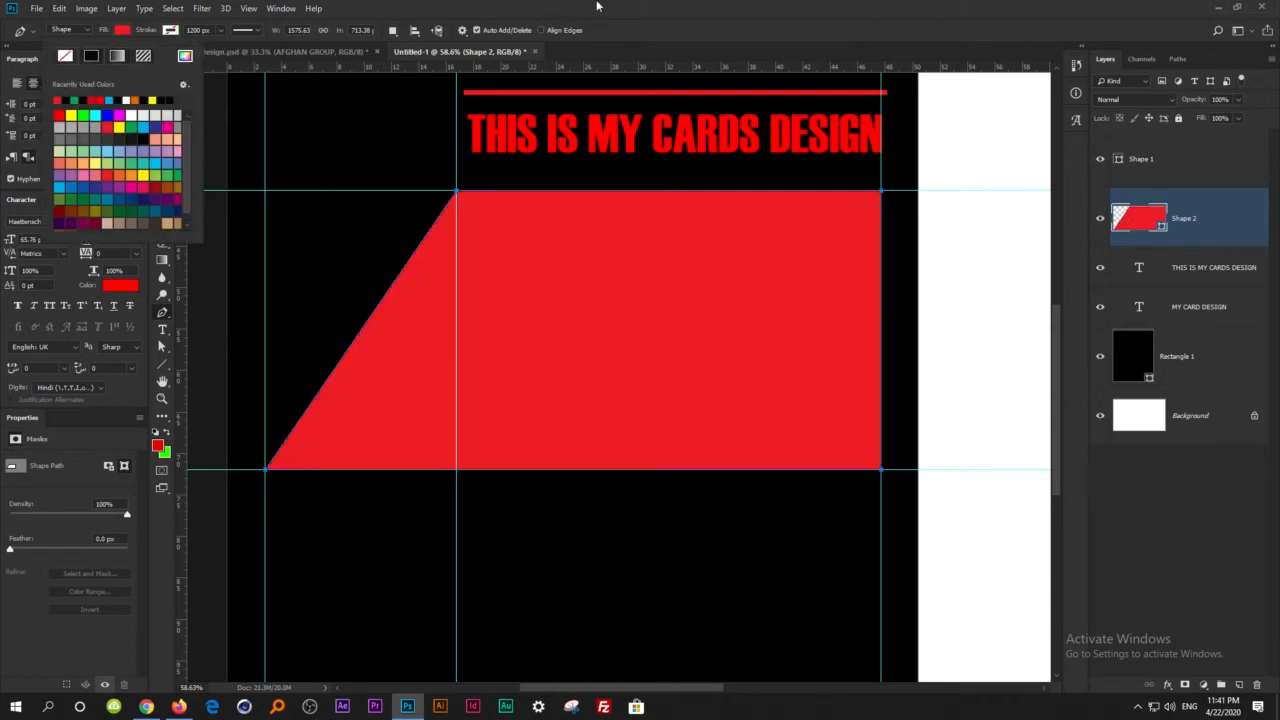
click(230, 100)
click(162, 70)
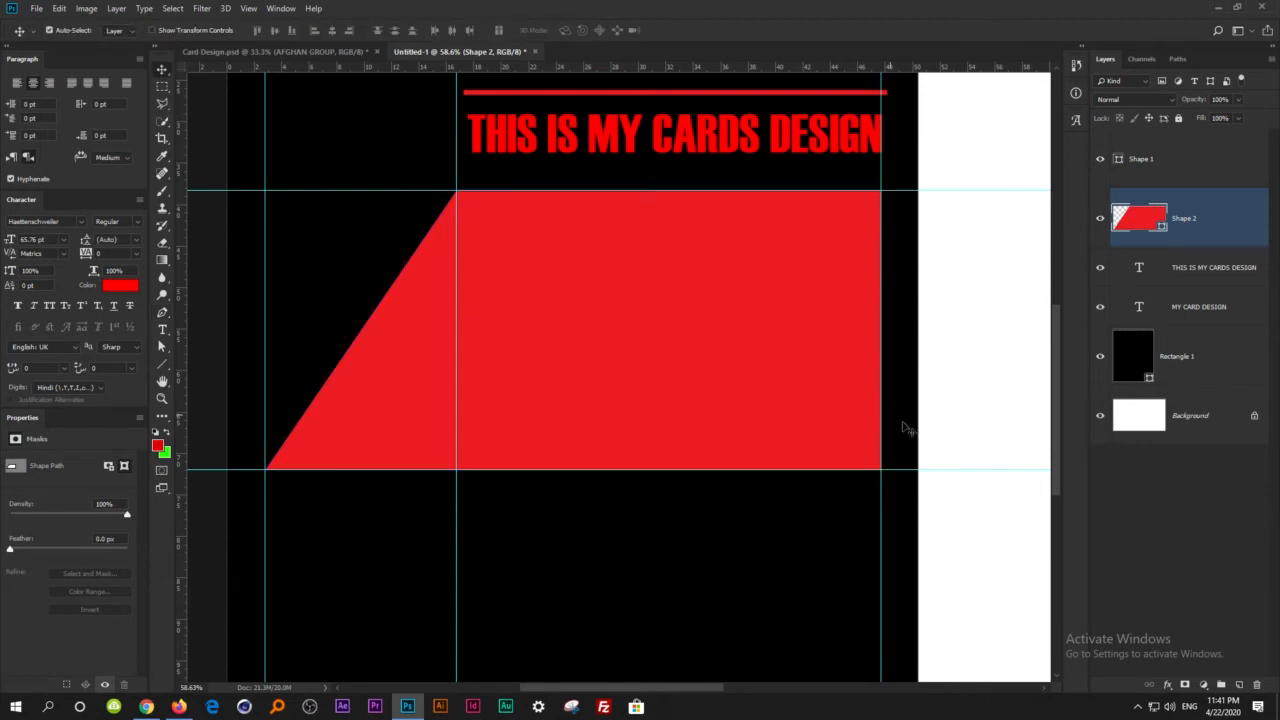
click(958, 408)
Remove all the guides around the red panel from the canvas.
drag(456, 249, 175, 238)
drag(337, 190, 371, 62)
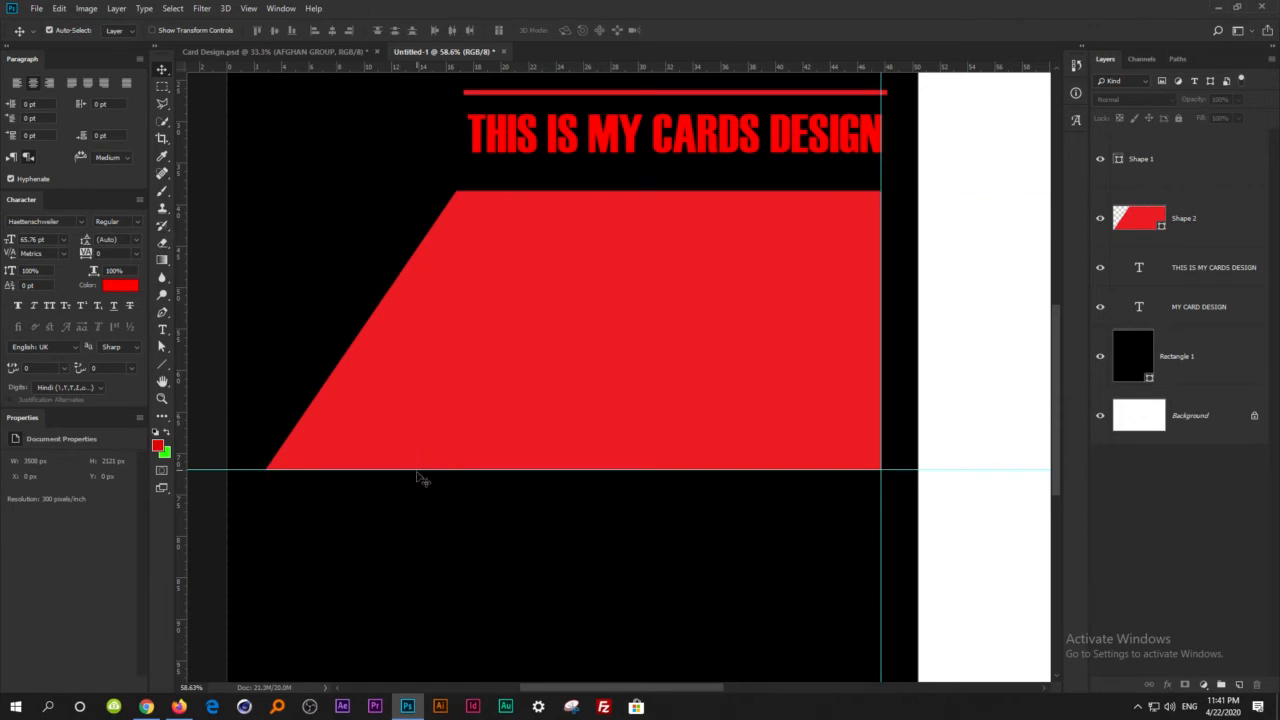
drag(412, 469, 384, 62)
drag(882, 282, 880, 62)
Duplicate the subtitle onto the upper part of the red panel, colour the copy black and stack its layer above the panel.
click(690, 150)
drag(690, 150, 660, 260)
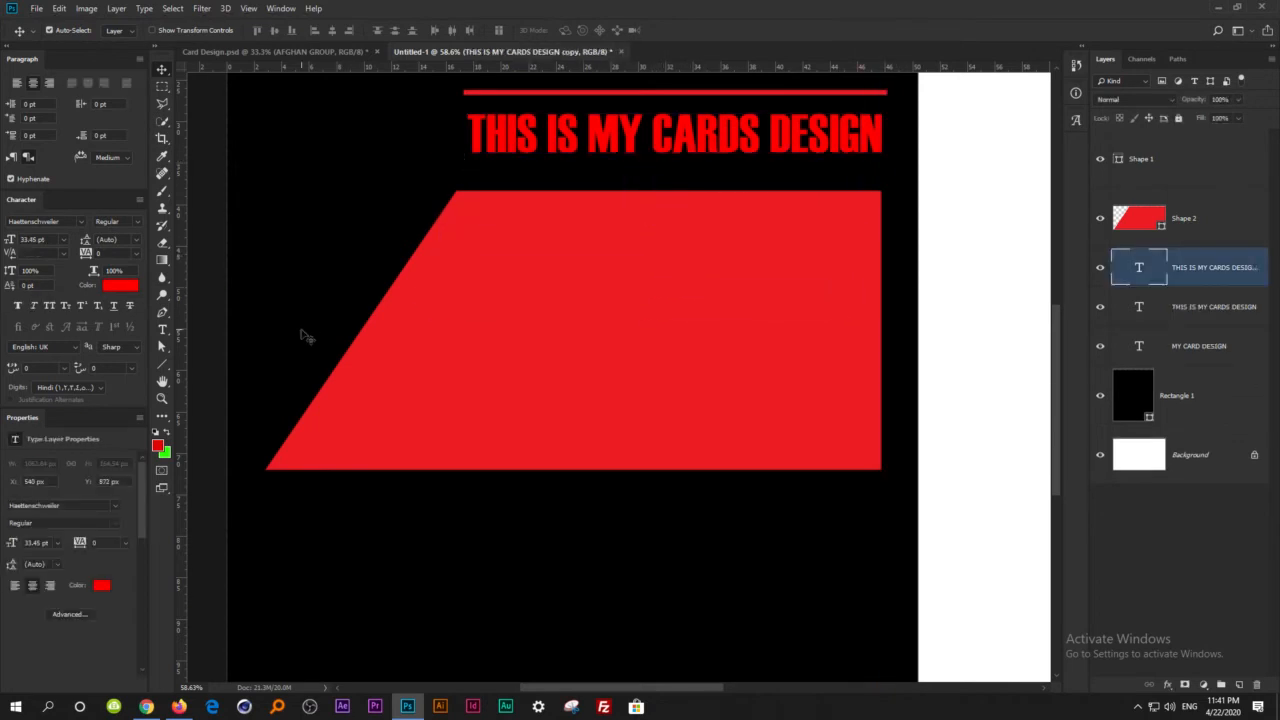
click(120, 285)
drag(611, 573, 538, 677)
click(883, 455)
drag(1178, 267, 1180, 195)
Replace the black subtitle copy's text on the red panel with "DESCRIPTION PART".
key(t)
click(671, 248)
key(ctrl+a)
click(669, 248)
key(ctrl+a)
key(BackSpace)
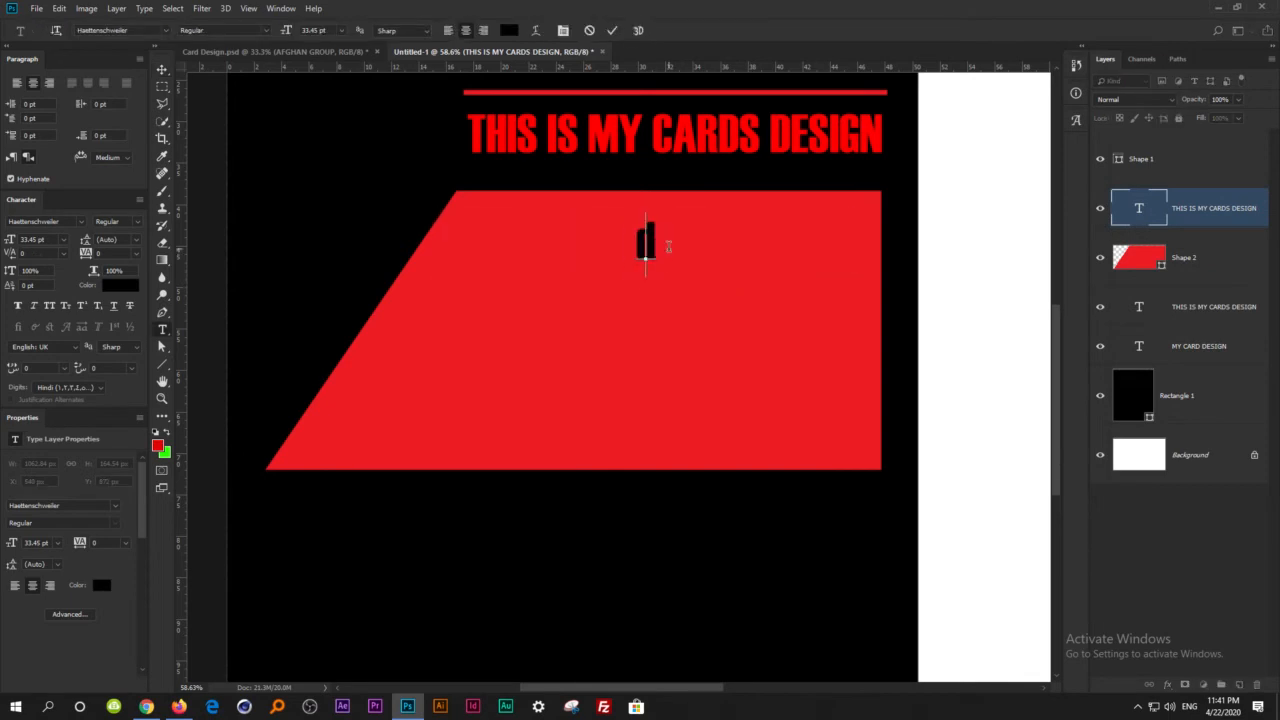
text(DESCRIPTIONS)
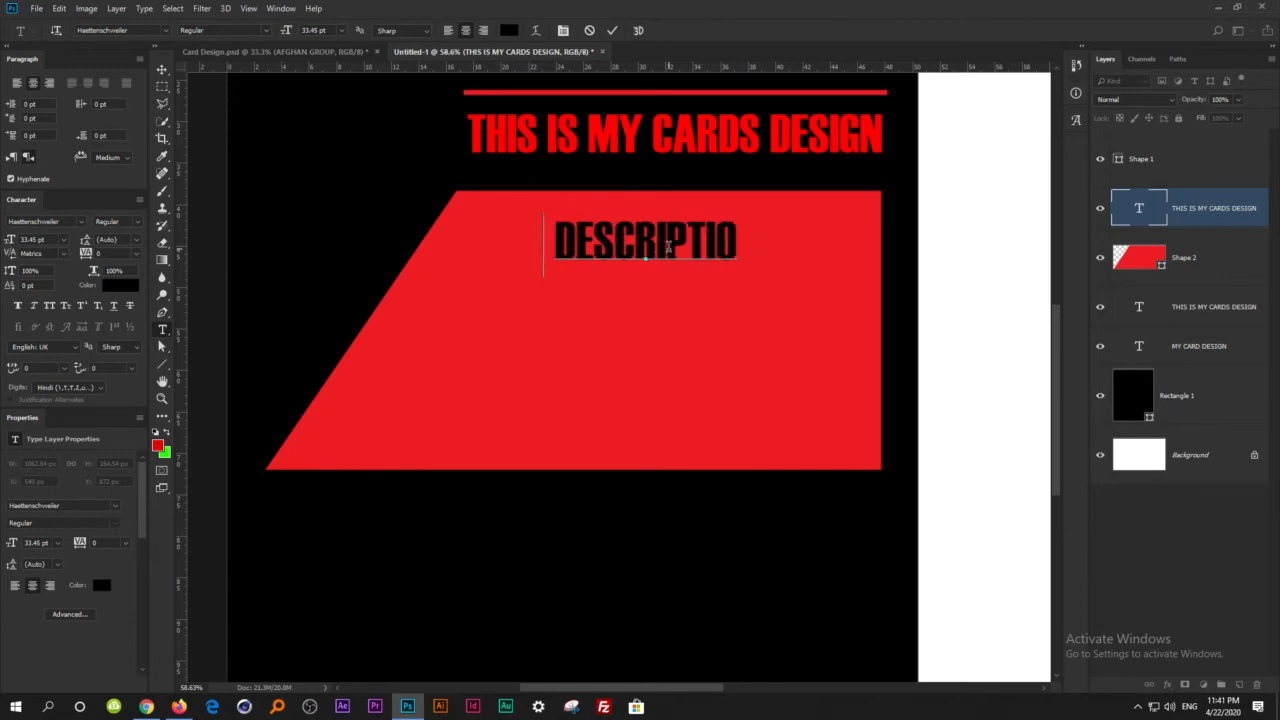
key(BackSpace)
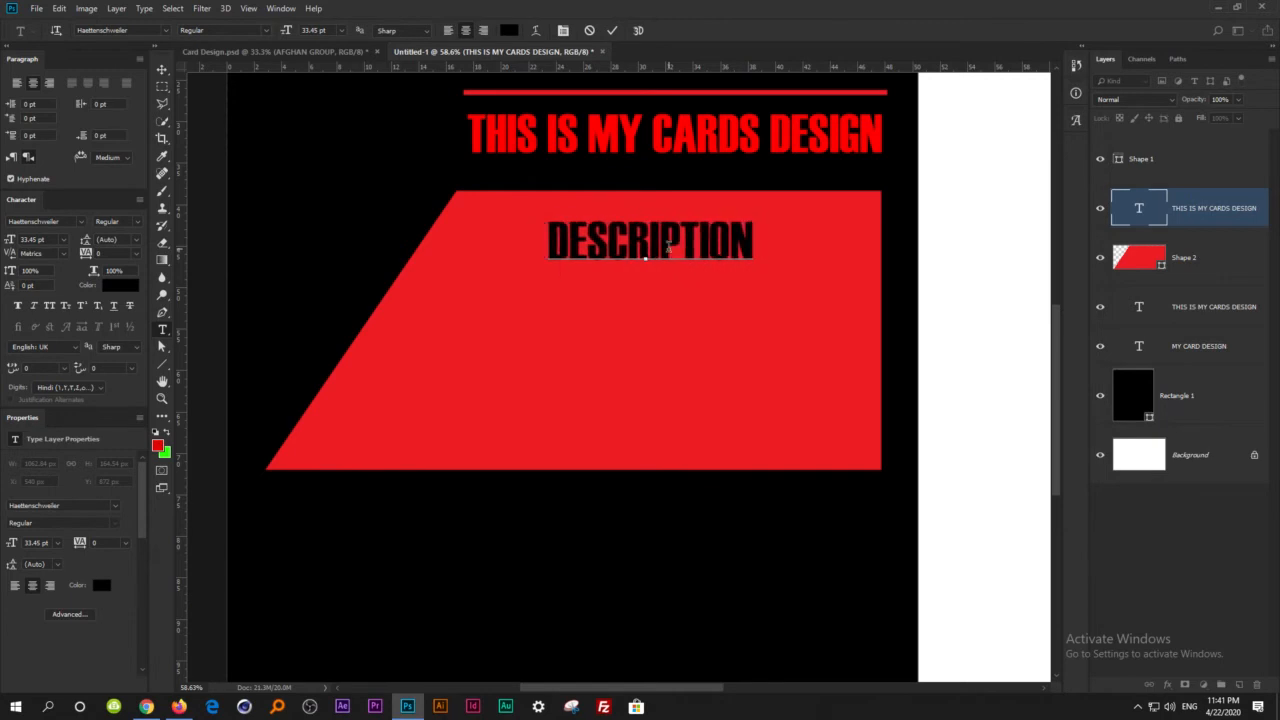
text(PART)
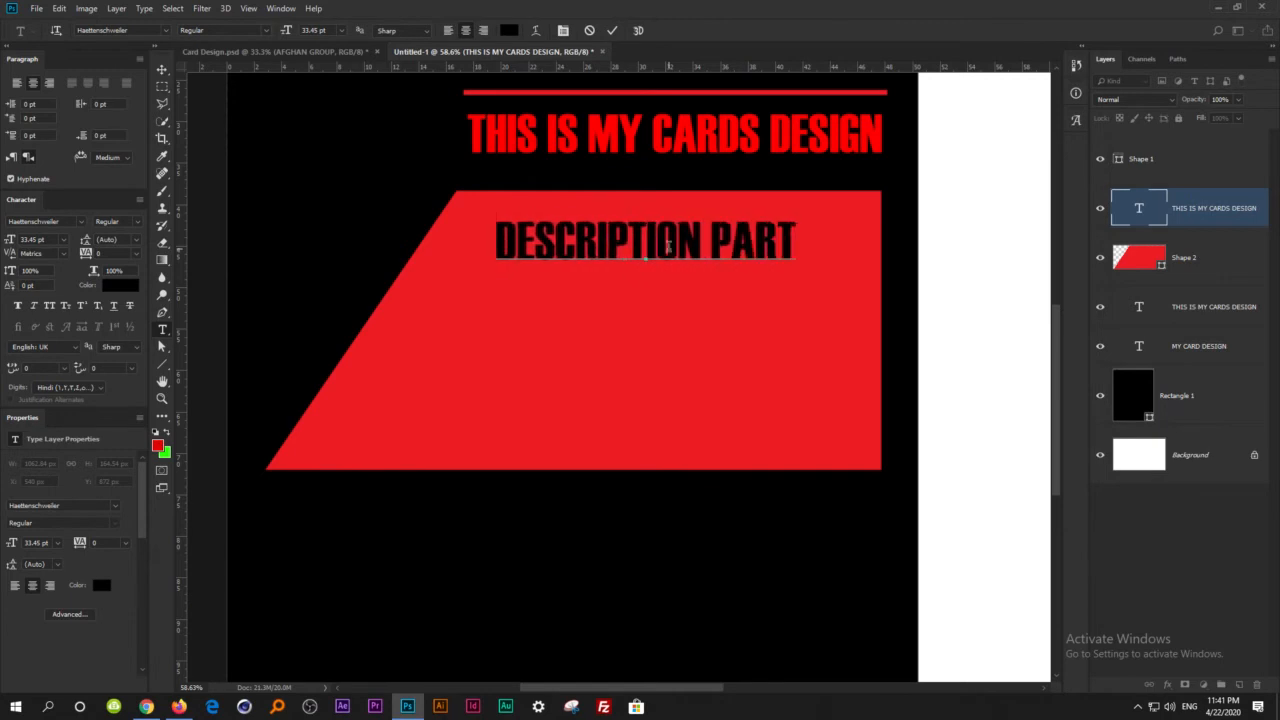
click(161, 69)
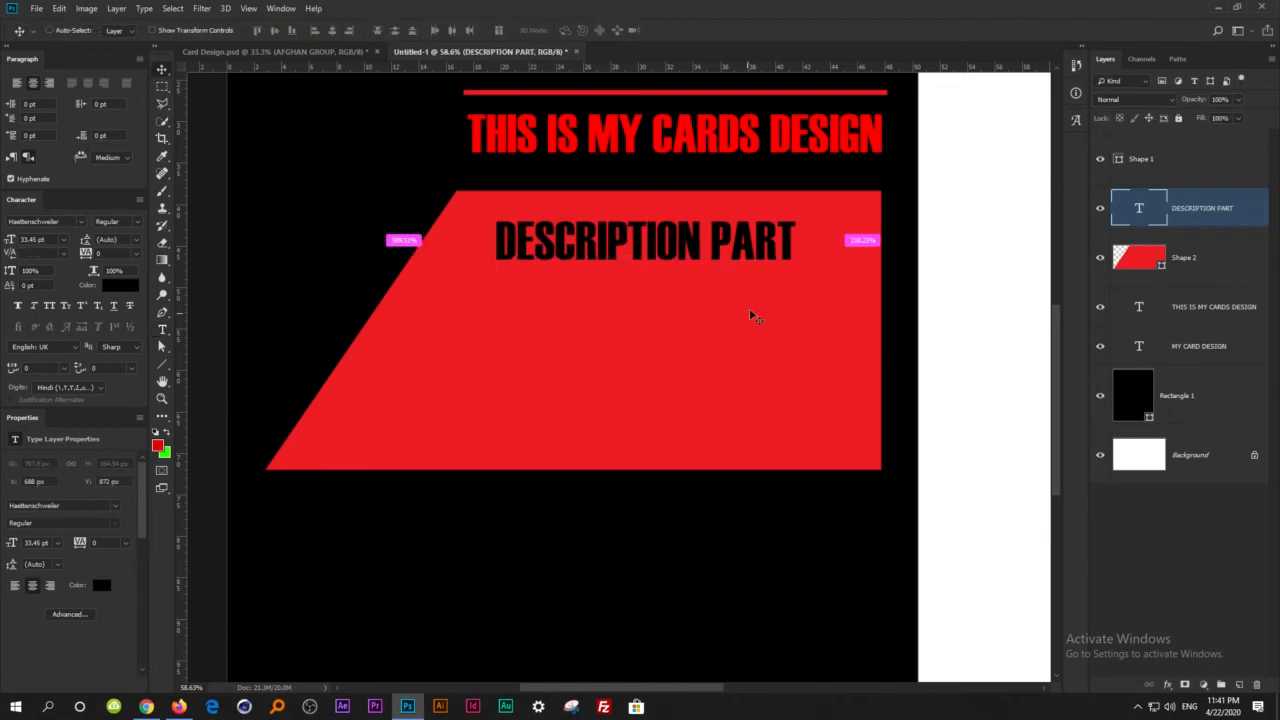
Scale down the DESCRIPTION PART heading and centre it in the upper part of the red panel.
key(ctrl+t)
drag(795, 213, 740, 224)
key(Return)
drag(678, 252, 722, 228)
Copy the description paragraph from Card Design.psd into the new document, scale it to about 6.79 pt and fit it beneath the panel's heading.
click(277, 51)
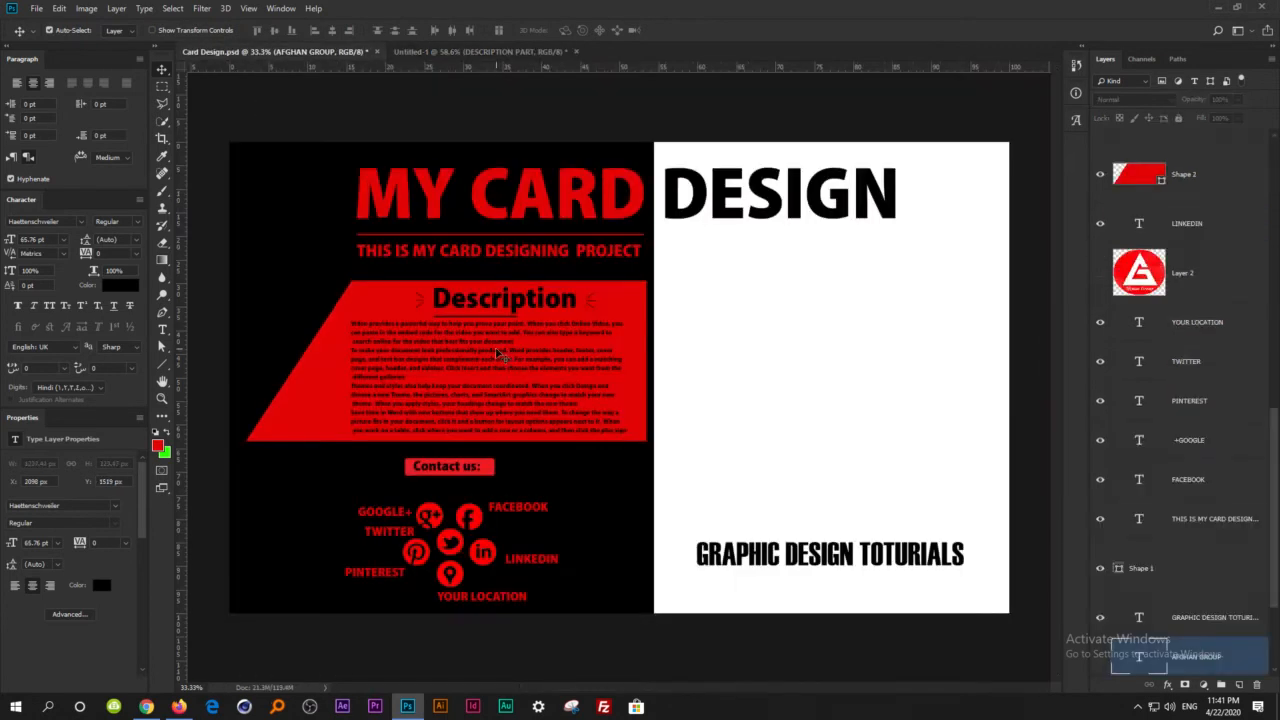
drag(493, 356, 606, 351)
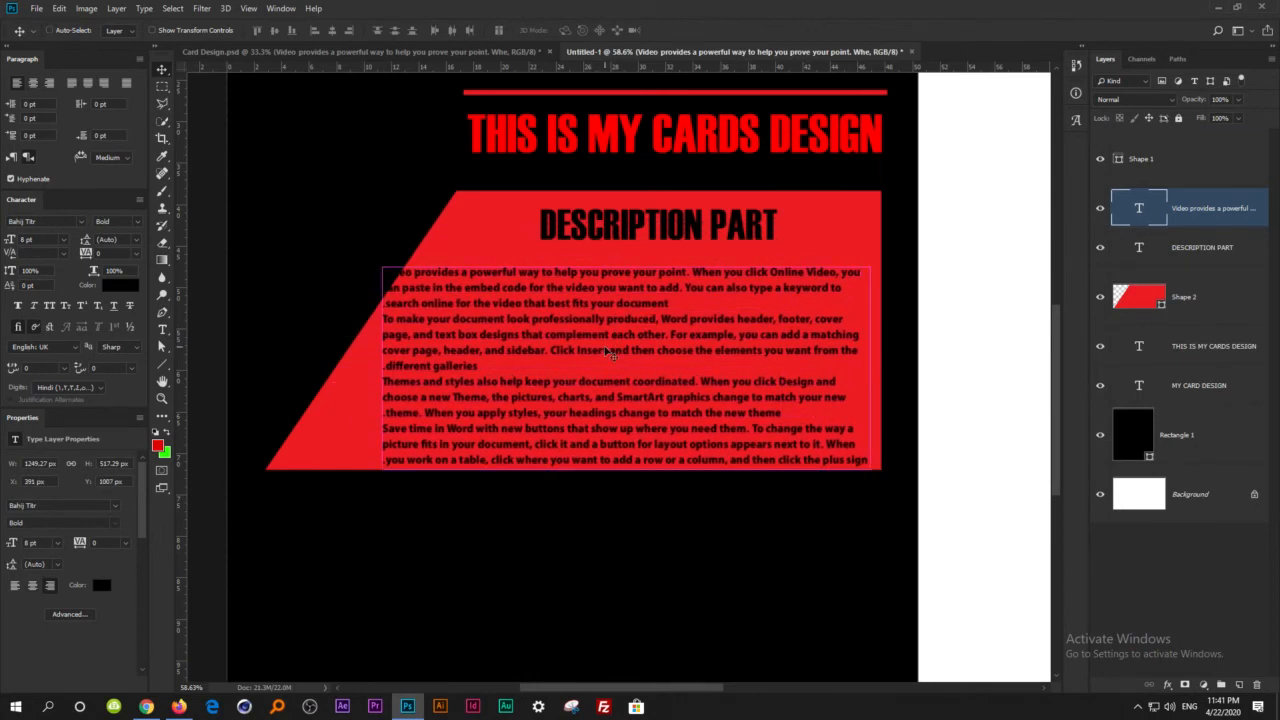
key(ctrl+t)
drag(380, 265, 455, 298)
key(Return)
drag(580, 365, 574, 336)
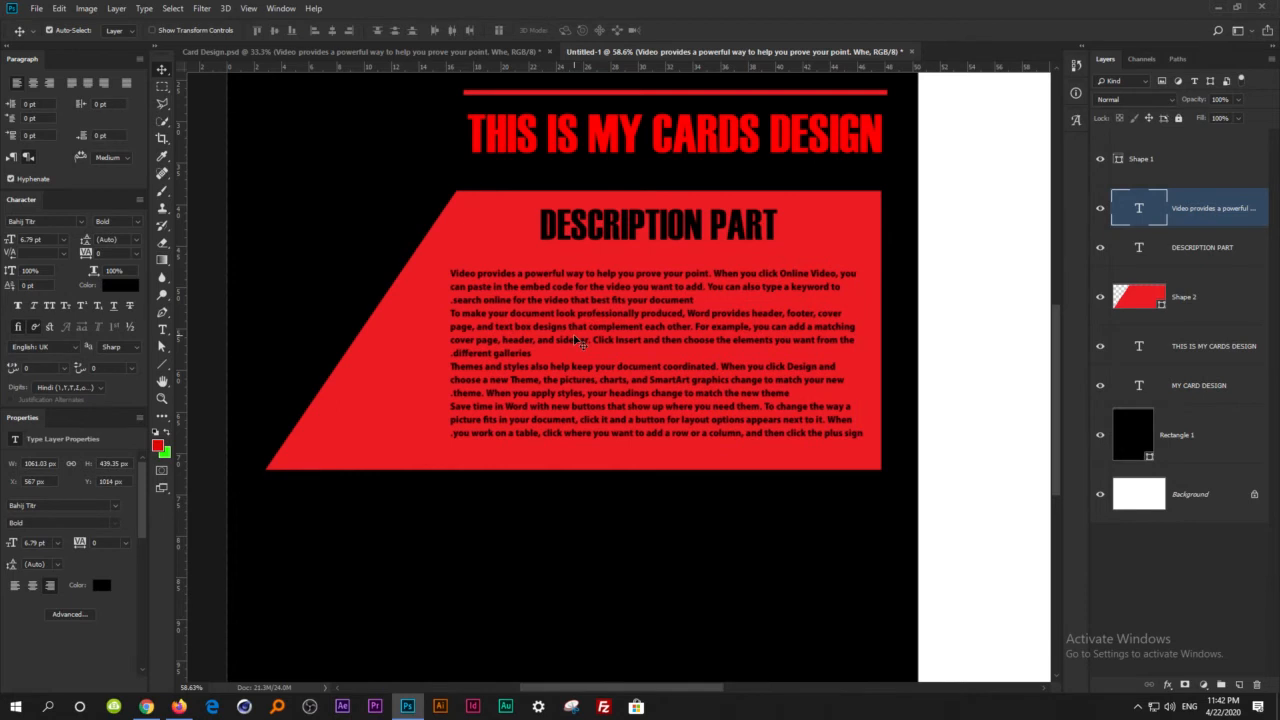
Draw a horizontal line about 95 px long with 1 px weight just right of the DESCRIPTION PART heading.
scroll(770, 262, up, 5)
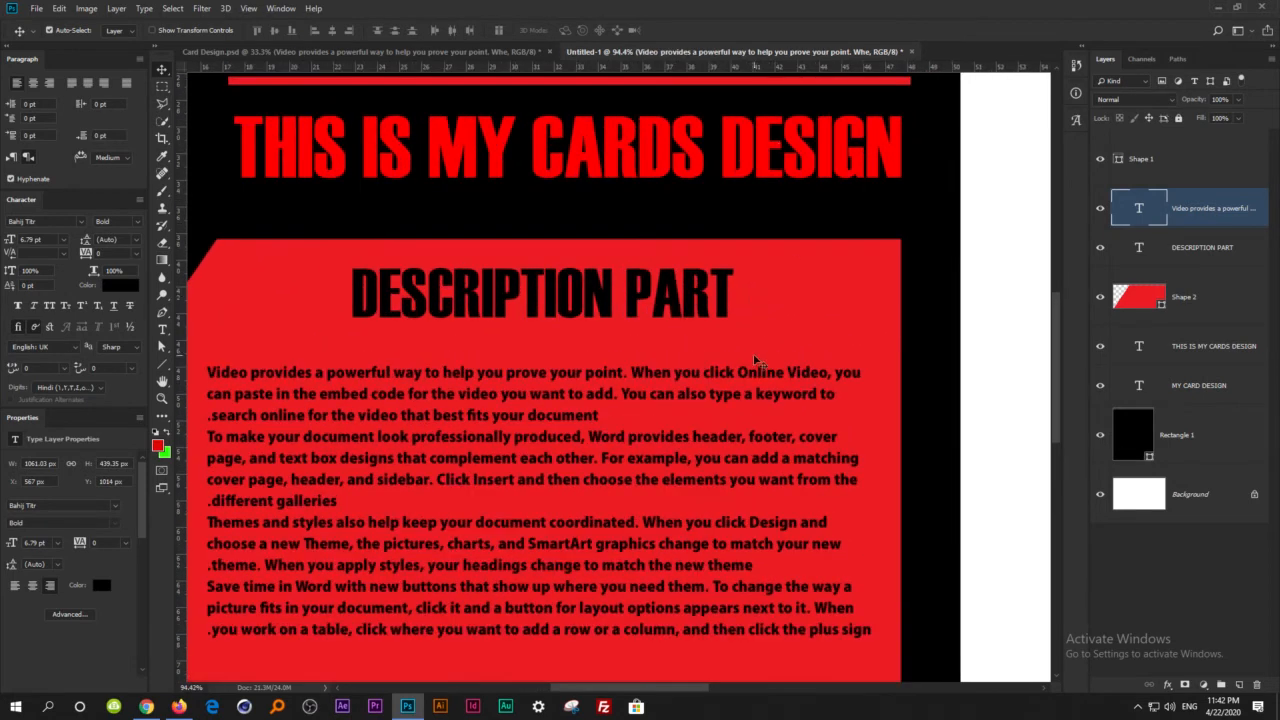
scroll(766, 320, up, 2)
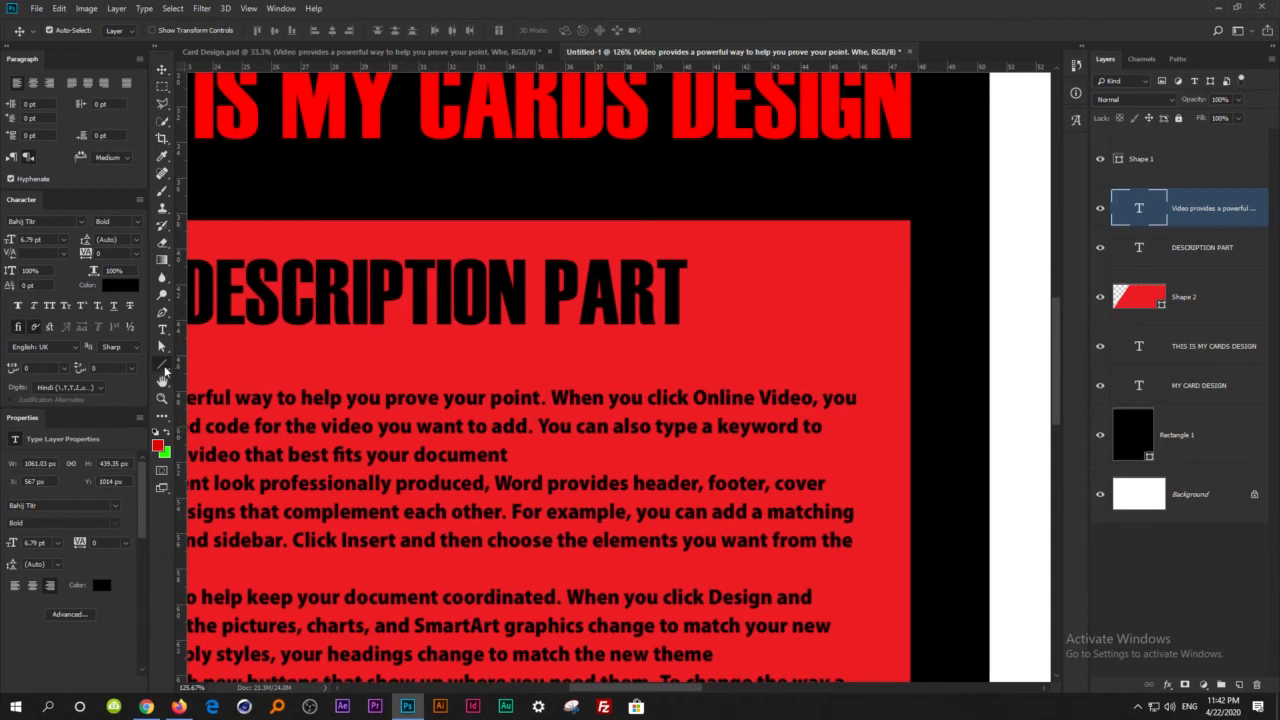
click(164, 367)
drag(703, 299, 780, 298)
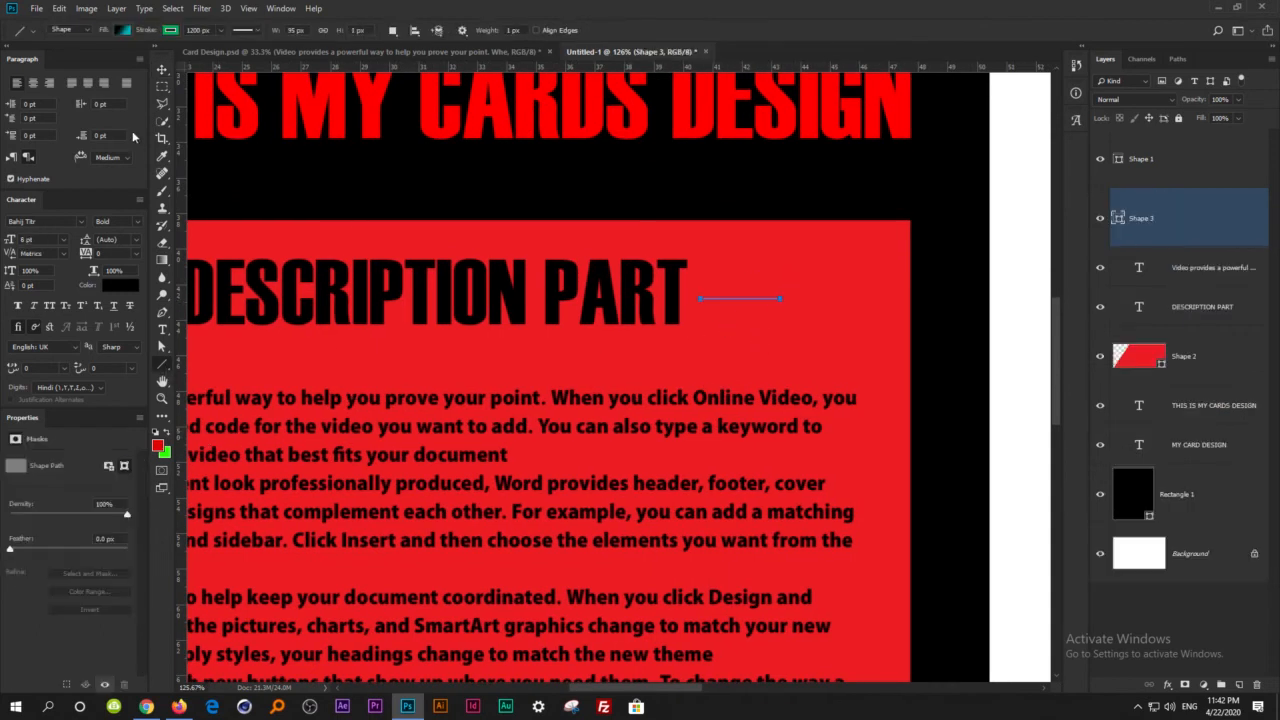
click(163, 69)
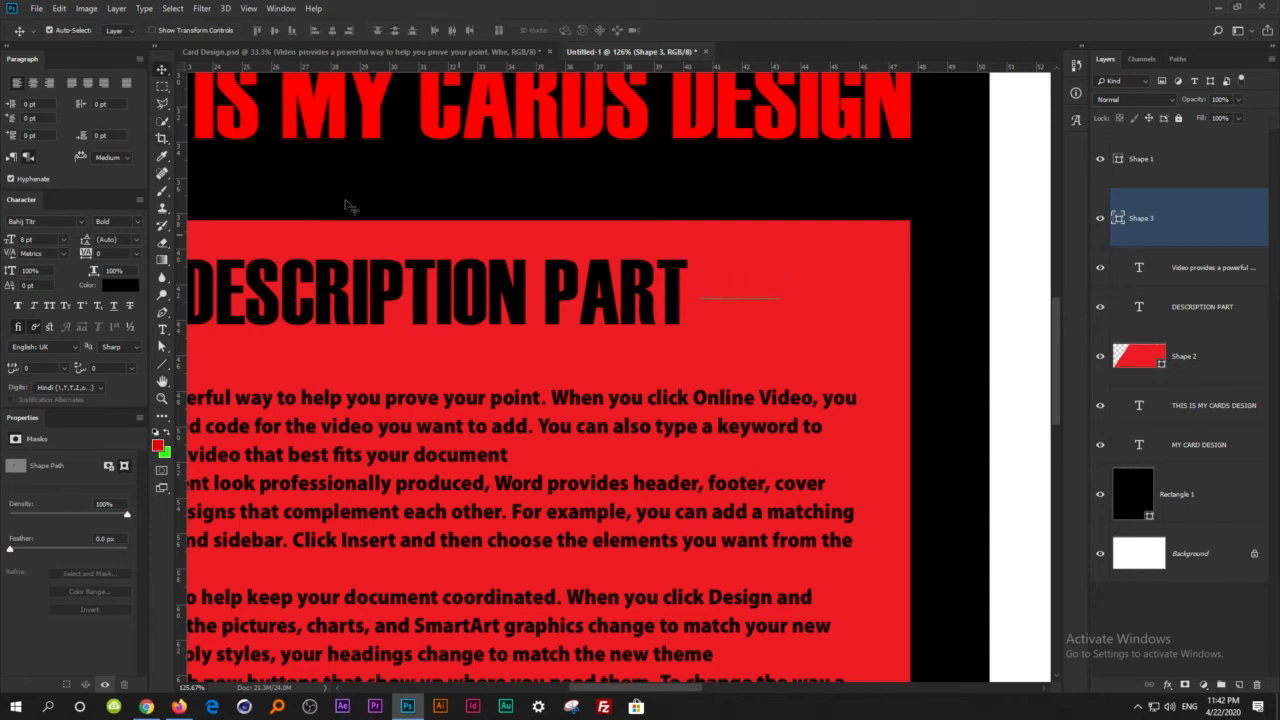
Change the new line's stroke colour to black.
click(162, 364)
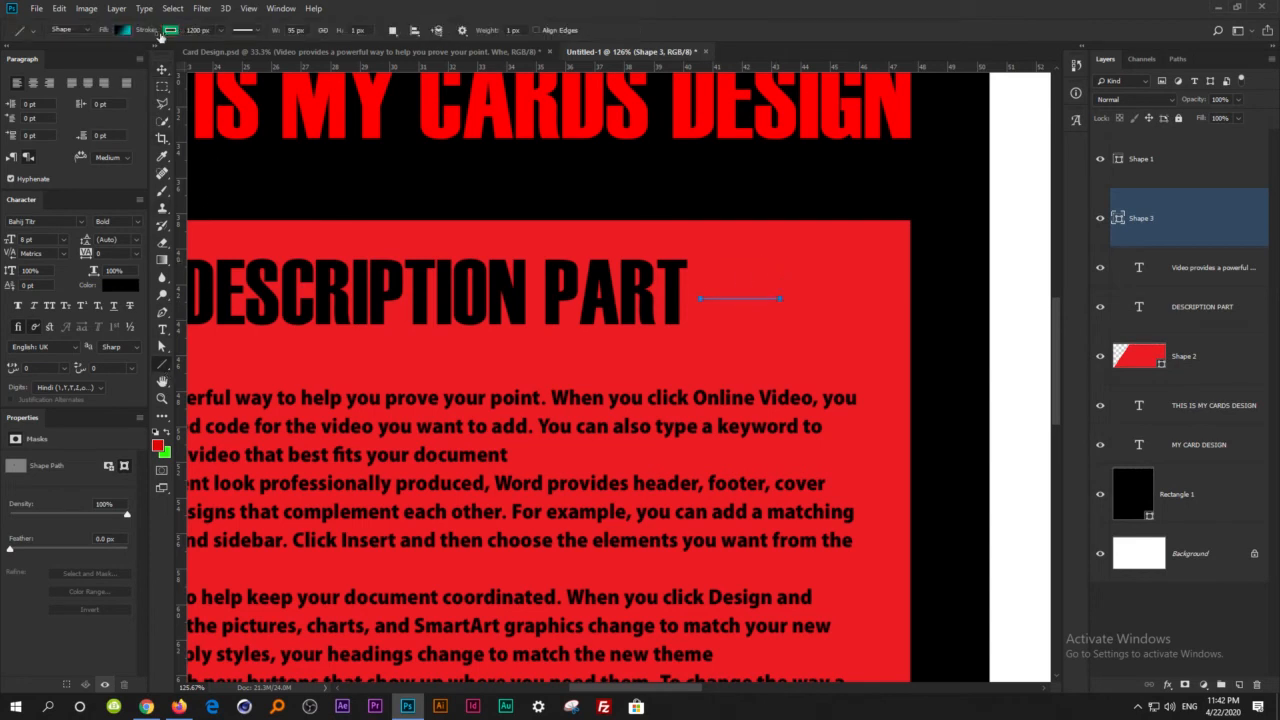
click(168, 31)
click(114, 99)
click(457, 6)
click(163, 70)
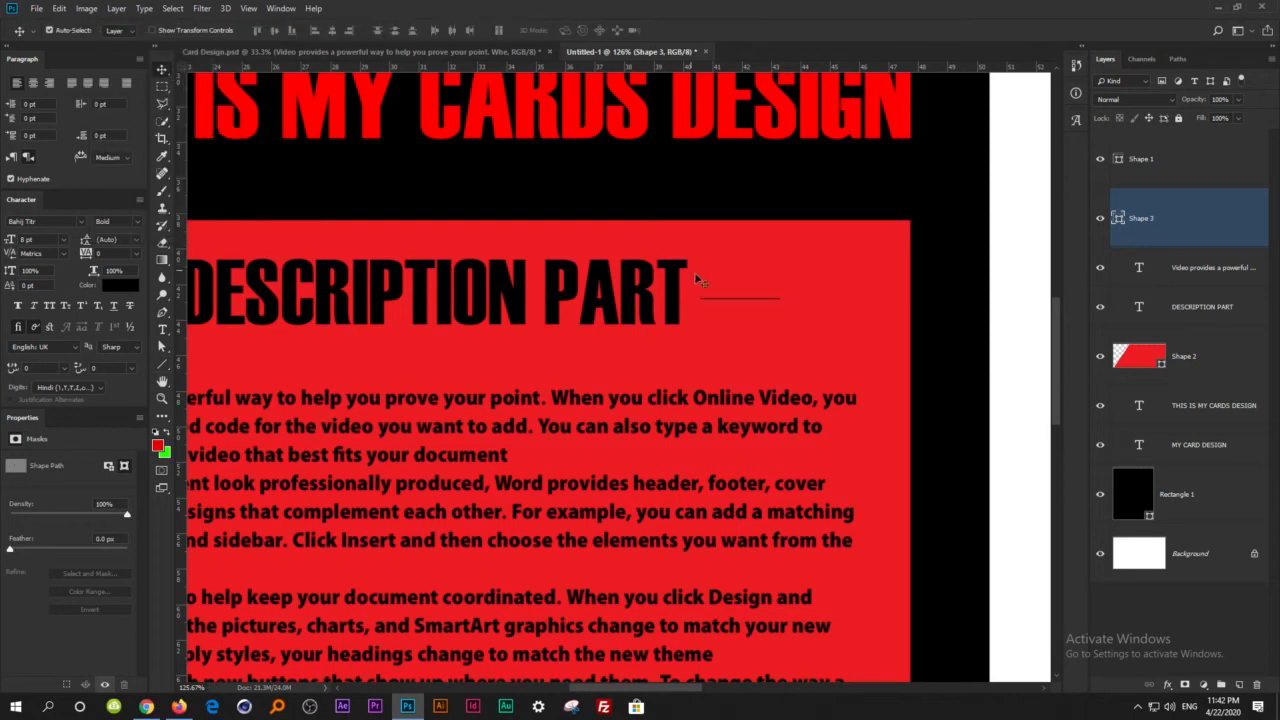
Thicken the short black line slightly with Free Transform, accepting its conversion to a regular path.
scroll(757, 303, up, 3)
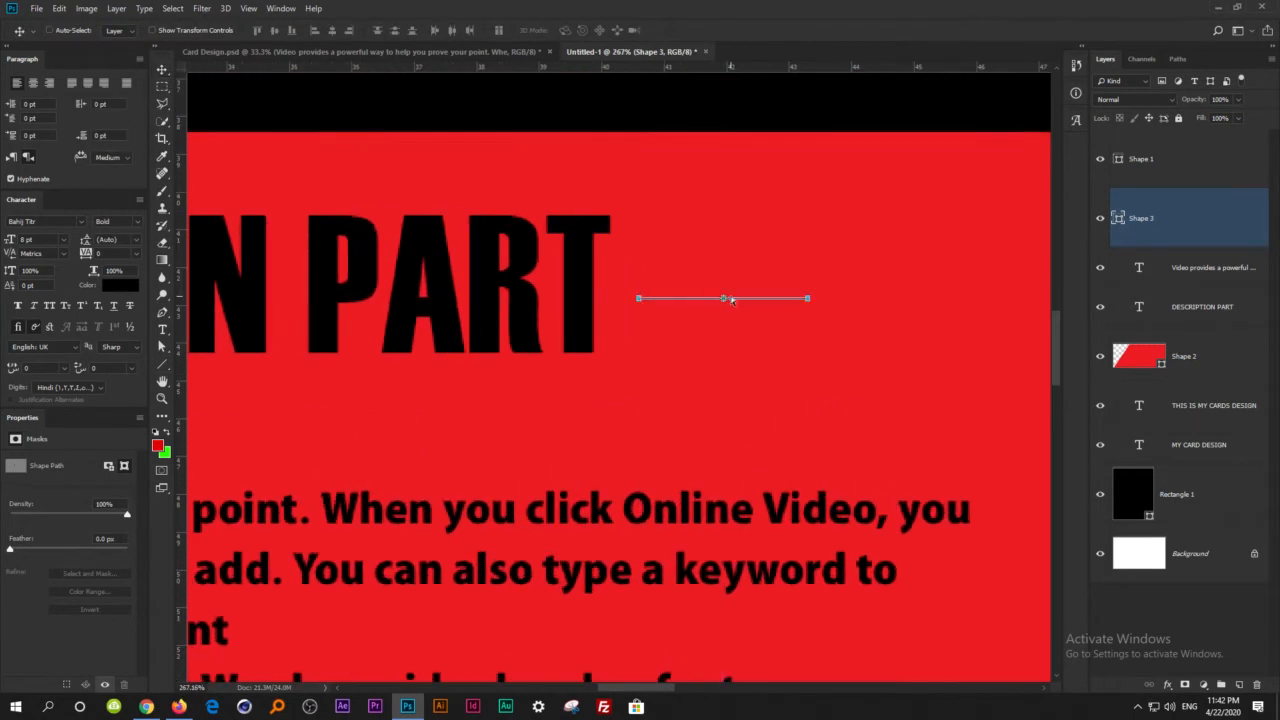
key(ctrl+t)
scroll(729, 296, left, 2)
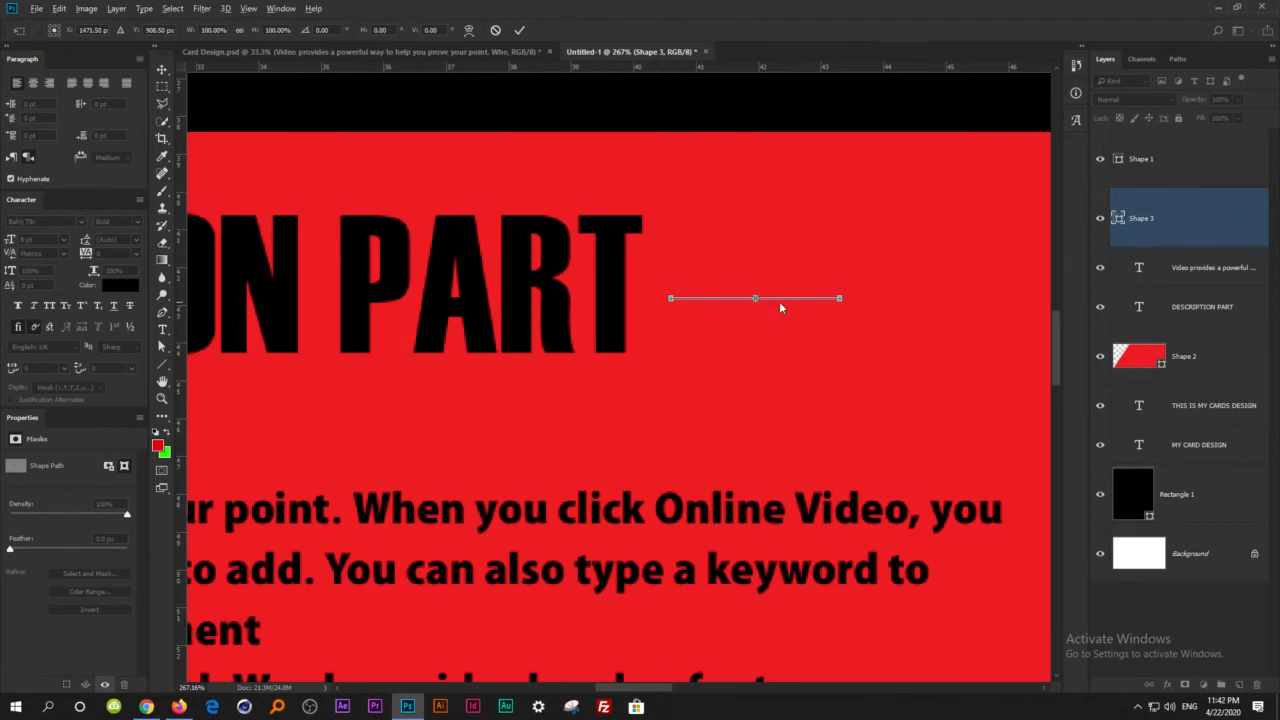
scroll(768, 296, up, 3)
scroll(768, 296, down, 3)
scroll(779, 301, up, 3)
key(Return)
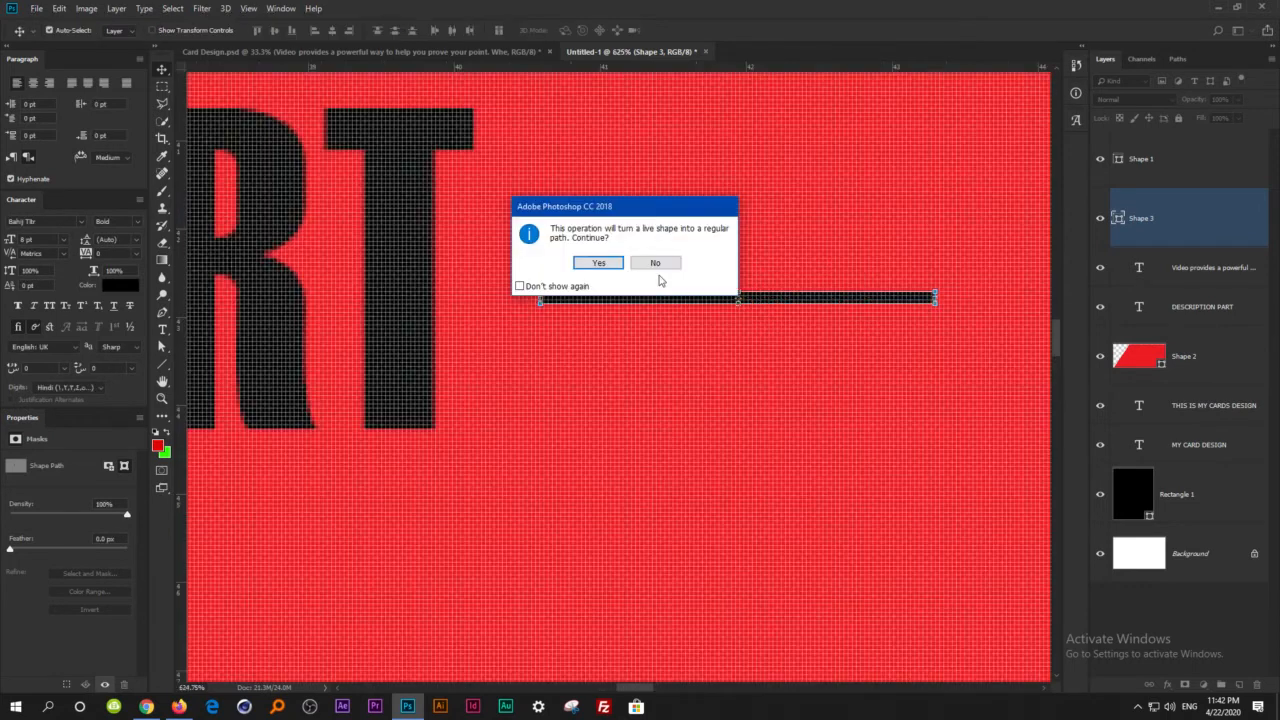
click(598, 263)
Duplicate the short line twice and space the three parallel lines one above another beside the heading.
scroll(710, 312, down, 3)
scroll(718, 319, down, 1)
drag(721, 310, 718, 340)
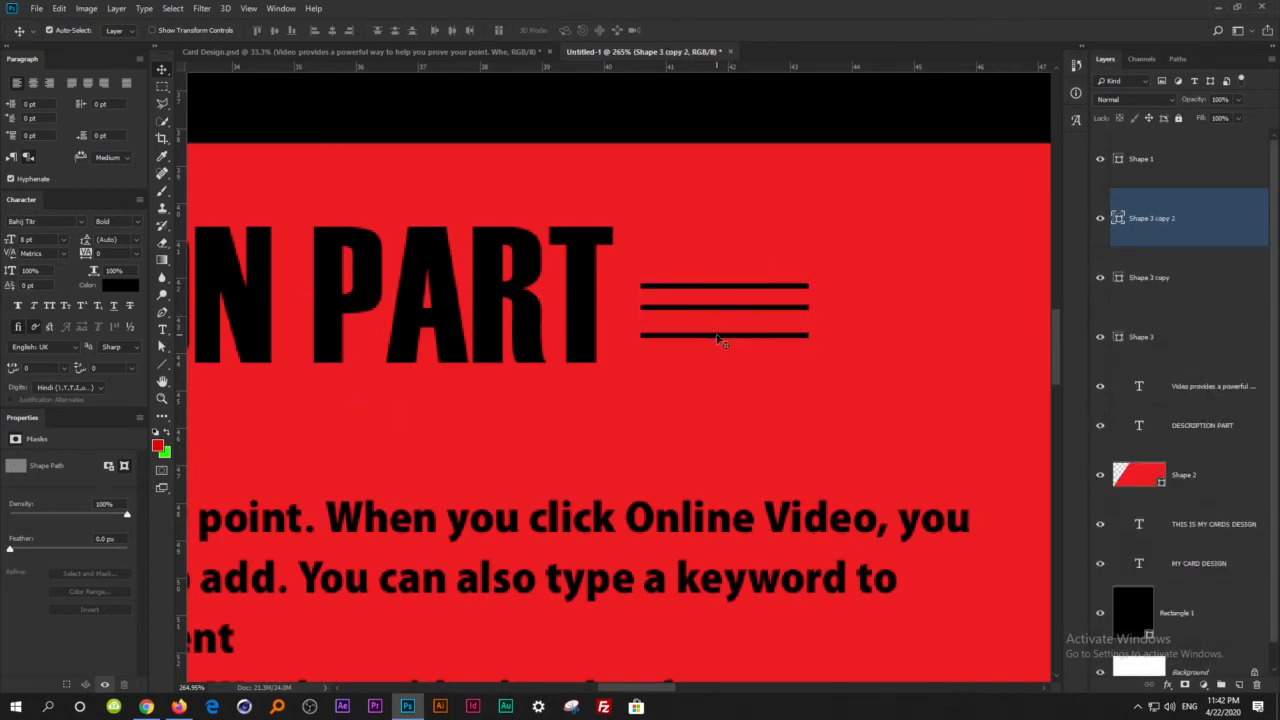
drag(709, 287, 703, 278)
scroll(799, 376, down, 5)
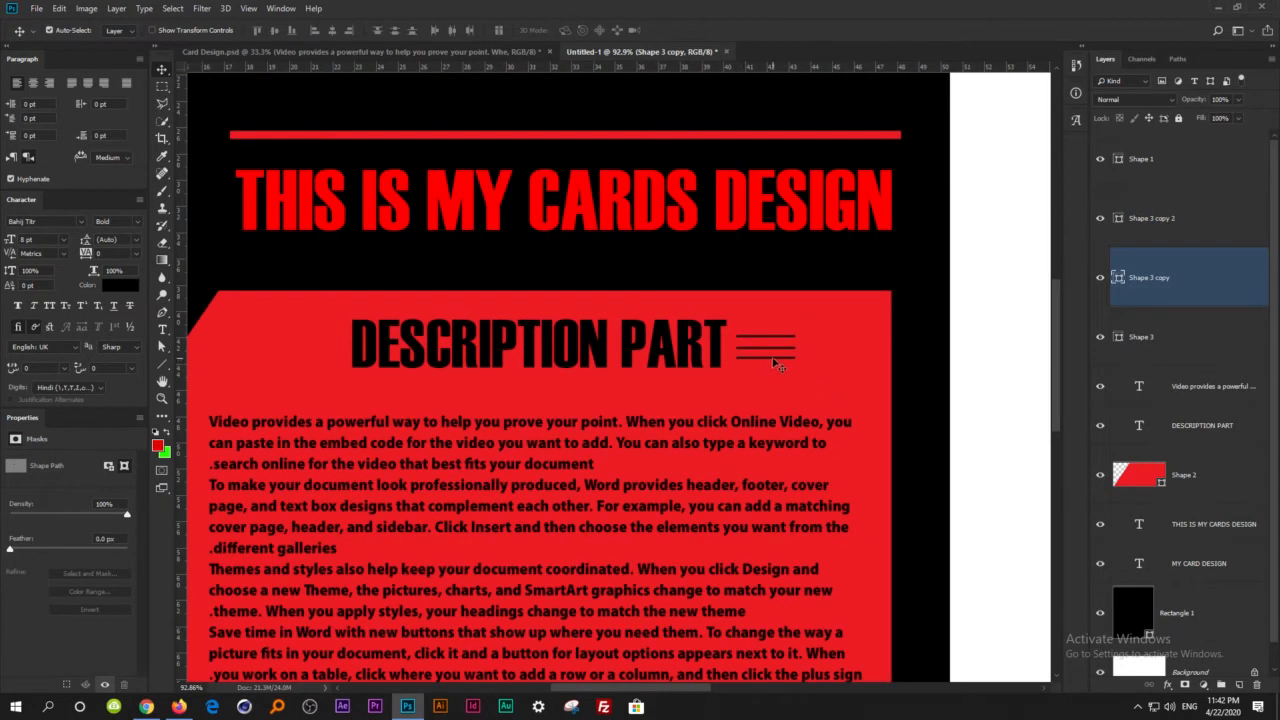
Select all three short lines, shift them slightly away from the heading and duplicate the set onto the heading's left side.
click(773, 359)
shift+click(770, 345)
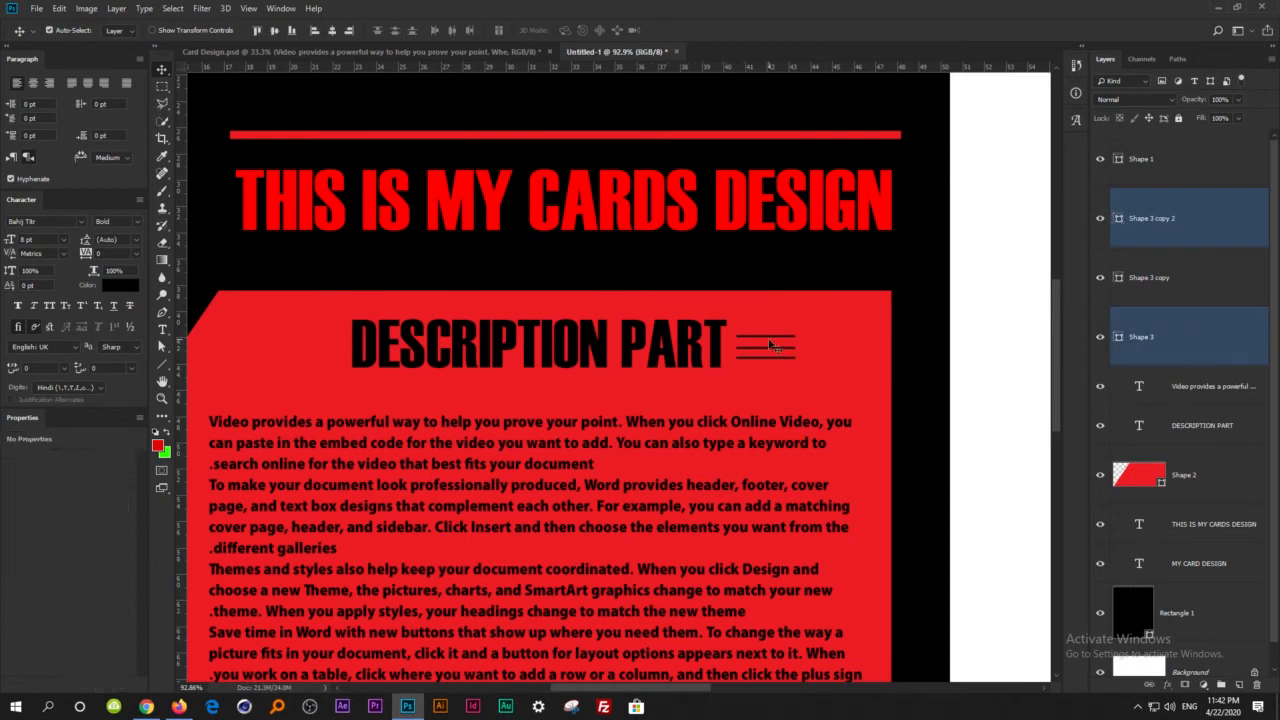
shift+click(768, 343)
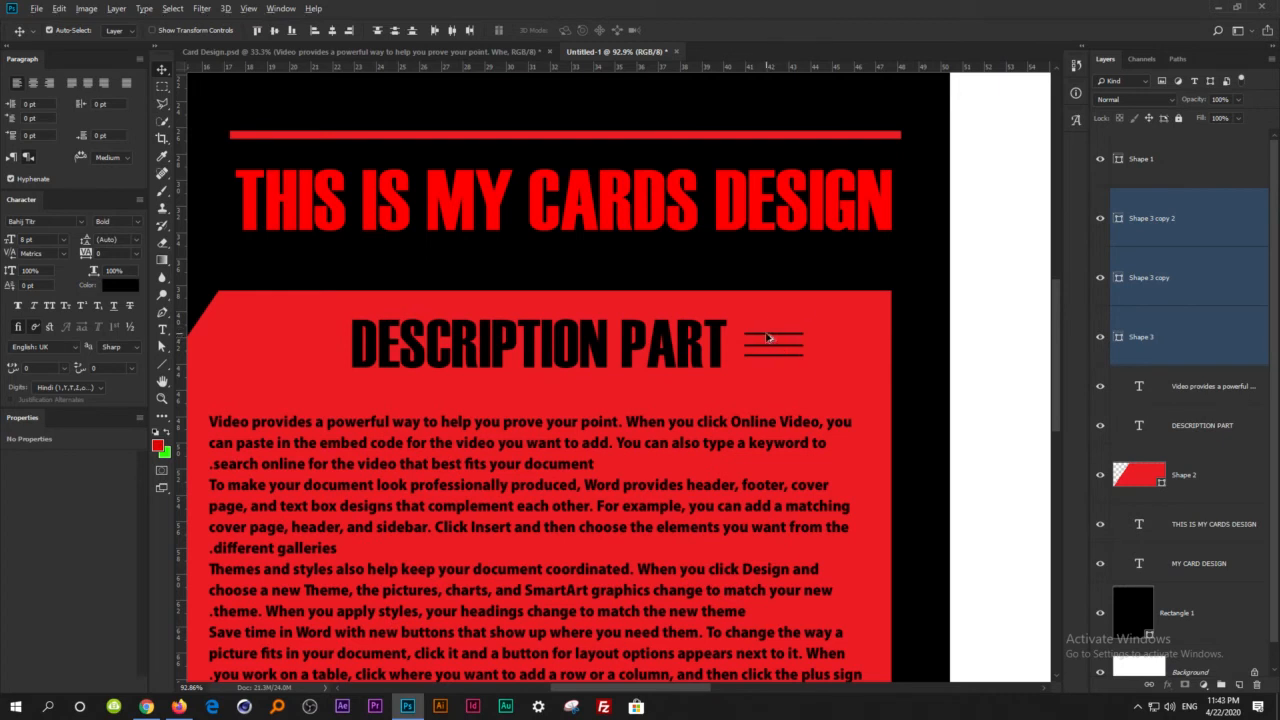
drag(768, 338, 301, 346)
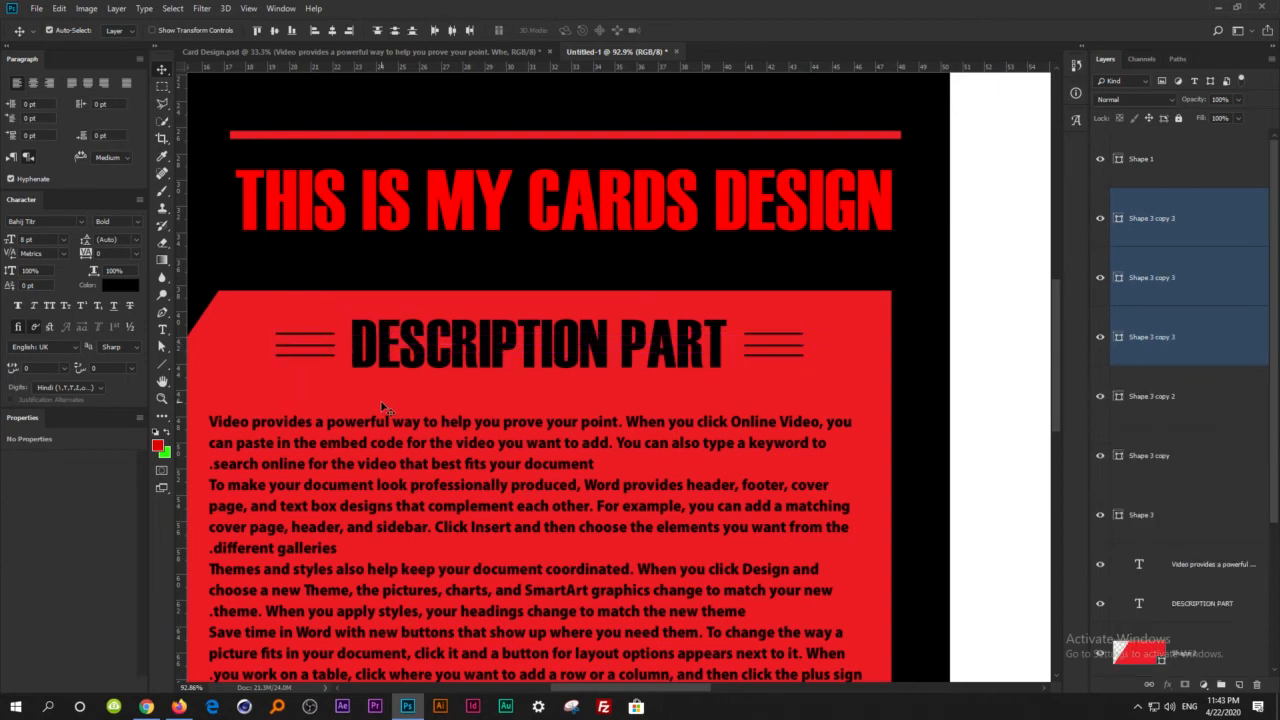
key(ctrl+minus)
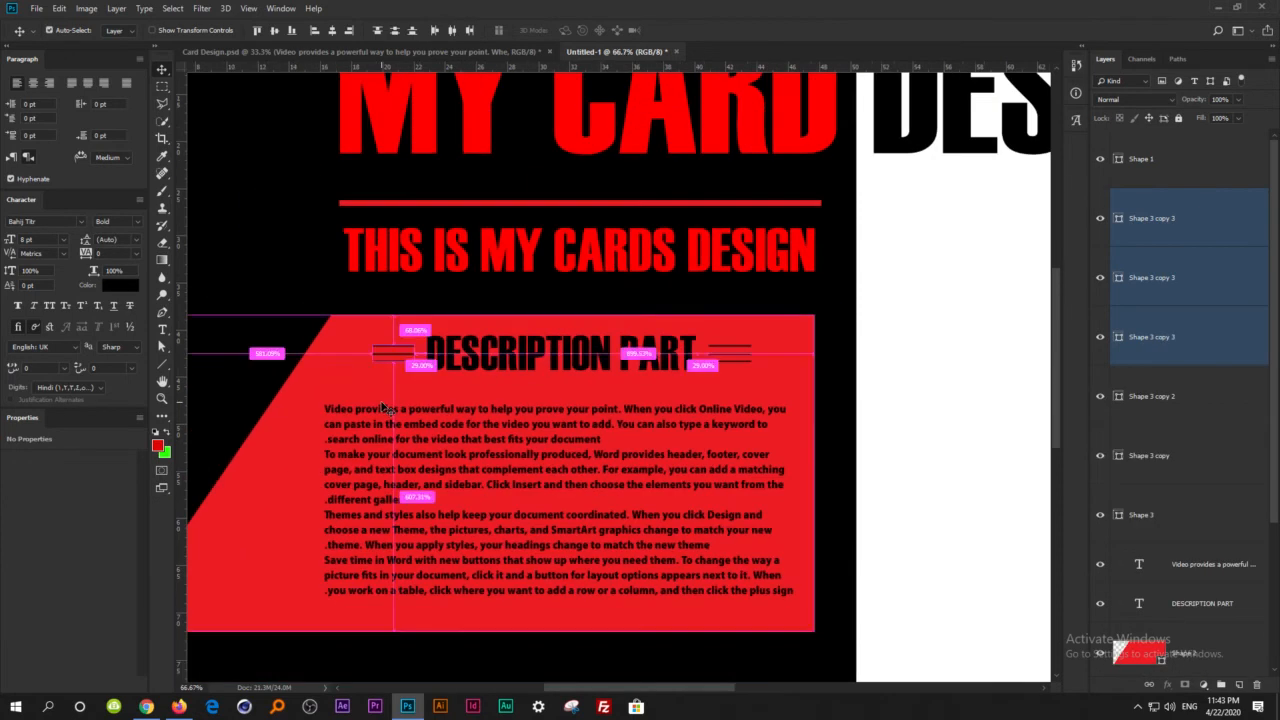
key(ctrl+0)
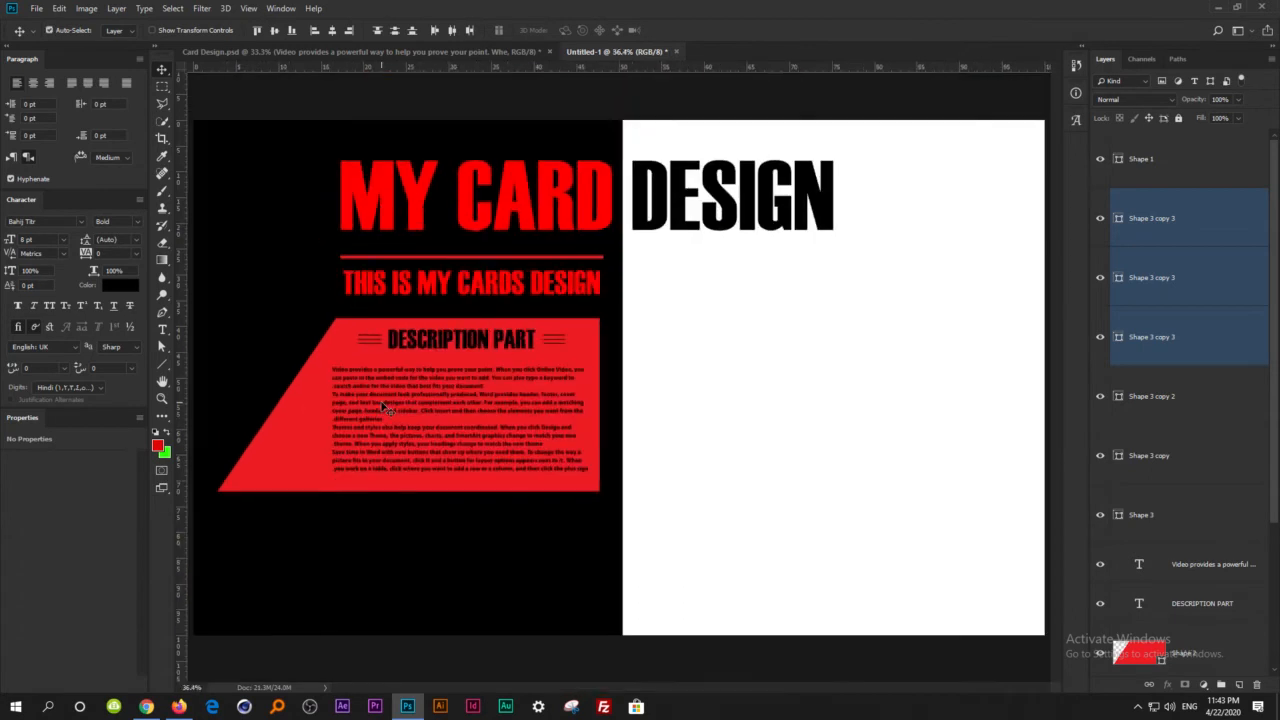
Compare with Card Design.psd and rotate the upper line right of the heading about -22.76° around its left end.
click(263, 51)
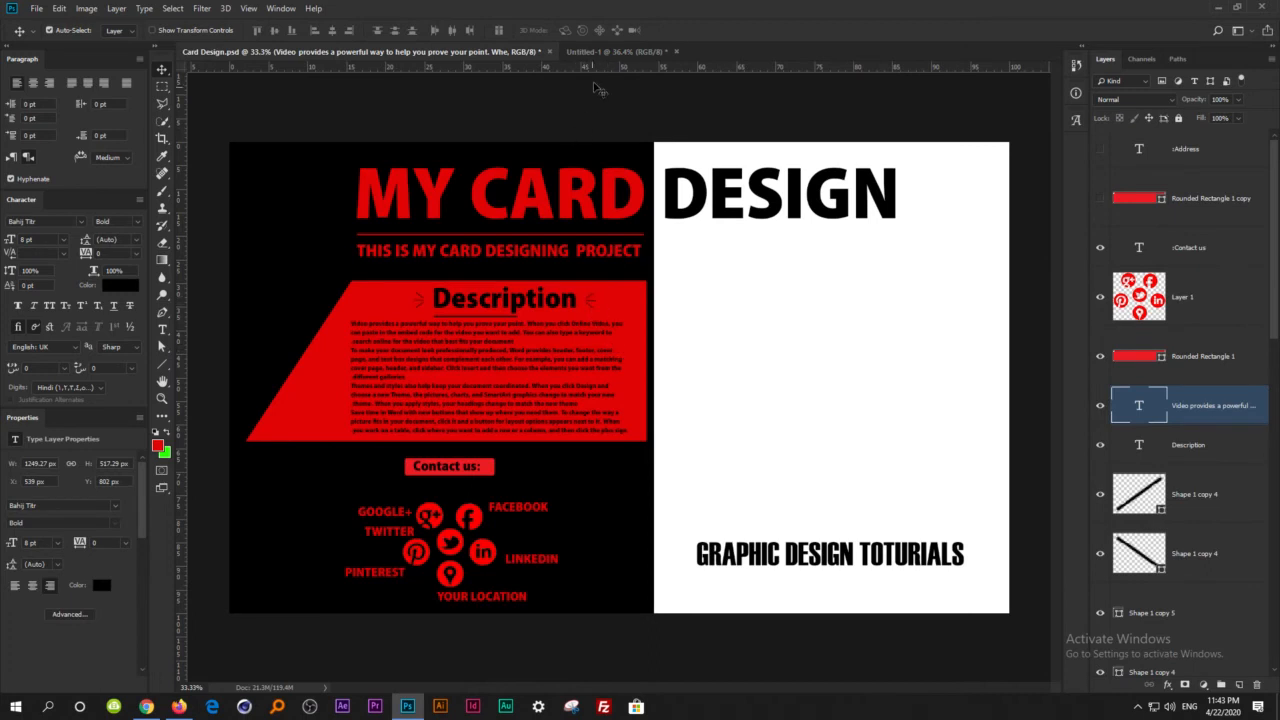
click(614, 51)
scroll(532, 354, up, 10)
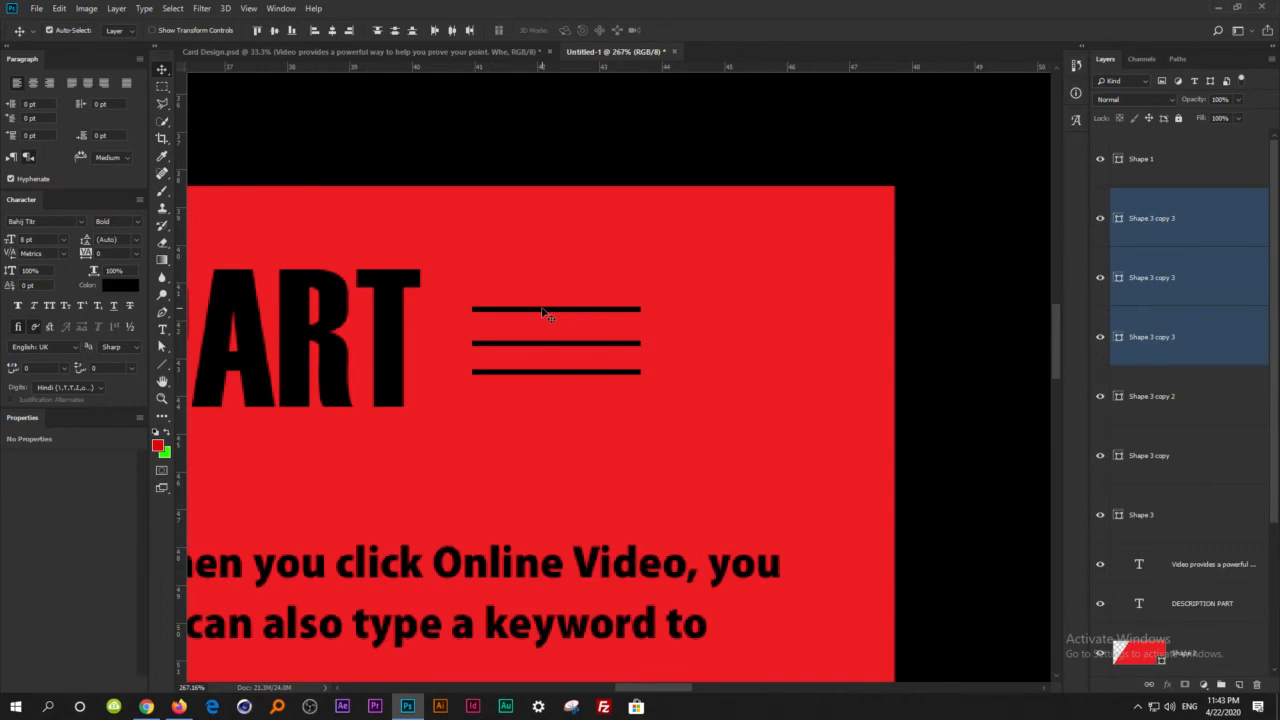
click(545, 310)
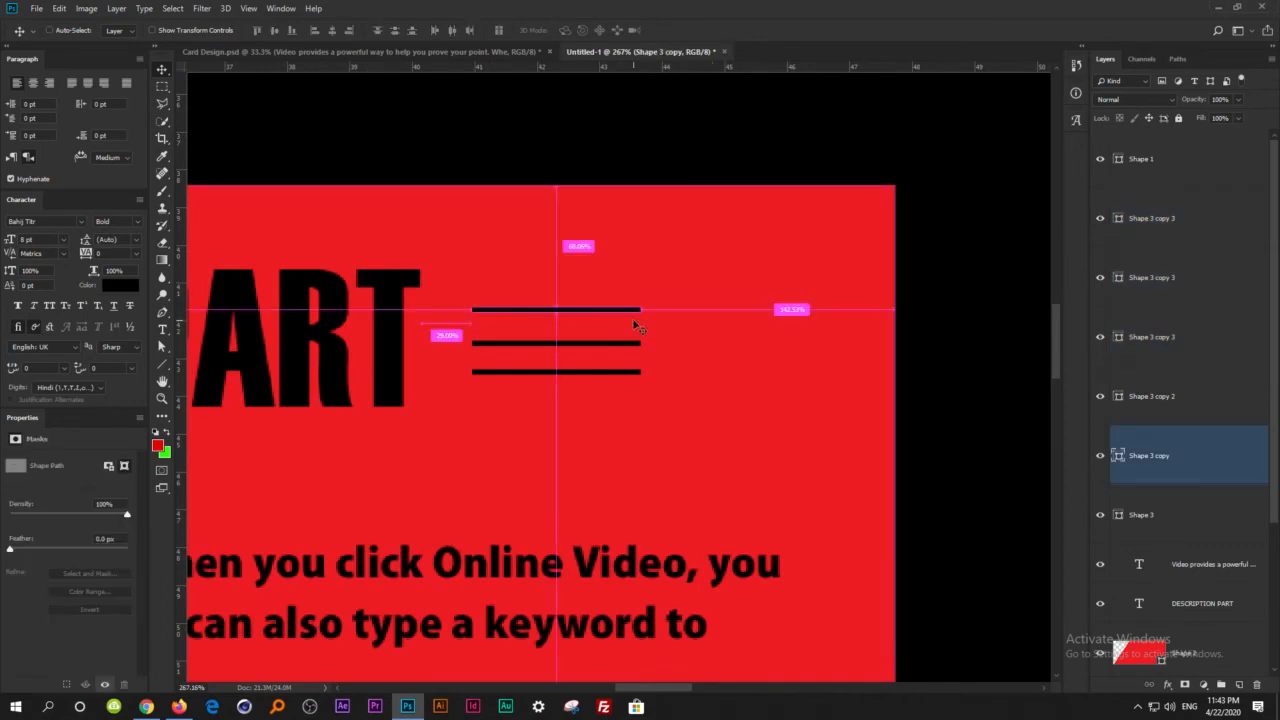
key(ctrl+t)
scroll(556, 311, up, 3)
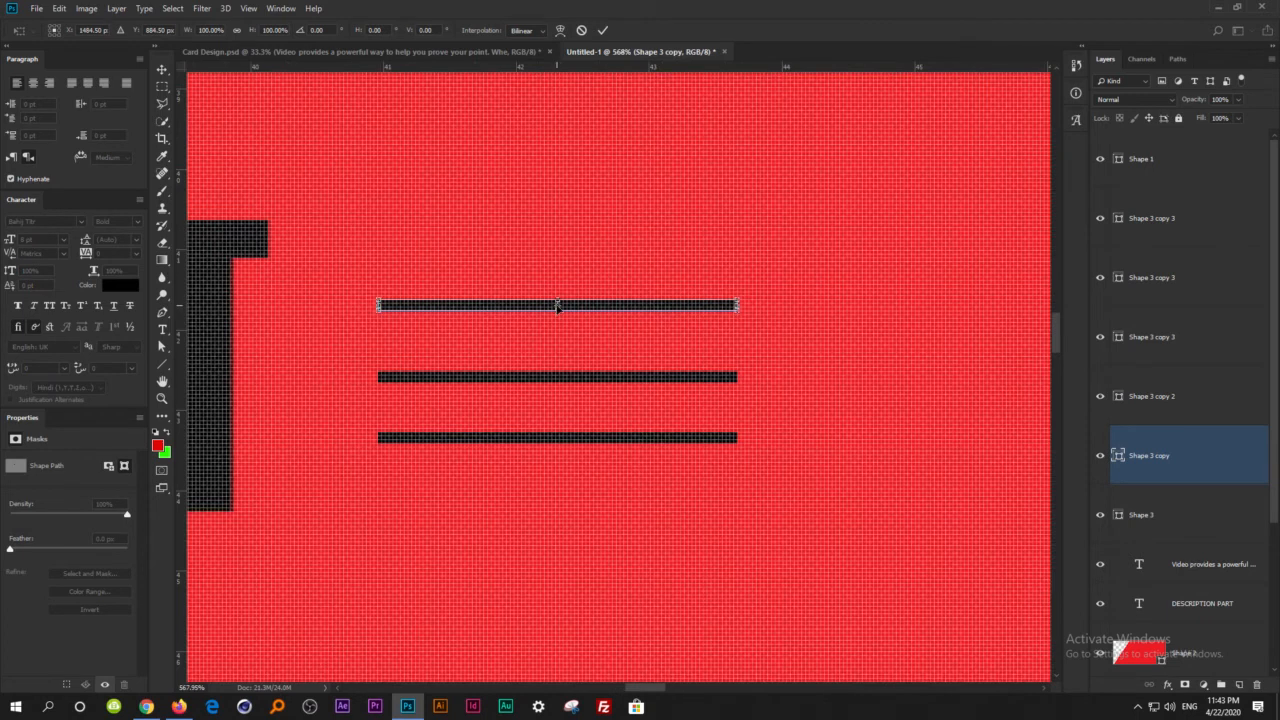
drag(557, 310, 379, 306)
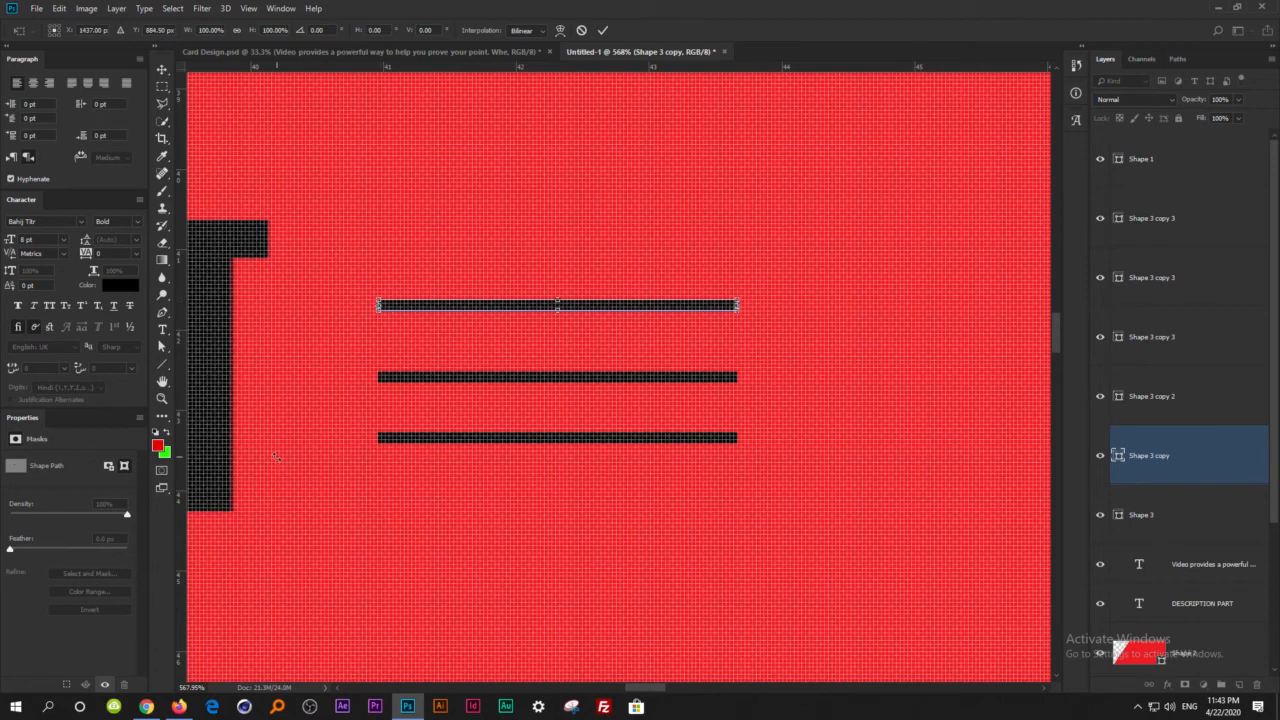
drag(831, 302, 742, 152)
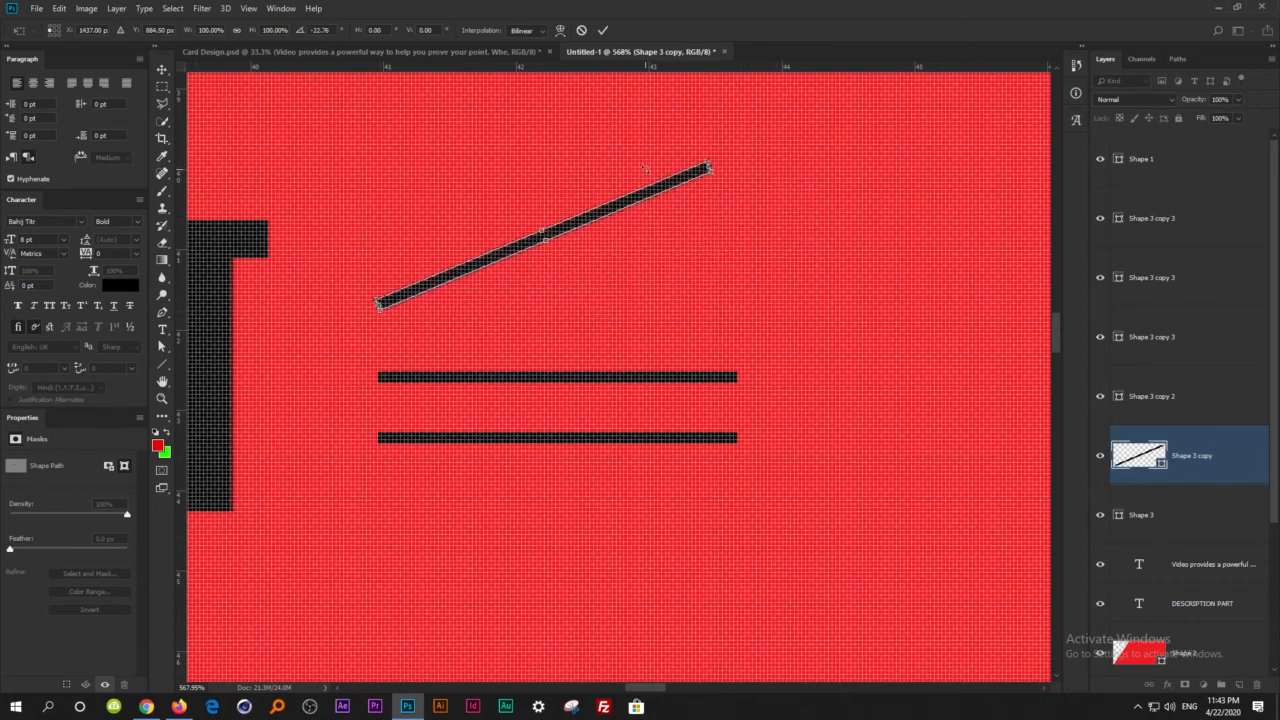
key(Return)
Replace the lowest line right of the heading with a vertically flipped copy of the slanted line, placed symmetrically below the middle line.
click(605, 444)
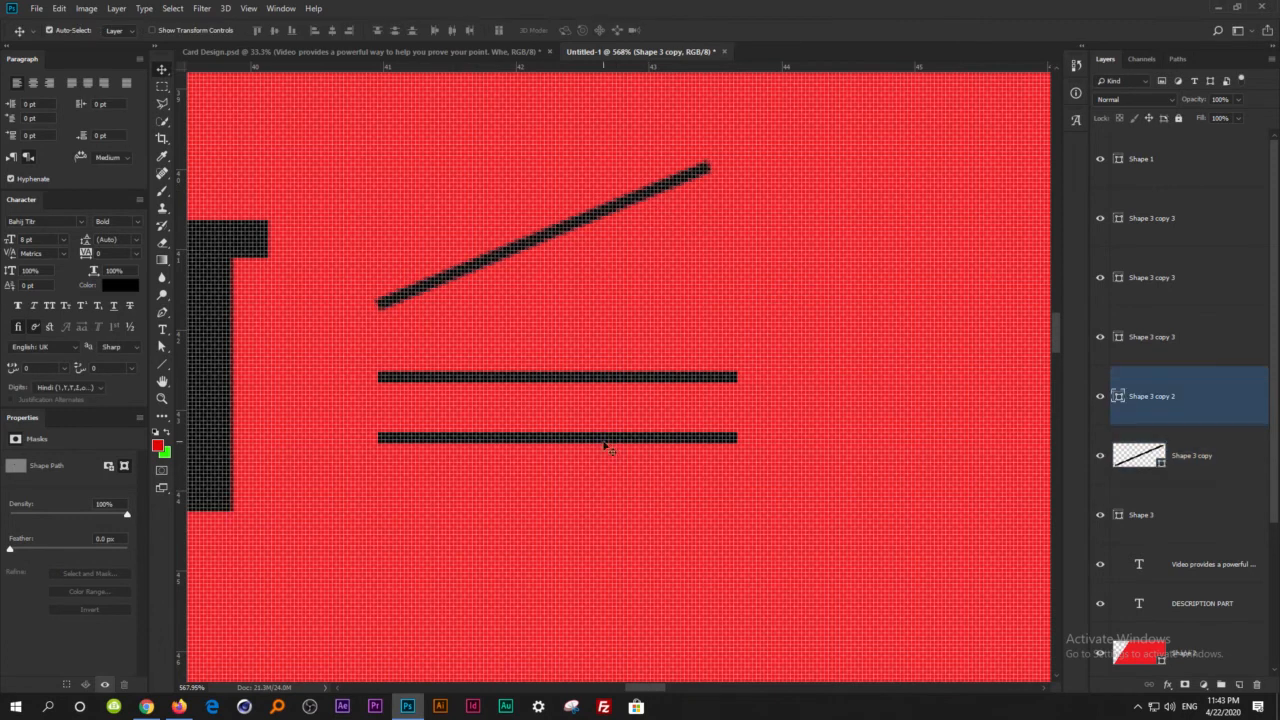
key(Delete)
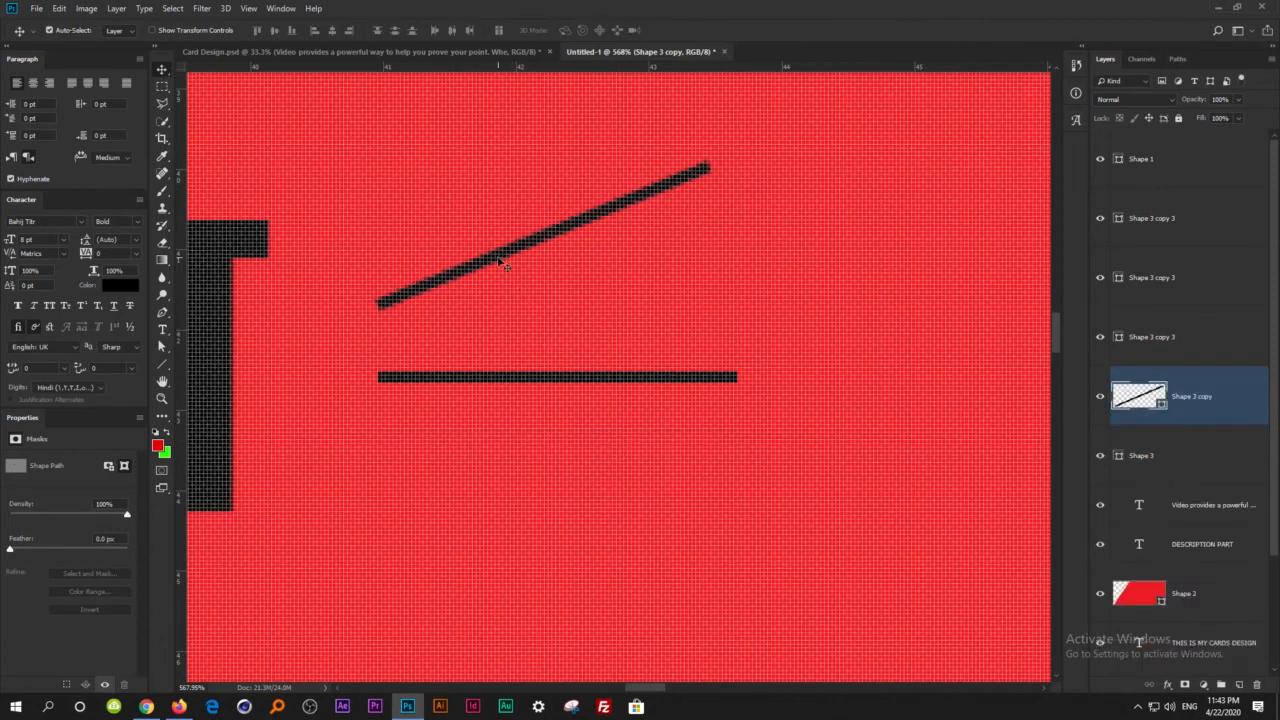
drag(503, 263, 505, 400)
key(ctrl+t)
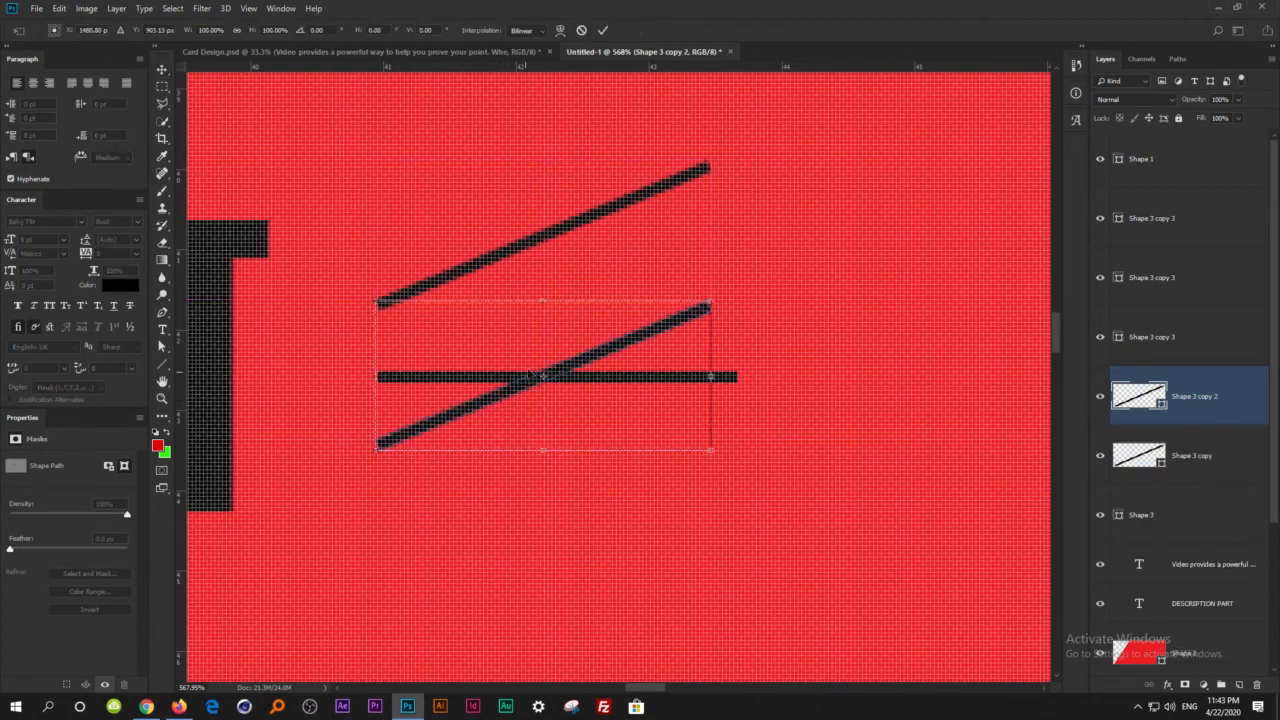
right_click(628, 348)
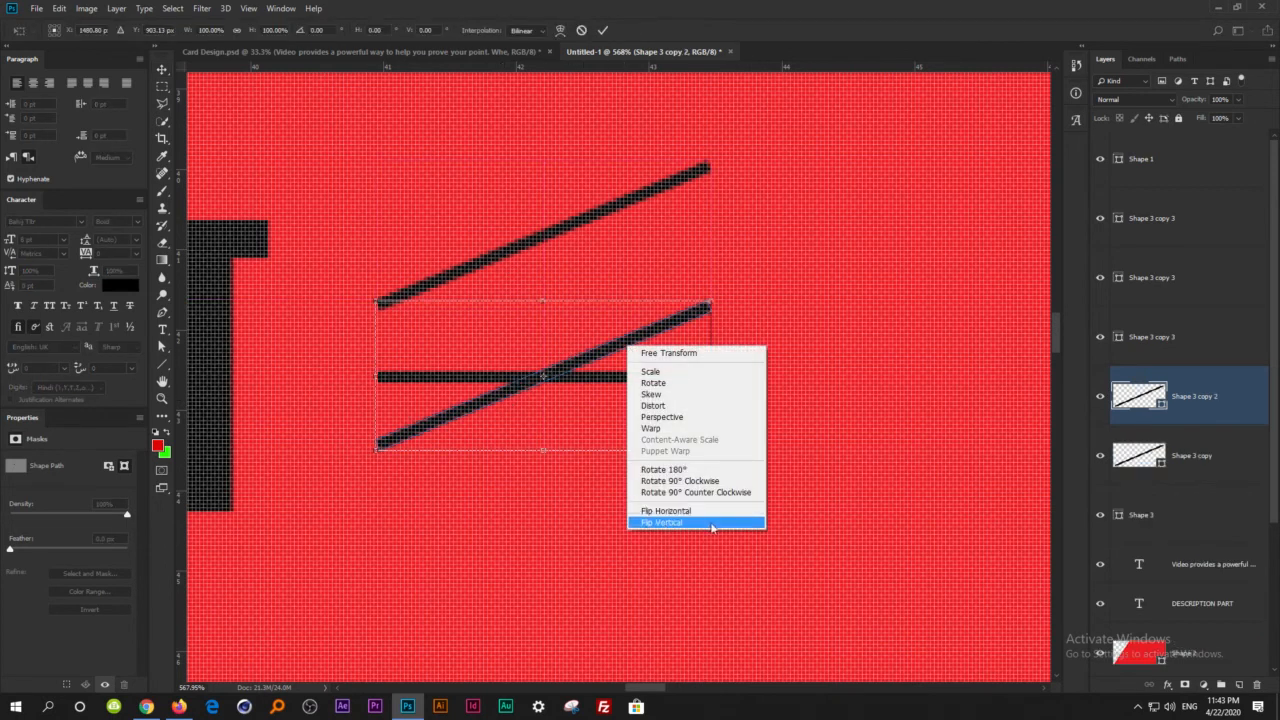
click(686, 523)
drag(617, 409, 626, 549)
key(Return)
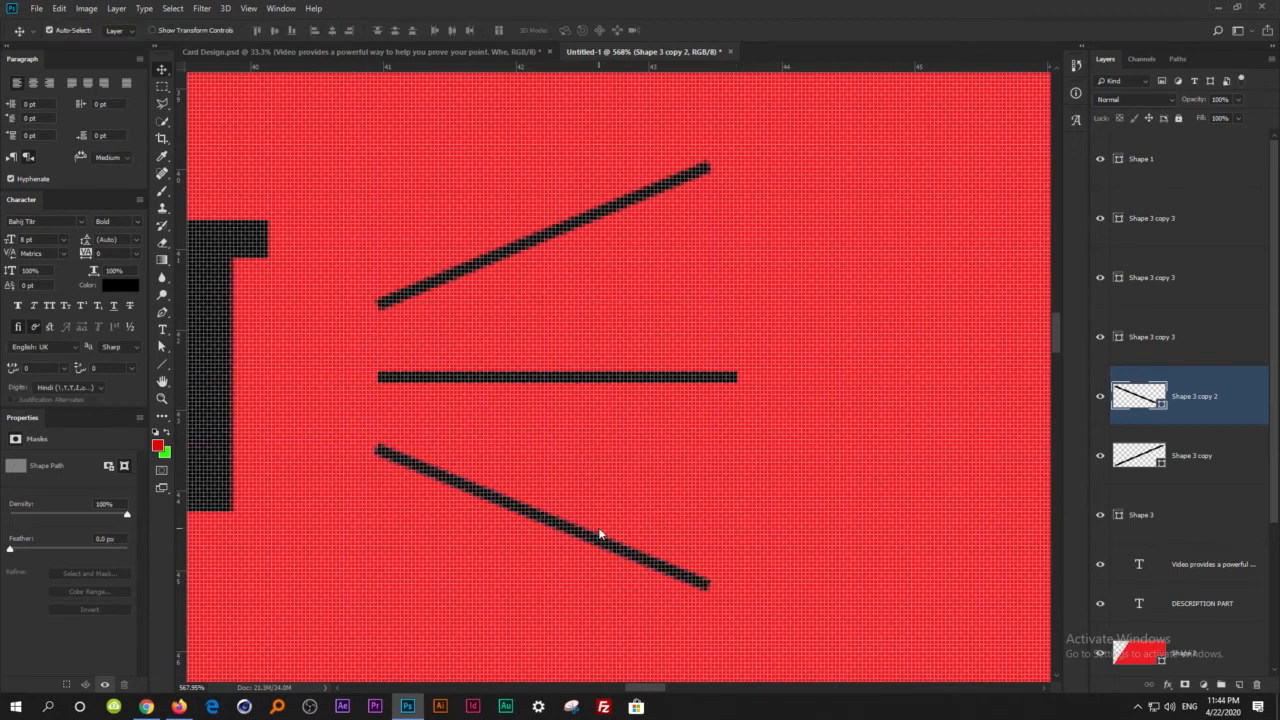
Undo the rotation and flipping of the lines beside the DESCRIPTION PART heading, restoring the parallel set.
key(ctrl+0)
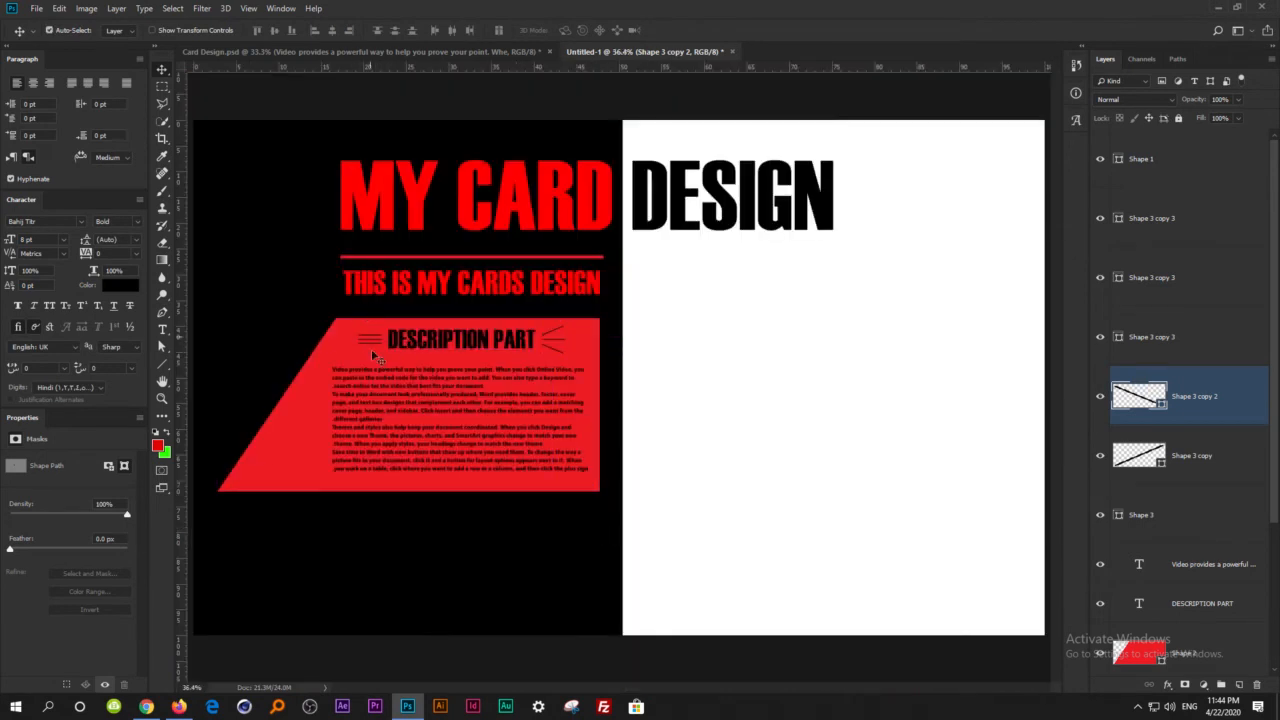
key(ctrl+alt+z)
key(ctrl+alt+z)
key(ctrl+alt+z)
key(ctrl+alt+z)
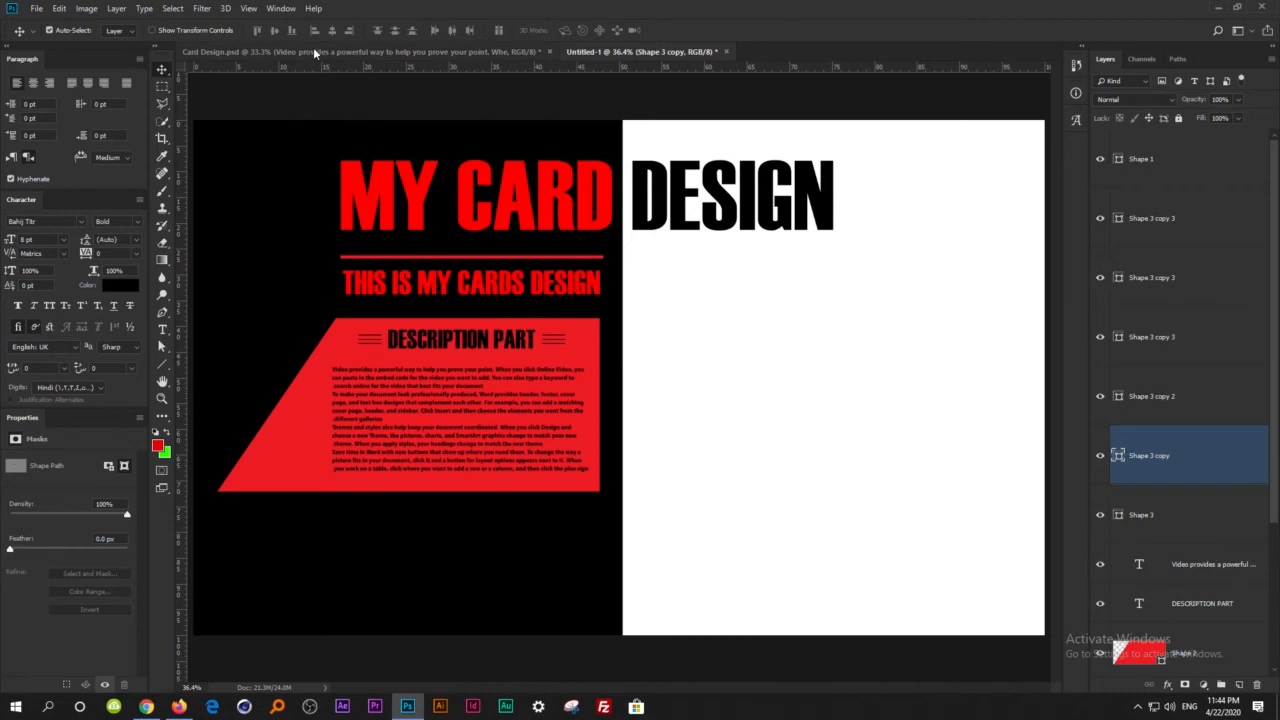
Switch to Card Design.psd and move the social media icon cluster onto the card's white half.
click(310, 51)
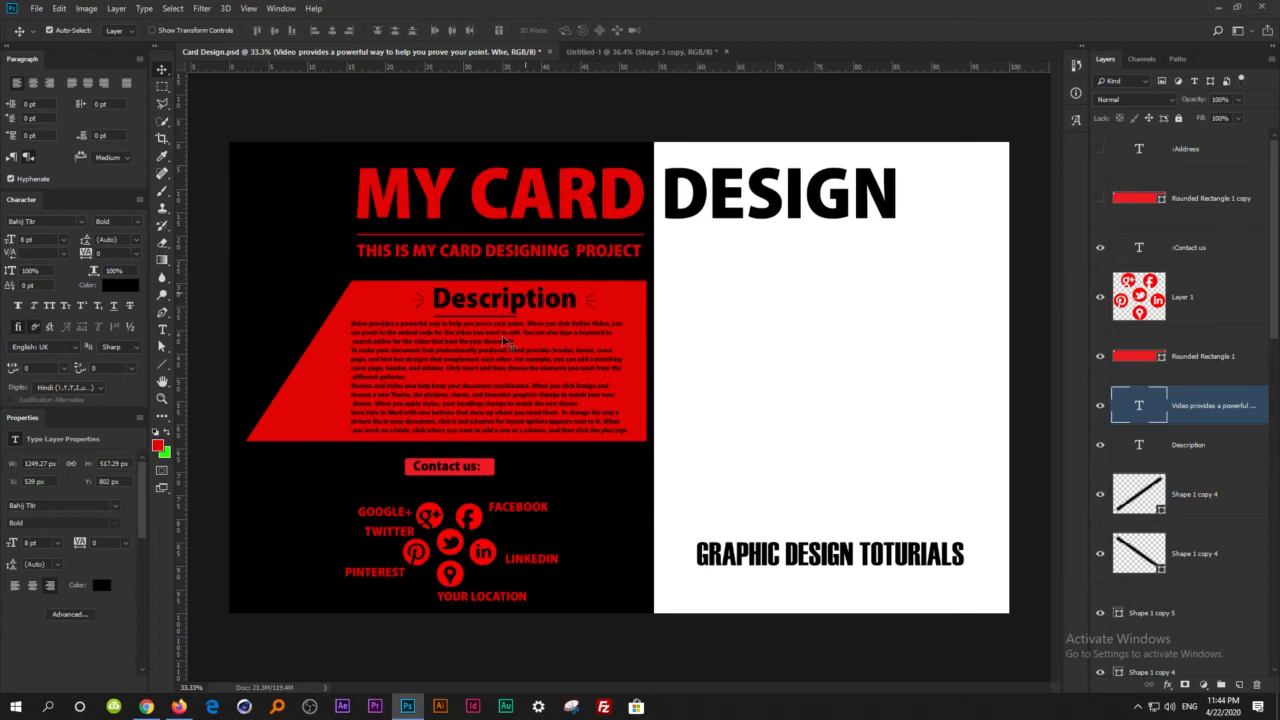
drag(478, 520, 802, 385)
Switch to Firefox and search the web for "SOCIAL MEDIA BOTTUNS RED PNG".
click(178, 706)
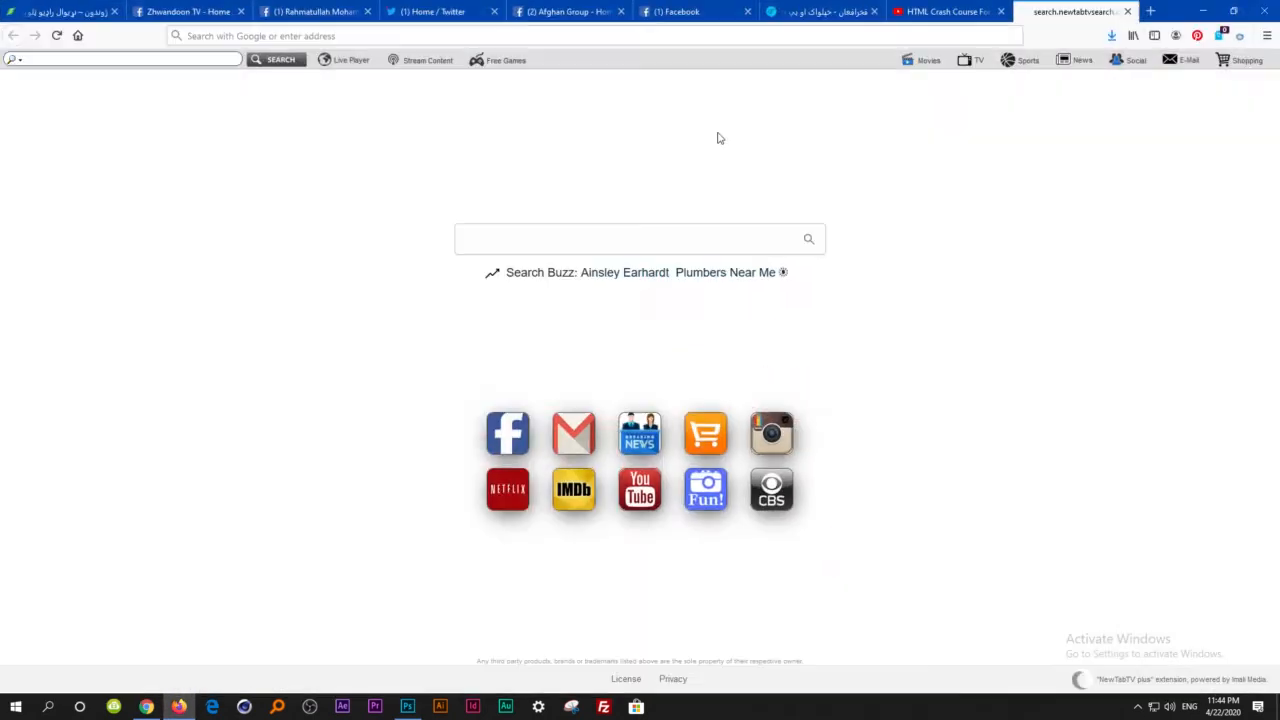
click(611, 38)
text(SOCI)
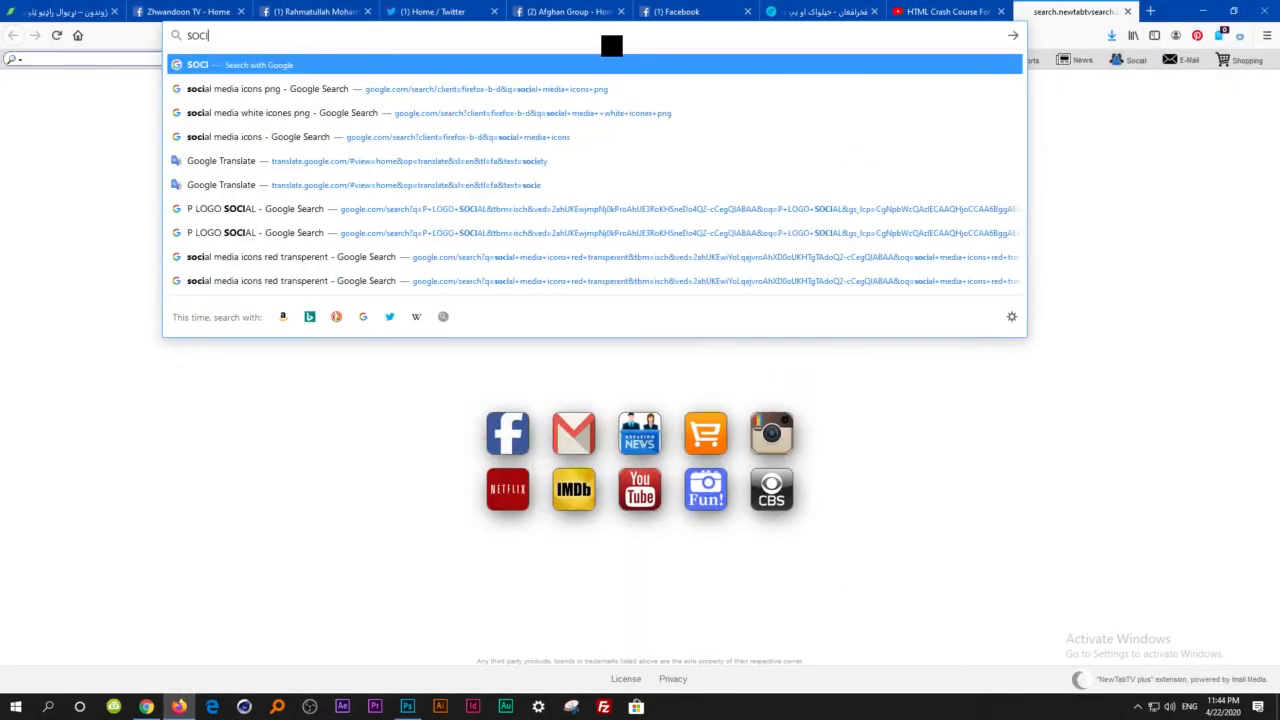
text(AL MED)
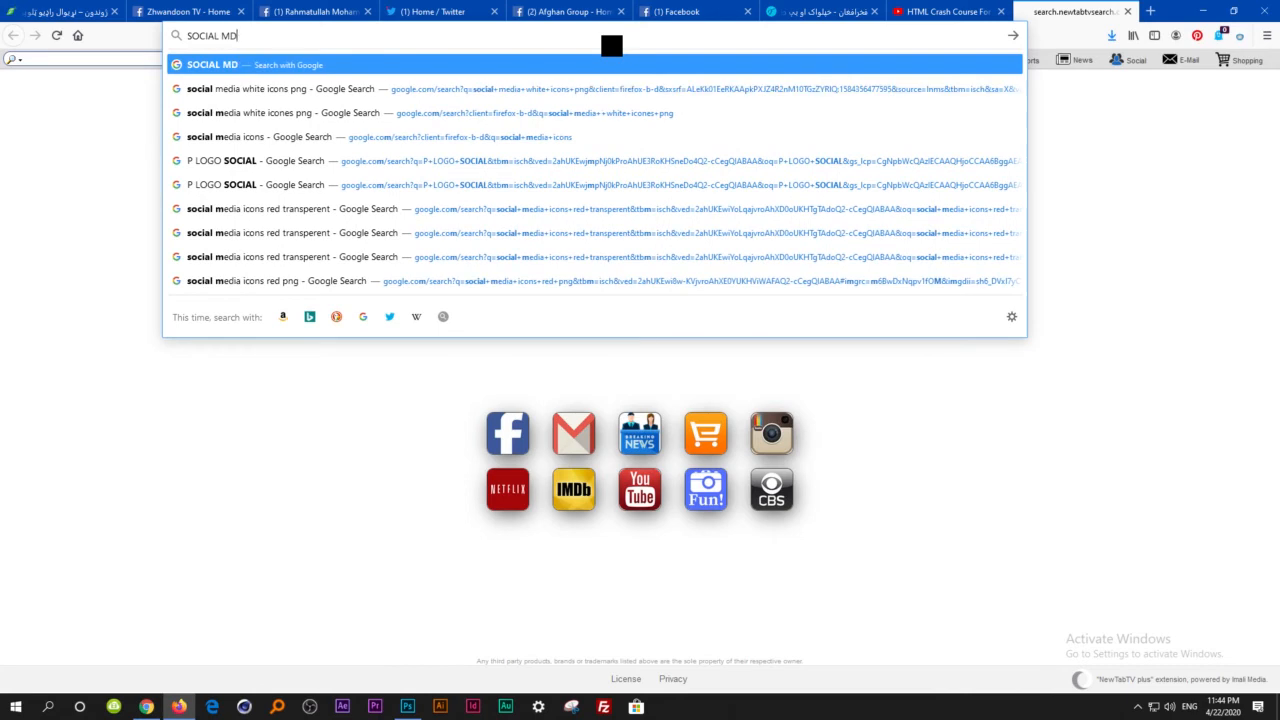
text(IA BOTTUNS)
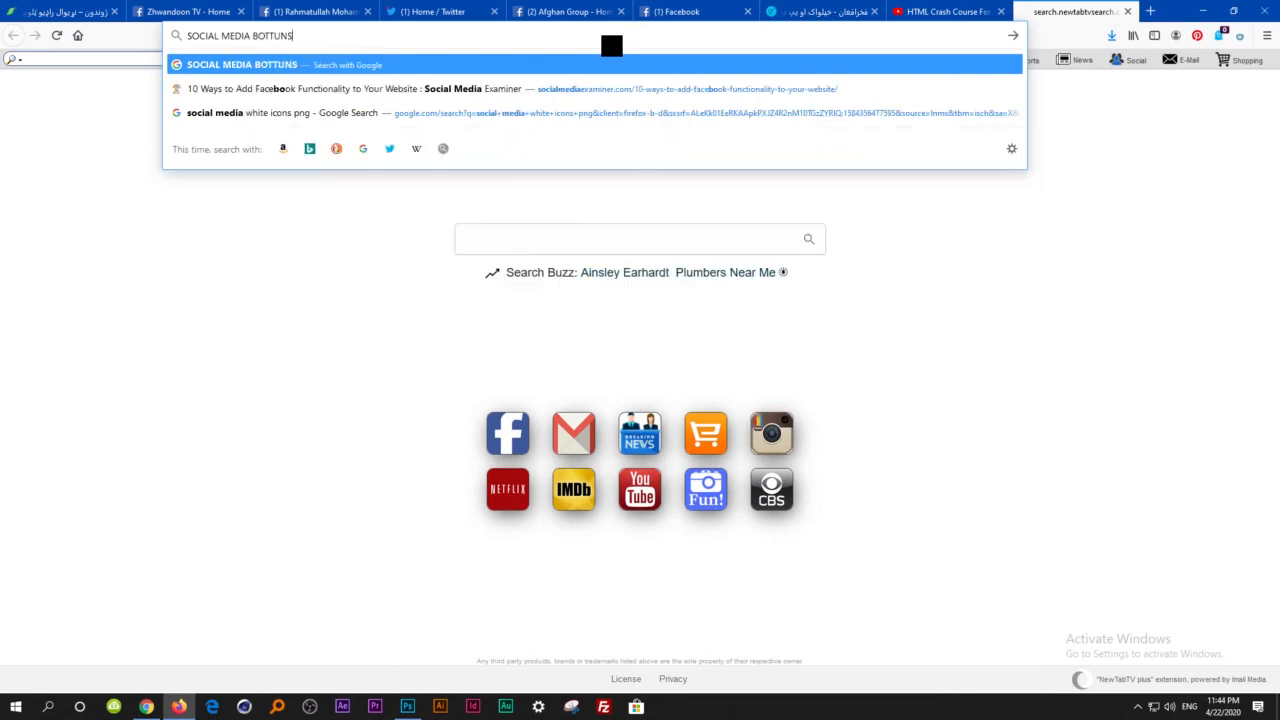
text( RED PNG)
key(Return)
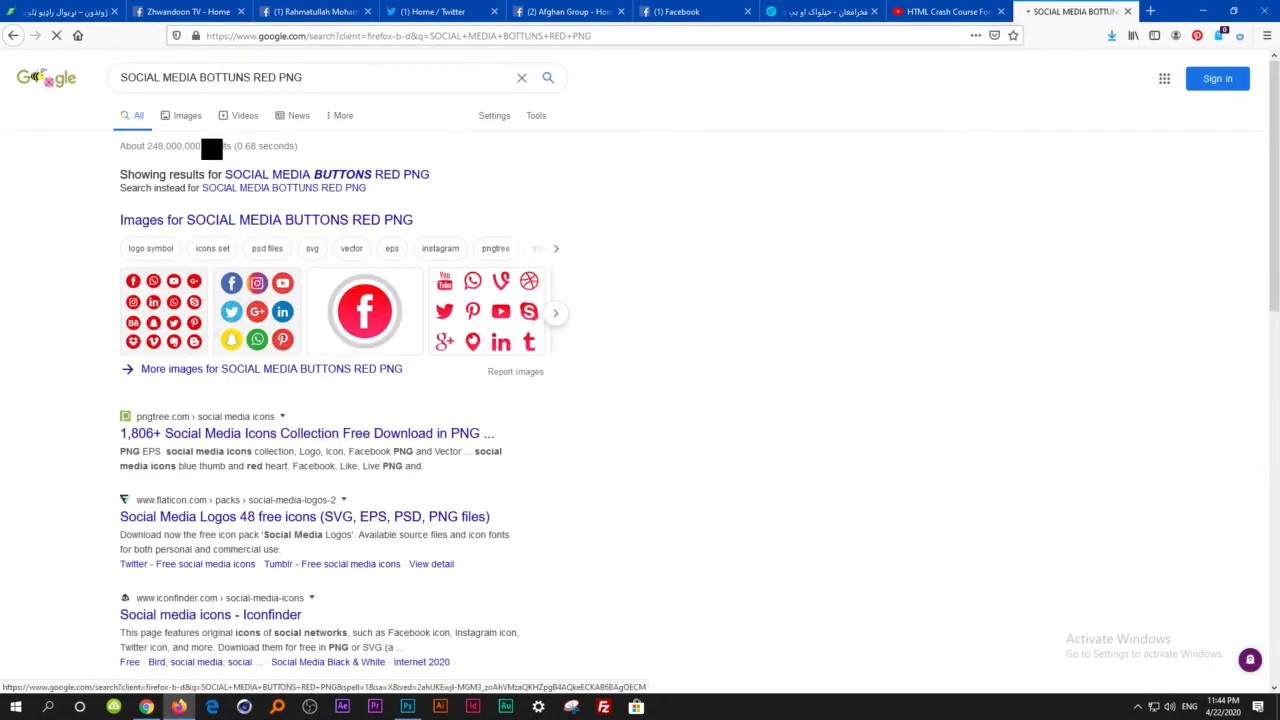
Look through the image results and preview the PNGFuel set of six round red social media icons.
click(183, 118)
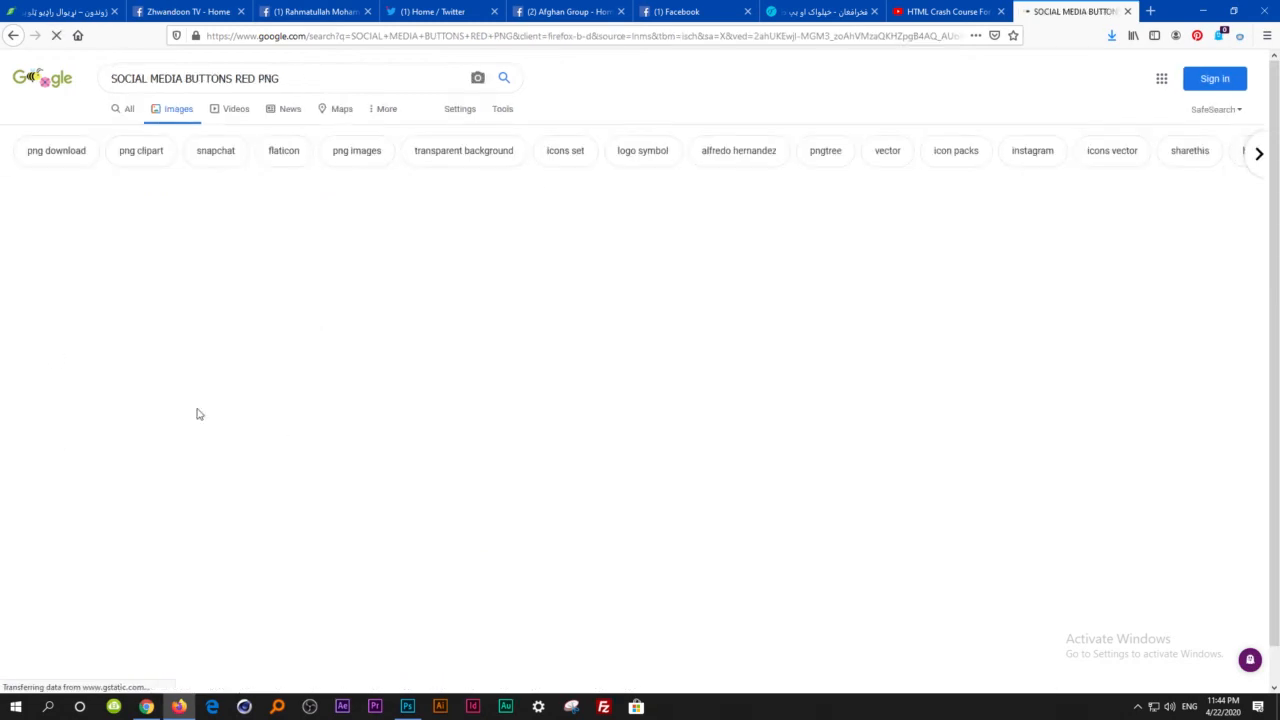
scroll(662, 280, down, 1)
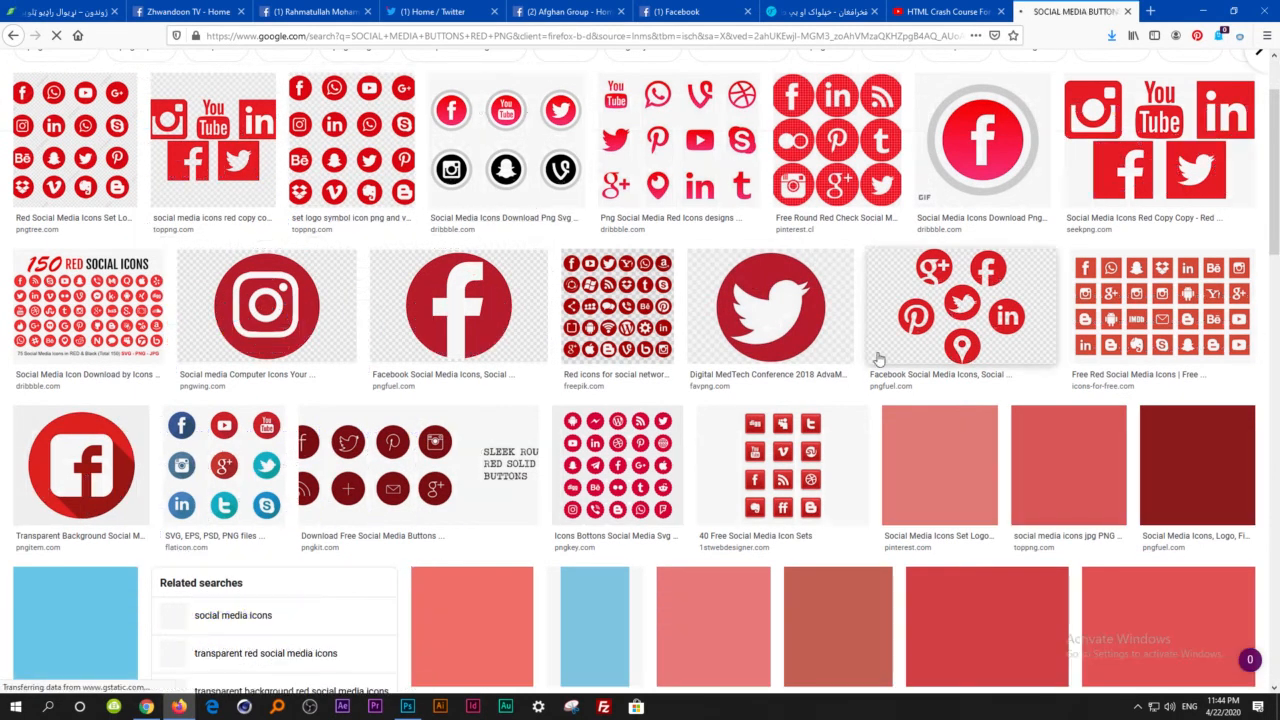
click(985, 293)
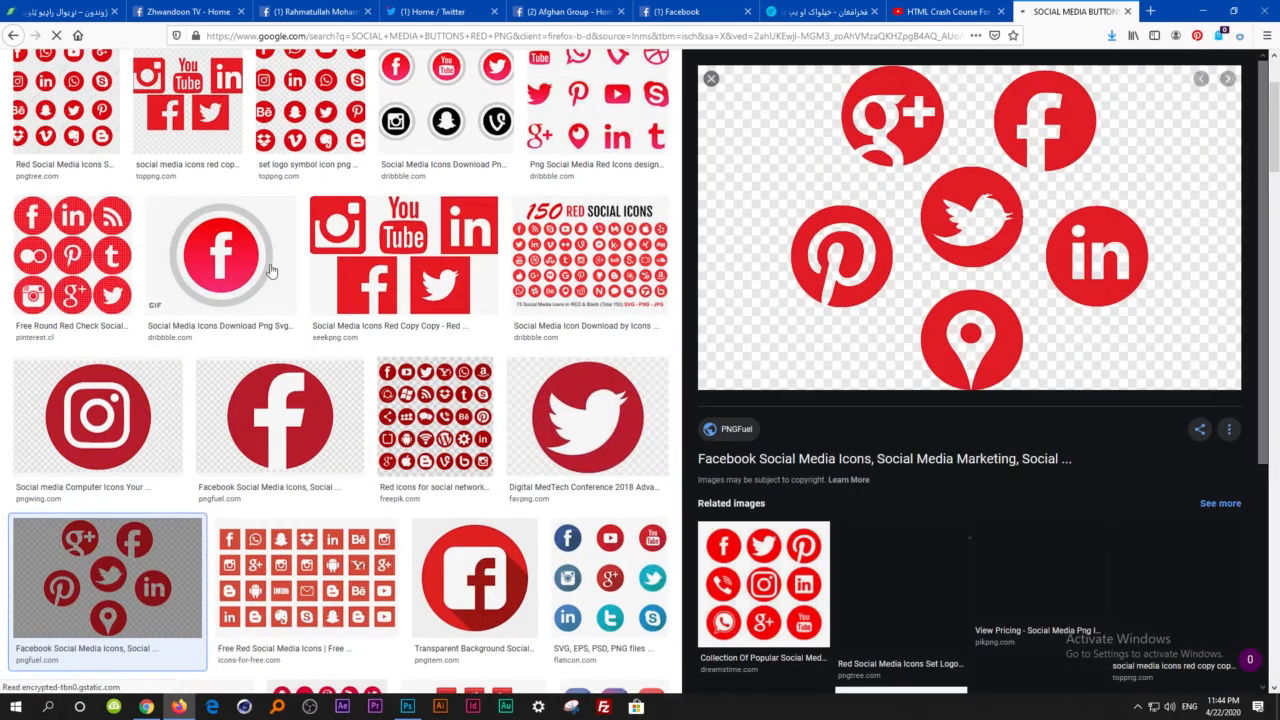
scroll(187, 369, down, 10)
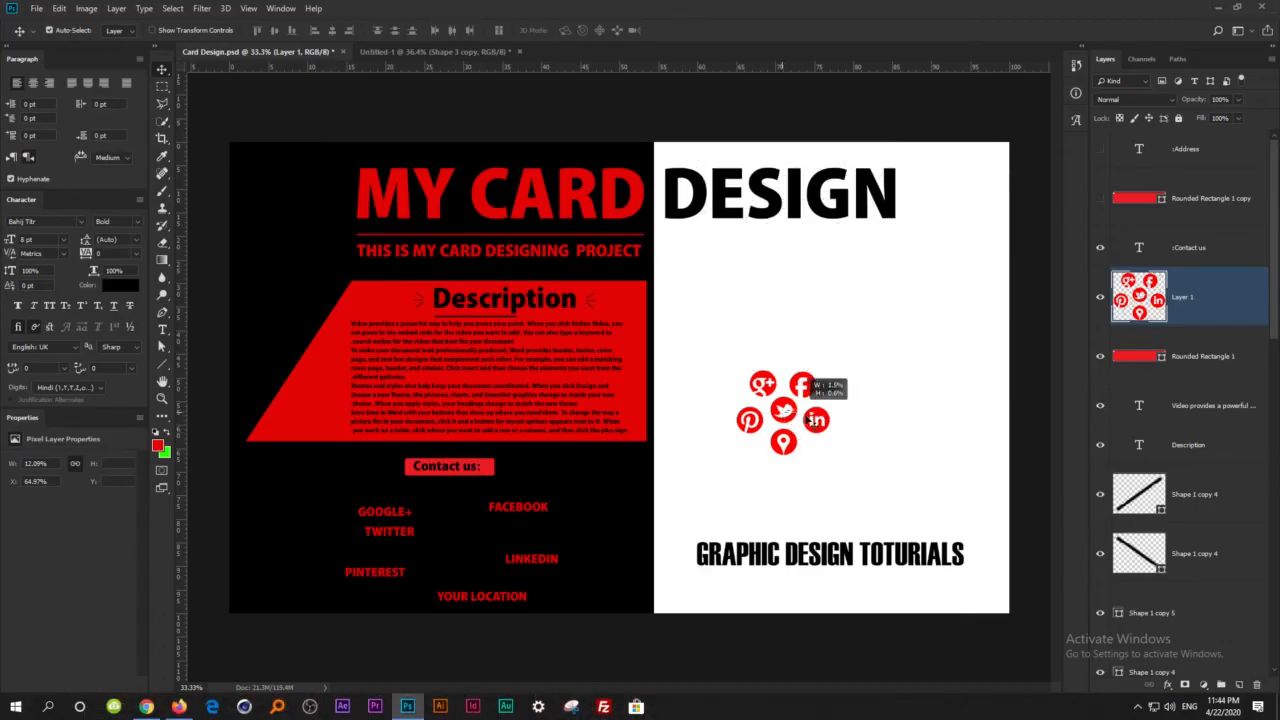
Back in Photoshop, copy the icon cluster from Card Design.psd into Untitled-1 and place it on the black area below the description panel.
drag(820, 437, 511, 609)
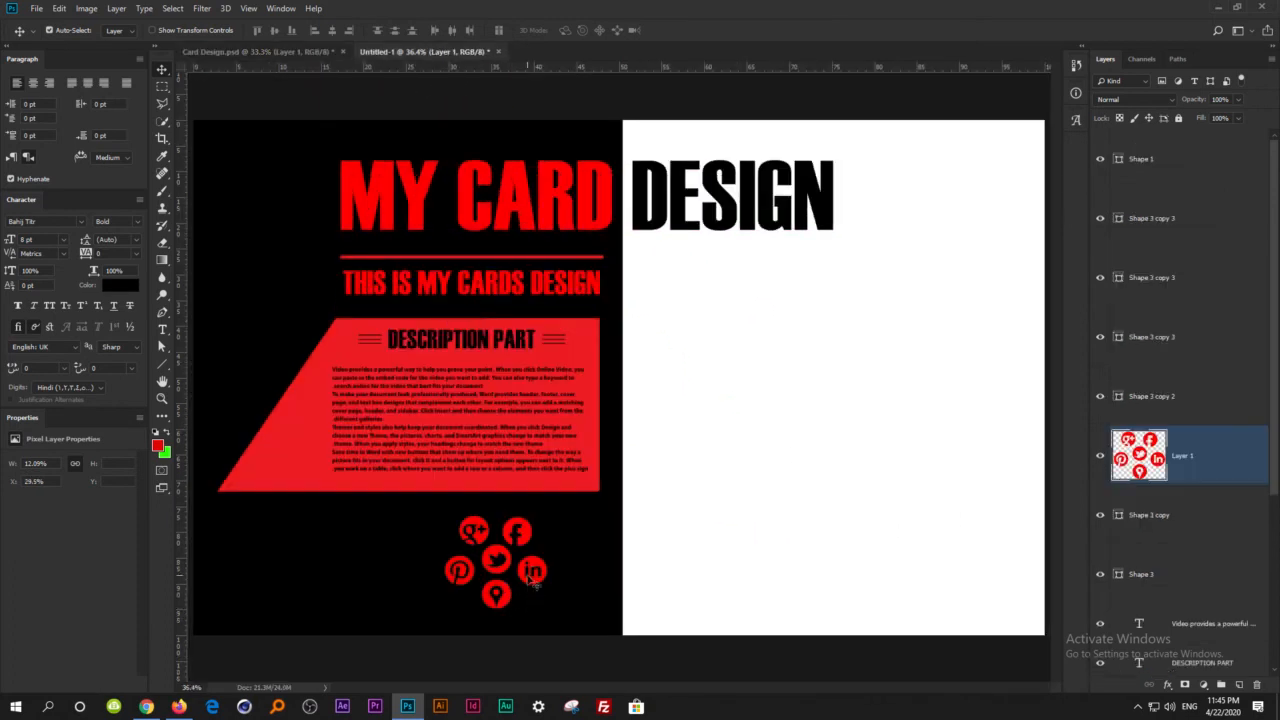
click(533, 585)
drag(511, 598, 415, 617)
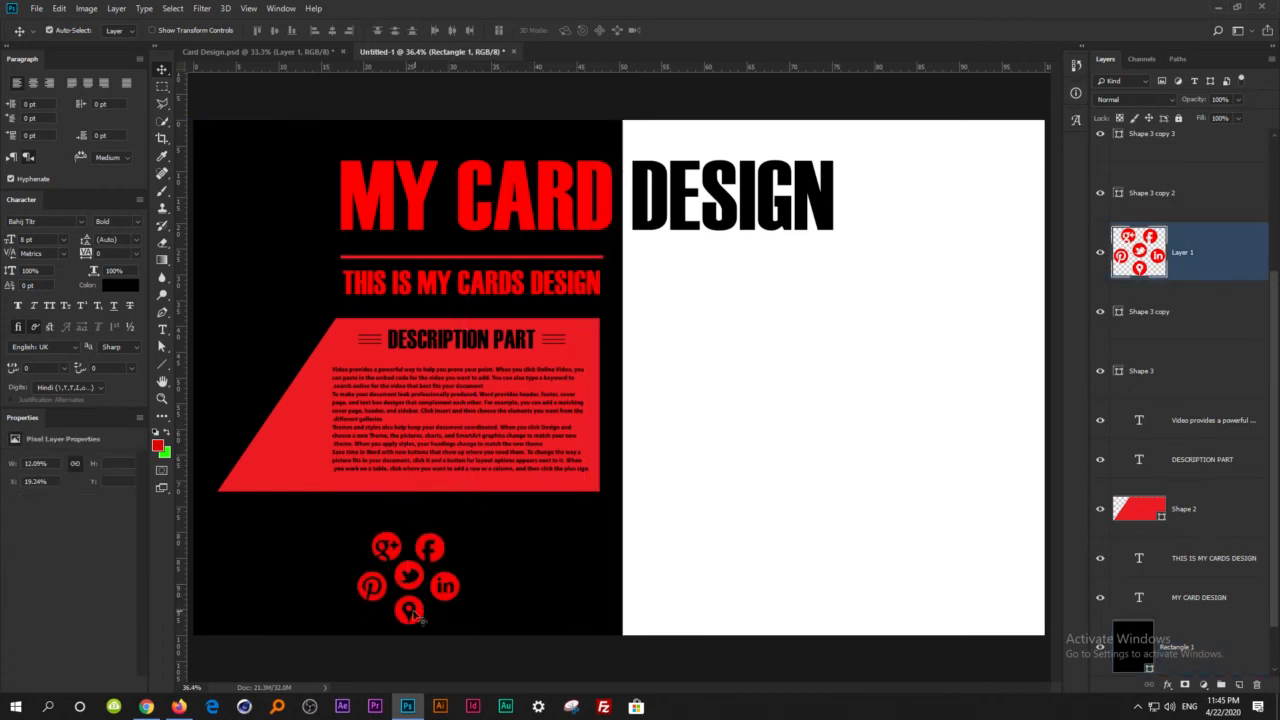
Draw a rounded rectangle about 485 by 77 px with 10 px corners above the icons and make its stroke red.
scroll(450, 540, up, 5)
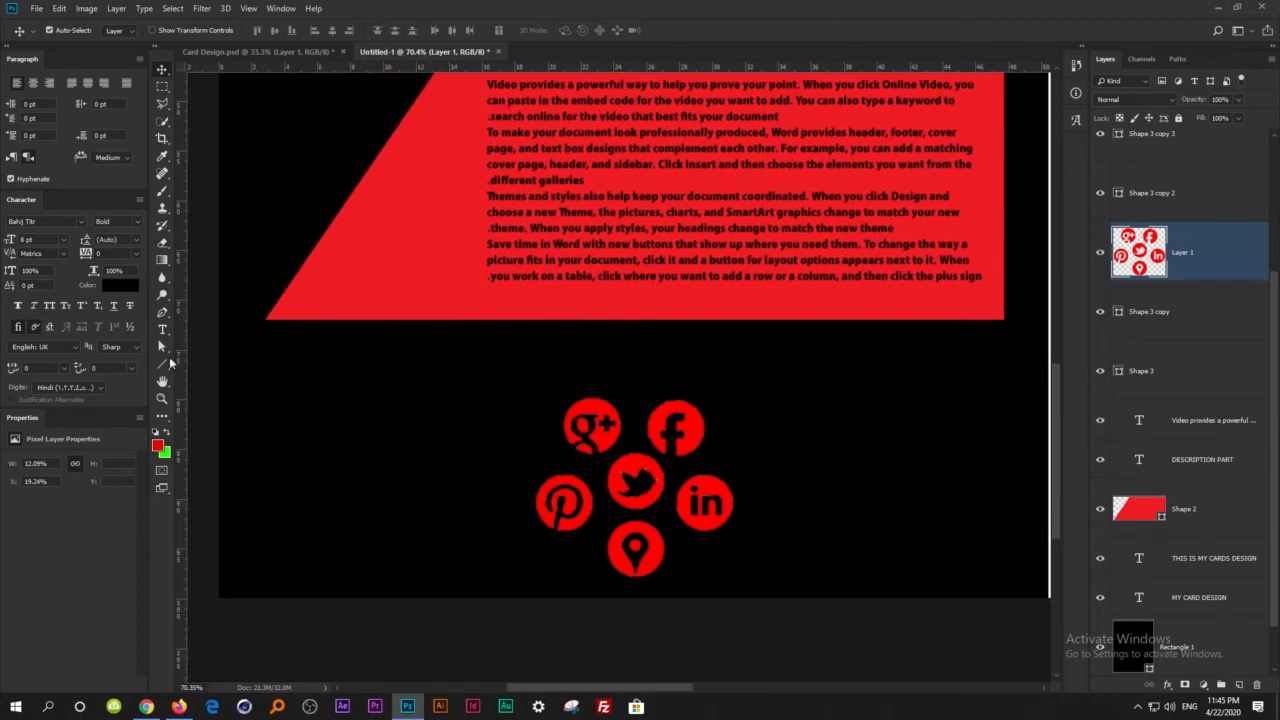
drag(162, 365, 205, 381)
drag(518, 348, 744, 383)
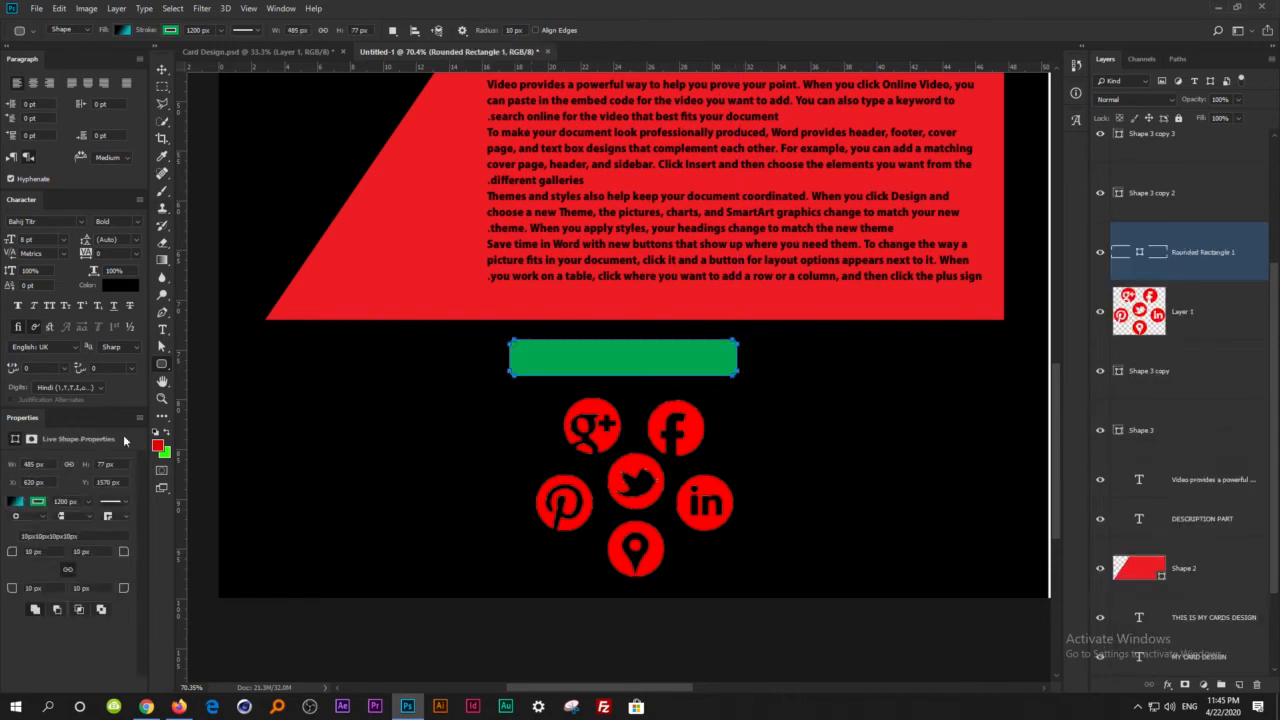
click(38, 500)
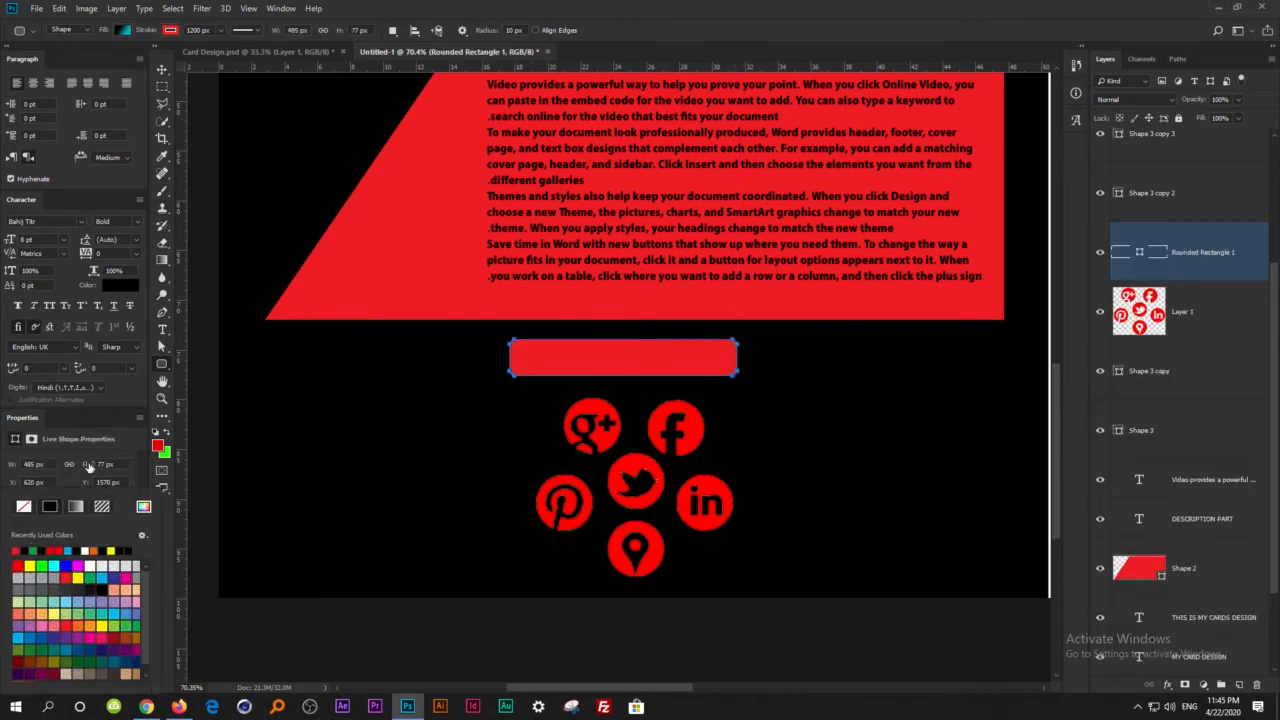
click(92, 435)
click(161, 69)
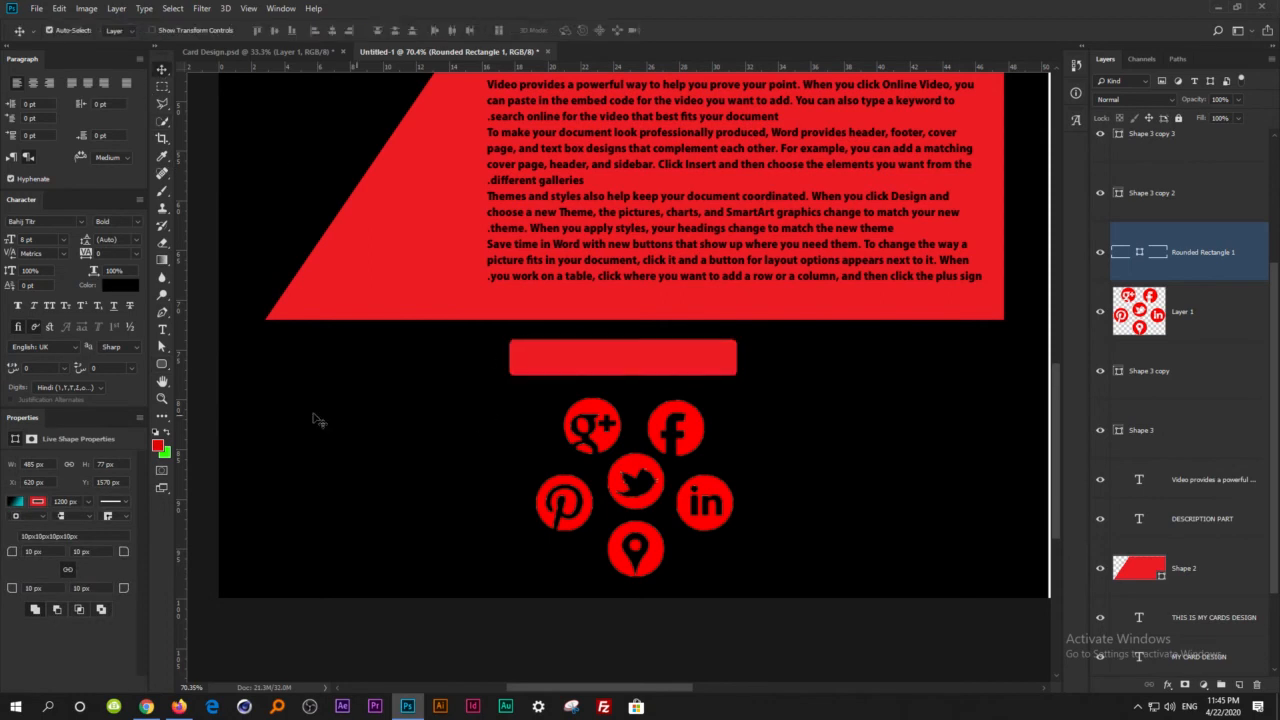
Duplicate the DESCRIPTION PART heading onto the rounded red bar and bring the copy to the top of the layer stack.
scroll(643, 331, down, 3)
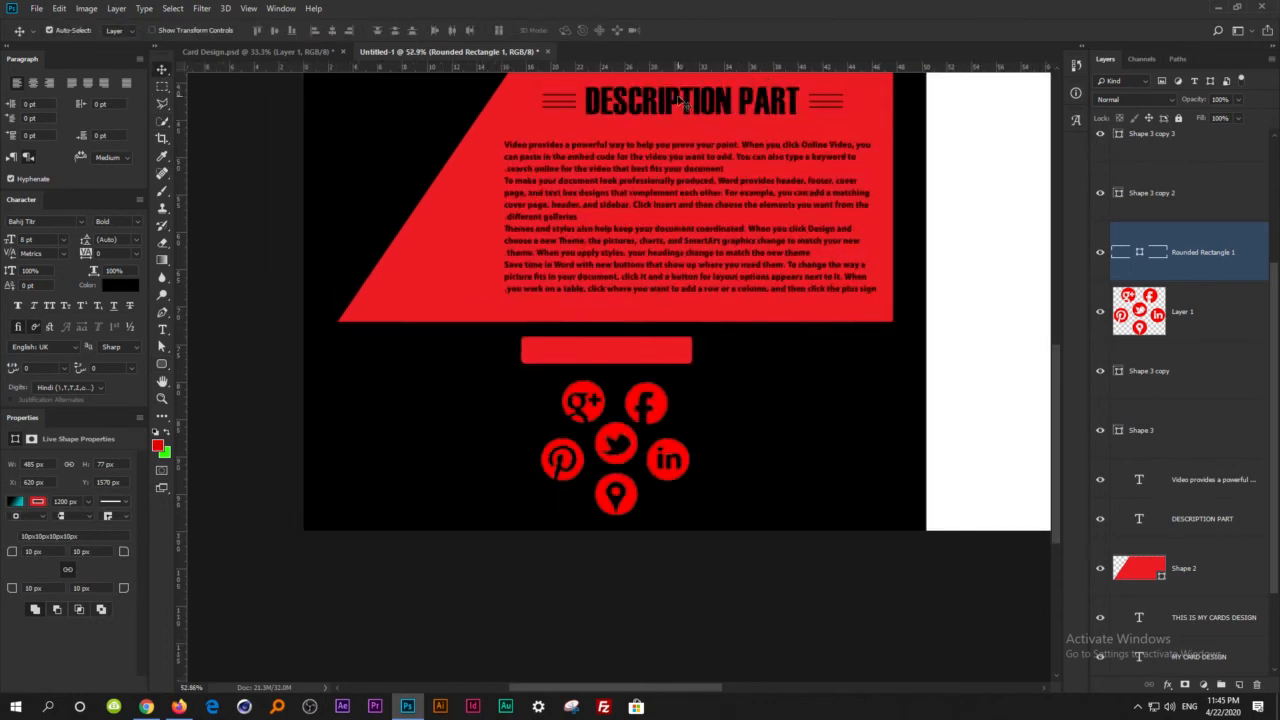
drag(672, 104, 649, 336)
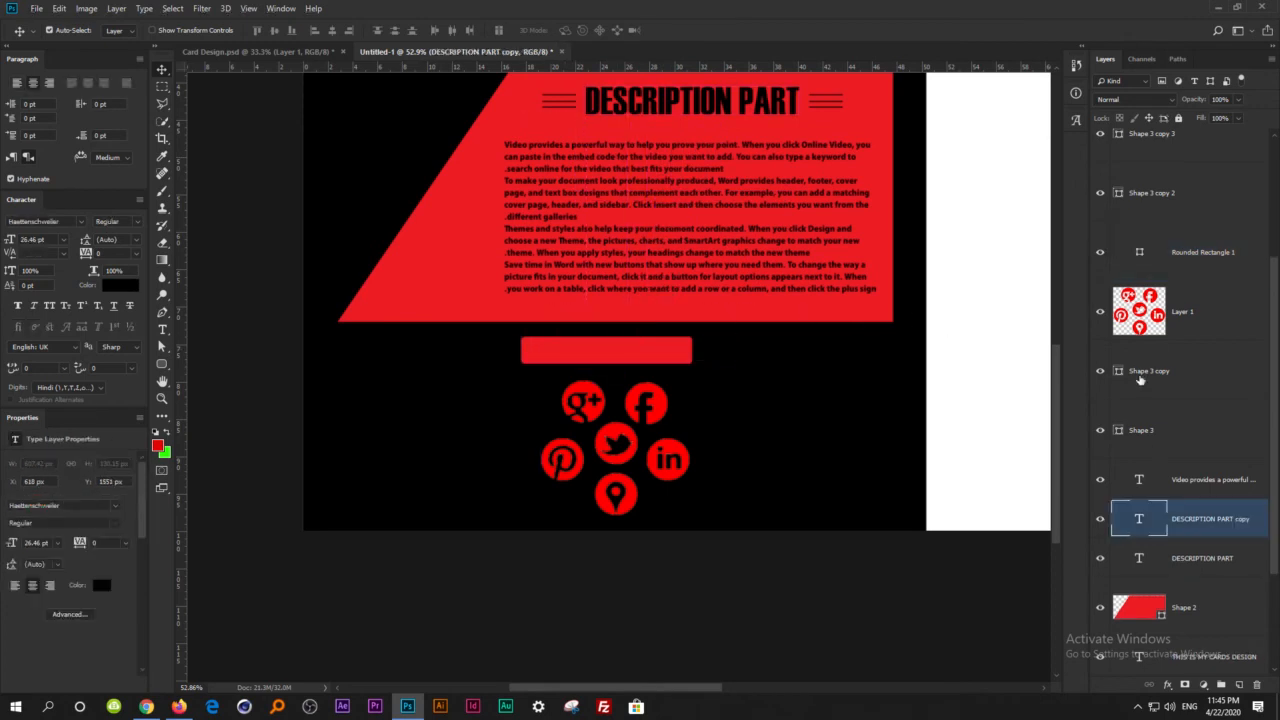
drag(1191, 528, 1185, 155)
scroll(609, 366, up, 5)
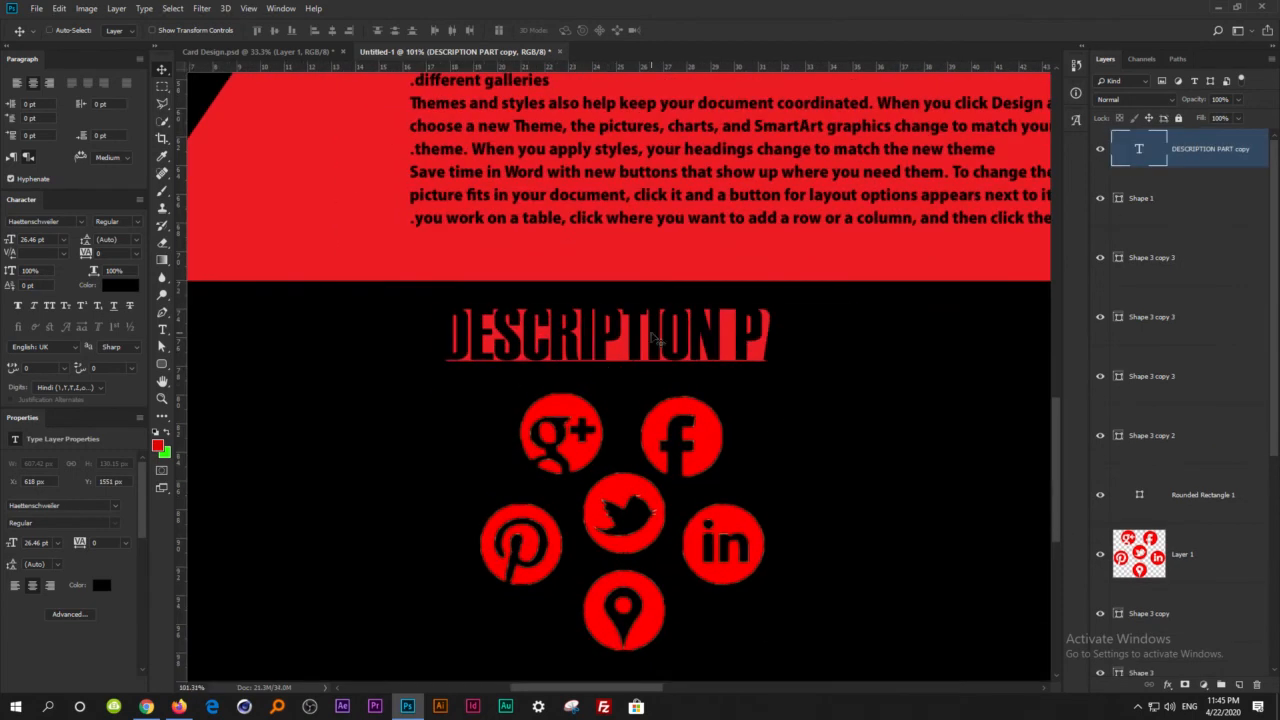
Scale the copied heading down to about 14.52 pt so it fits inside the red bar.
key(ctrl+t)
drag(851, 297, 660, 335)
key(Return)
Replace the copied heading's text with "CONTACTS:" and shift it toward the left end of the red bar.
click(650, 329)
key(ctrl+a)
text(CONTACTS:)
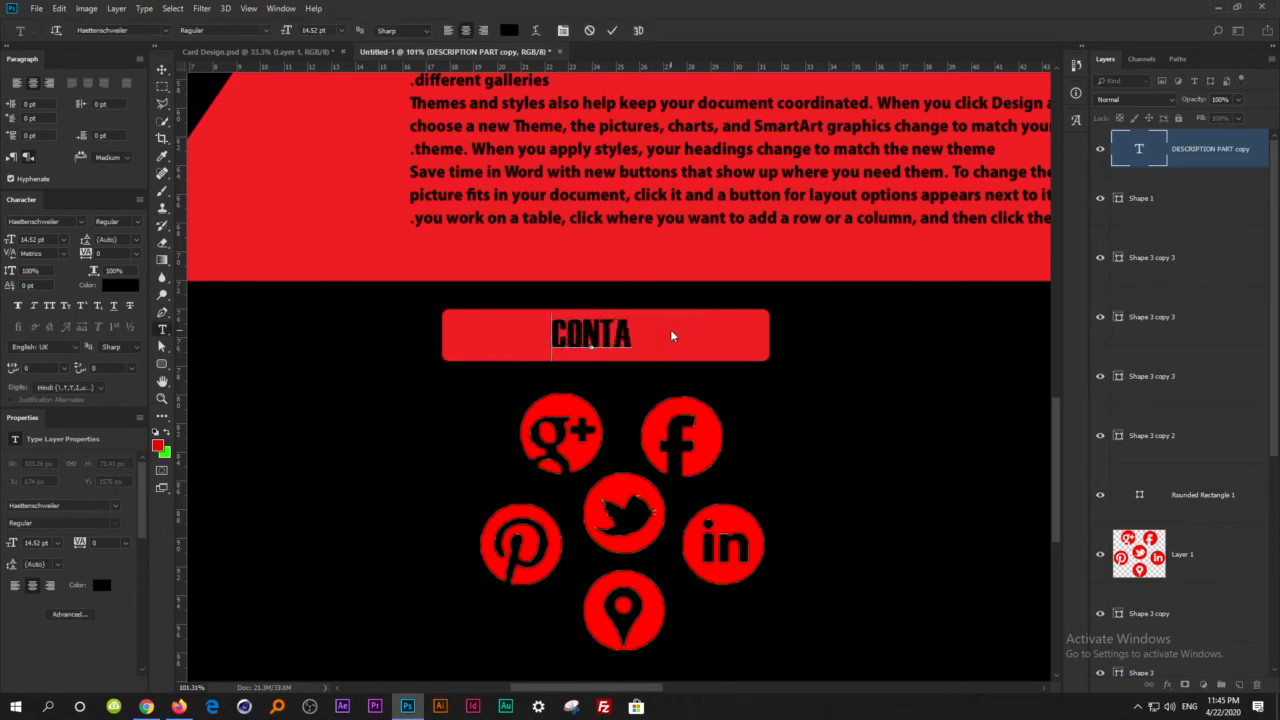
key(BackSpace)
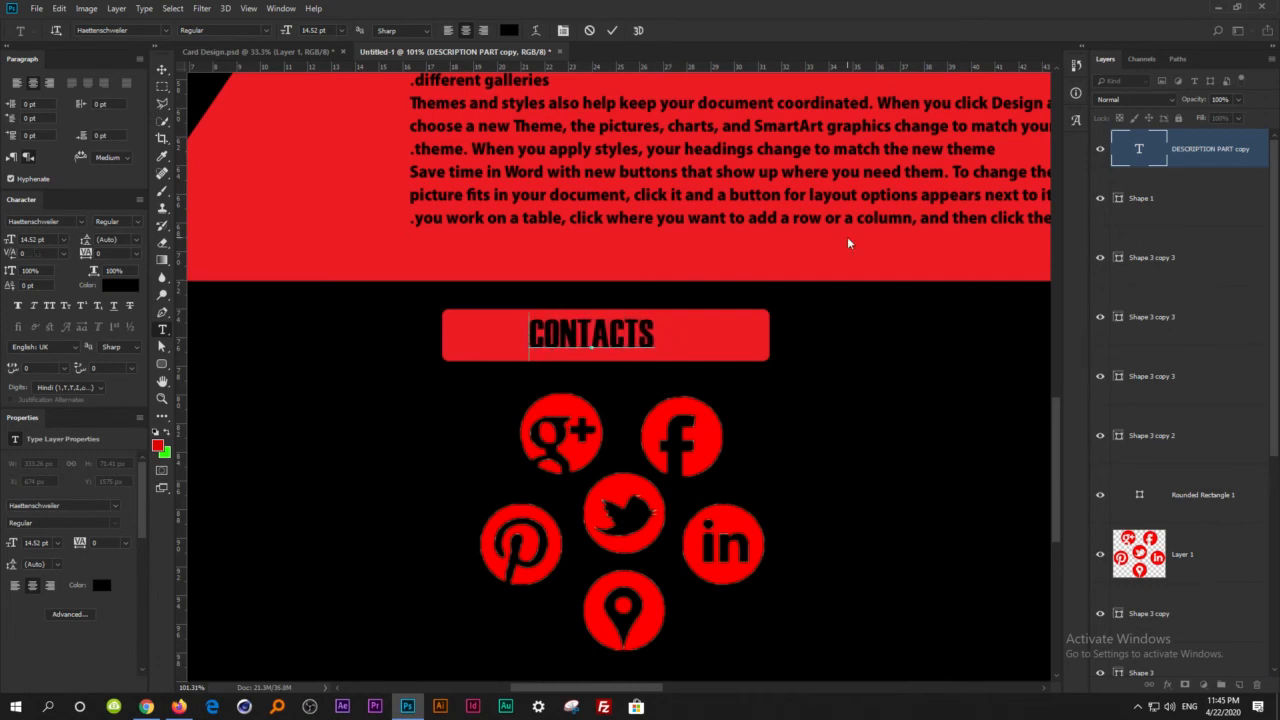
text(:)
click(161, 69)
drag(624, 350, 565, 352)
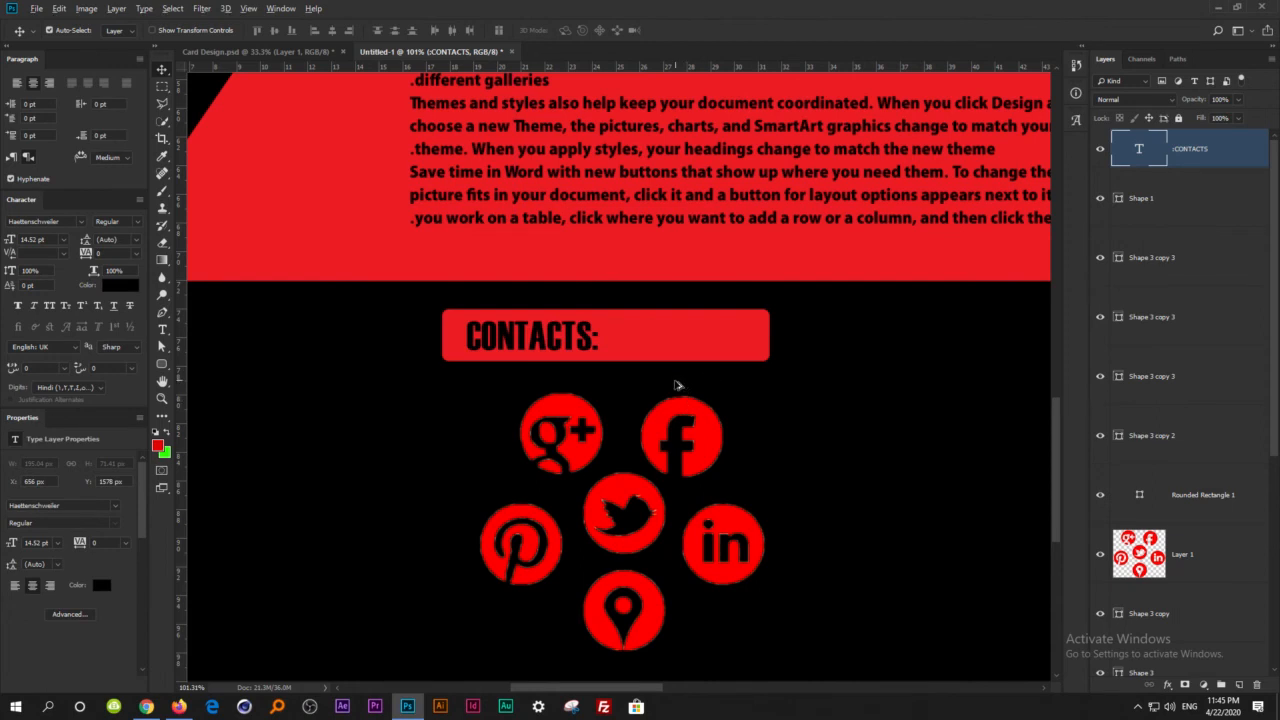
Shift the CONTACTS: label together with its bar to the right, and move the icon cluster slightly right beneath it.
scroll(680, 386, down, 11)
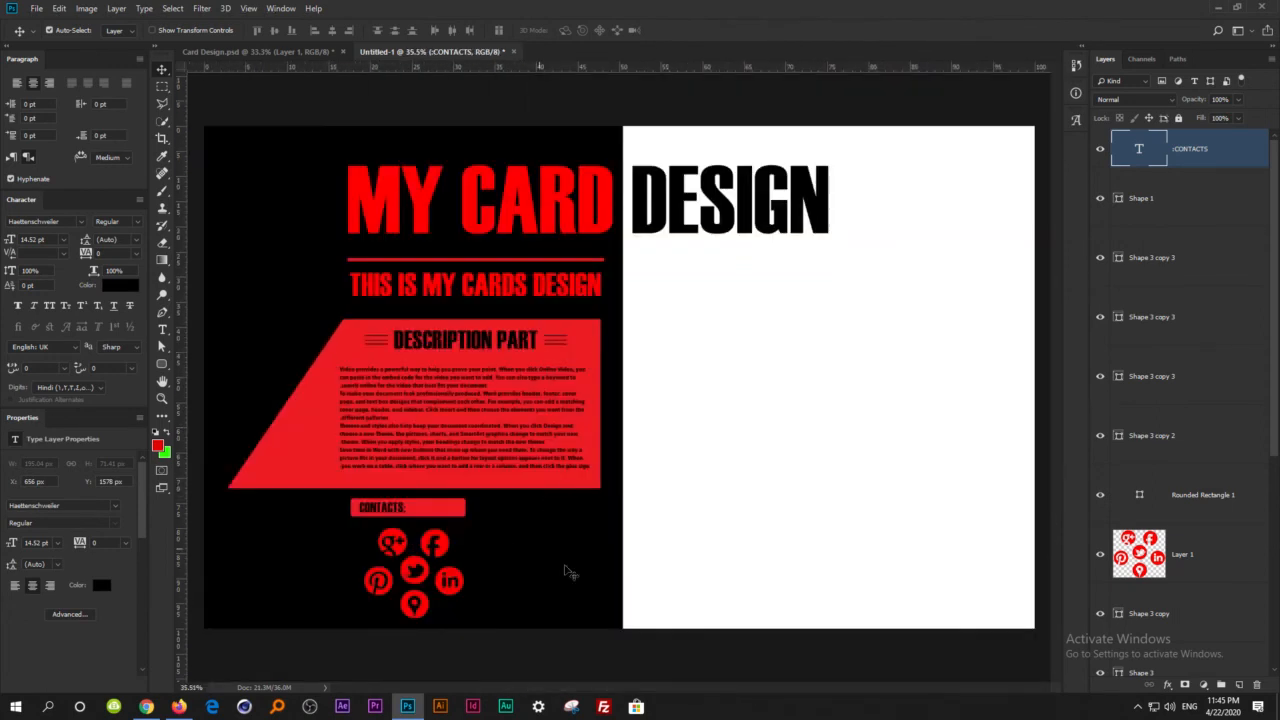
scroll(383, 590, up, 5)
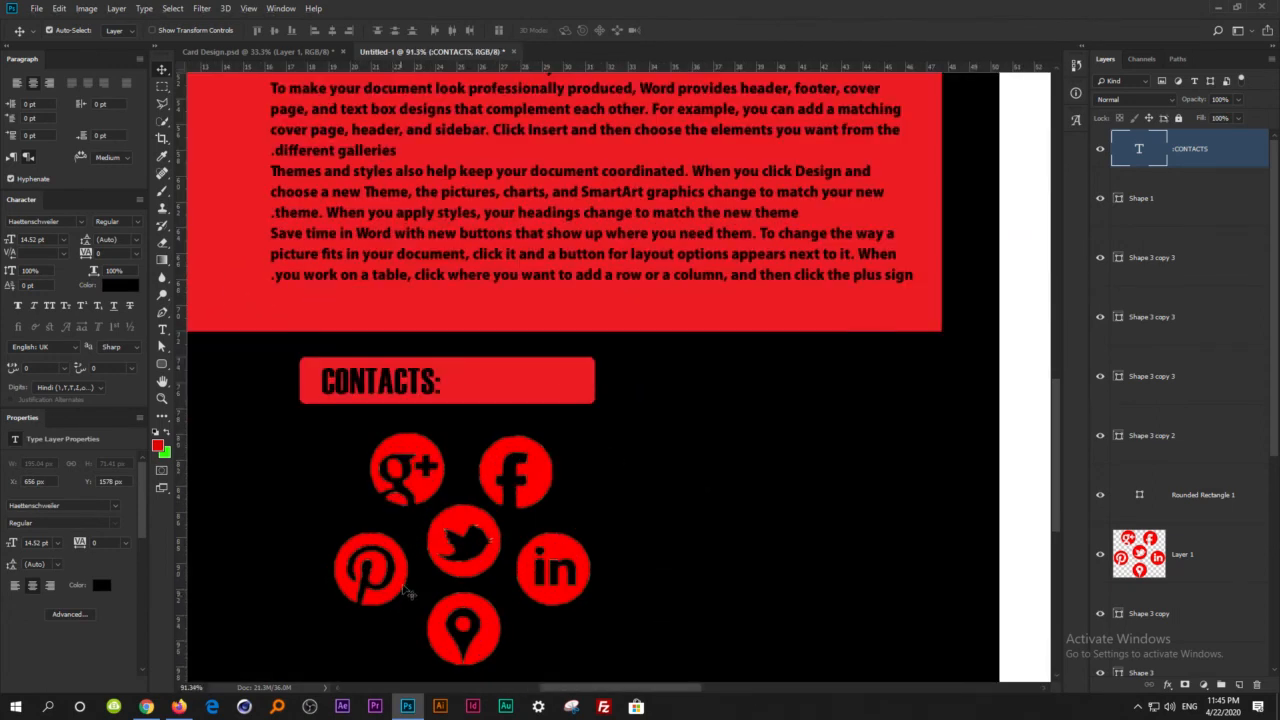
shift+click(463, 396)
key(Right)
key(Right)
key(Right)
key(Right)
key(Right)
key(Right)
key(Right)
key(Right)
key(Right)
key(Right)
key(Right)
key(Right)
key(Right)
key(Right)
key(Right)
key(Right)
key(Right)
key(Right)
key(Right)
key(Right)
key(Right)
key(Right)
key(Right)
key(Right)
key(Right)
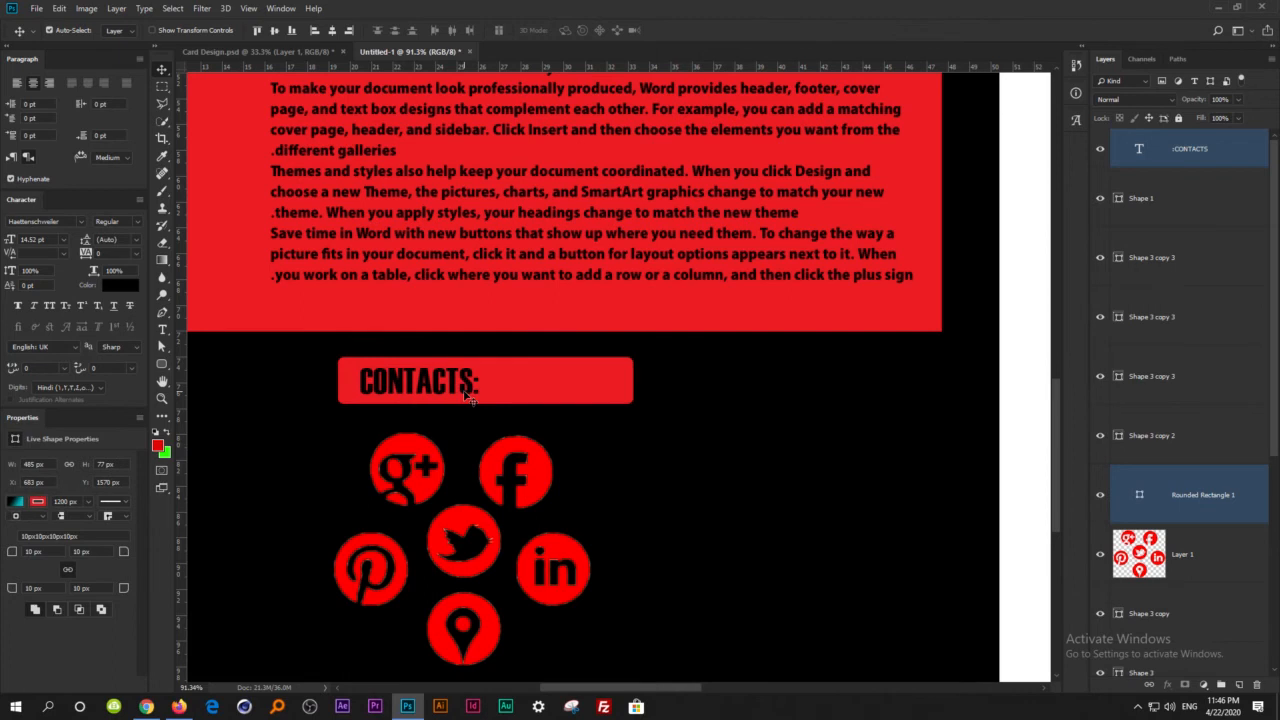
scroll(531, 272, down, 2)
drag(496, 497, 533, 497)
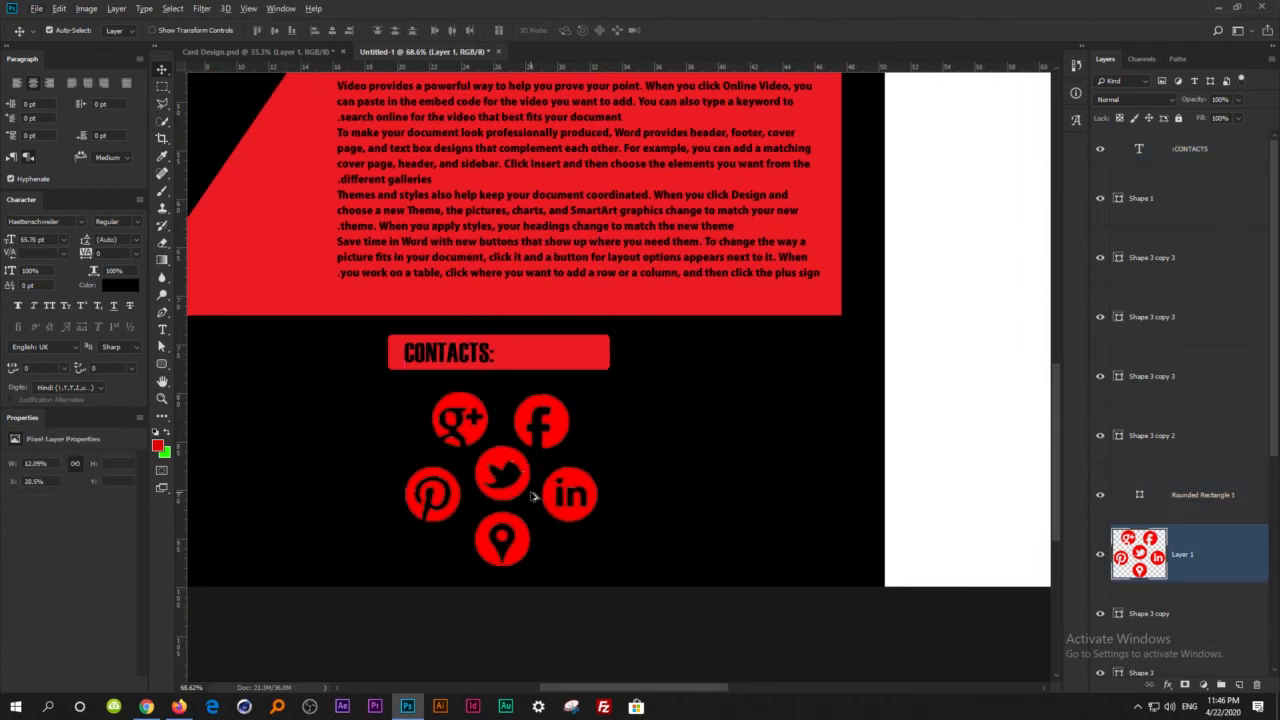
Copy the GOOGLE+, TWITTER, PINTEREST, FACEBOOK, LINKEDIN and YOUR LOCATION labels from Card Design.psd into Untitled-1 around the icon cluster.
scroll(533, 497, down, 2)
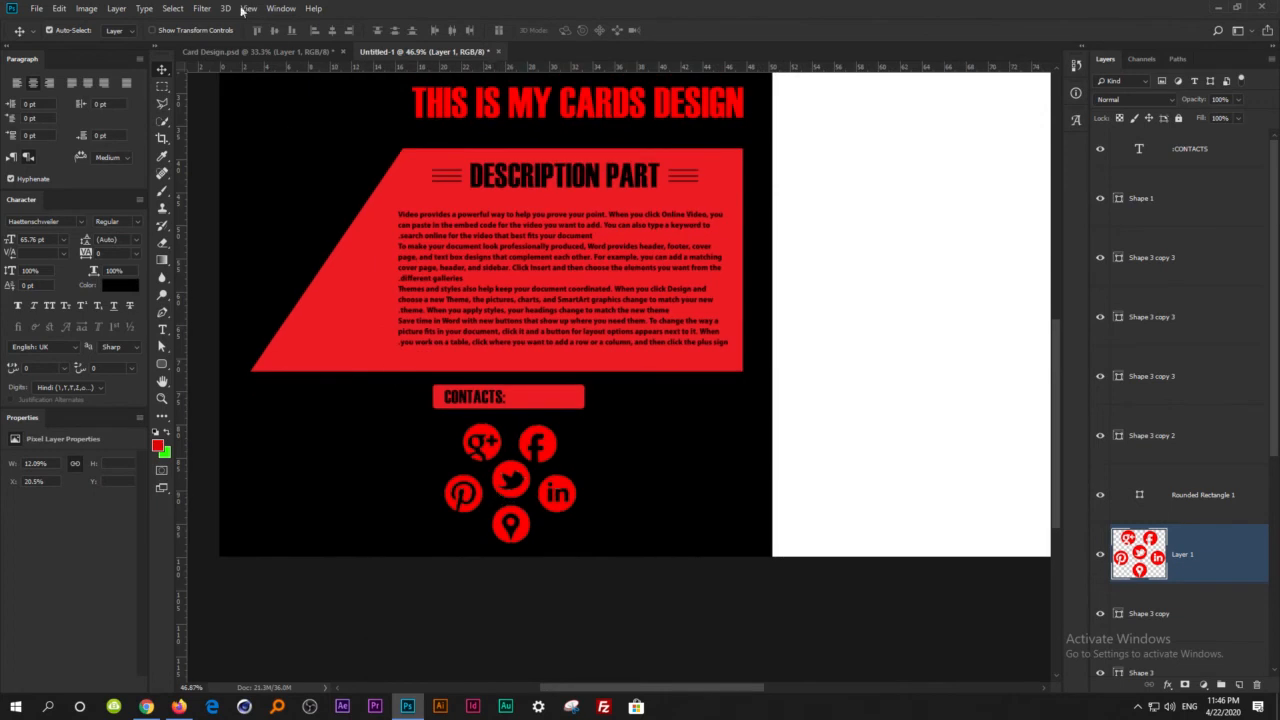
click(278, 56)
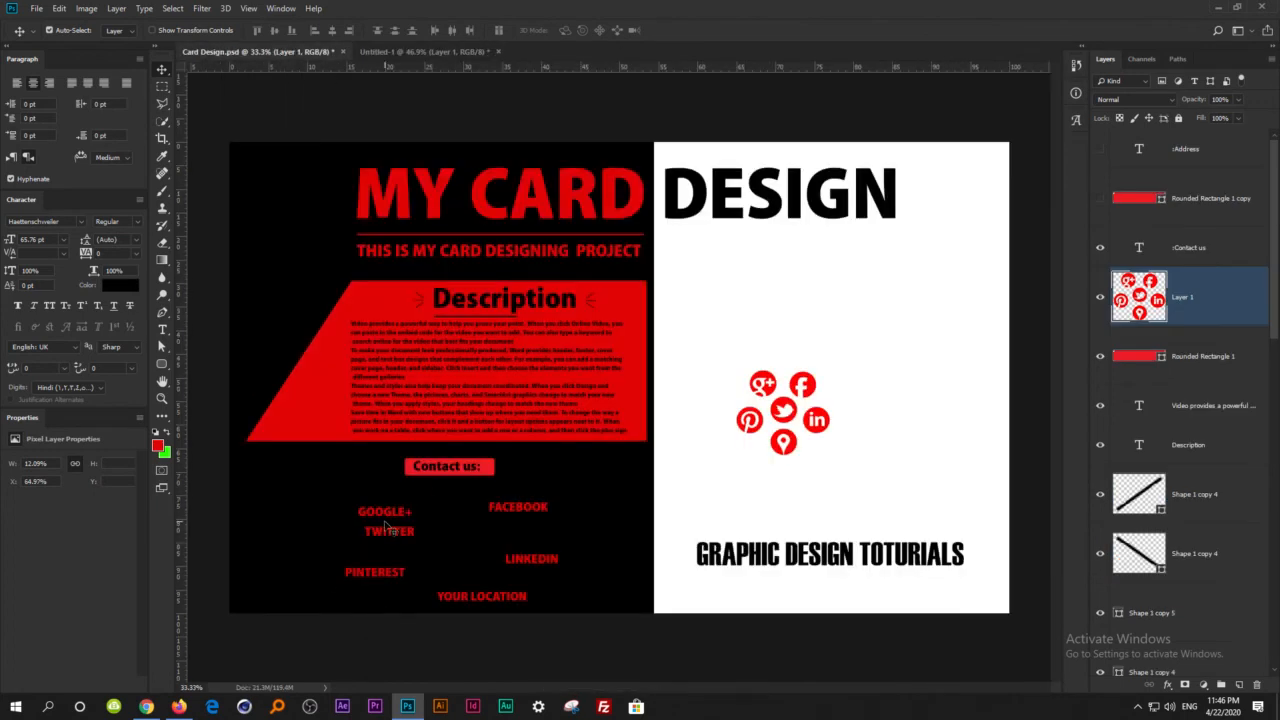
click(385, 523)
click(394, 572)
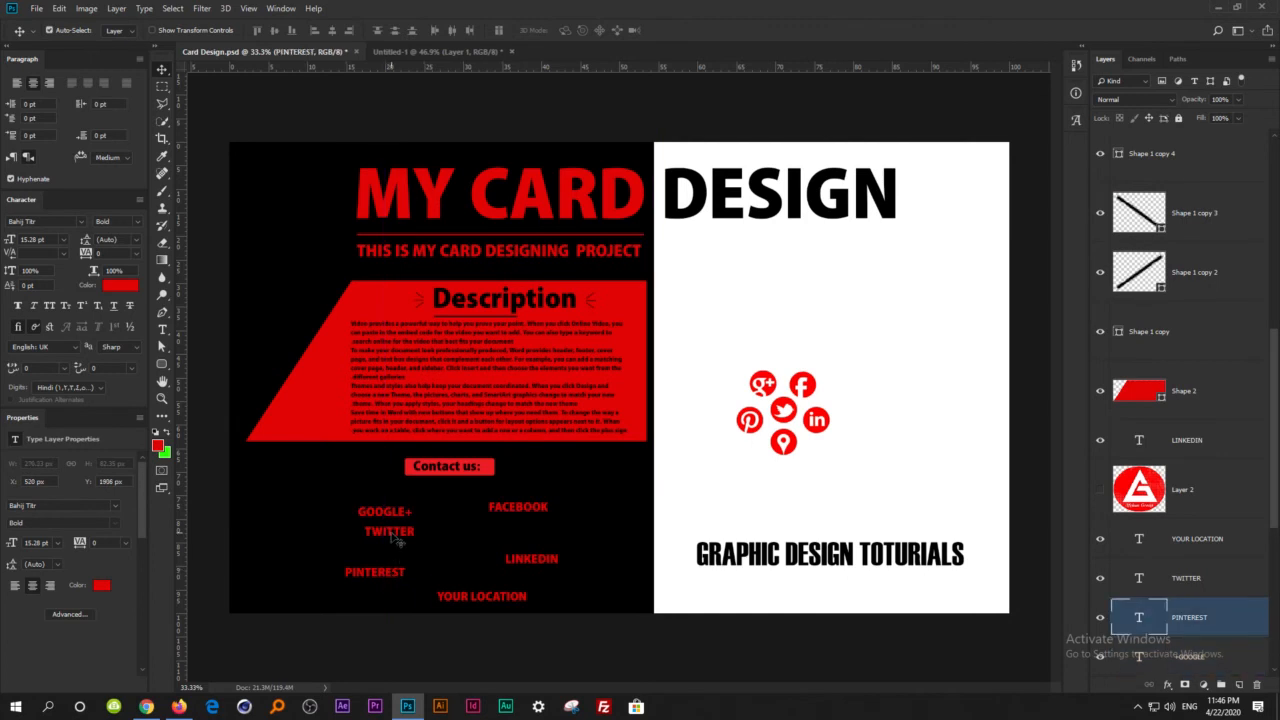
shift+click(394, 533)
shift+click(392, 515)
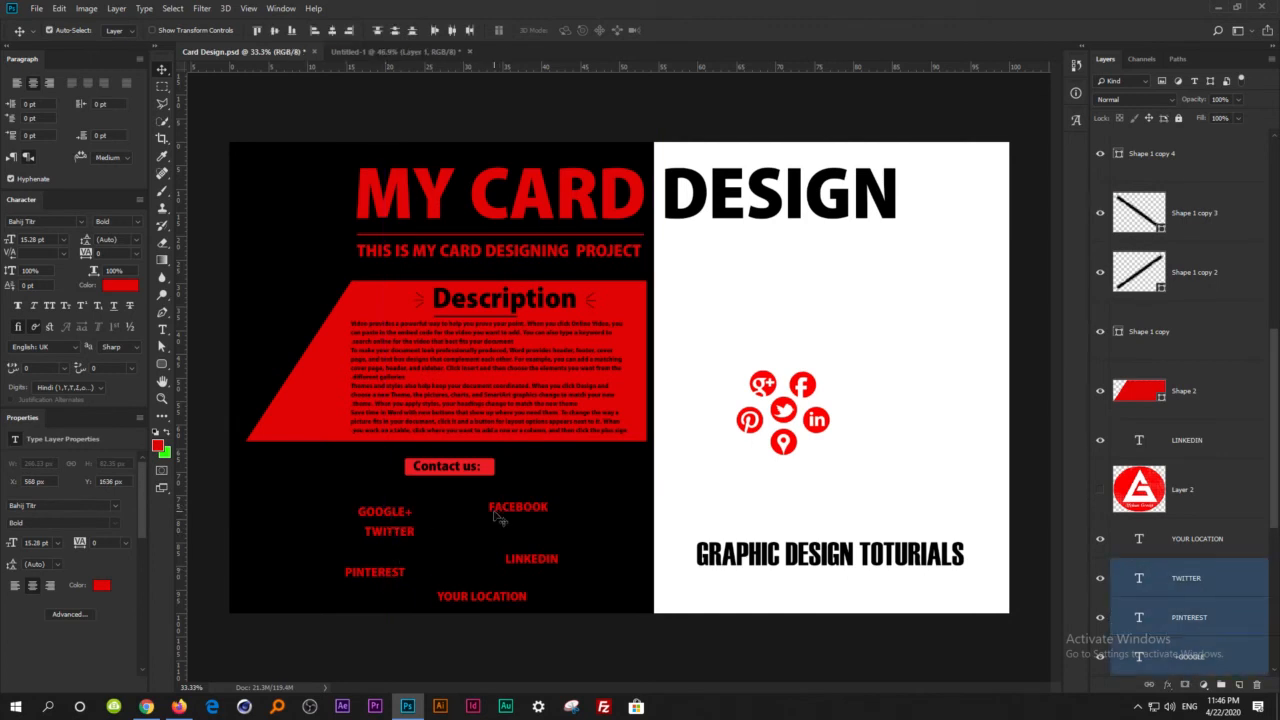
shift+click(501, 513)
shift+click(528, 563)
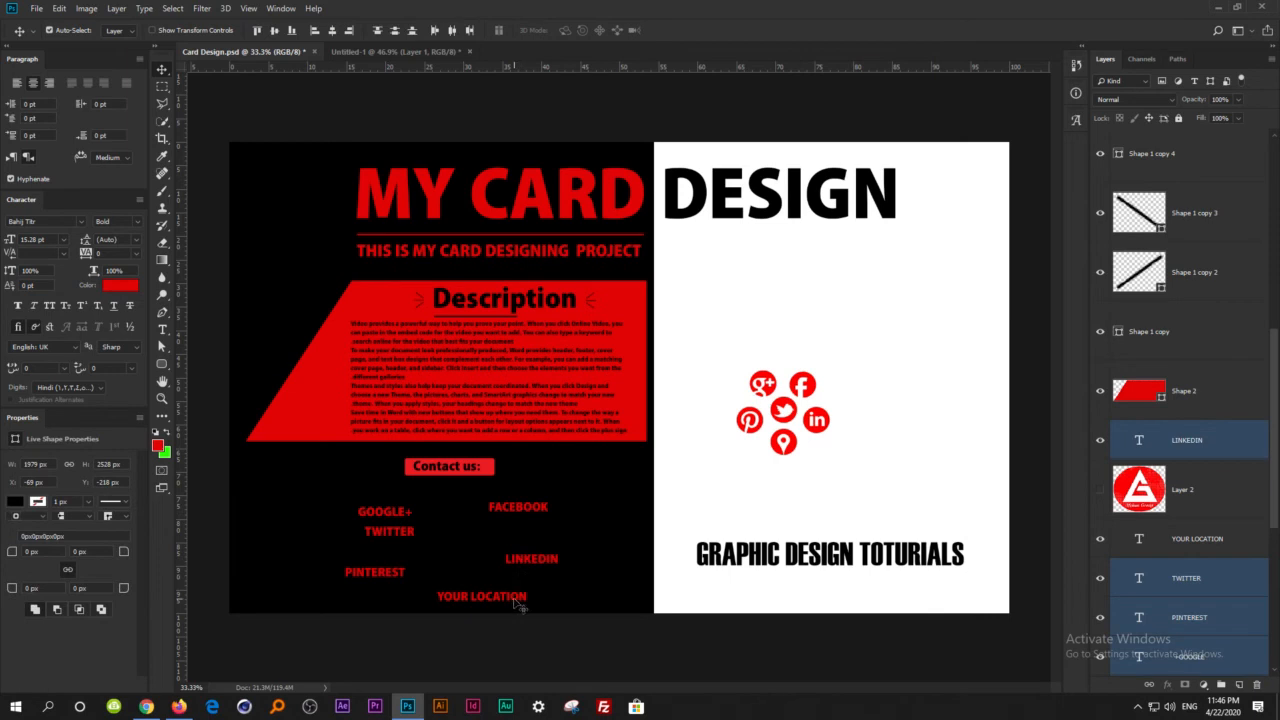
shift+click(518, 603)
drag(509, 577, 545, 545)
shift+click(543, 566)
drag(577, 645, 352, 484)
ctrl+click(1186, 649)
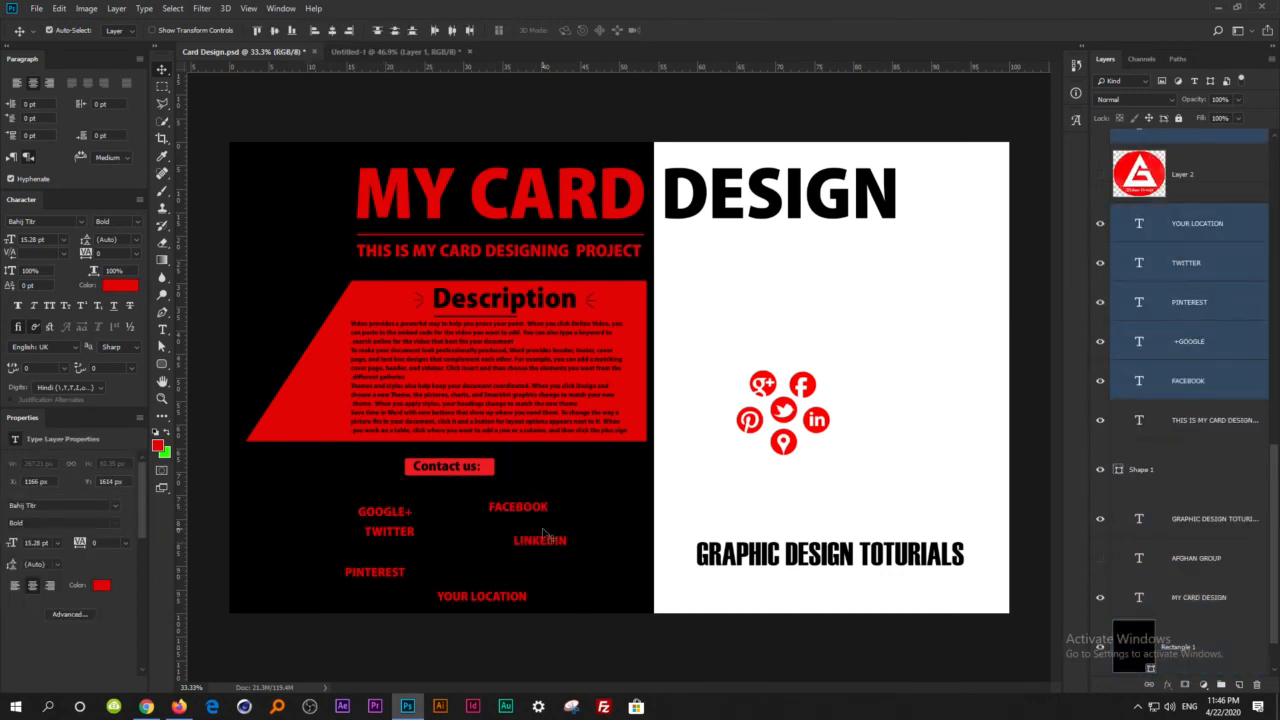
drag(527, 513, 556, 488)
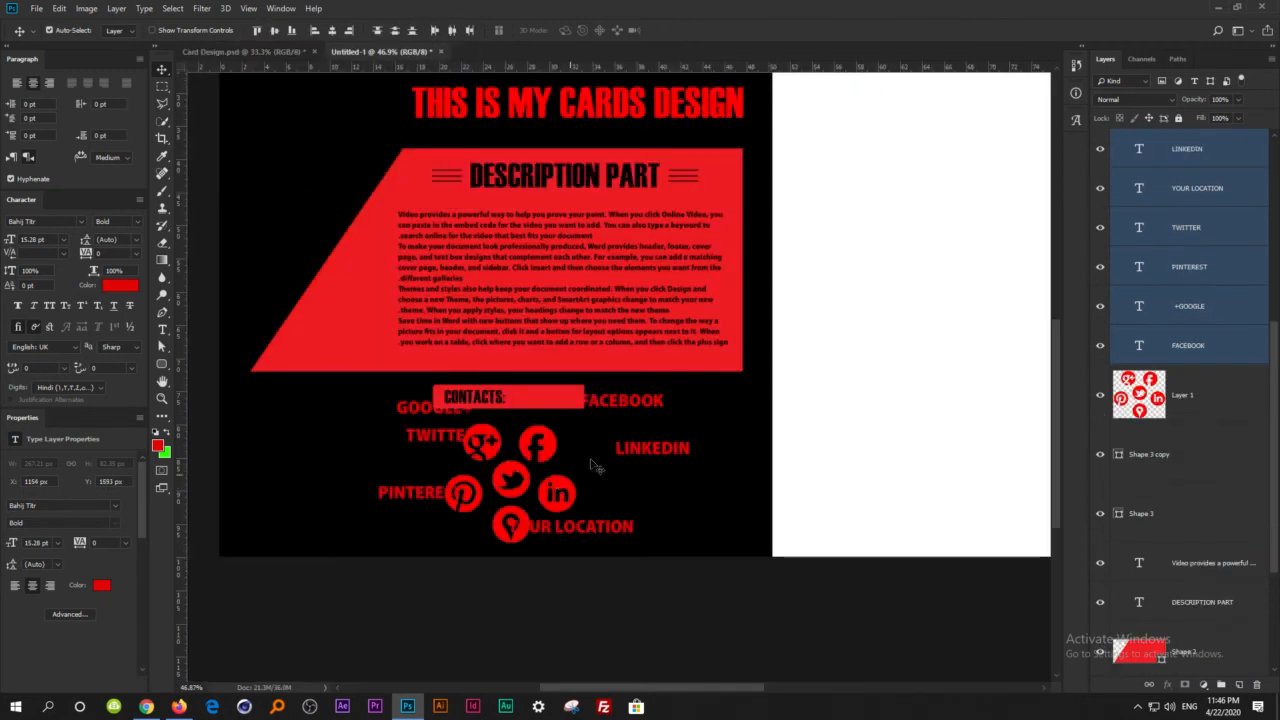
Arrange the GOOGLE+, TWITTER, PINTEREST, FACEBOOK, LINKEDIN and YOUR LOCATION labels beside their matching icons beneath the CONTACTS: bar.
mouse_move(629, 453)
mouse_down()
mouse_move(592, 480)
mouse_move(609, 445)
mouse_up()
click(631, 439)
drag(420, 431, 435, 511)
drag(440, 472, 446, 462)
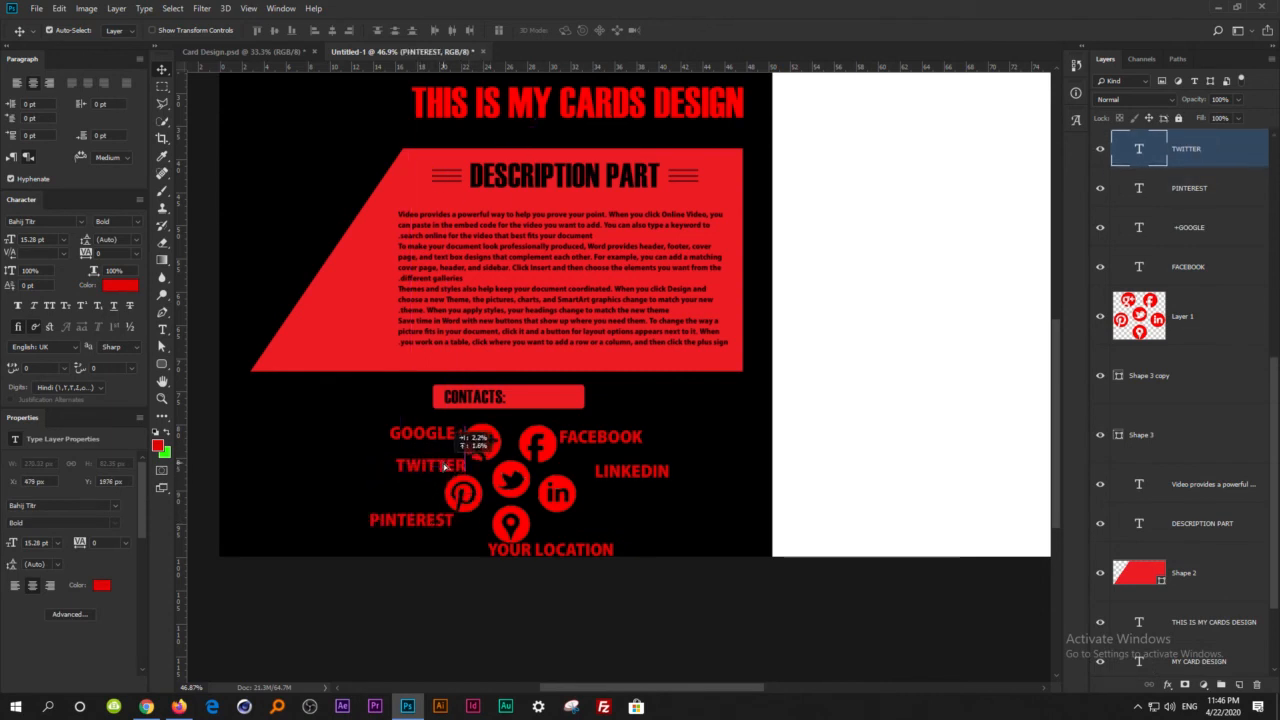
drag(424, 525, 401, 498)
drag(551, 553, 594, 546)
drag(634, 478, 620, 498)
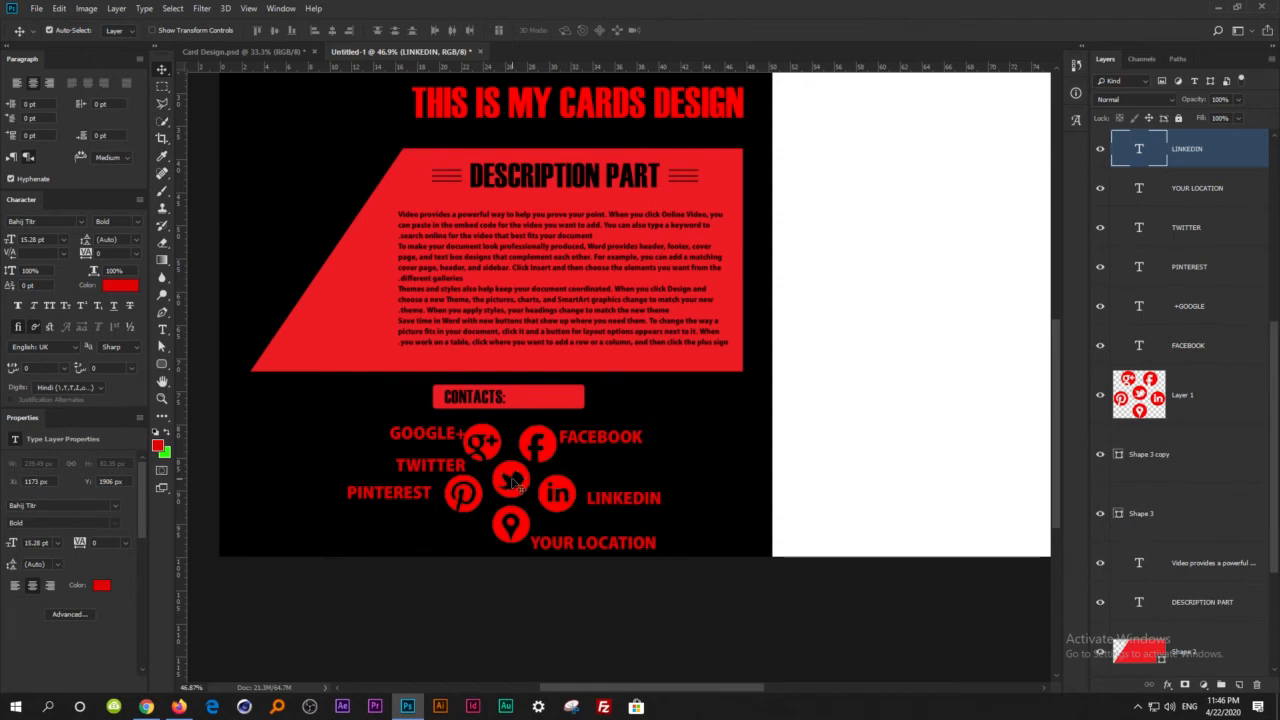
In Card Design.psd, move the icon cluster from the white half to between the contact labels, and return to Untitled-1.
scroll(515, 483, down, 3)
click(262, 52)
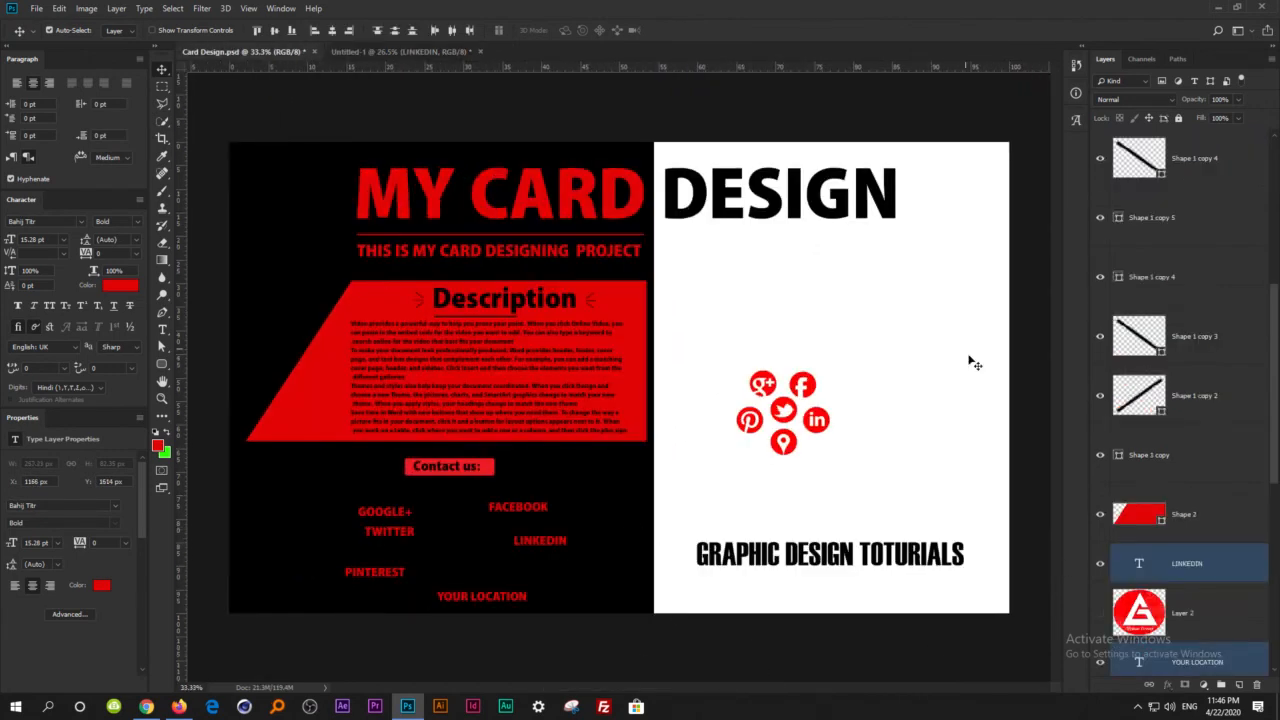
drag(818, 439, 488, 546)
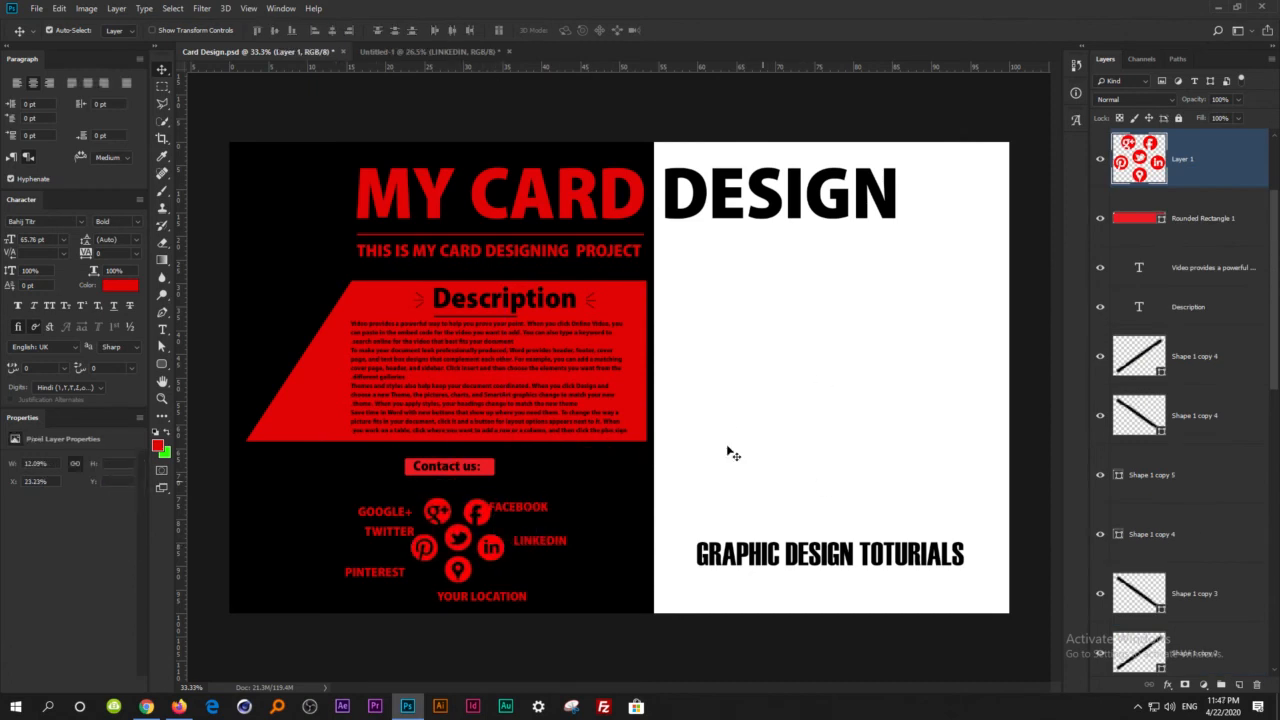
click(448, 50)
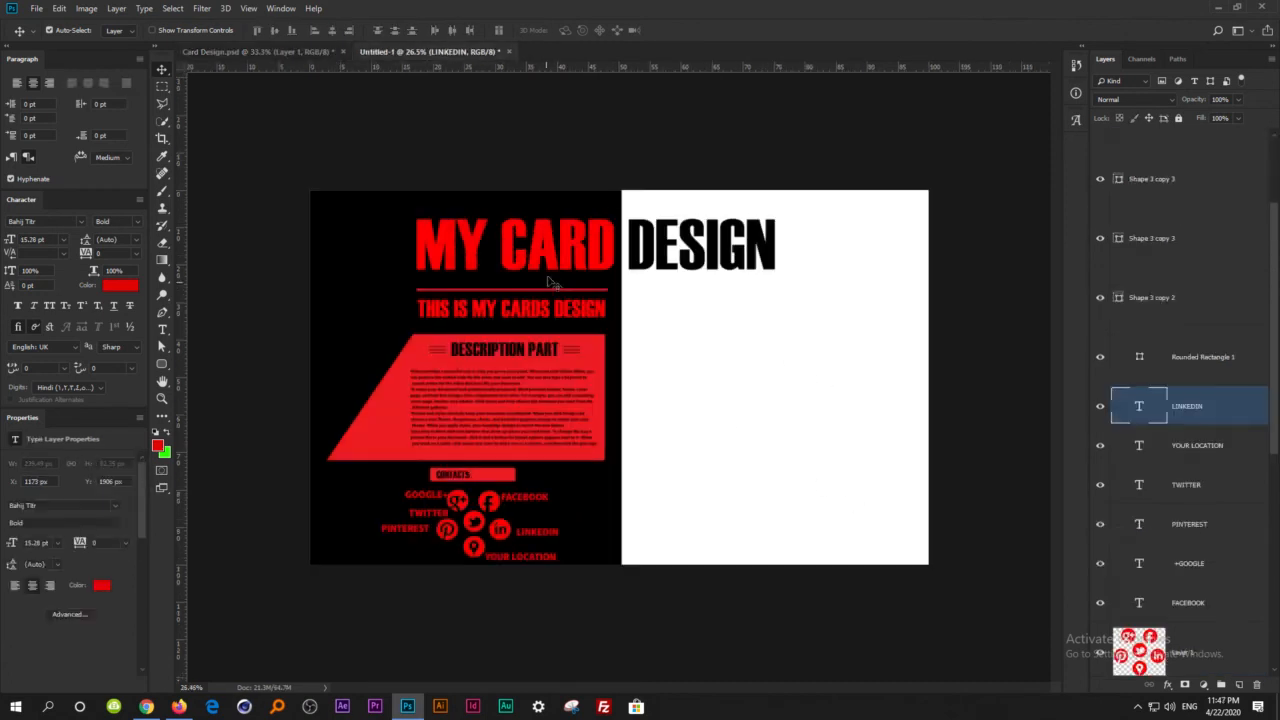
Duplicate the MY CARD DESIGN heading onto the middle of the white half and replace the copy's text with "YOUR".
drag(555, 260, 731, 407)
key(b)
key(t)
click(746, 388)
key(ctrl+a)
text(YOUR)
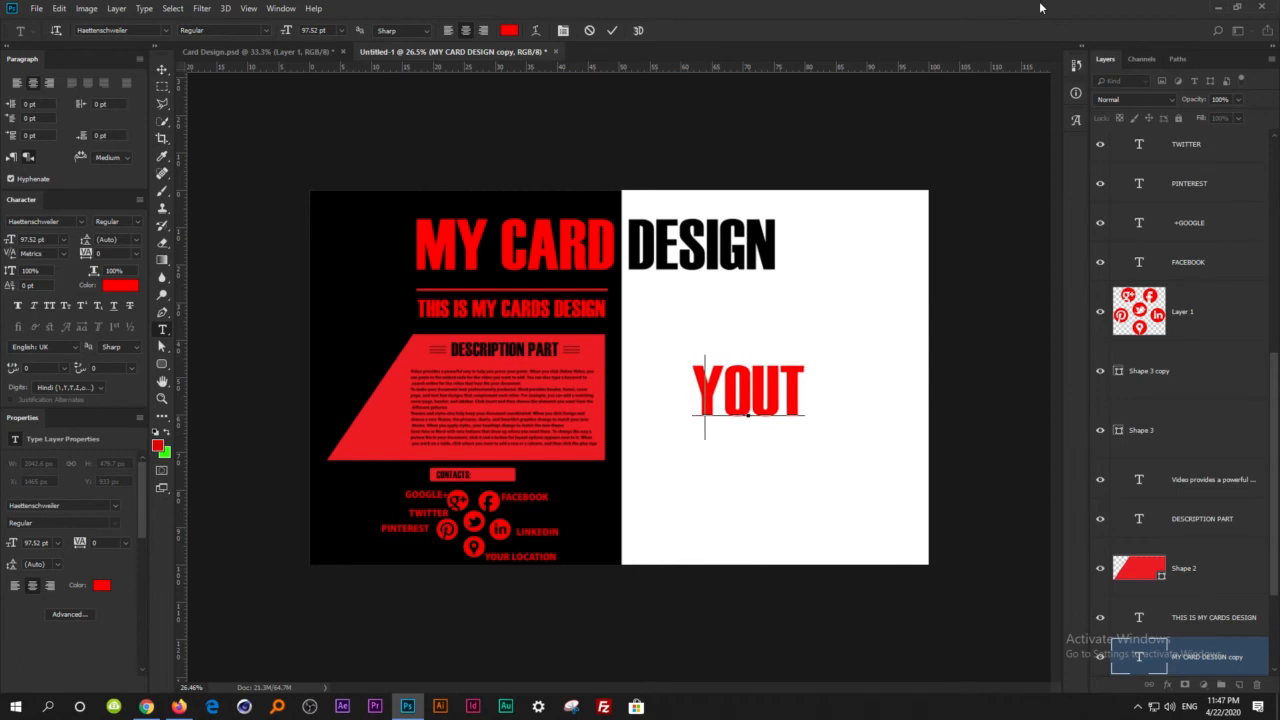
Change the font of the YOUR text to Monotype Corsiva.
key(ctrl+a)
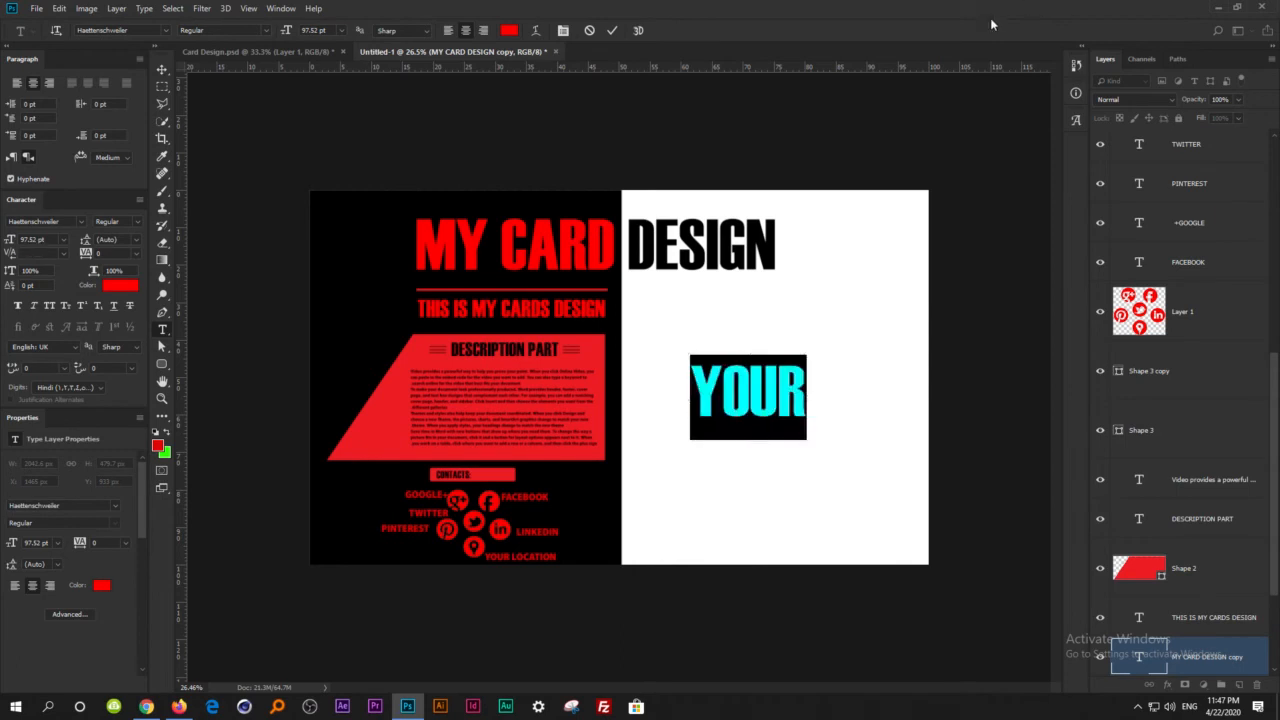
click(165, 32)
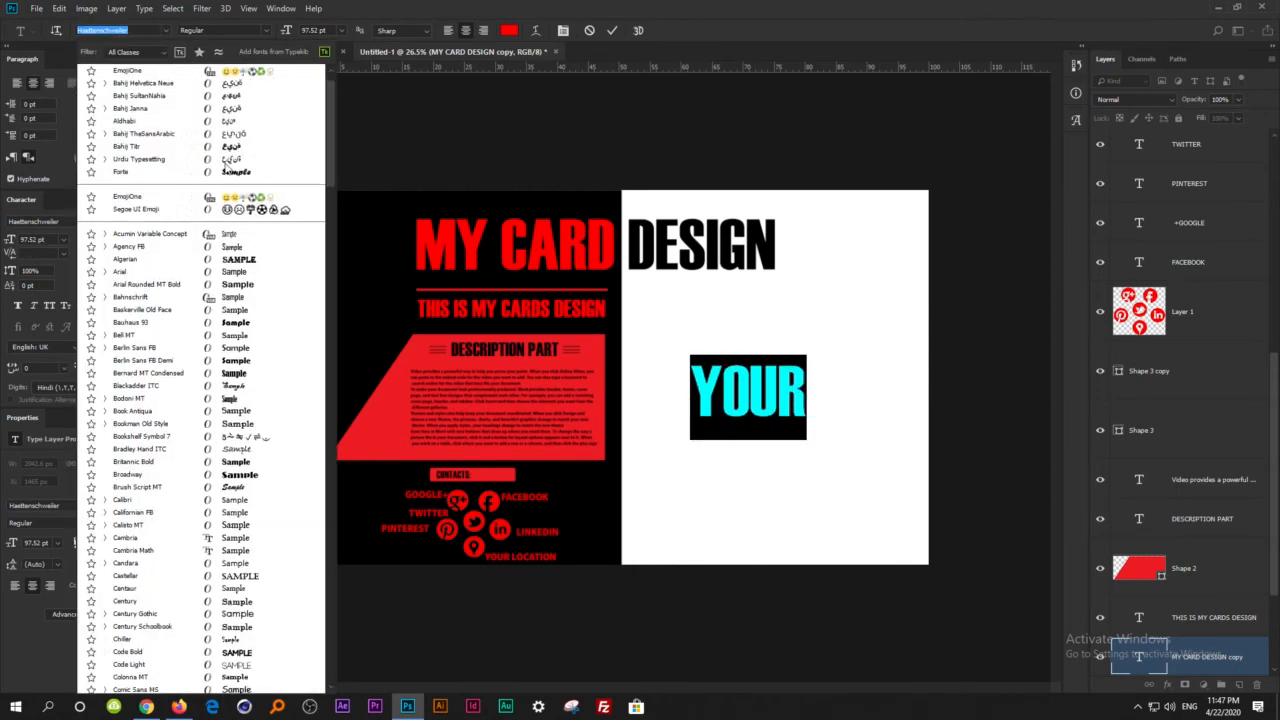
scroll(228, 175, down, 5)
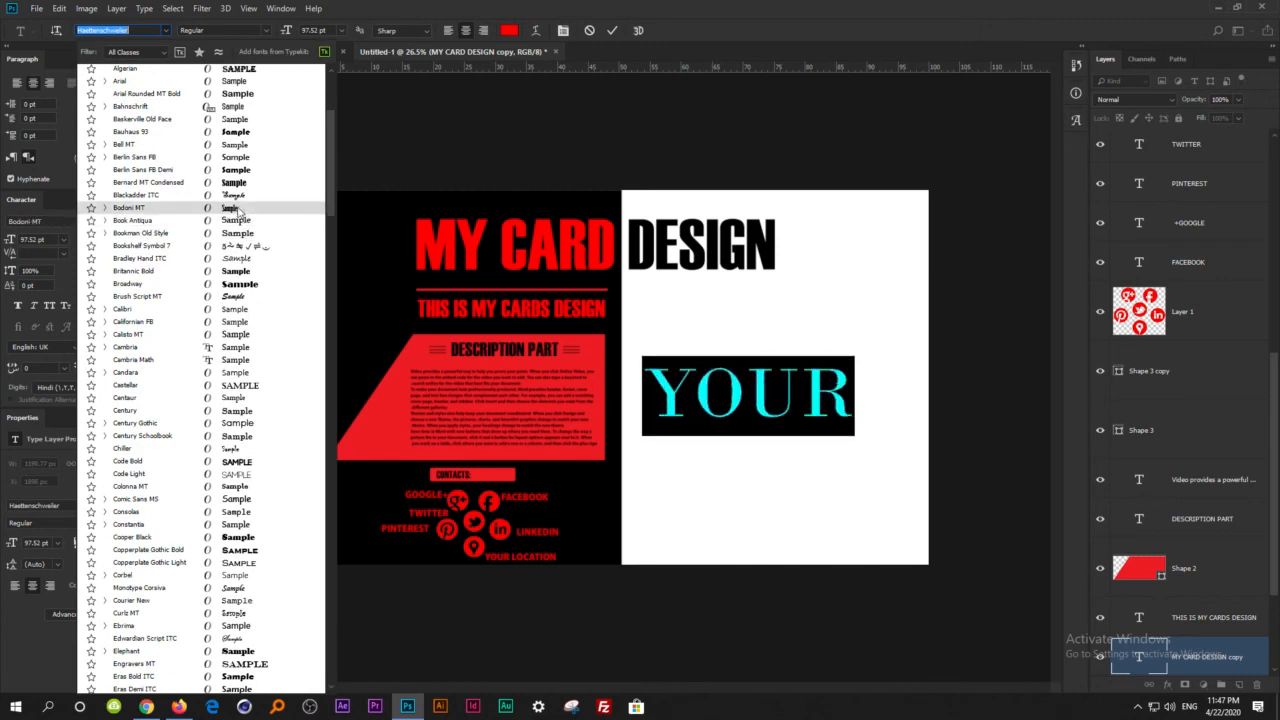
scroll(248, 440, down, 3)
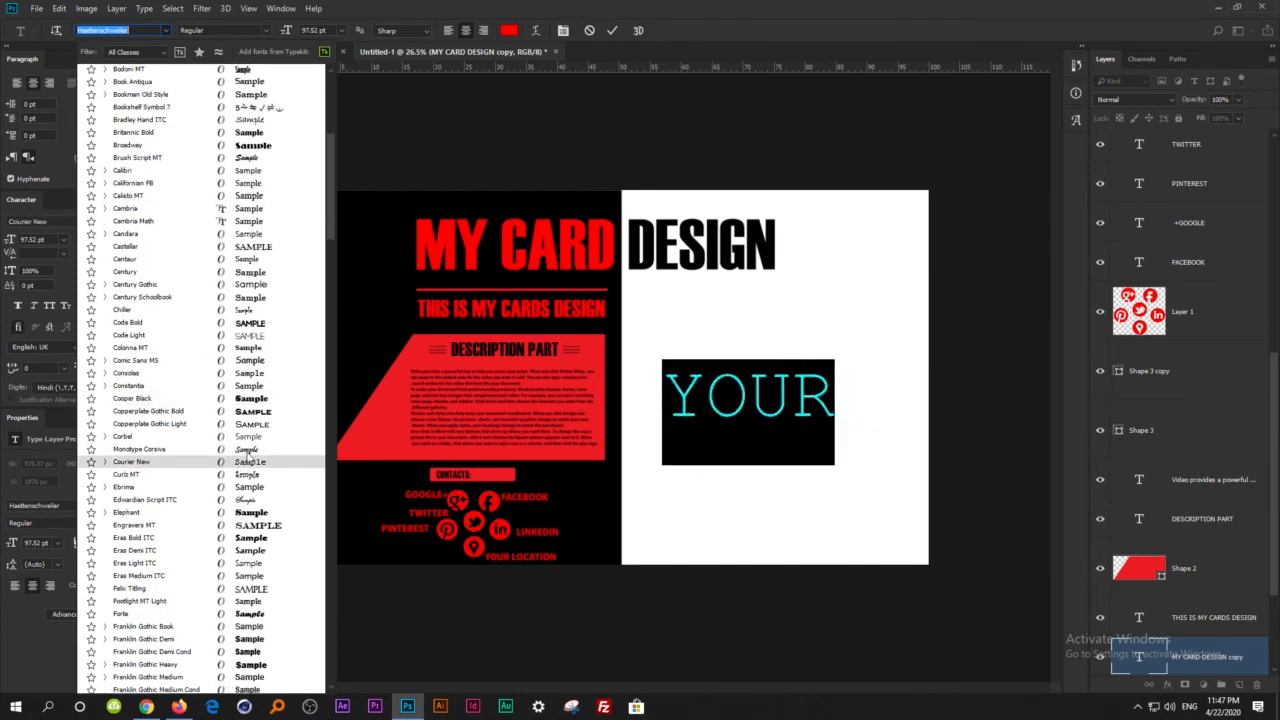
click(248, 454)
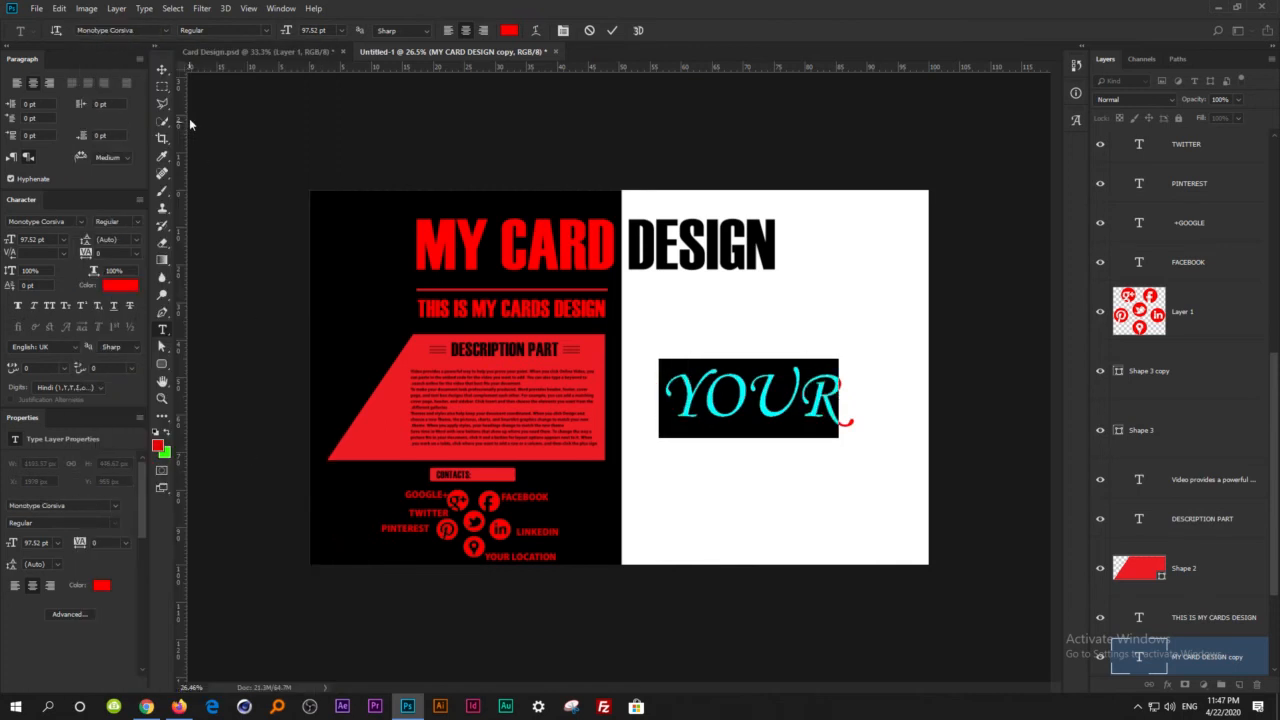
click(161, 70)
Duplicate the YOUR text diagonally below the original and replace the copy's text with "LOGO".
drag(773, 418, 802, 430)
double_click(801, 421)
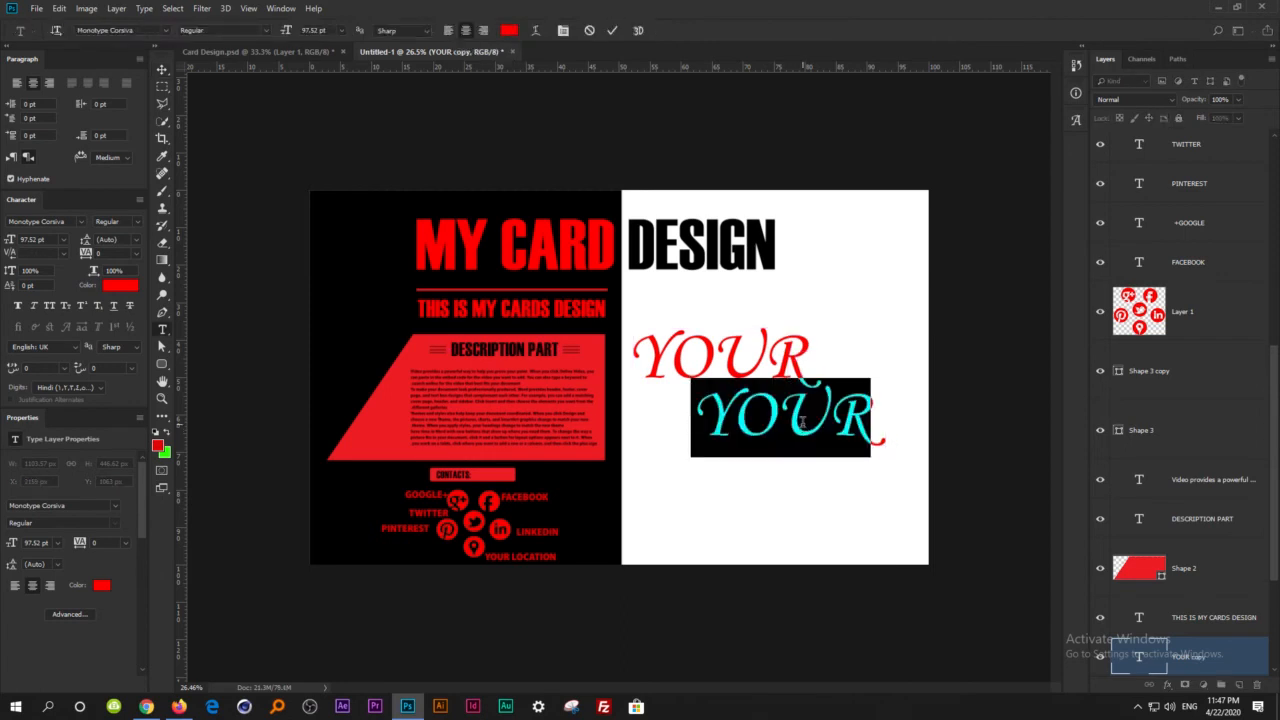
text(LOGO)
Set the LOGO text's colour to black (000000).
key(ctrl+a)
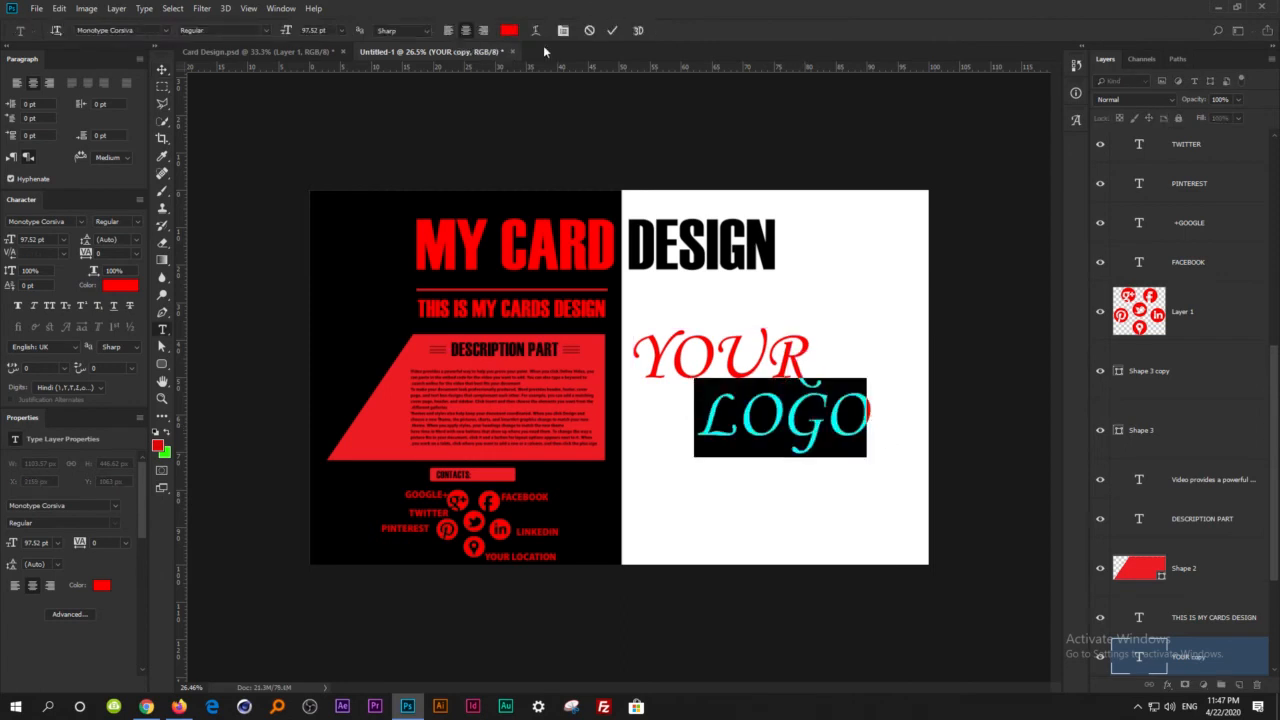
click(509, 30)
text(000000)
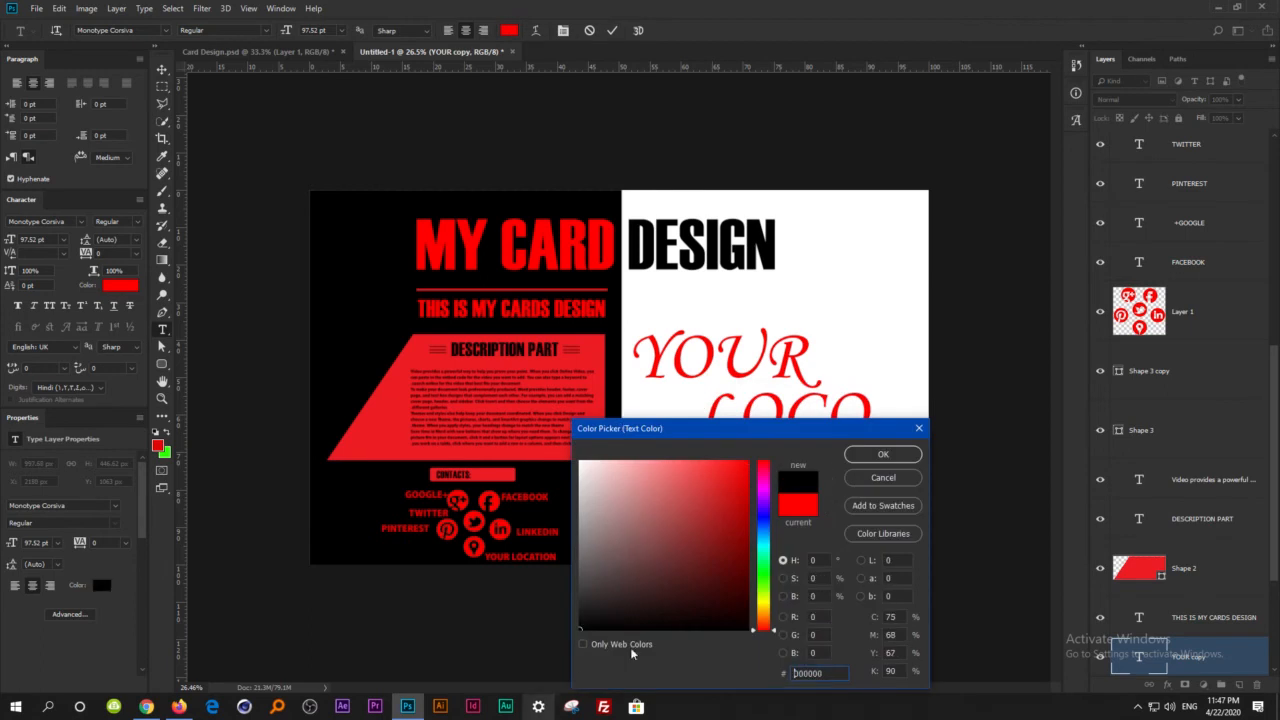
click(886, 456)
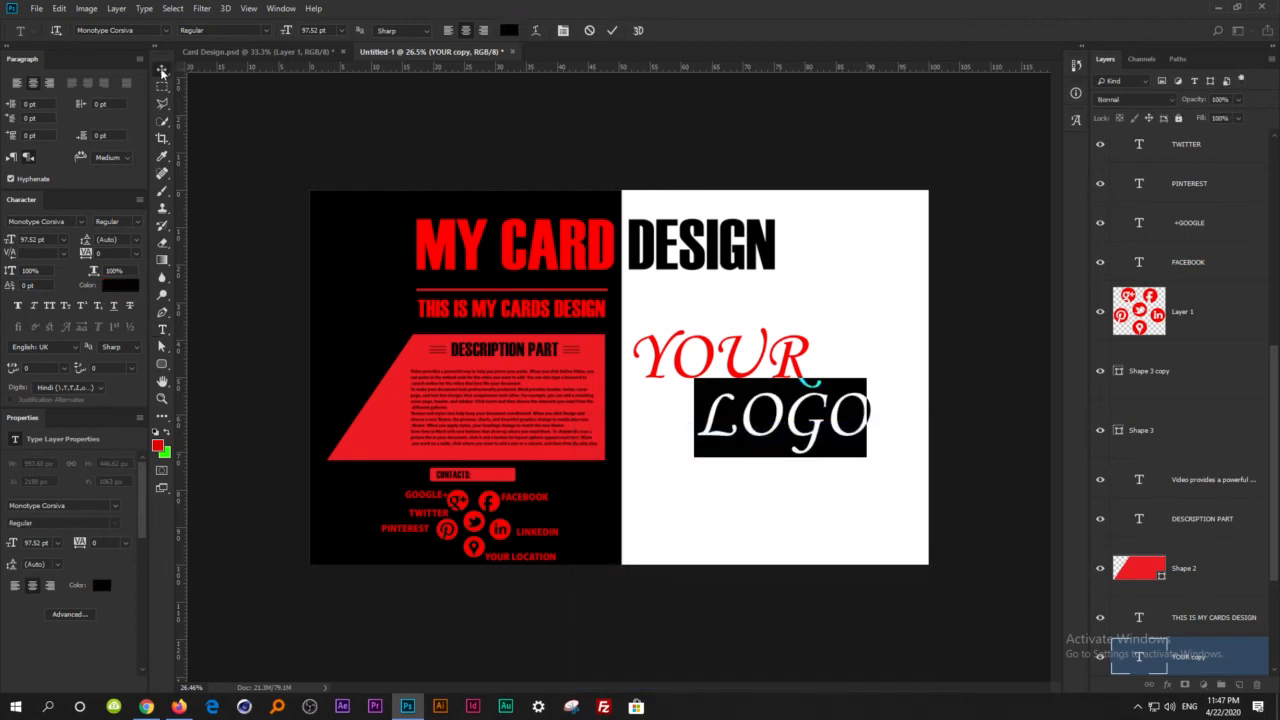
click(161, 70)
Move LOGO slightly right and raise both YOUR and LOGO to leave a gap between the two staggered words.
drag(818, 445, 846, 452)
drag(788, 381, 787, 366)
drag(824, 438, 822, 420)
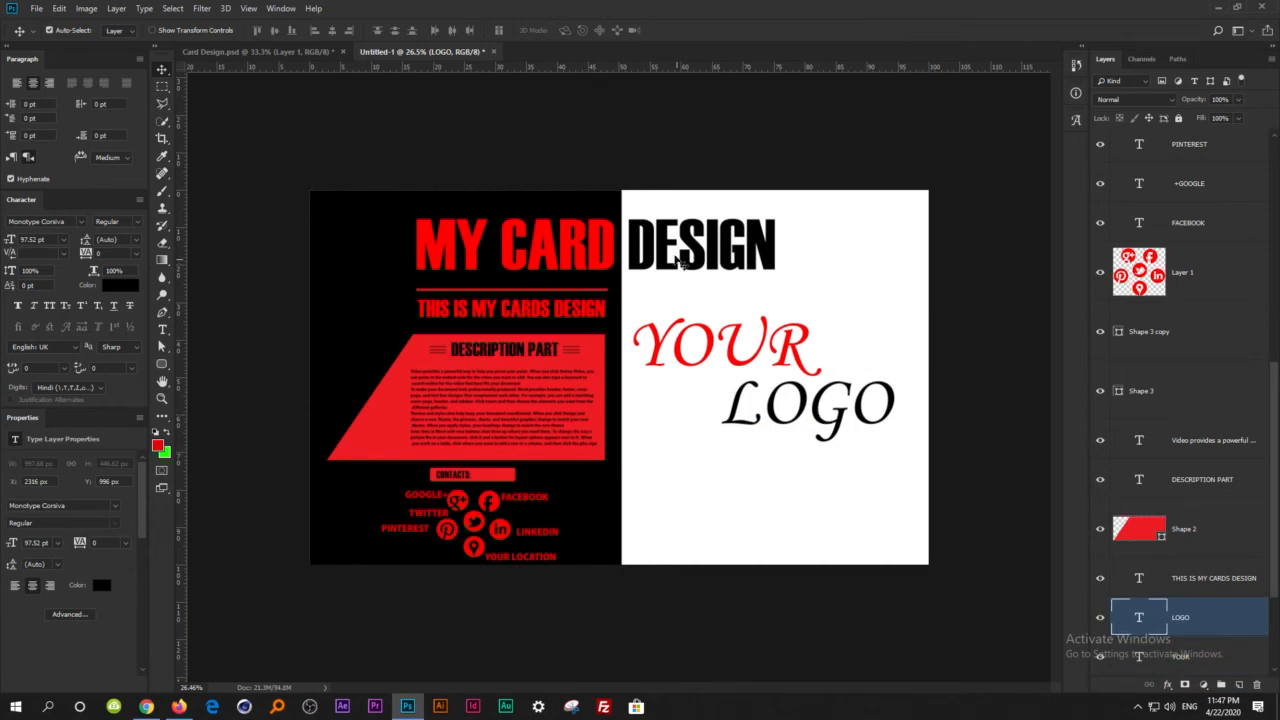
Duplicate the MY CARD DESIGN heading below LOGO and replace the copy's text with "OUR DESIGNING TOTURIALS GROUP".
drag(707, 271, 820, 513)
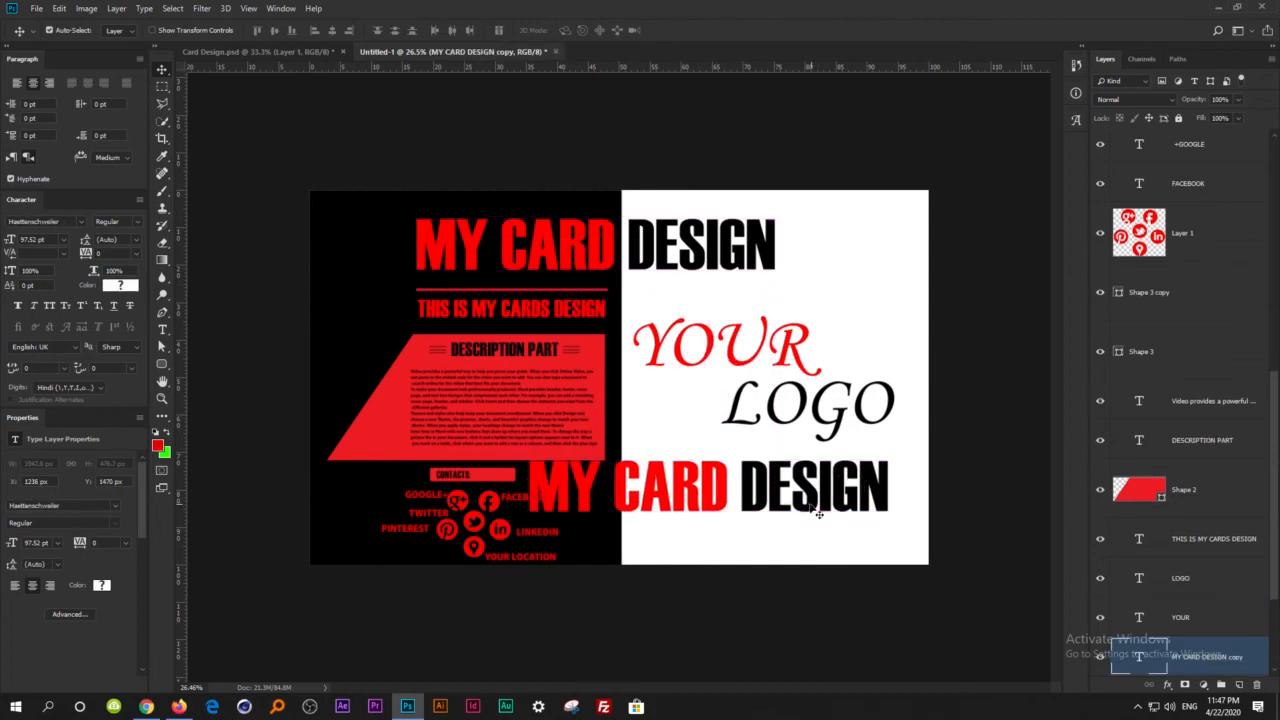
key(t)
click(777, 486)
key(ctrl+a)
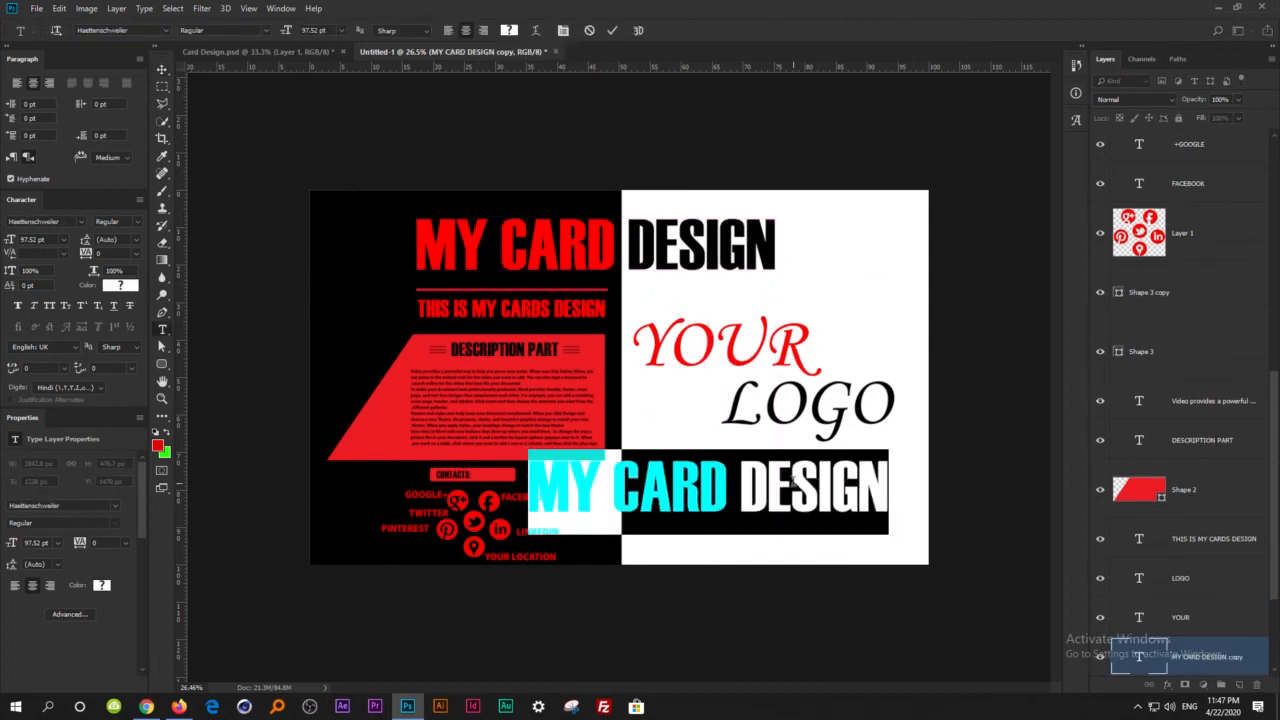
key(BackSpace)
text(OUR DED)
key(BackSpace)
text(SIGNING)
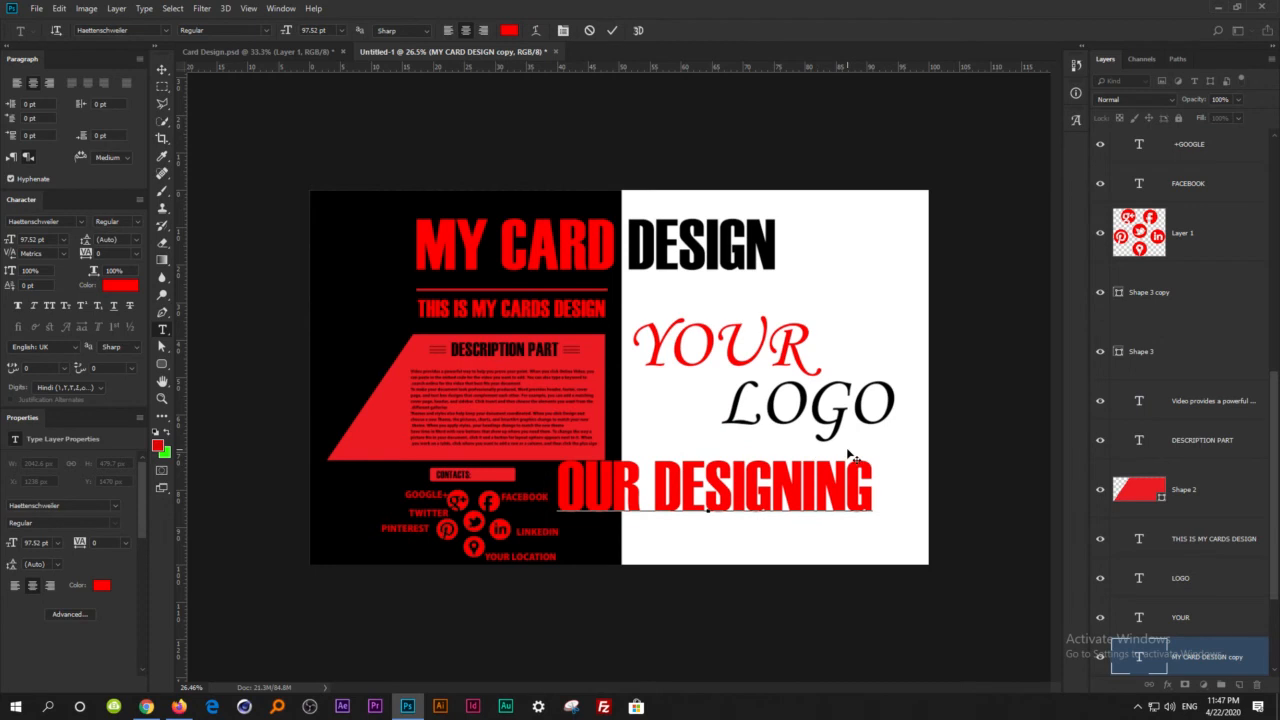
text( TOTURIALS C)
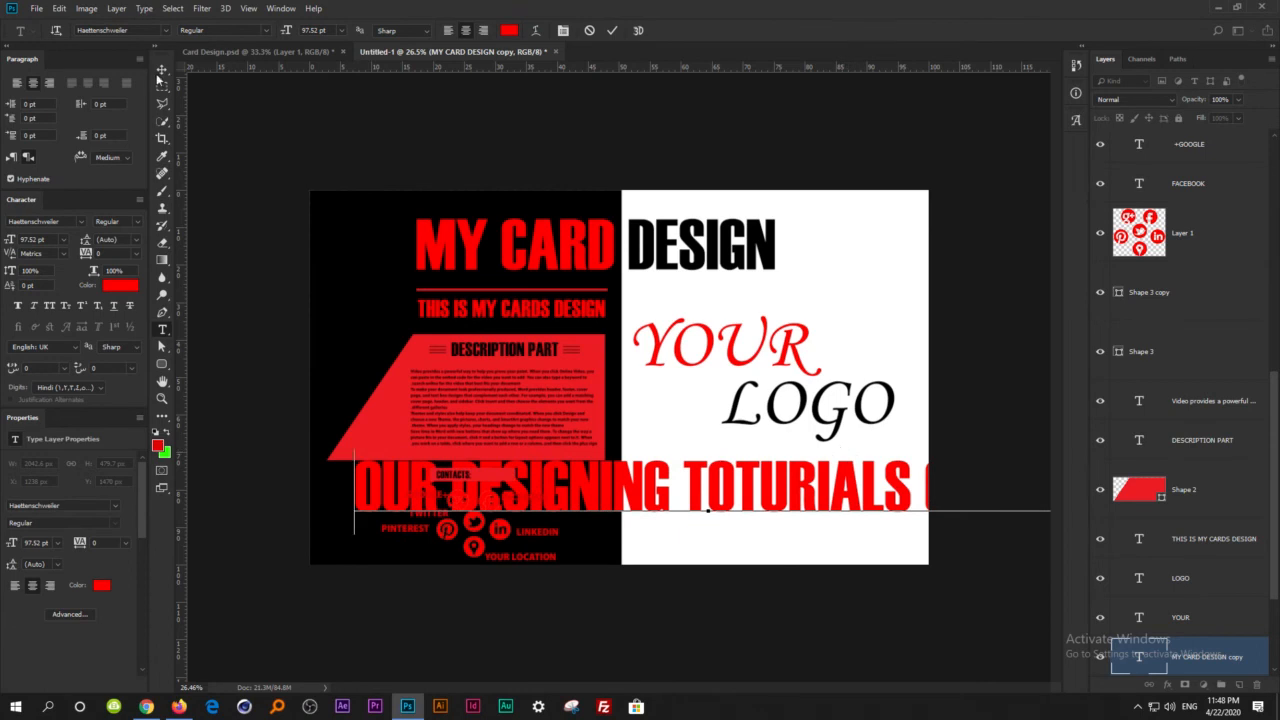
click(160, 69)
Scale the OUR DESIGNING TOTURIALS GROUP line down to about 31.5 pt and place it beneath LOGO.
key(ctrl+t)
drag(847, 480, 697, 480)
drag(900, 455, 877, 473)
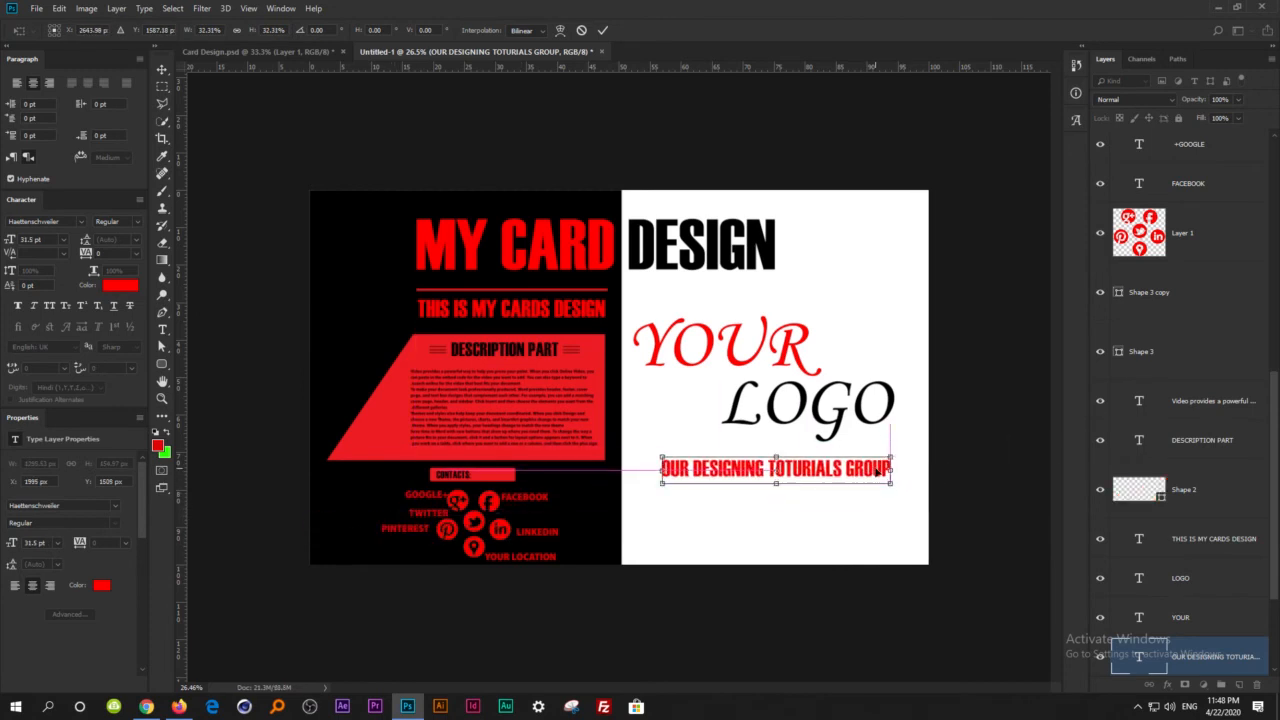
key(Return)
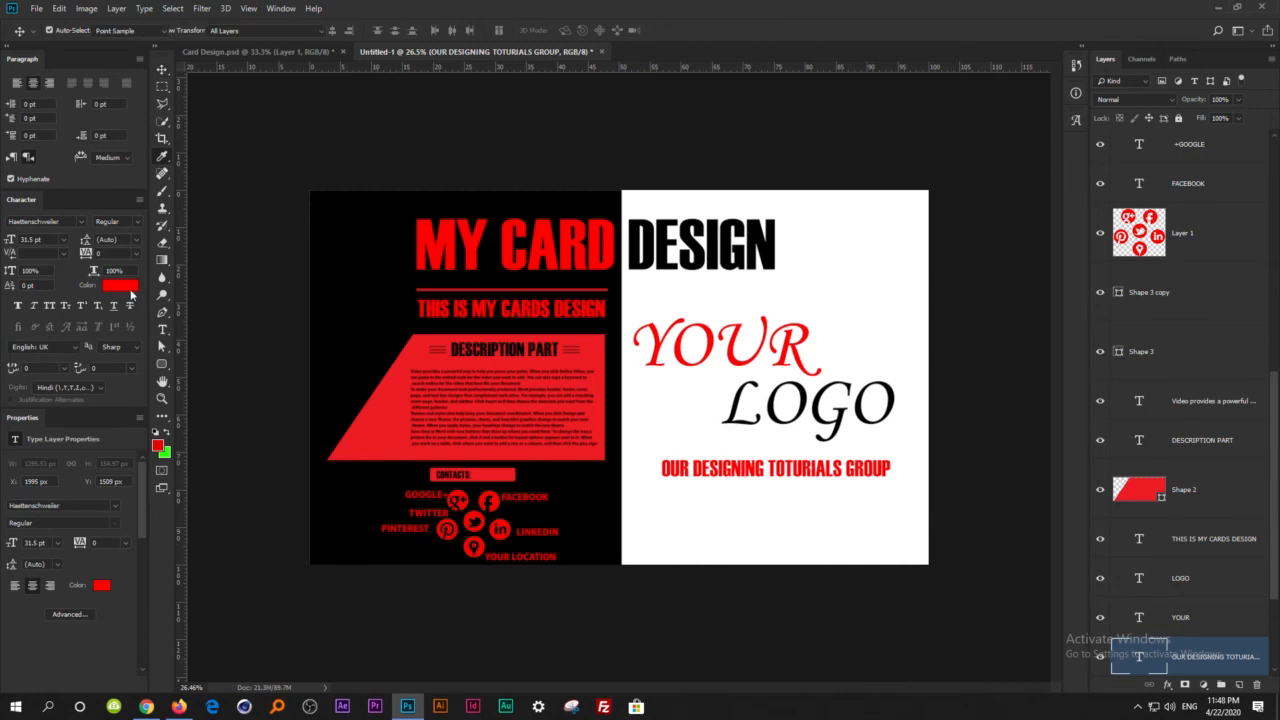
Recolour the OUR DESIGNING TOTURIALS GROUP line to black.
click(120, 285)
click(580, 629)
click(883, 455)
click(960, 478)
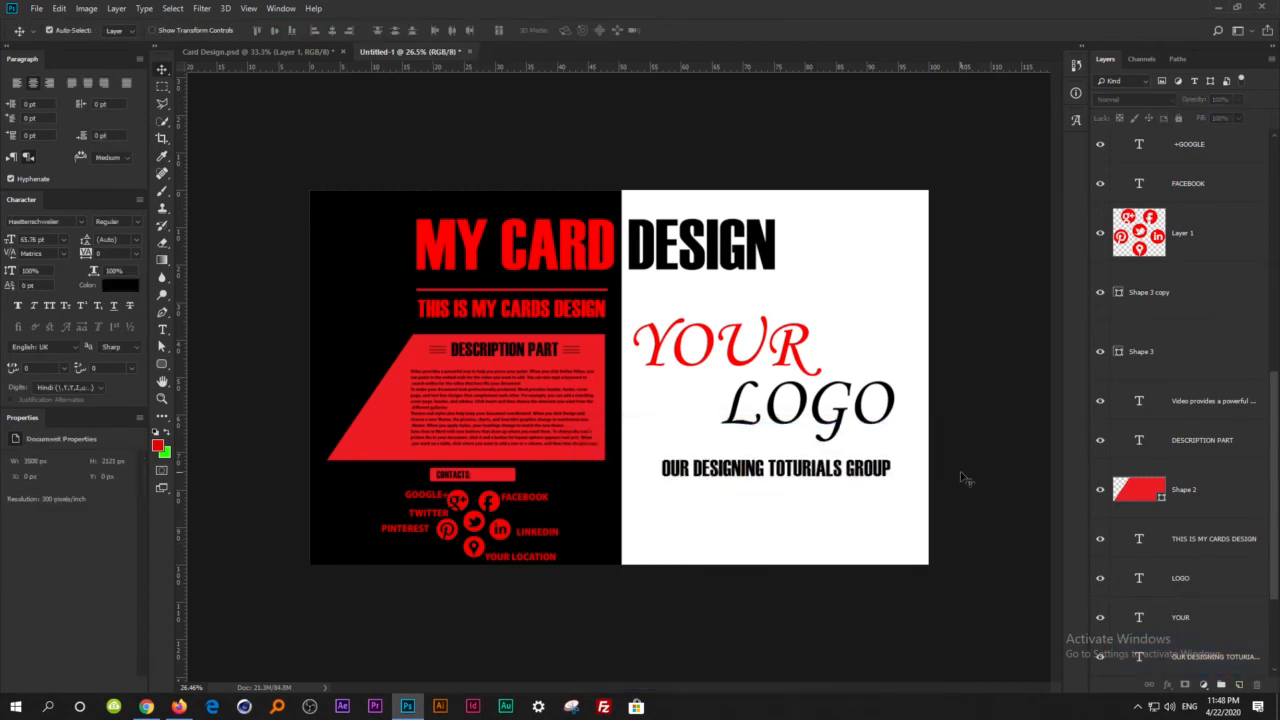
drag(807, 478, 811, 480)
key(ctrl+plus)
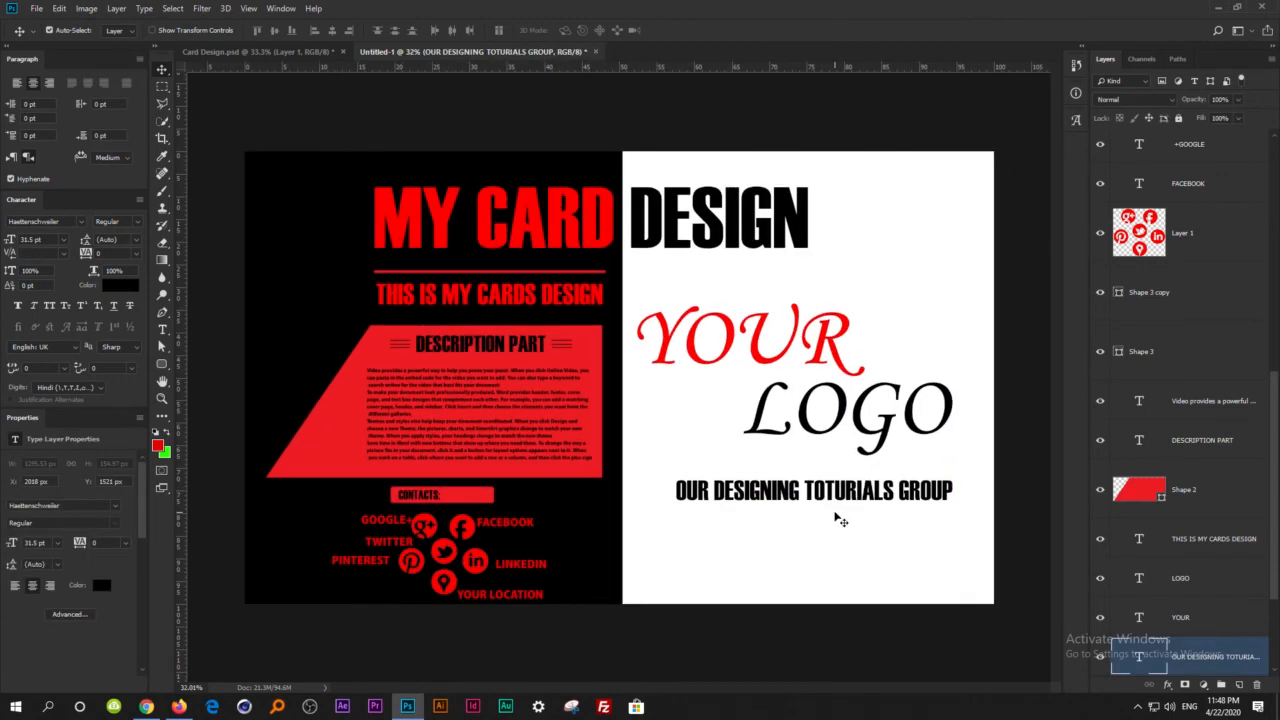
scroll(833, 523, up, 2)
scroll(831, 529, down, 1)
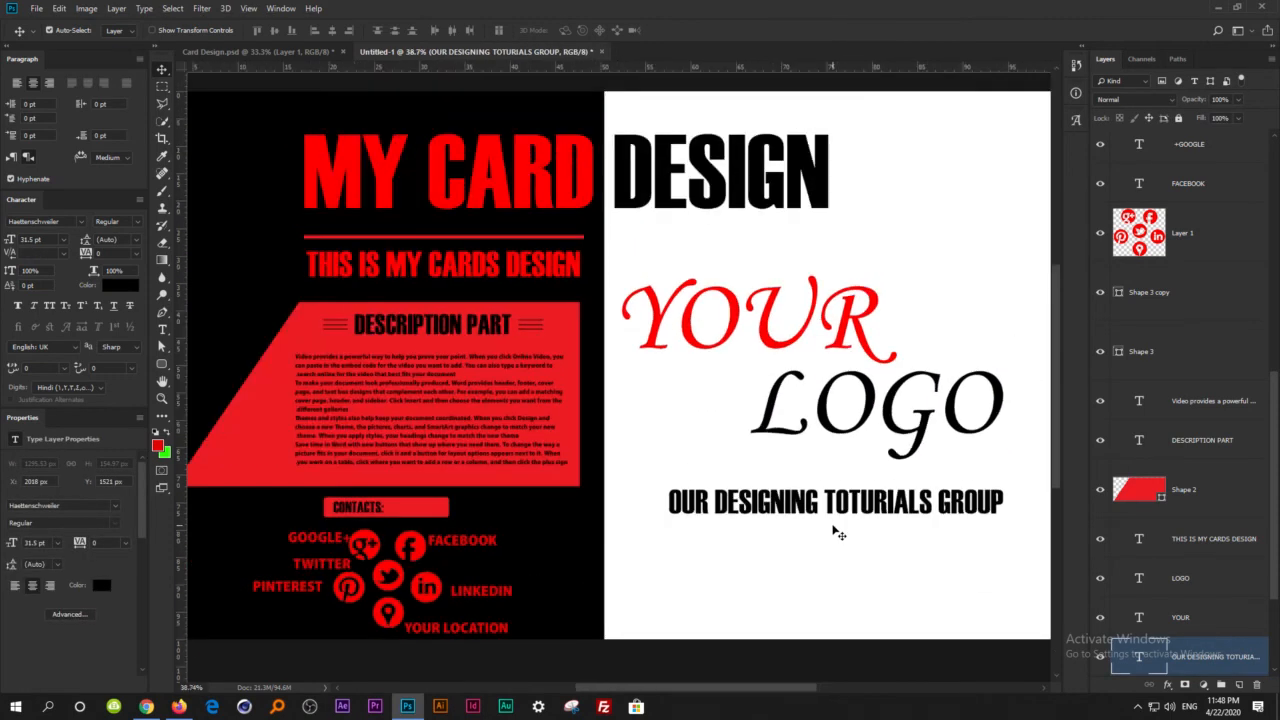
scroll(774, 457, up, 1)
scroll(767, 425, up, 2)
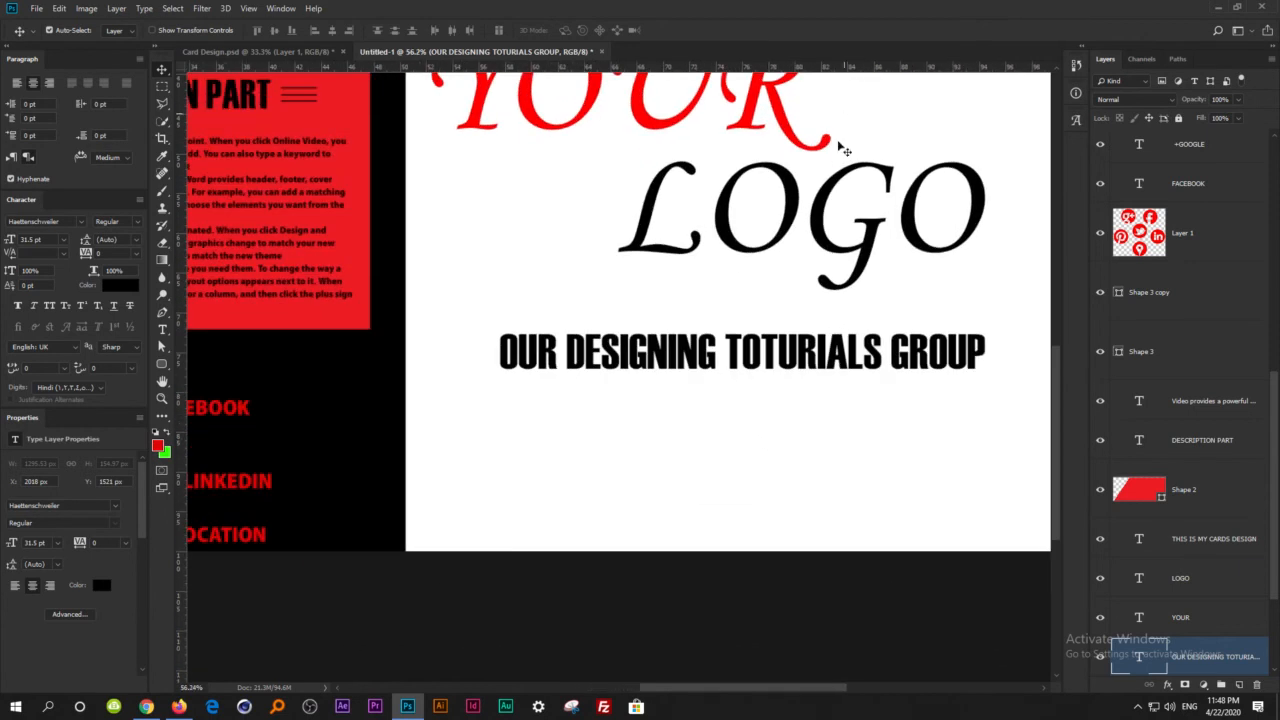
scroll(735, 422, down, 7)
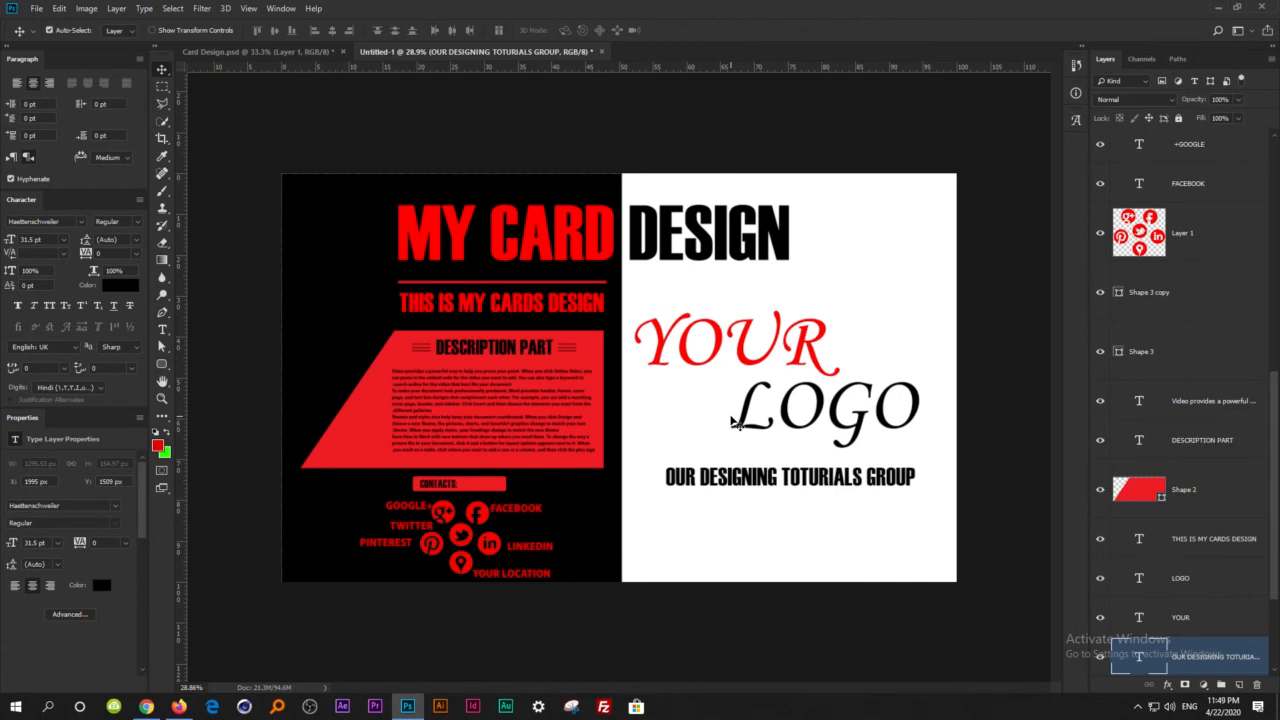
Duplicate the OUR DESIGNING TOTURIALS GROUP line below itself and replace the copy's text with "OUR SERVICES:".
scroll(706, 529, up, 6)
drag(790, 534, 522, 421)
key(t)
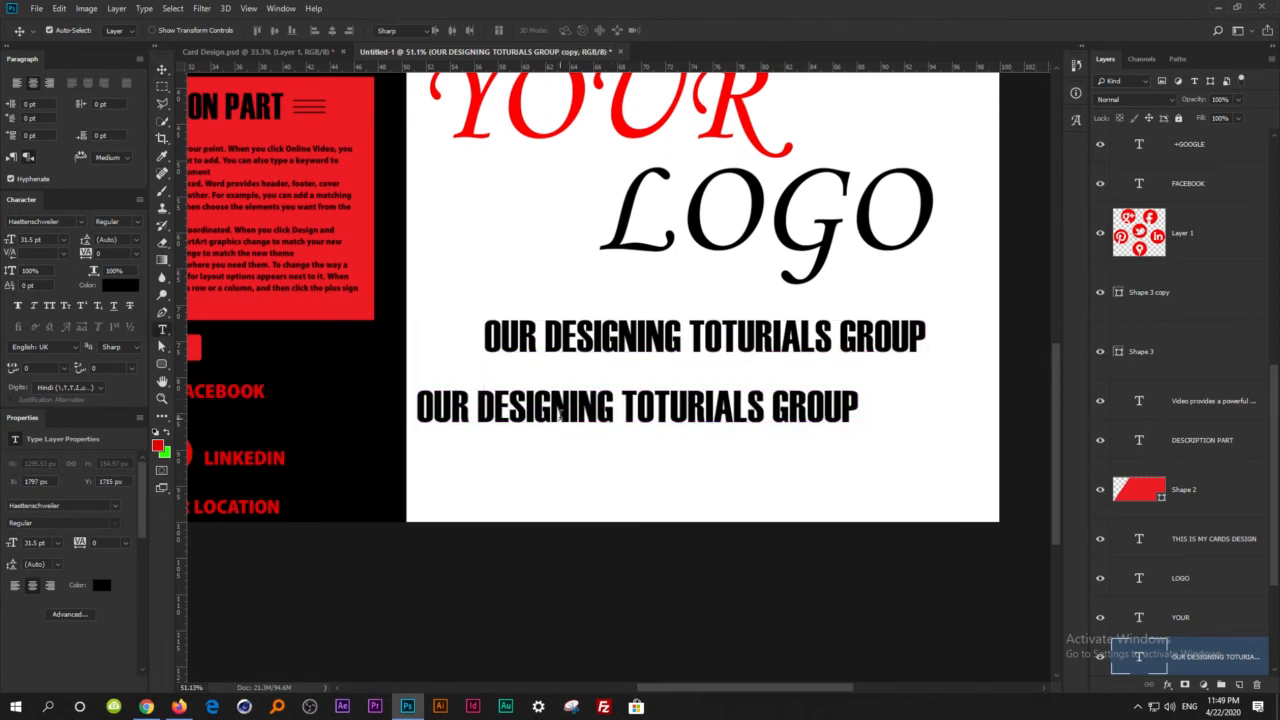
click(568, 410)
key(ctrl+a)
text(OUR)
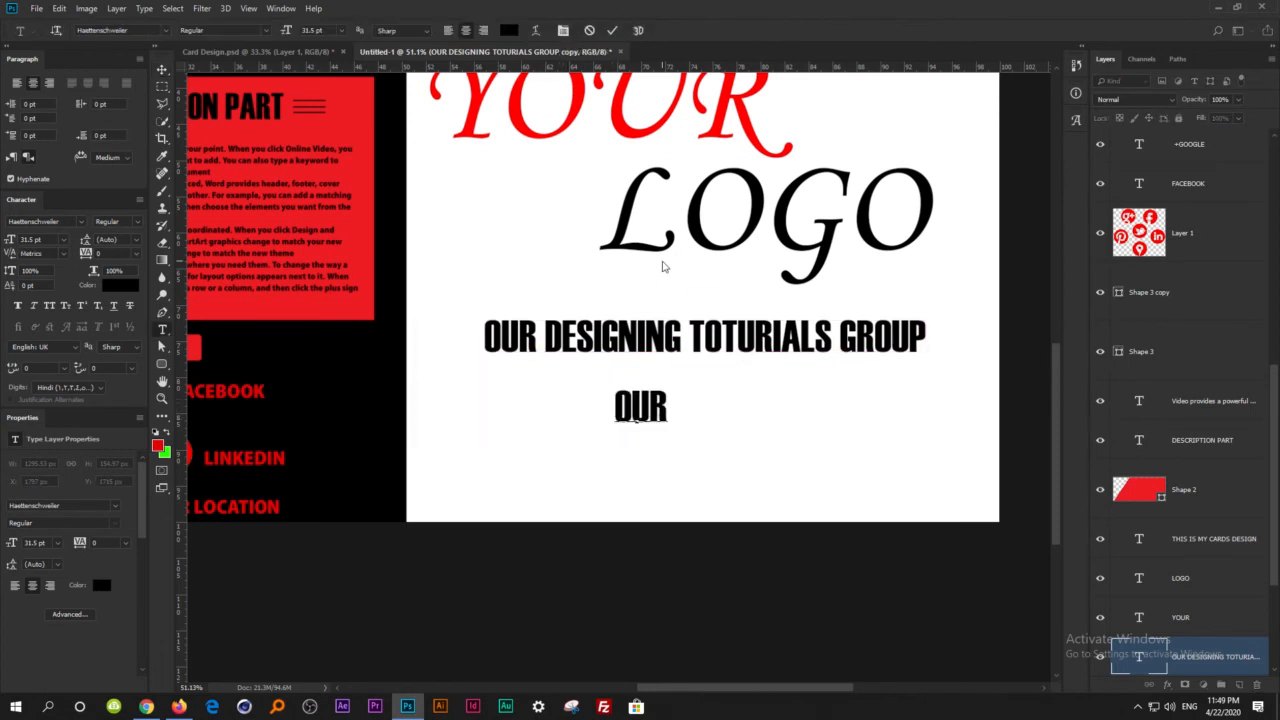
text( SERVICES)
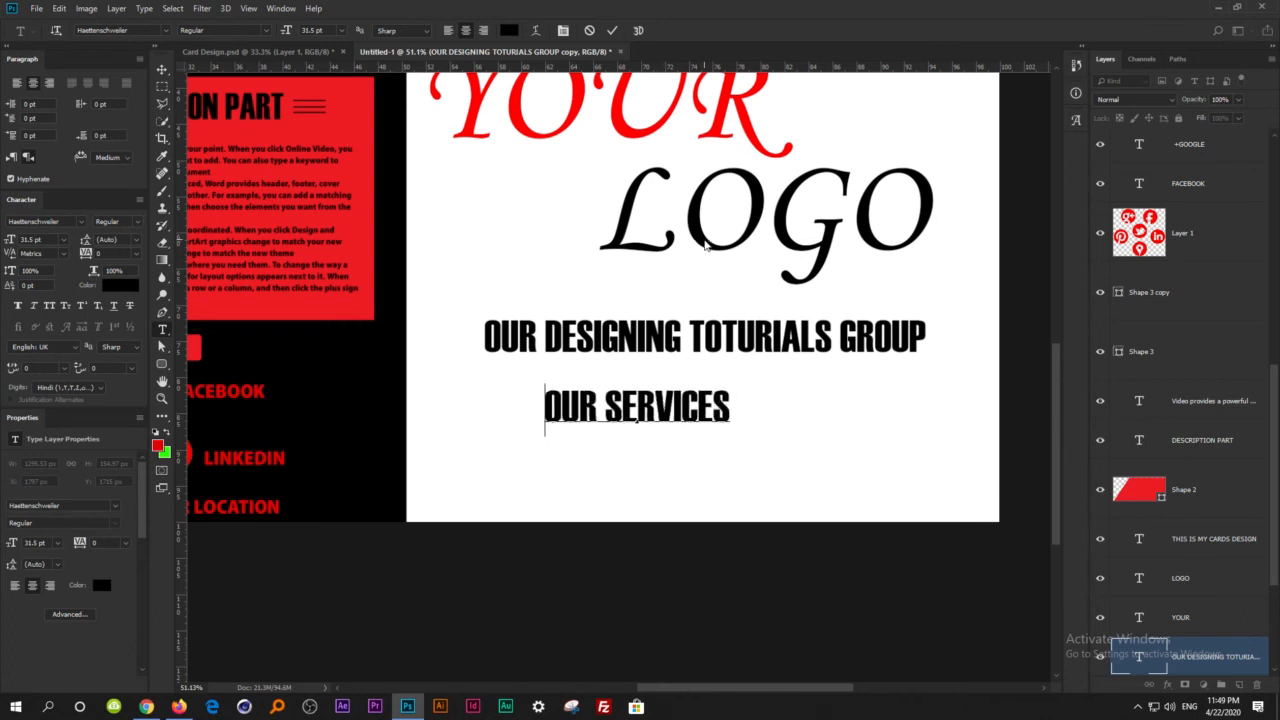
text(:)
key(BackSpace)
text(:)
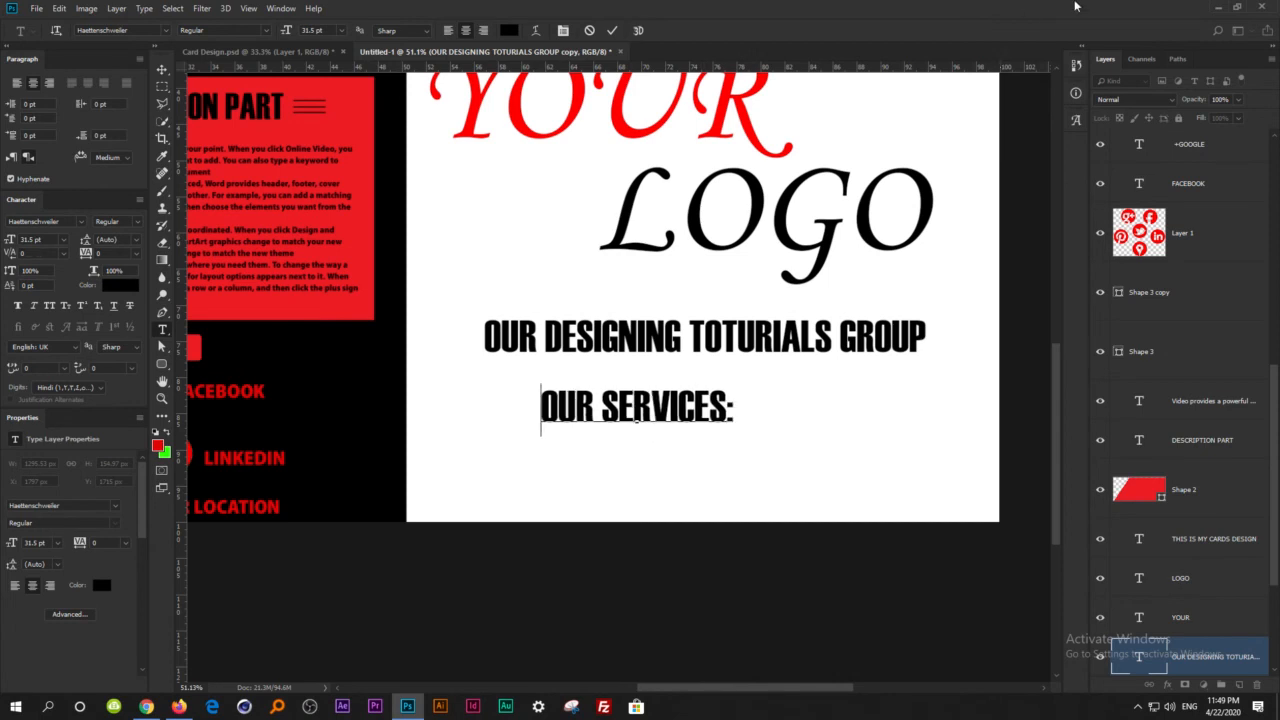
click(160, 72)
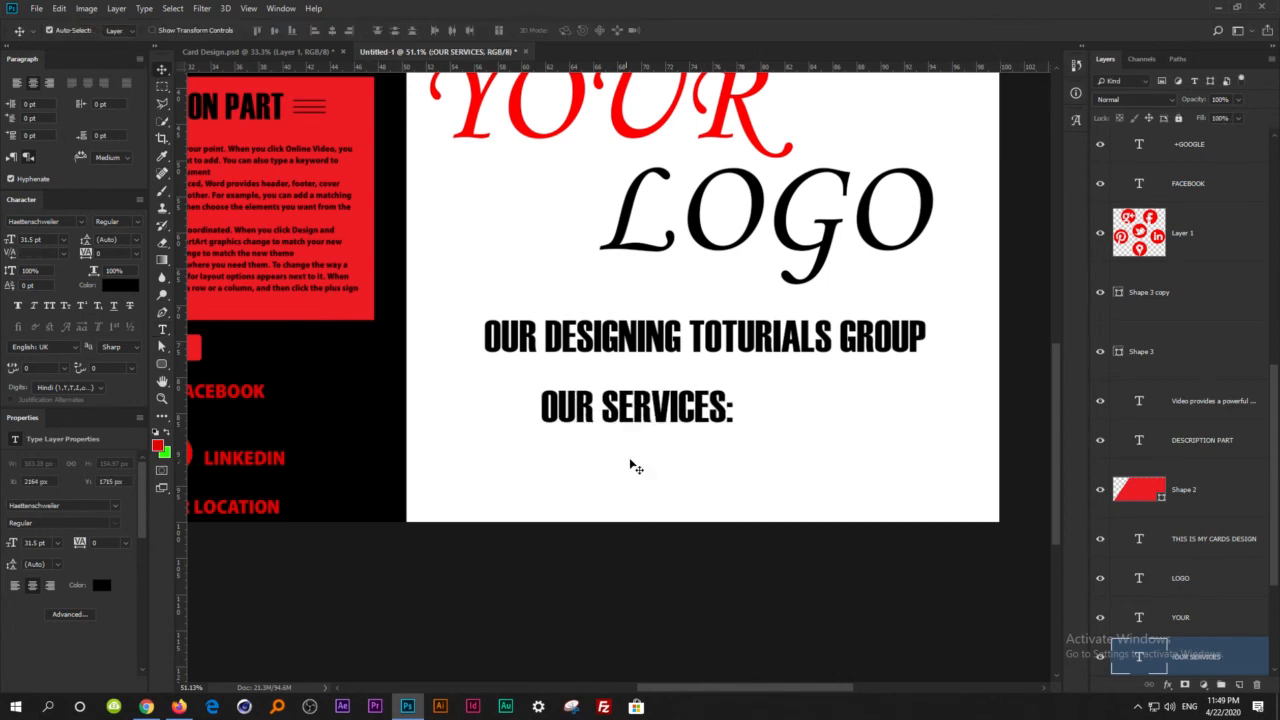
Duplicate the OUR SERVICES: line below itself and replace the copy's text with "GRAPHIC DESING TOTURIALS".
drag(648, 413, 567, 482)
key(t)
click(600, 481)
key(ctrl+a)
text(GRAPHIC)
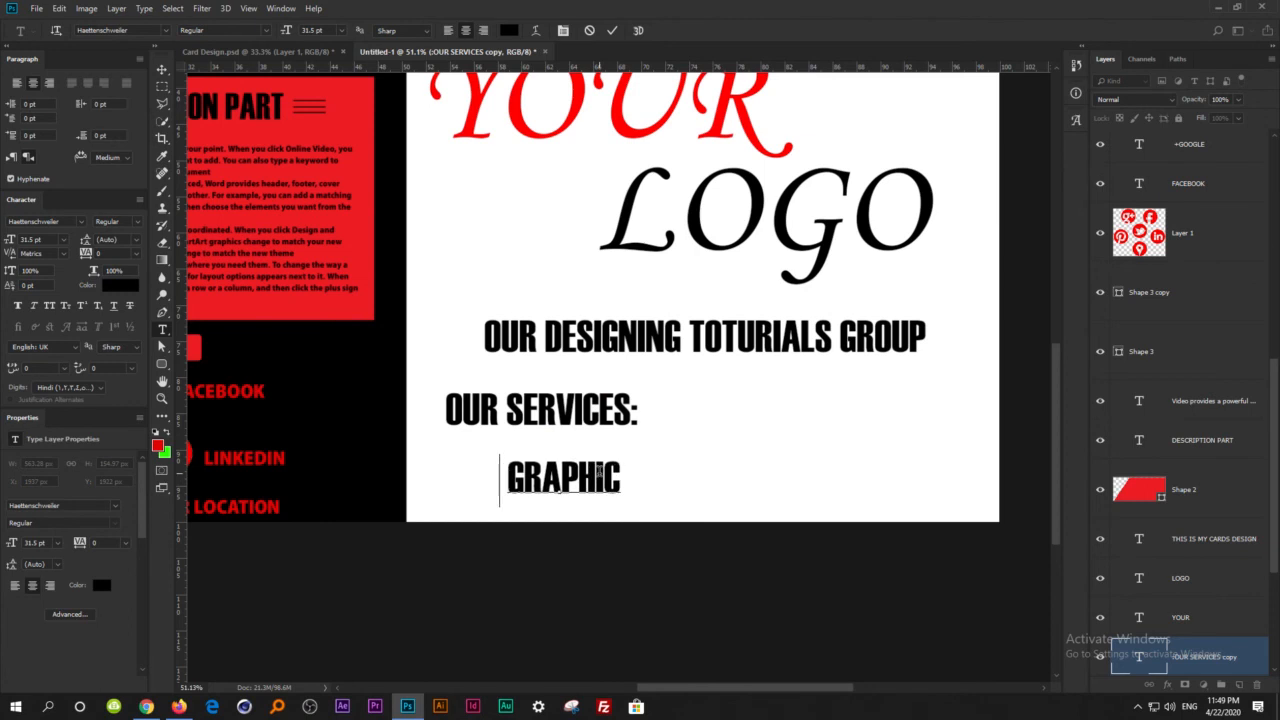
text( DESING G)
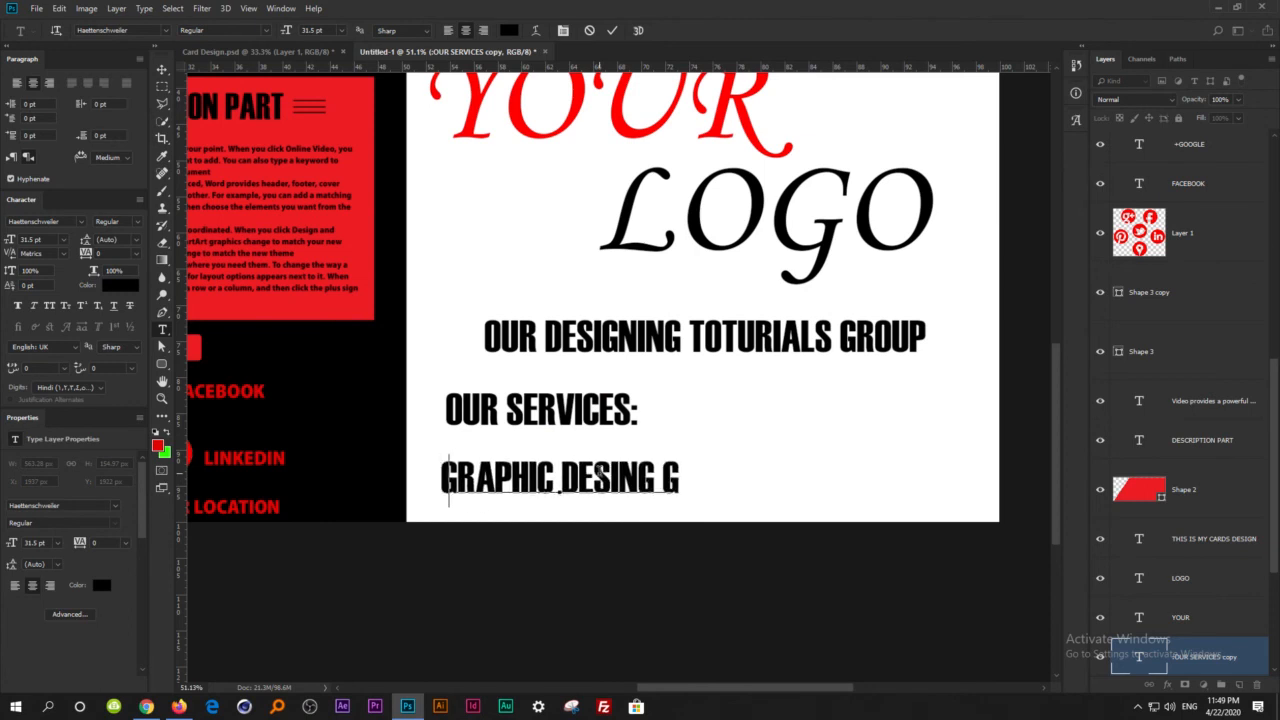
key(BackSpace)
text(TOTU)
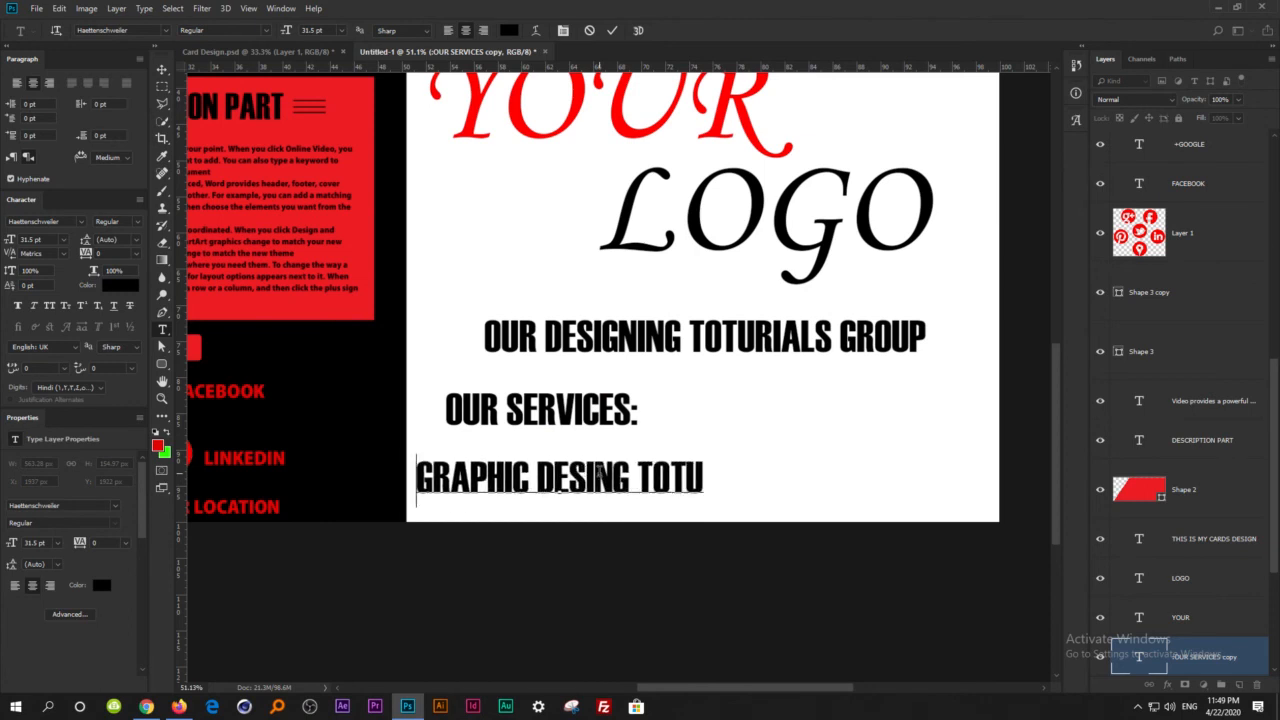
text(RIALS)
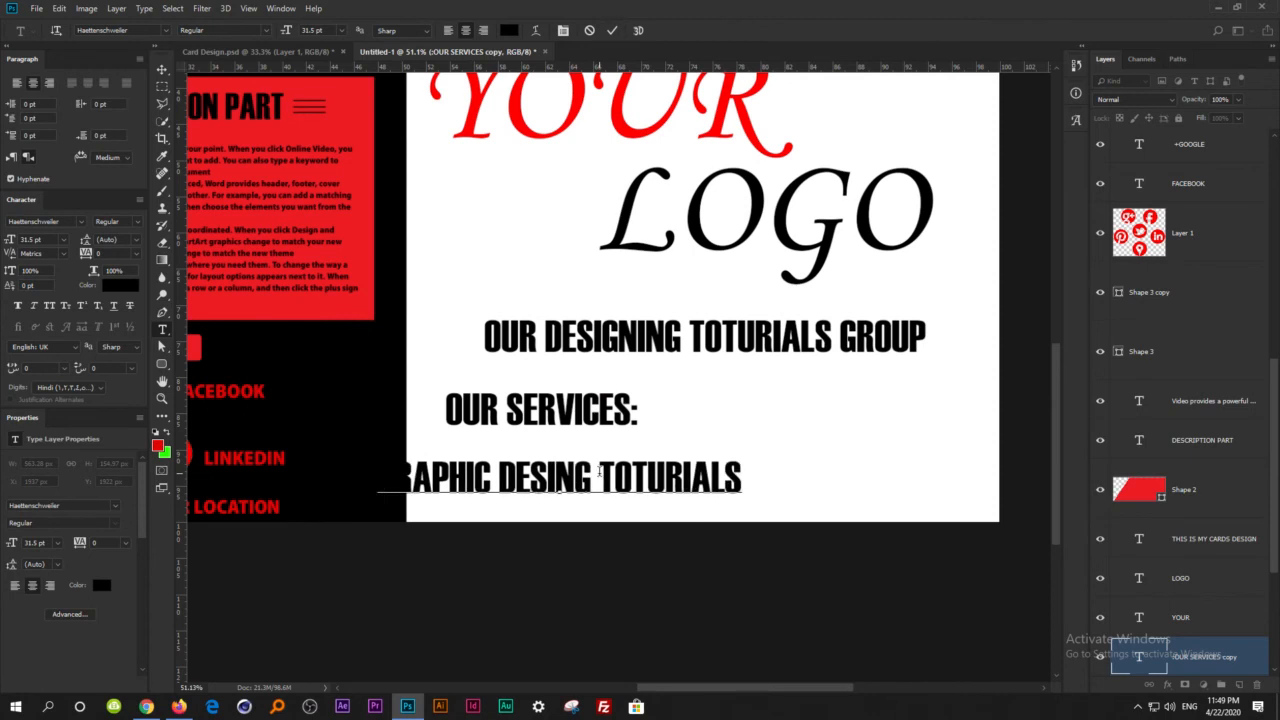
Scale the GRAPHIC DESING TOTURIALS line down to about 14.68 pt beneath OUR SERVICES: and duplicate it to its right.
click(161, 69)
key(ctrl+t)
drag(743, 453, 919, 488)
key(Return)
Replace the text of the right-hand GRAPHIC DESING TOTURIALS copy with "WEB DEVELOPMENT TOTURIALS".
key(t)
triple_click(907, 476)
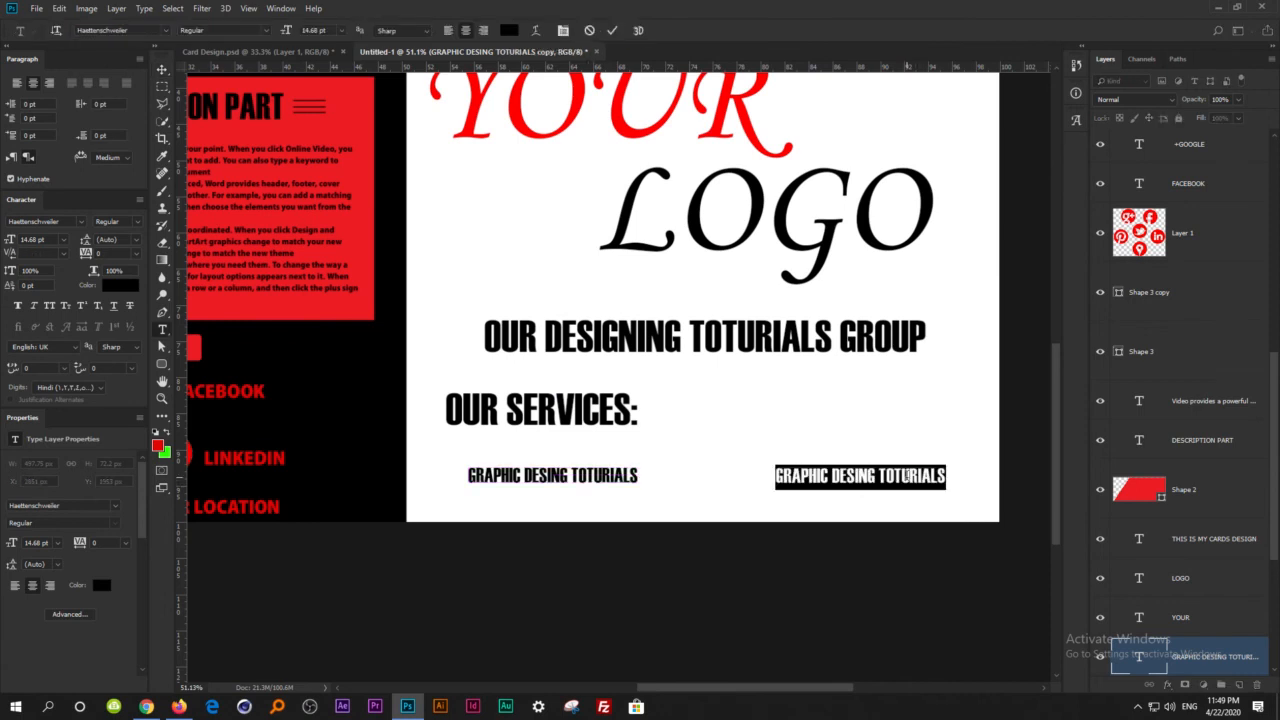
text(WER)
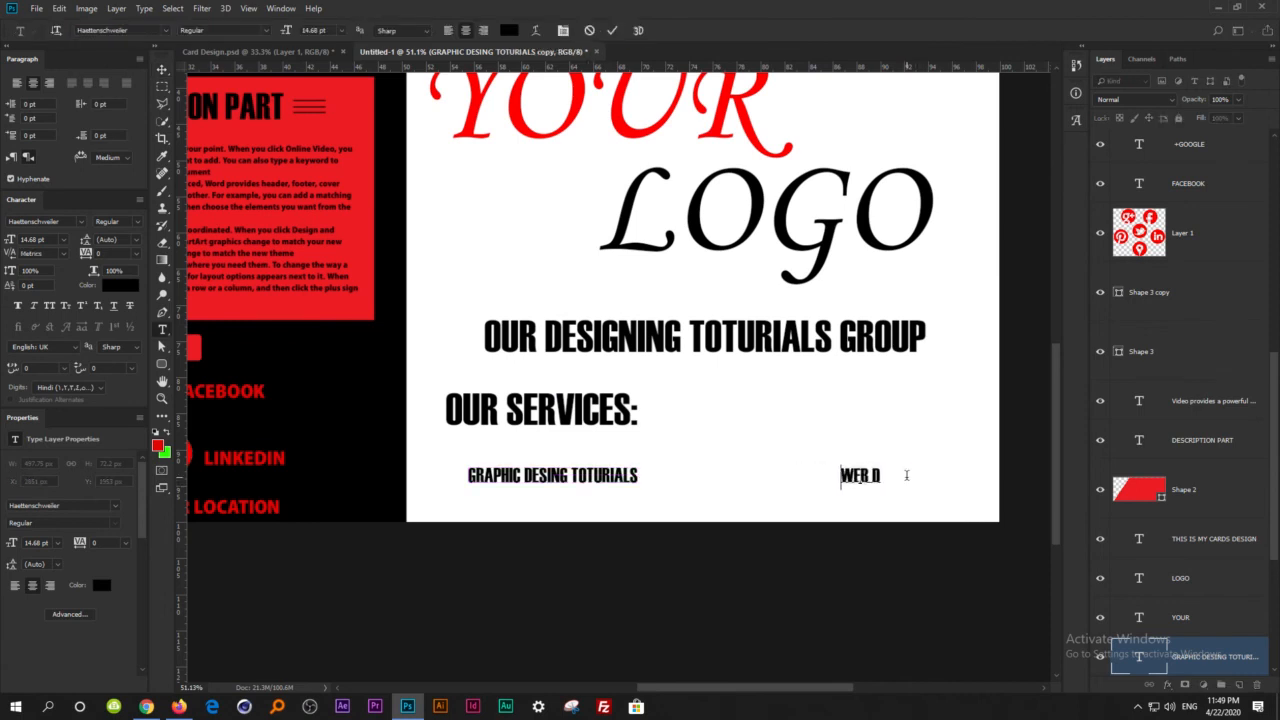
text( DEVE)
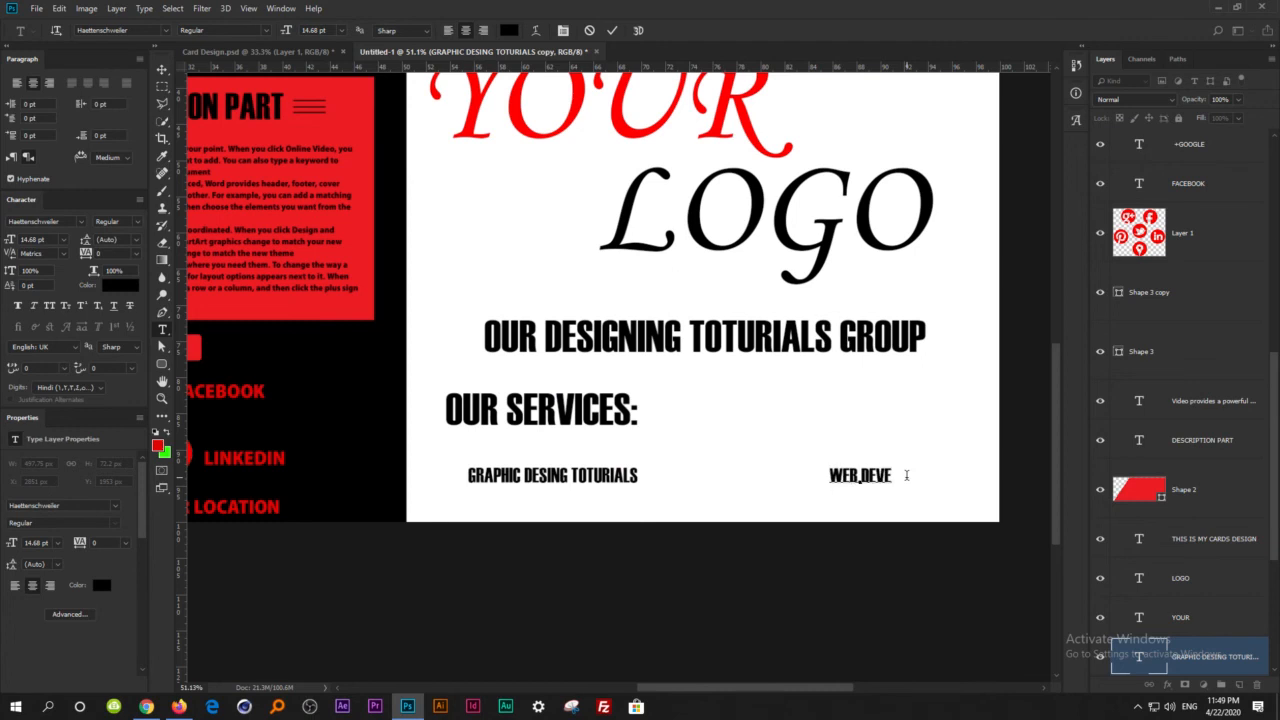
text(LOPMENT TOTU)
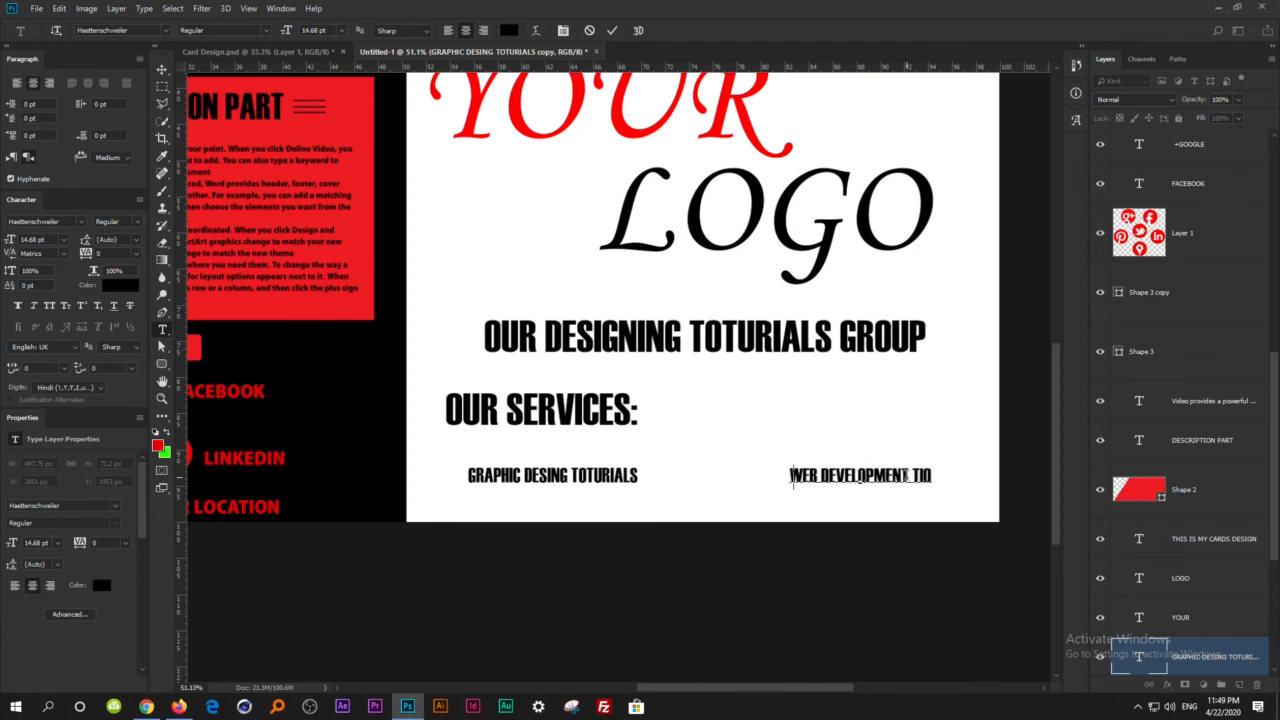
text(RIALS)
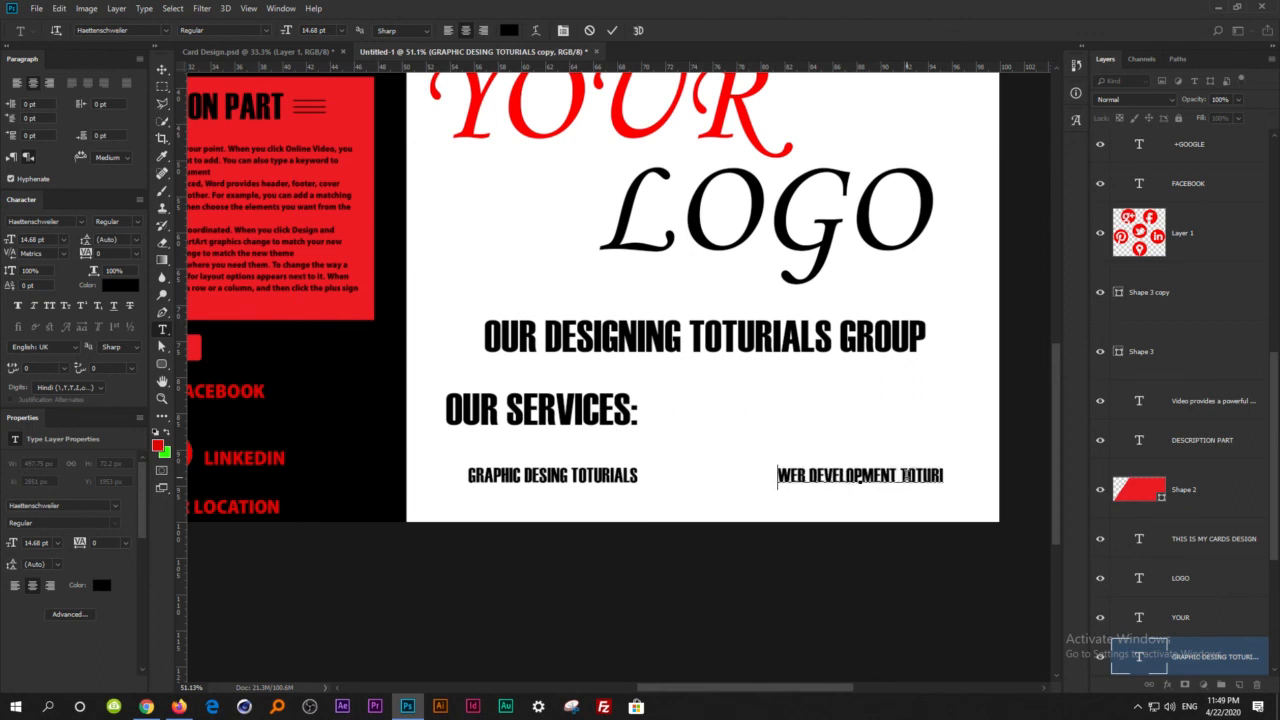
click(161, 69)
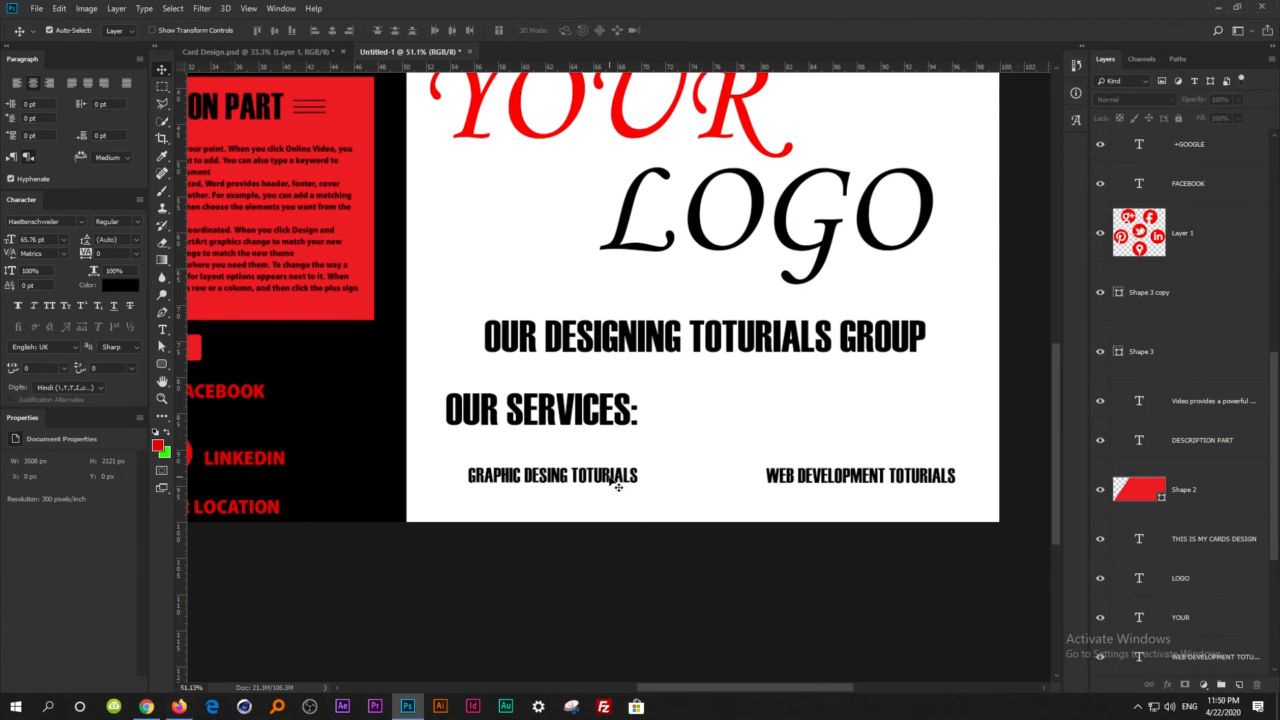
Recolour the GRAPHIC DESING TOTURIALS and WEB DEVELOPMENT TOTURIALS lines to red.
click(618, 486)
click(122, 286)
click(746, 463)
click(883, 455)
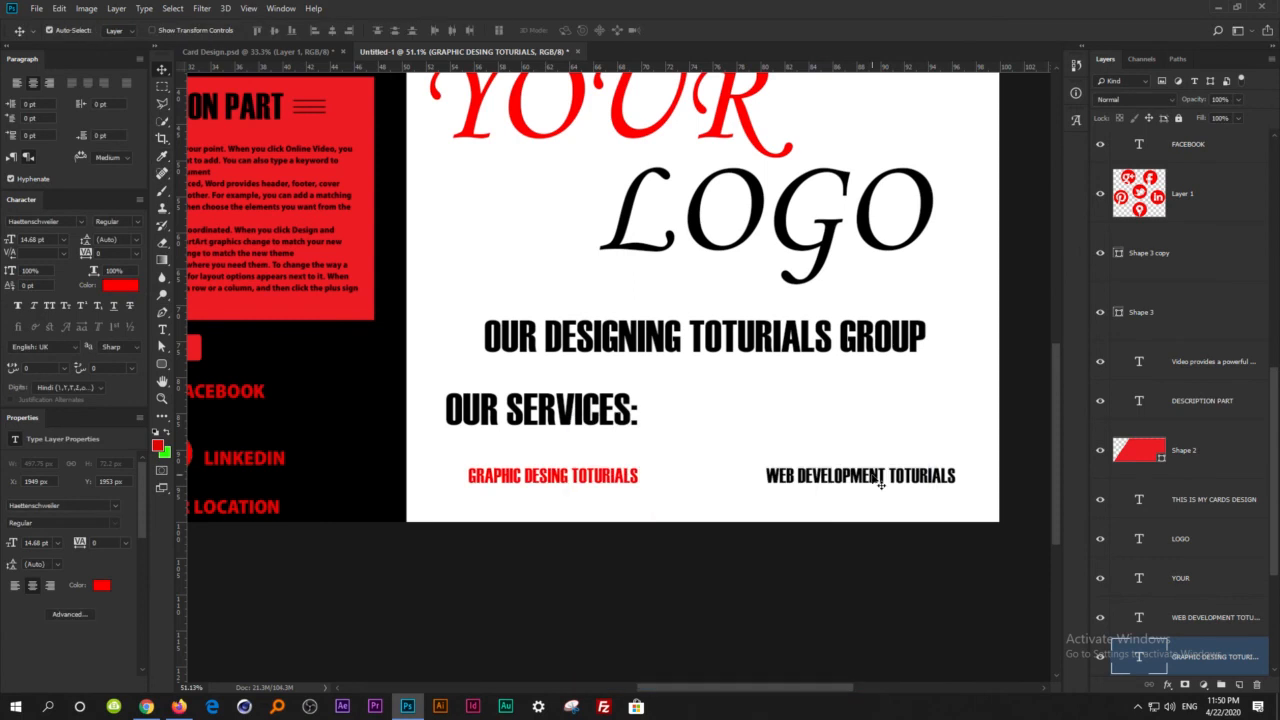
click(870, 476)
click(128, 289)
click(747, 462)
click(883, 452)
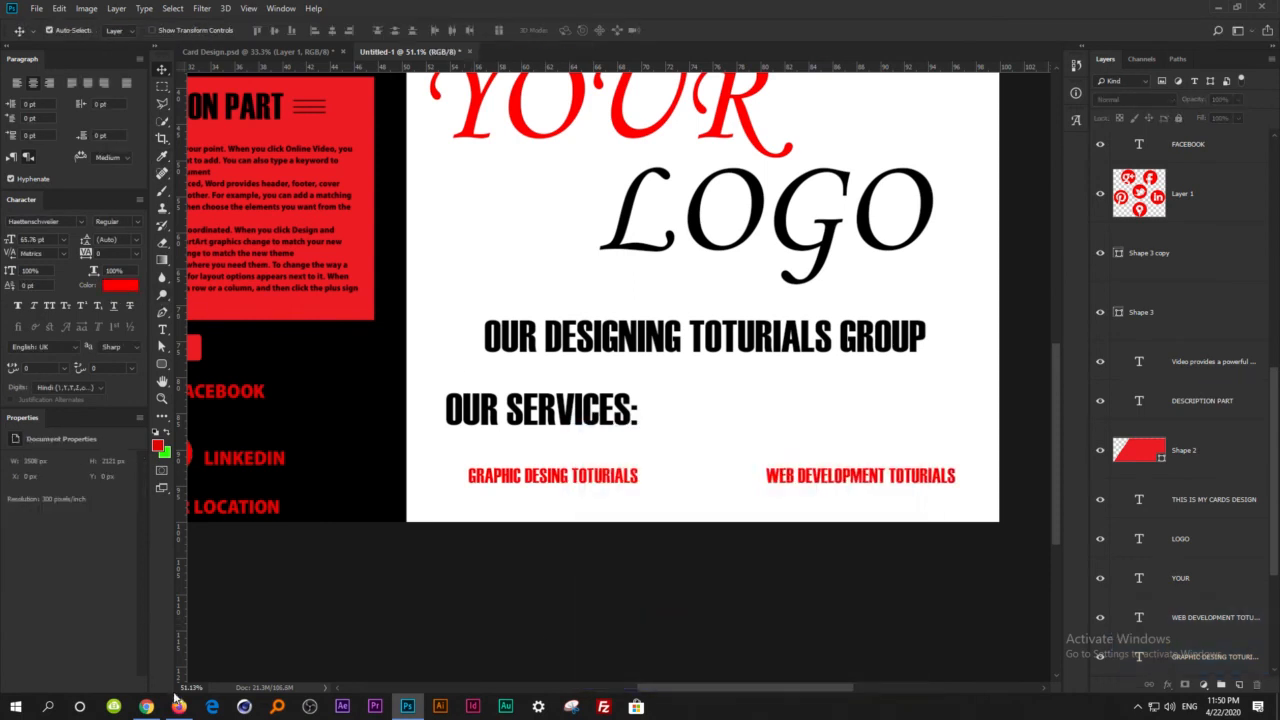
Switch to Firefox and search Google Images for "GRAPIC DESING LOGO".
click(178, 707)
scroll(562, 200, up, 4)
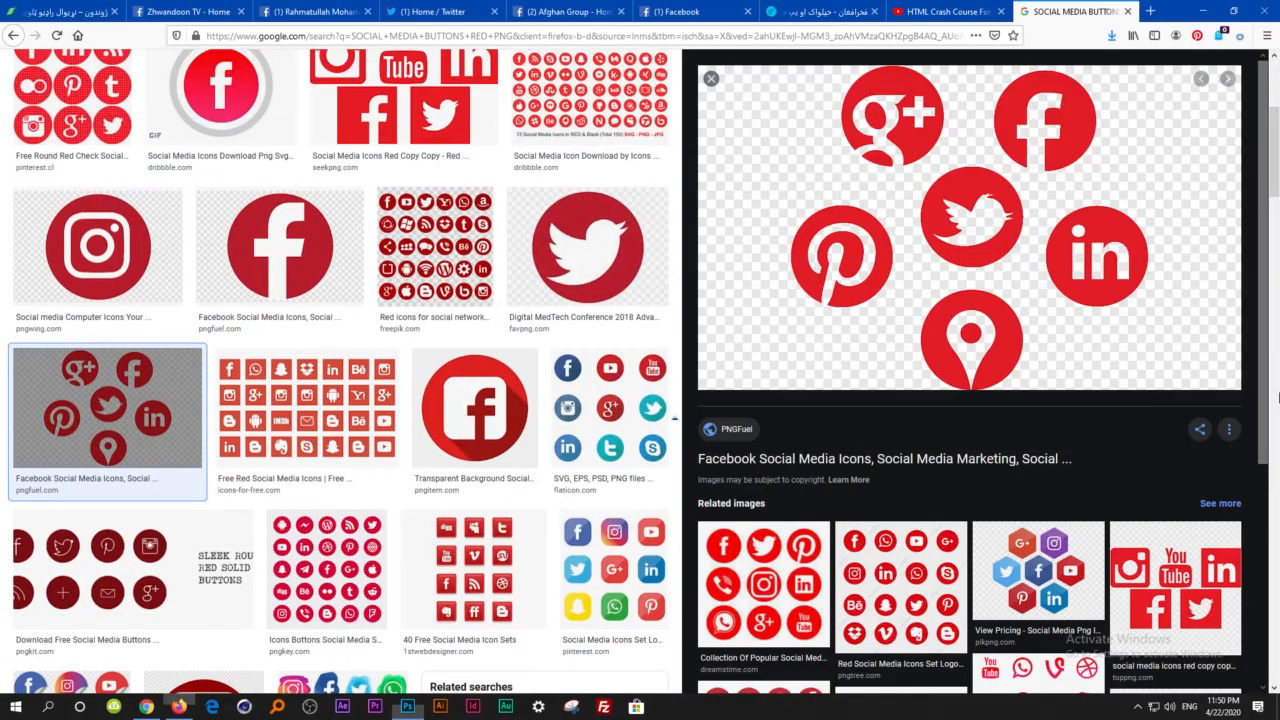
drag(1273, 150, 1260, 30)
click(358, 82)
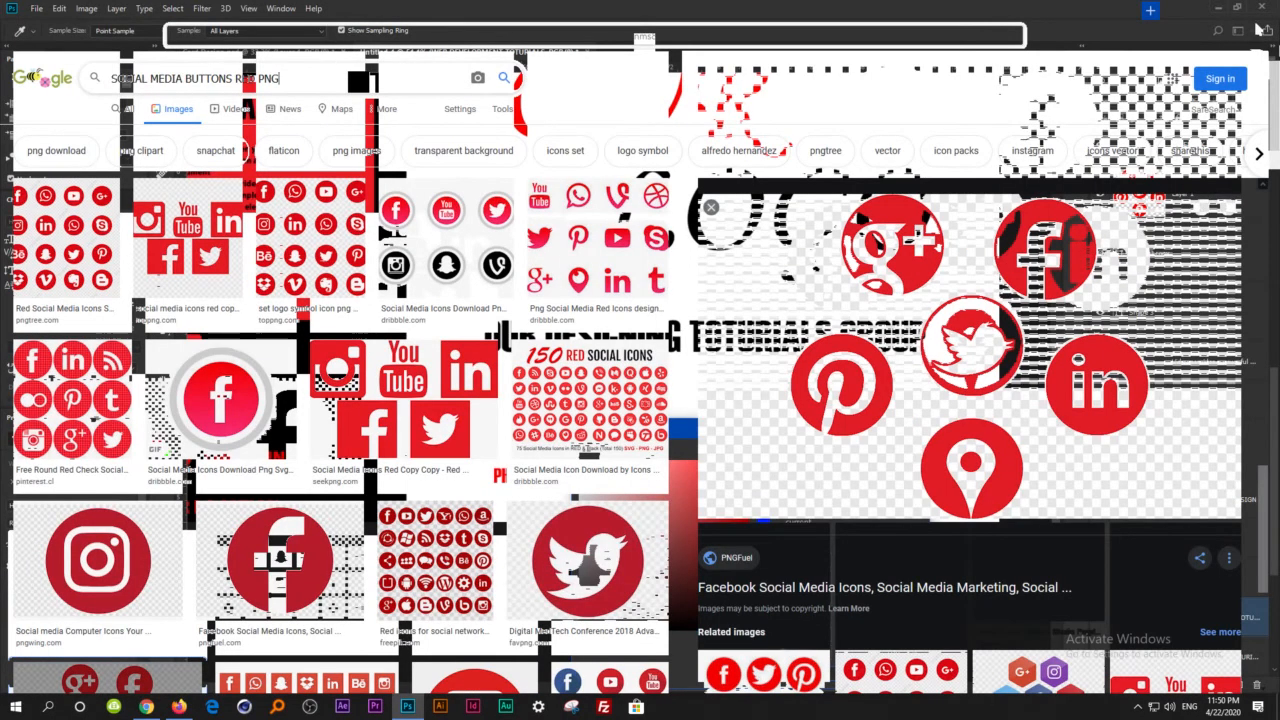
key(ctrl+a)
text(G)
text(GRA)
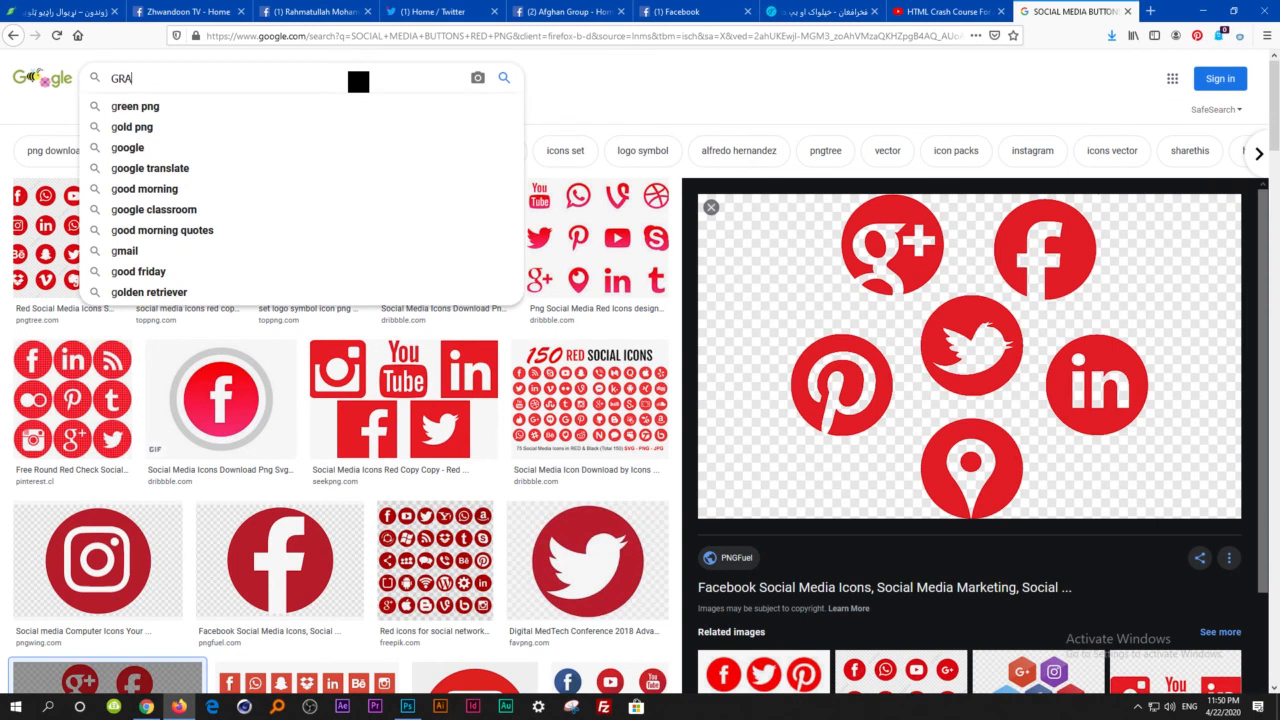
text(PIC DESING LOGO)
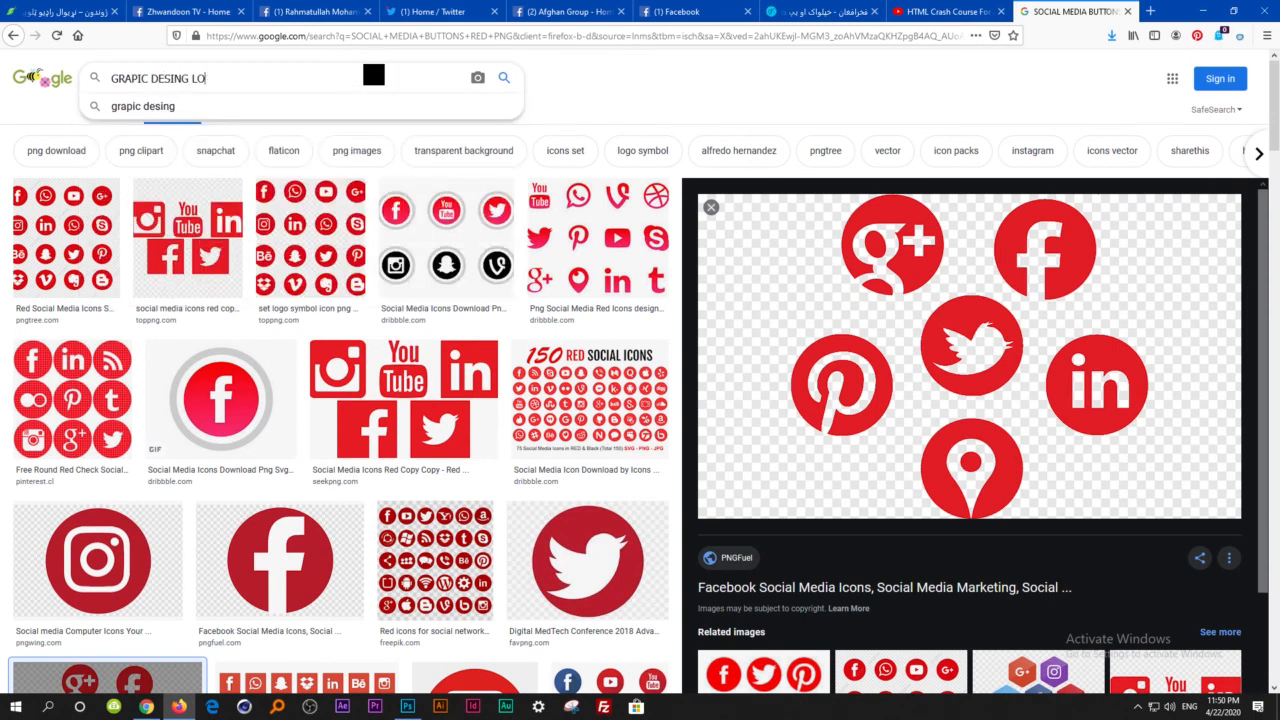
key(Return)
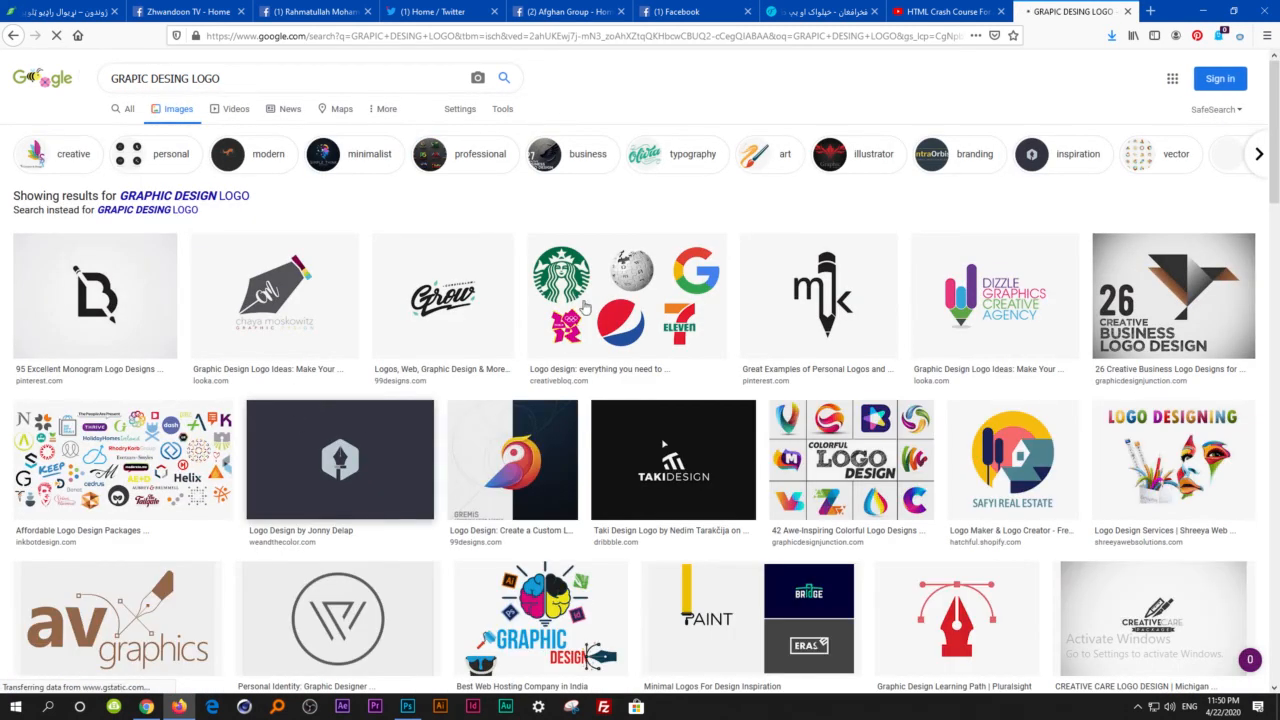
Refine the image search to "GRAPIC DESING LOGO RED" and preview the logo with overlapping red and orange circles.
click(294, 74)
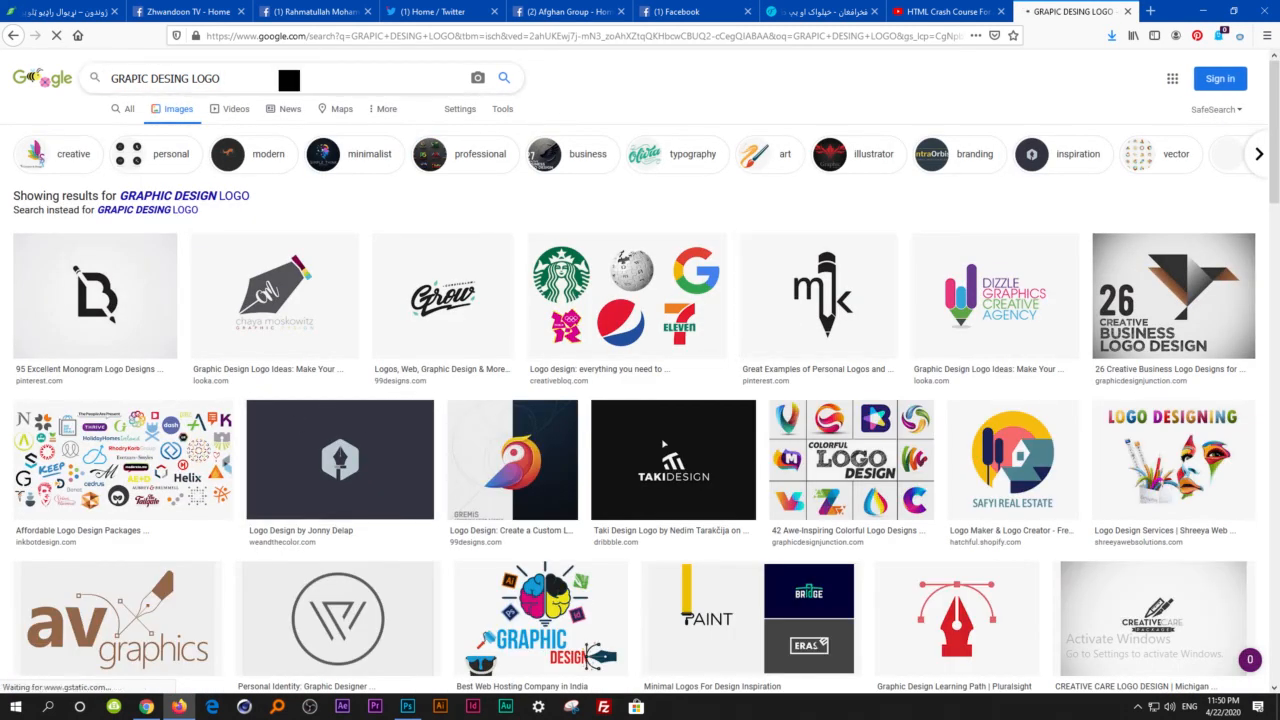
text(RR)
key(BackSpace)
text(ED)
key(Return)
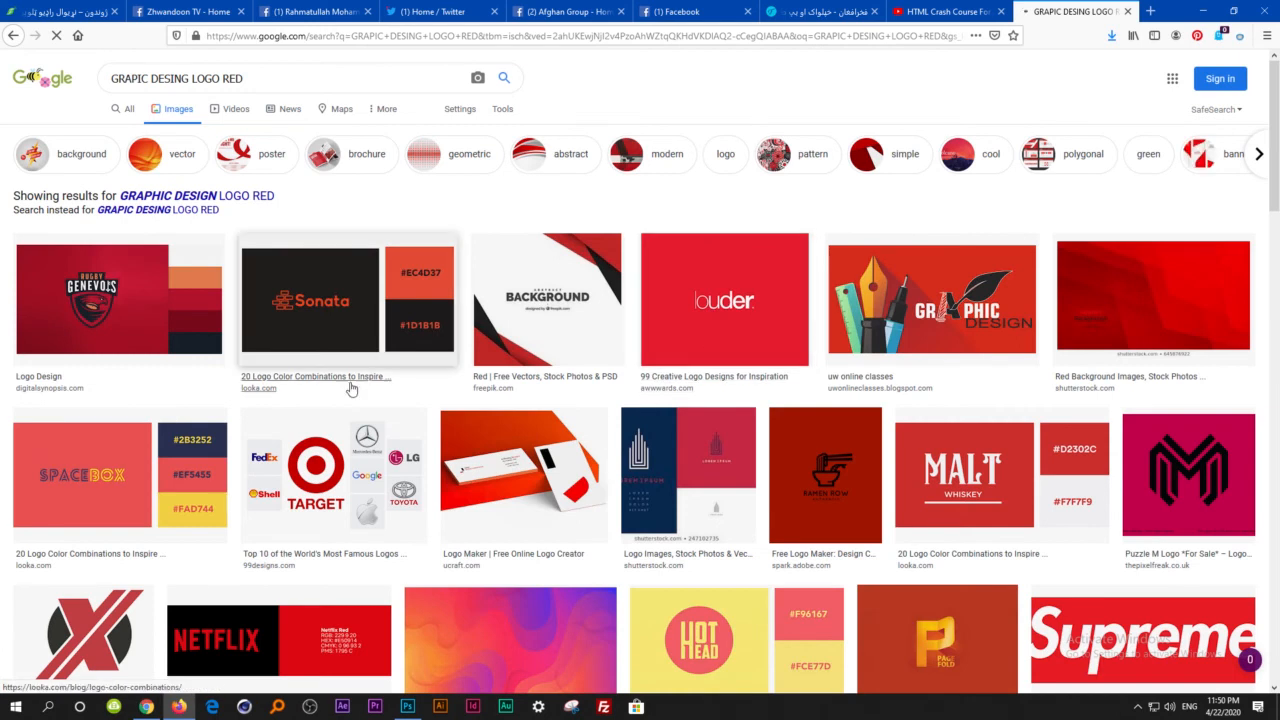
scroll(300, 420, down, 3)
scroll(675, 335, down, 1)
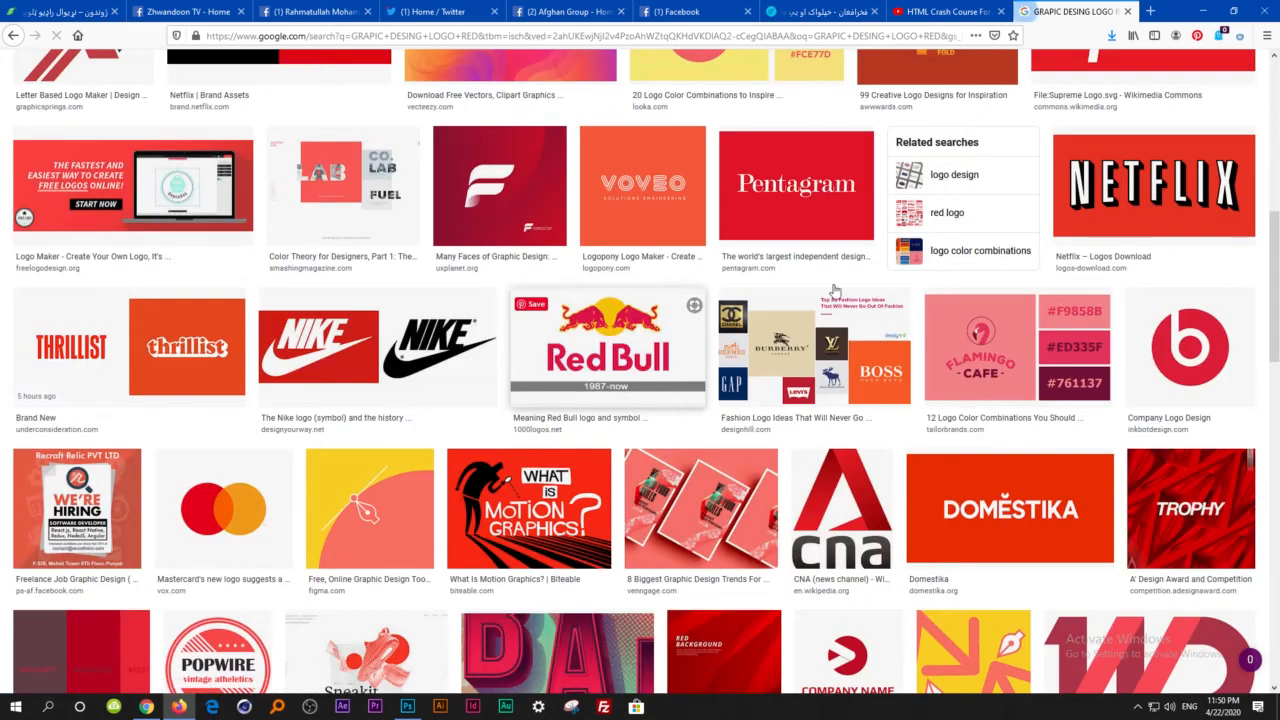
scroll(952, 362, down, 2)
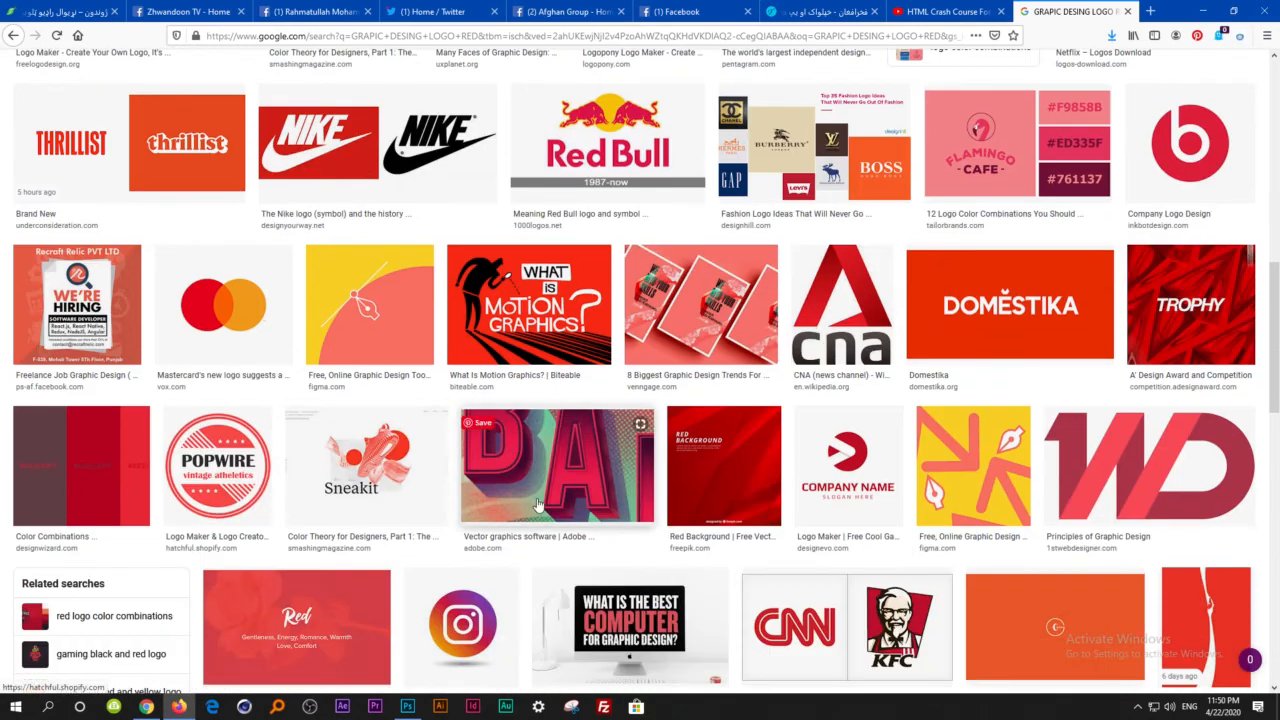
click(226, 303)
scroll(471, 371, up, 10)
Search images for "GRAPIC DESING" and save the colourful face and pencils picture to the Desktop as best-laptops-for-graphic-designers.jpg.
click(260, 80)
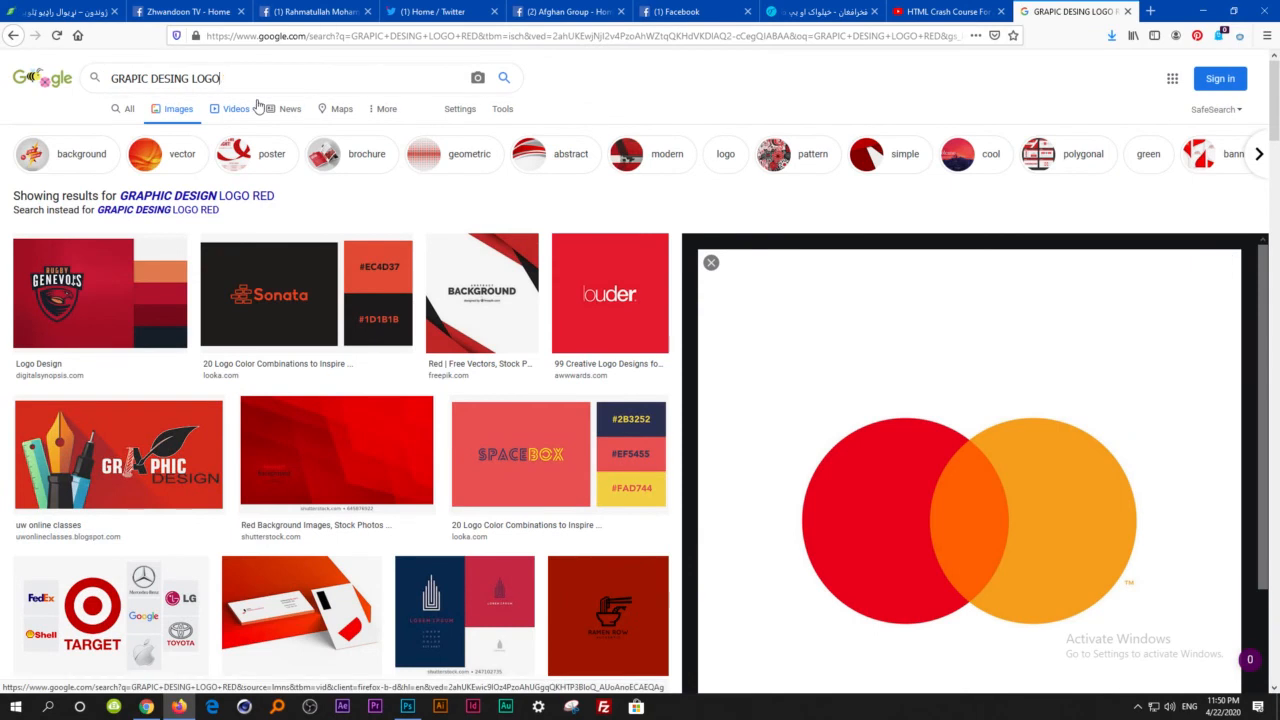
key(Return)
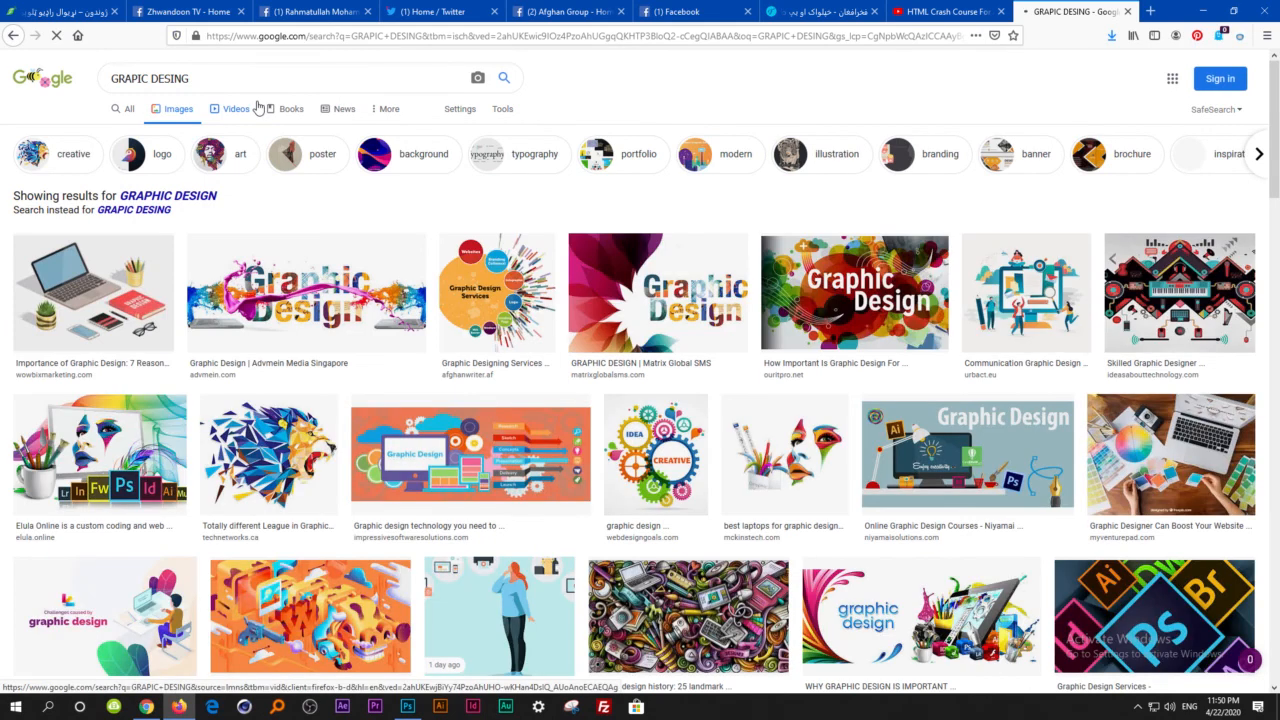
click(735, 490)
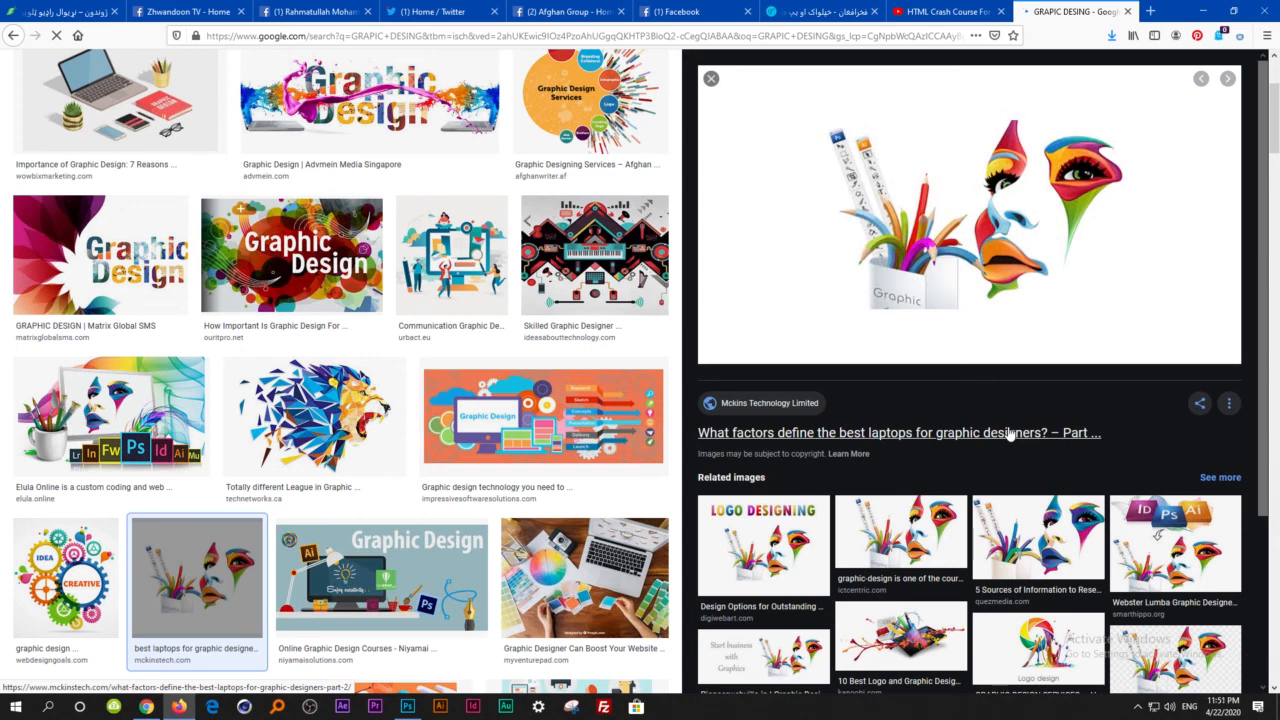
right_click(904, 210)
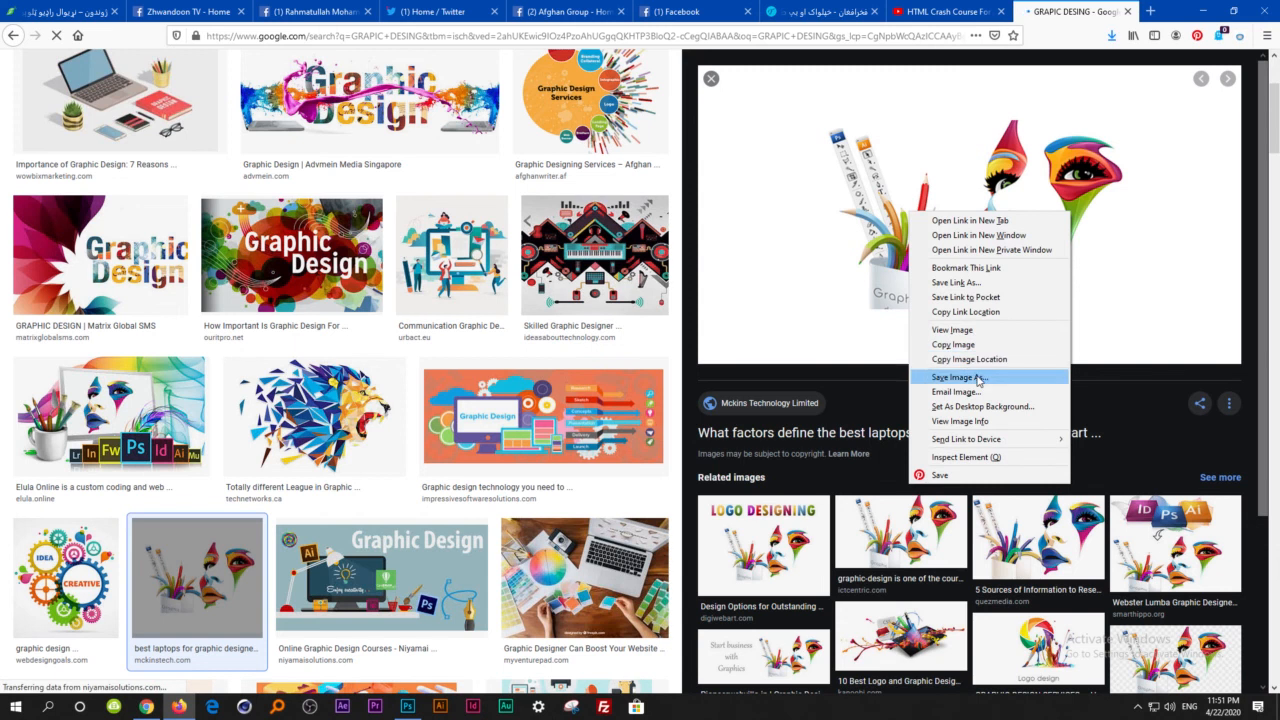
click(769, 343)
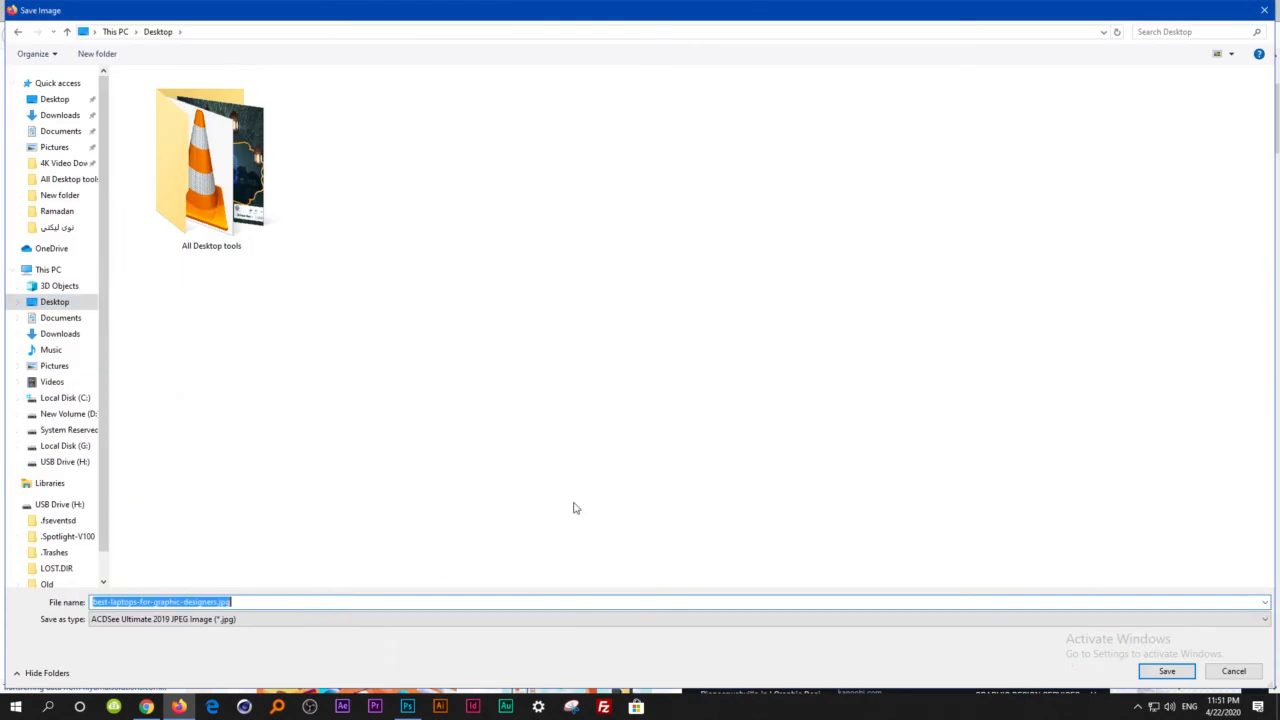
key(Return)
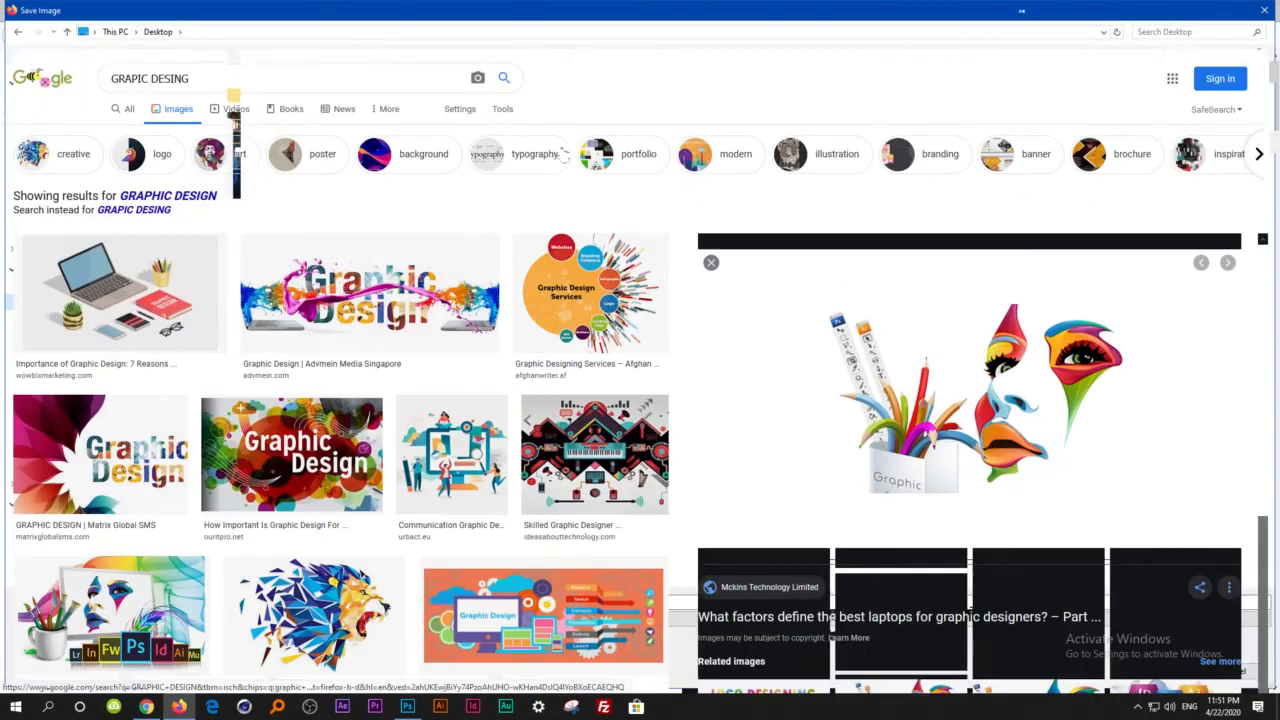
Search Google Images for "WEB DEVELOPMETN".
key(ctrl+a)
text(AWL)
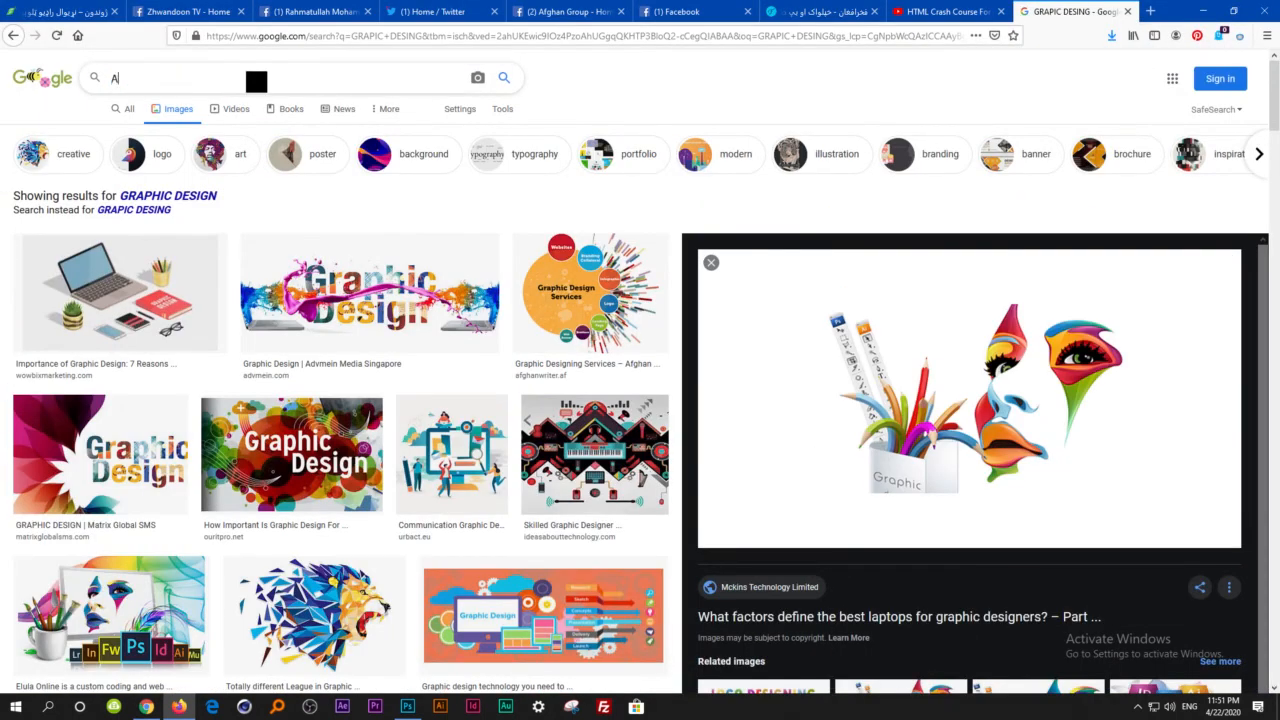
key(BackSpace)
key(BackSpace)
key(BackSpace)
text(WEB DEVEL)
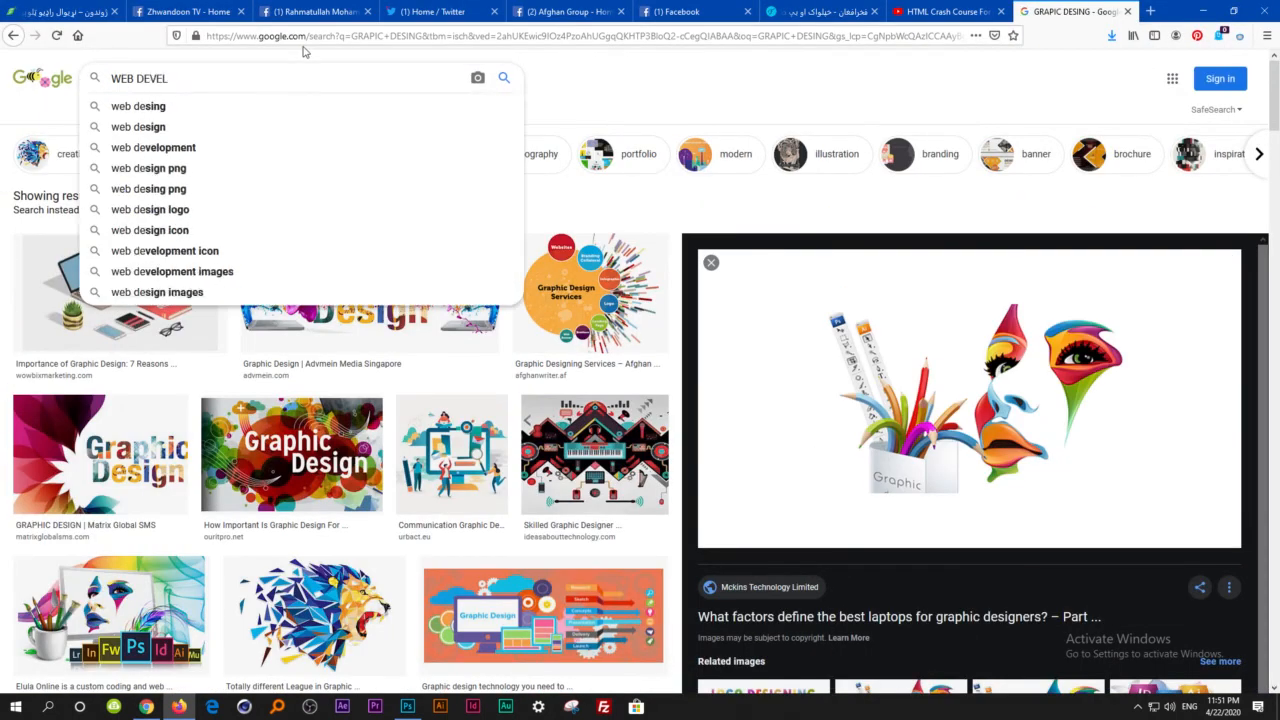
text(O[M)
key(BackSpace)
key(BackSpace)
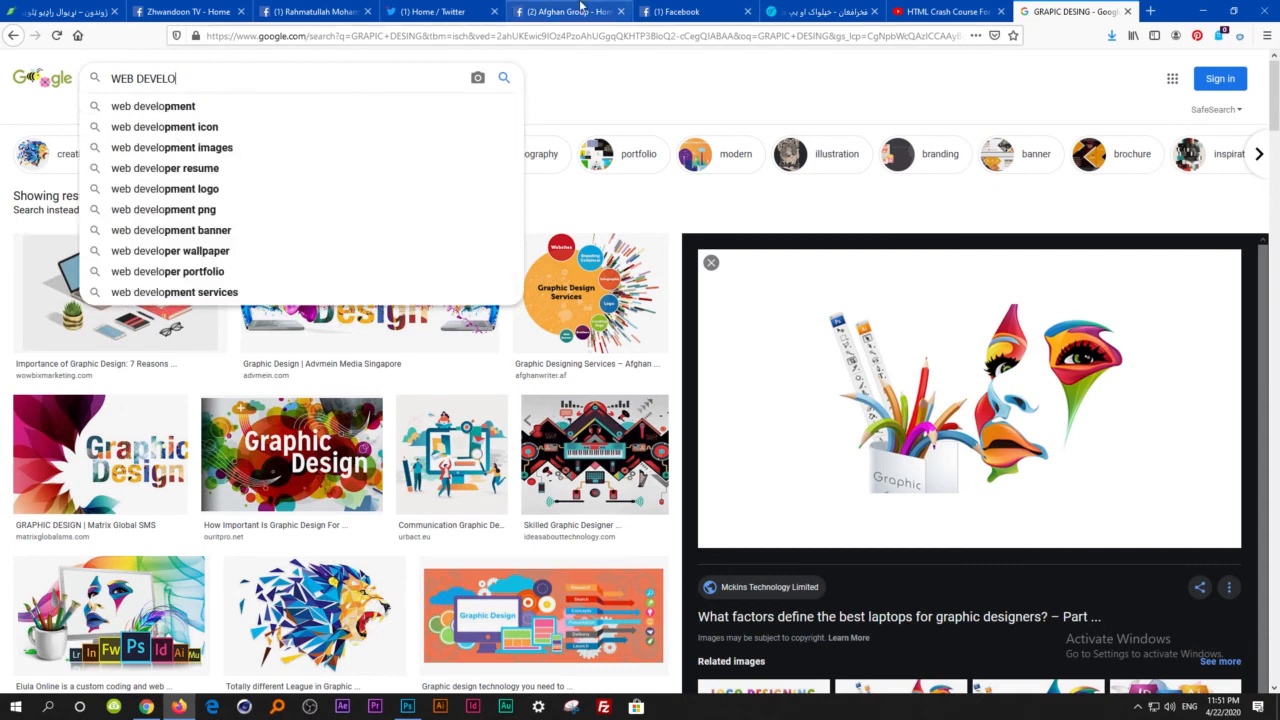
text(PPMETN)
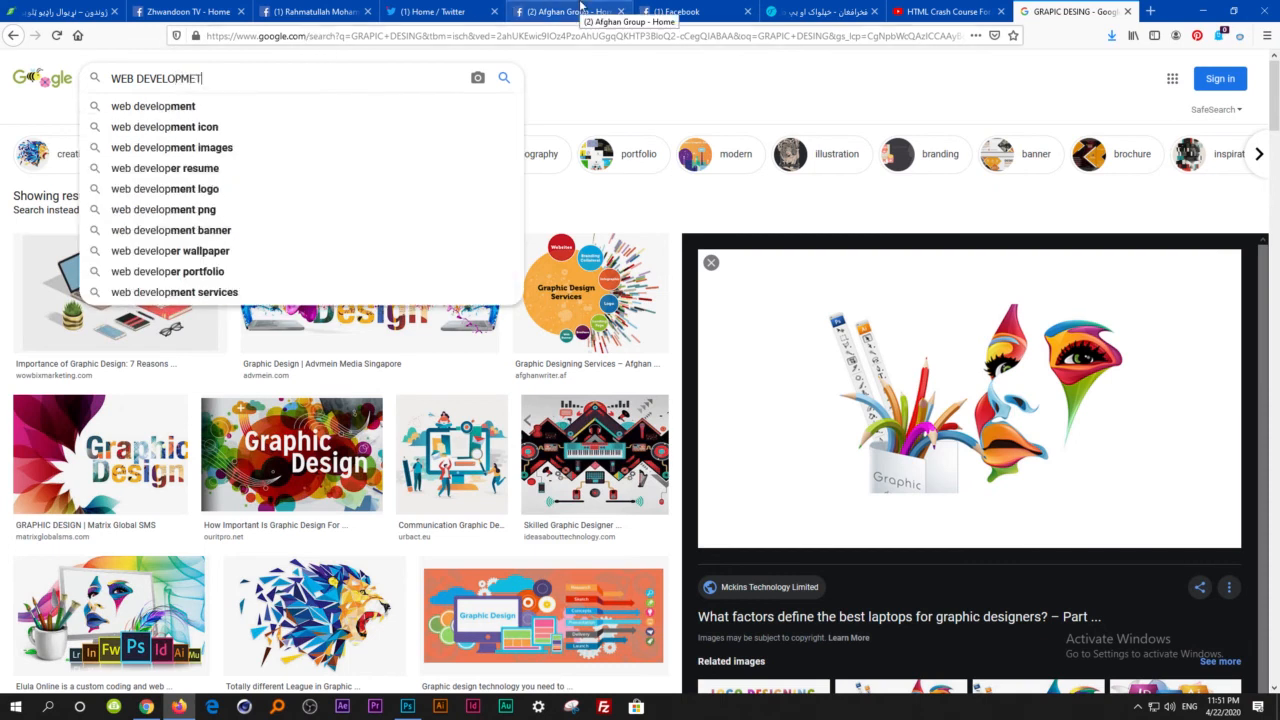
key(Return)
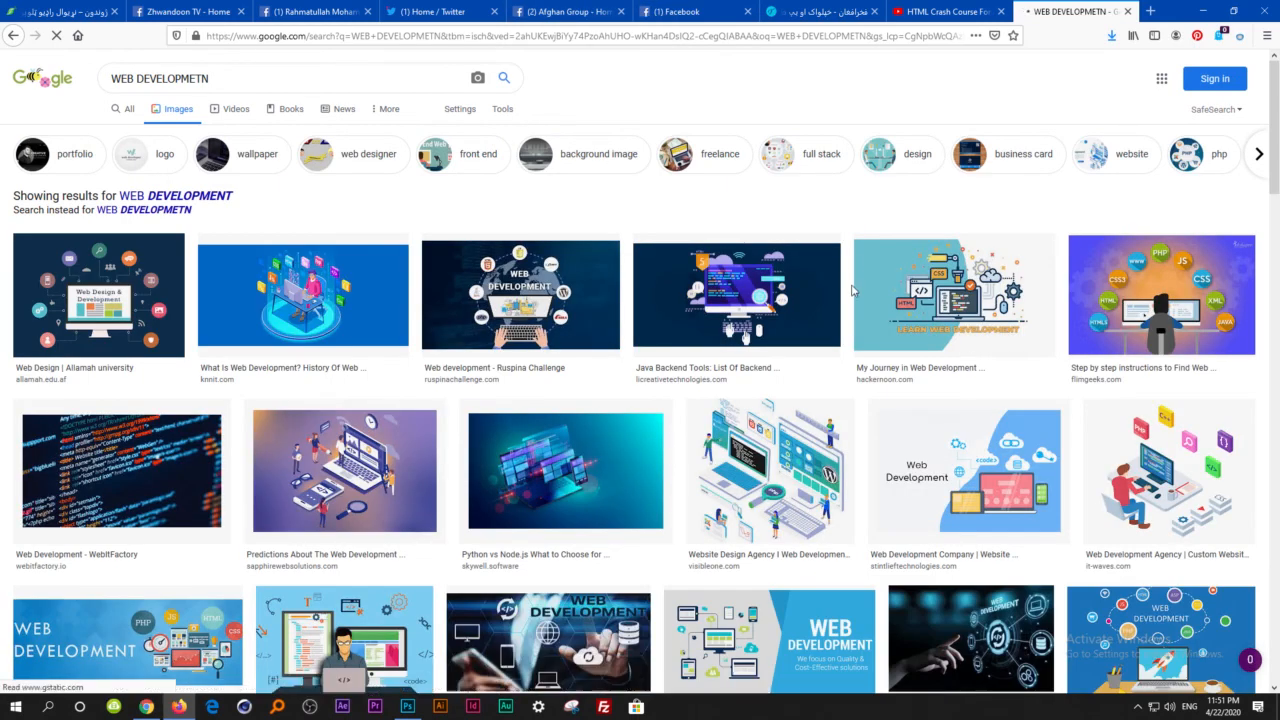
Look through the web development images and preview the illustration of a person sitting cross-legged with a blue laptop.
scroll(946, 326, down, 2)
scroll(1022, 352, down, 4)
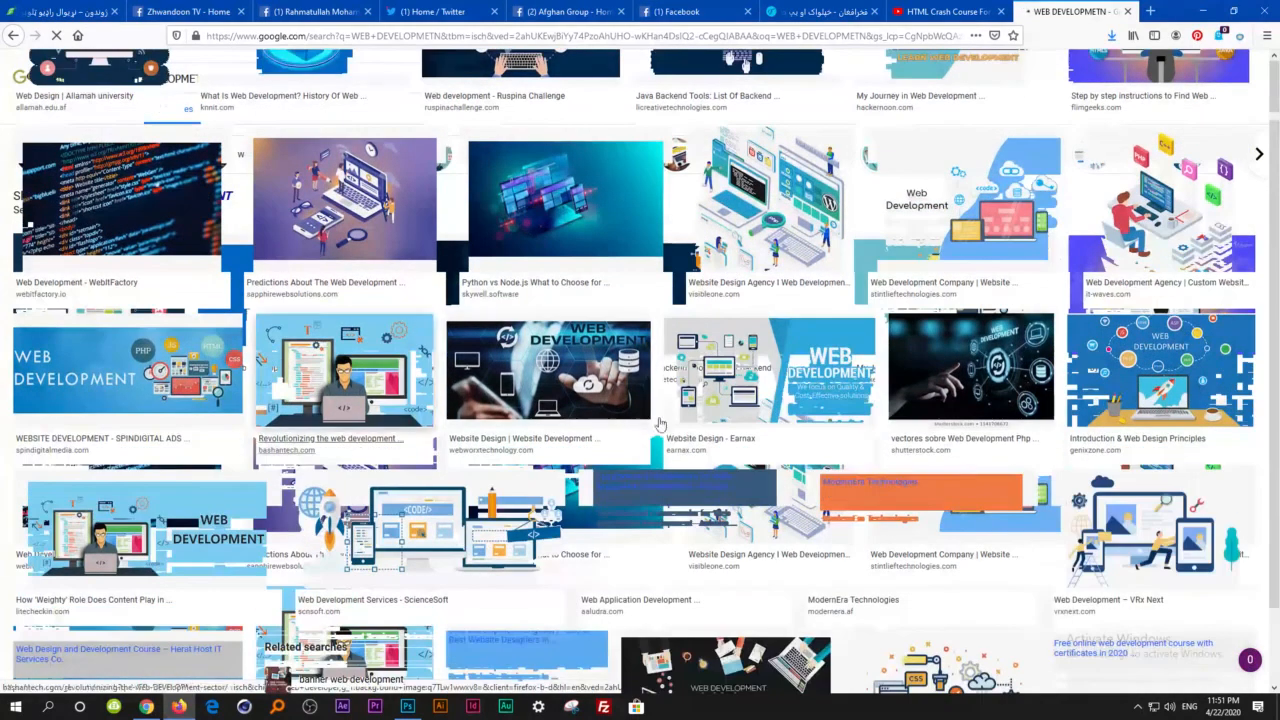
scroll(830, 425, up, 7)
scroll(643, 175, down, 6)
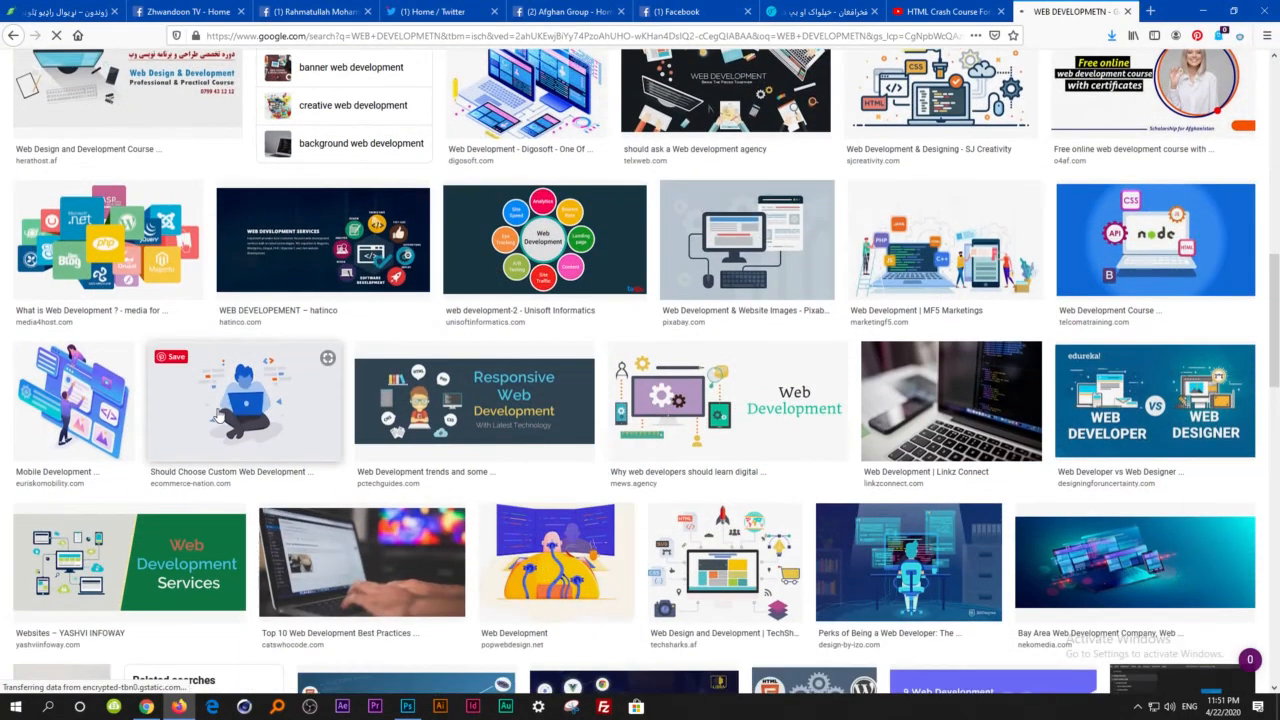
click(245, 420)
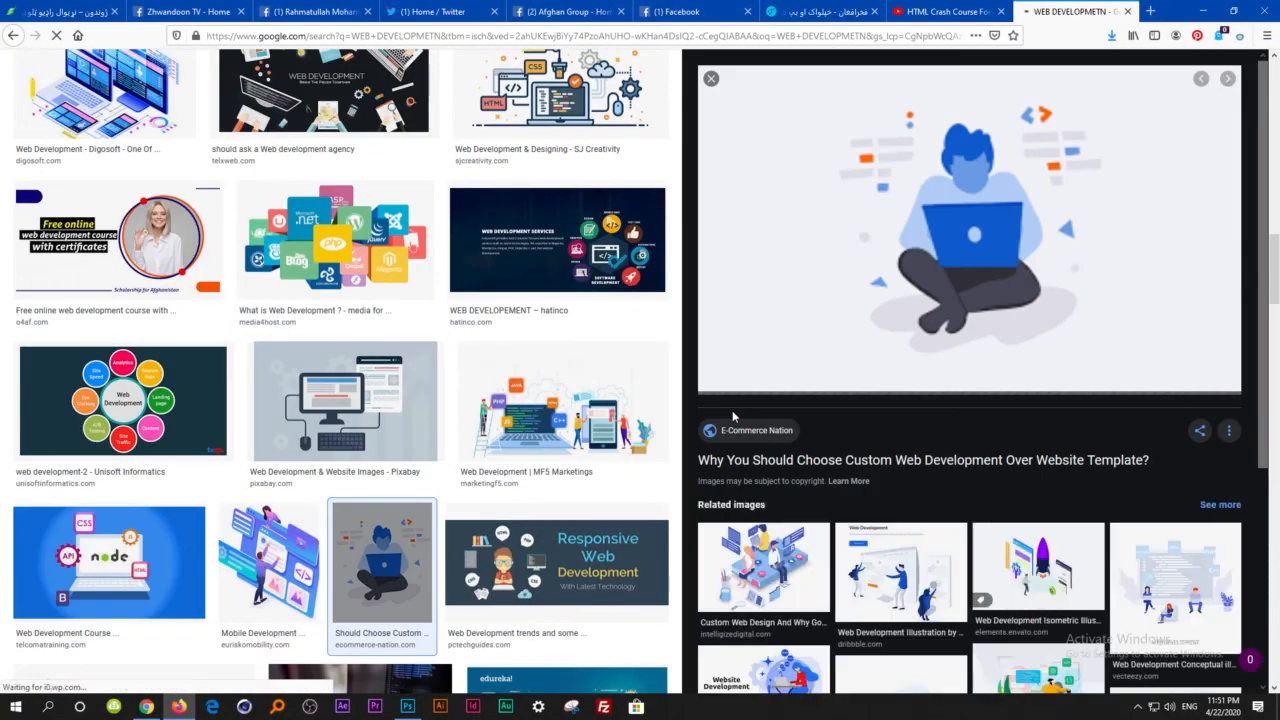
Save the previewed blue laptop illustration to the Desktop as Why-You-Should-Choose-Custom-Web-Development-Over-Website-Template-4.png.
right_click(1060, 207)
click(1110, 369)
key(Return)
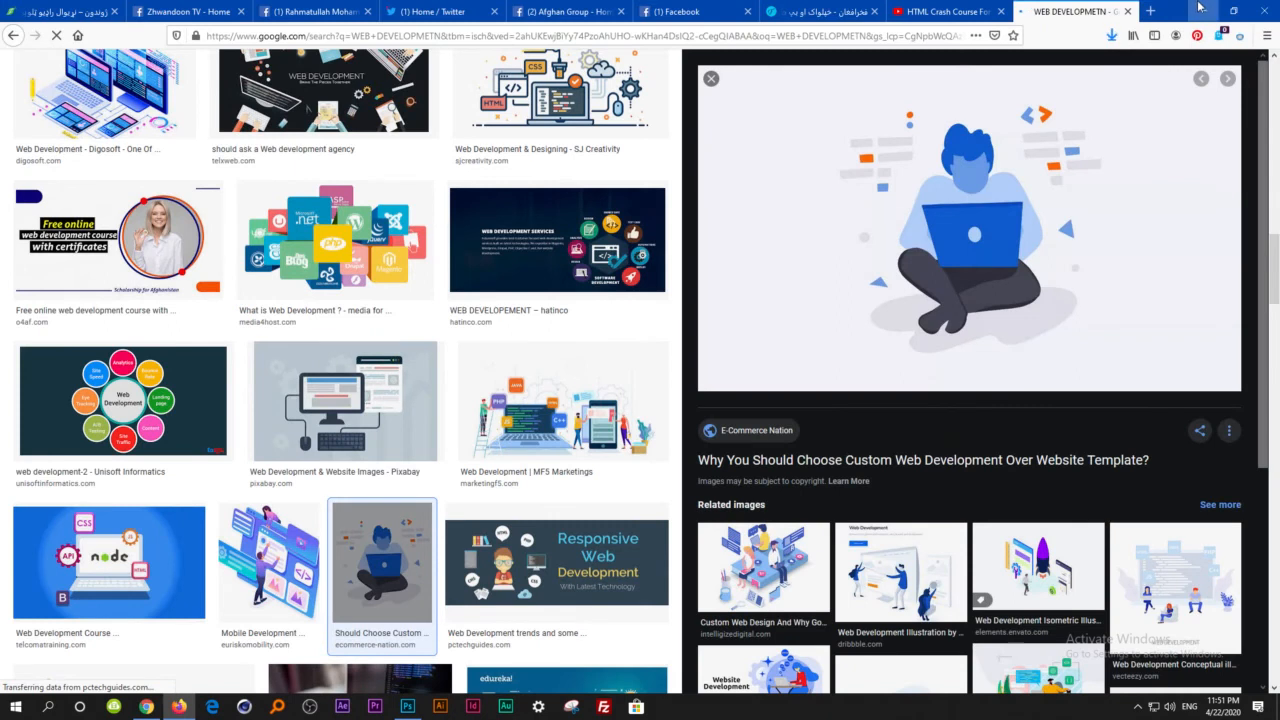
Switch to Photoshop and open the face and pencils picture 1.jpg from the Desktop.
key(alt+Tab)
key(ctrl+o)
drag(695, 72, 318, 310)
click(1166, 671)
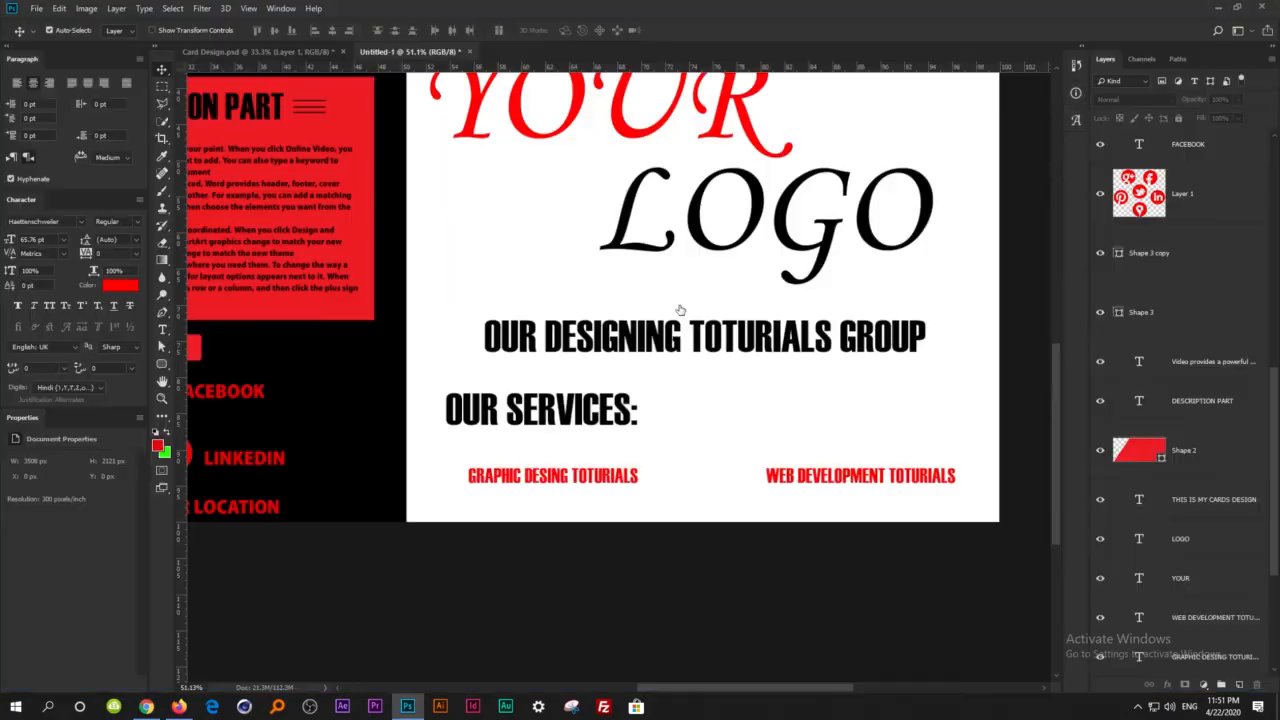
click(604, 264)
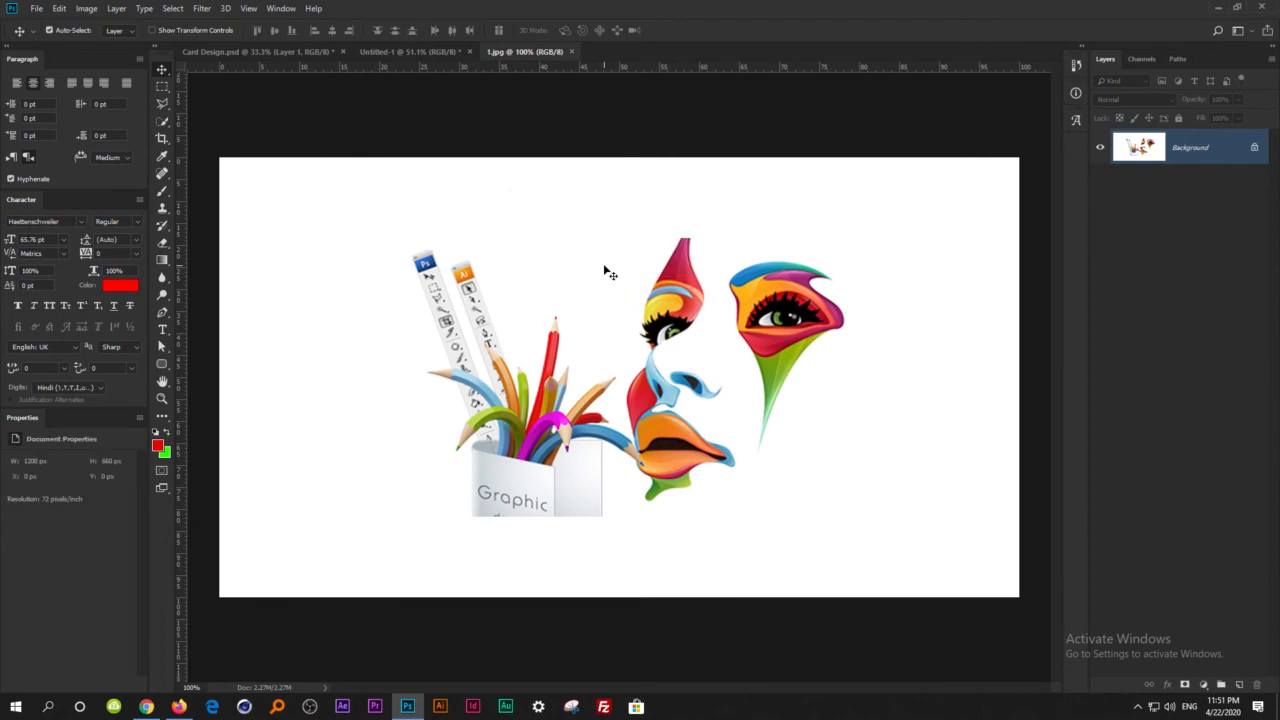
Open the laptop illustration from the Desktop in Paint and re-save it in PNG format, replacing the existing file.
key(ctrl+o)
click(617, 234)
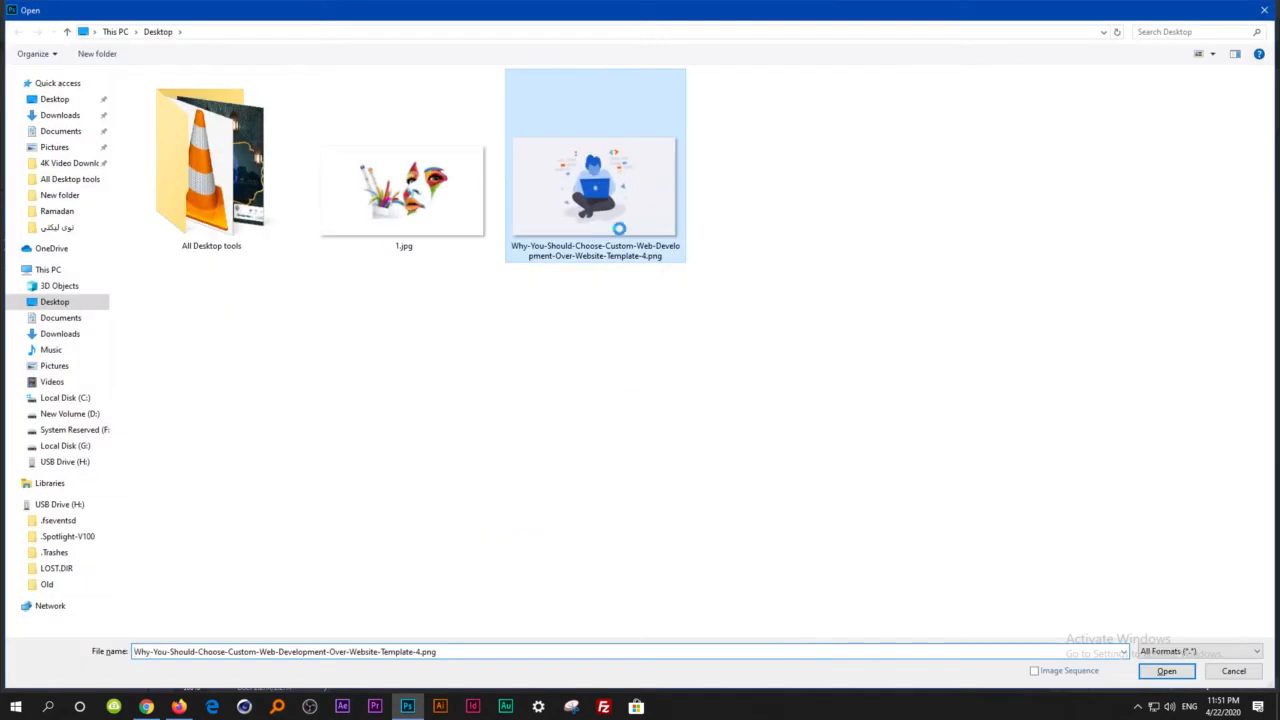
right_click(647, 197)
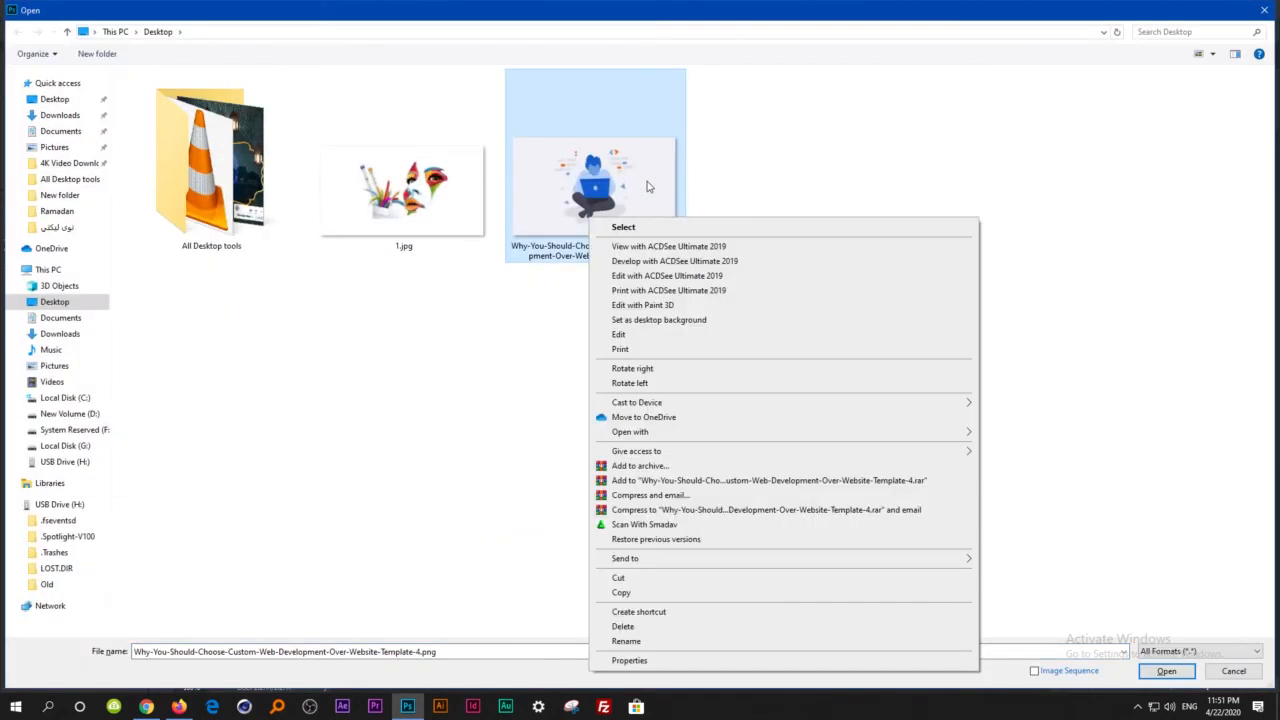
click(644, 337)
click(18, 22)
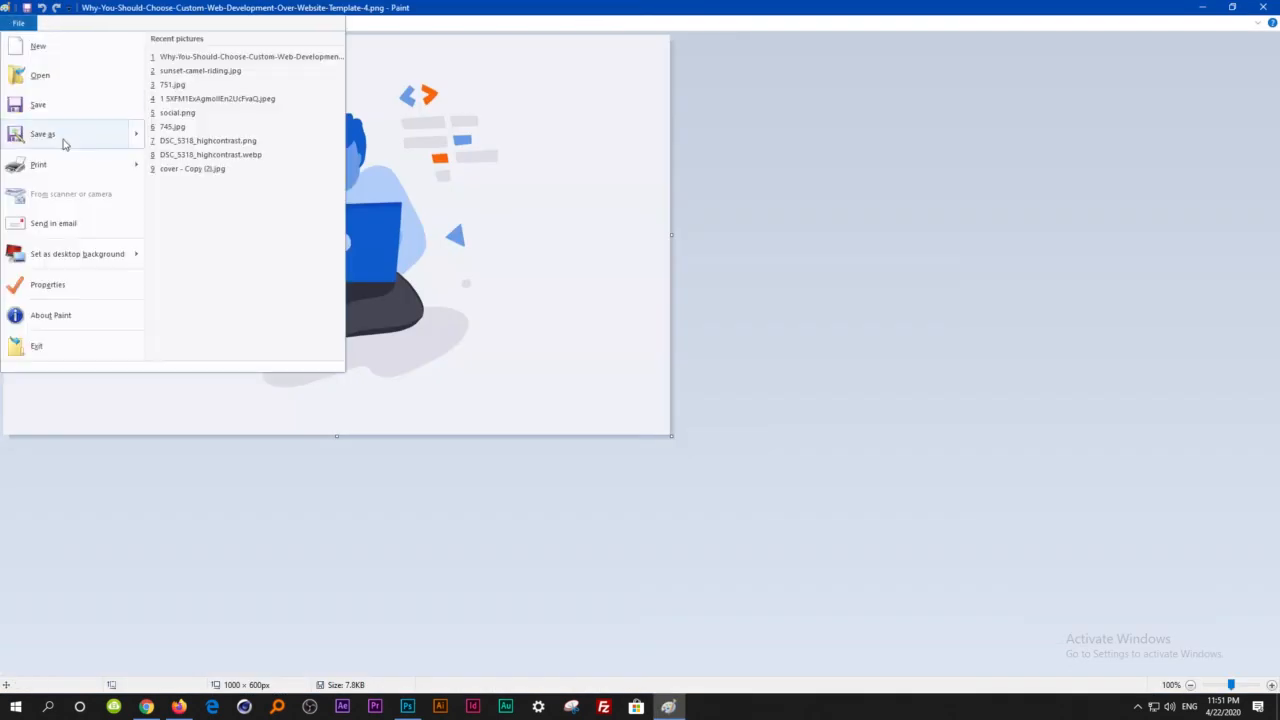
click(55, 133)
click(406, 290)
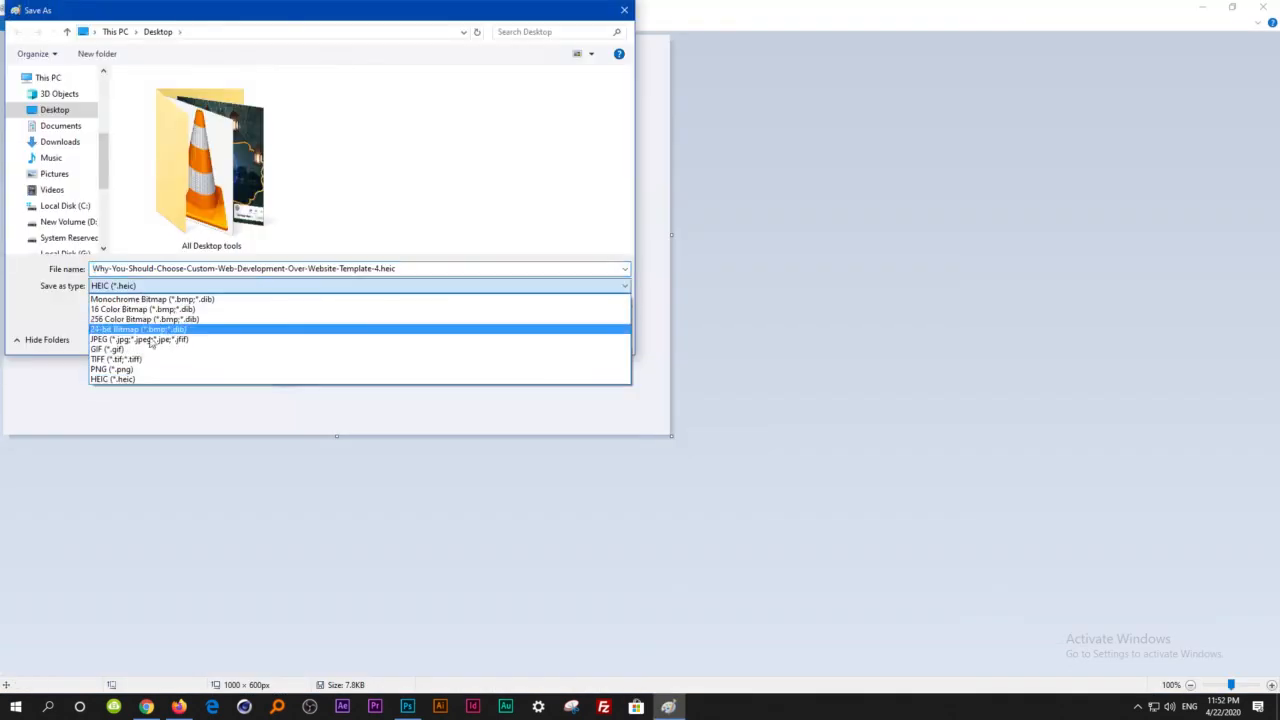
click(157, 367)
click(506, 341)
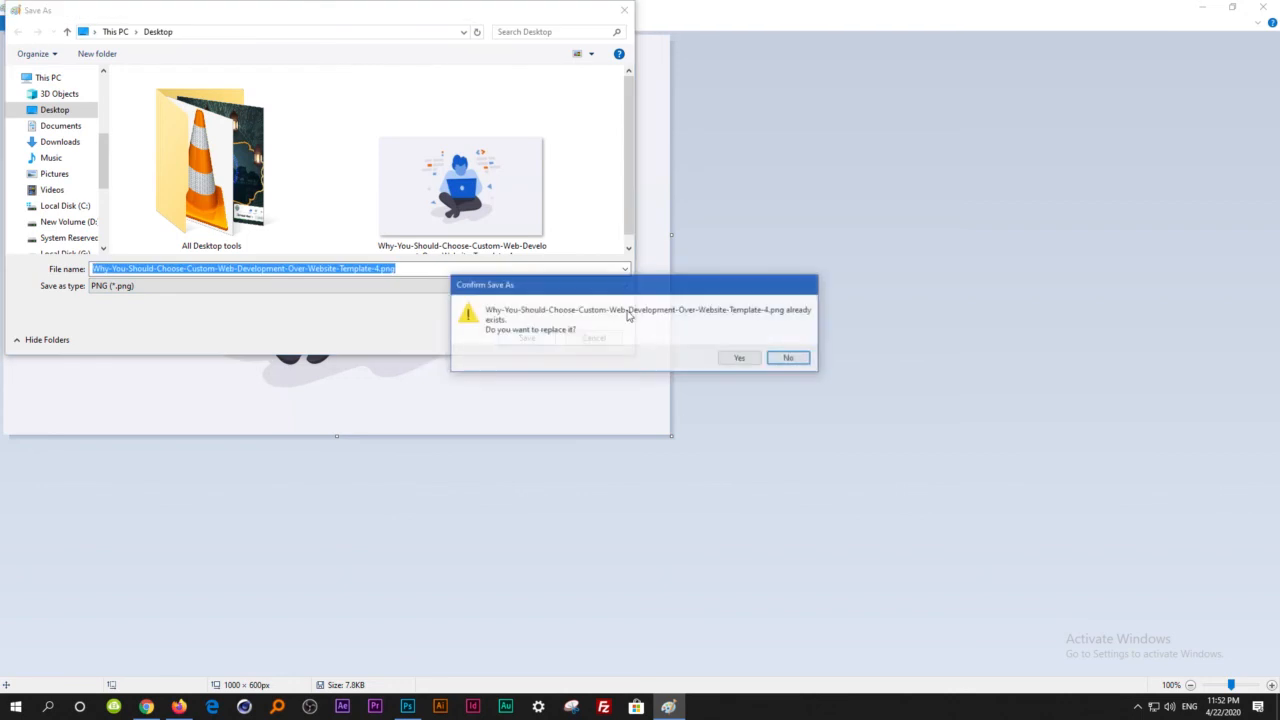
click(728, 360)
click(682, 381)
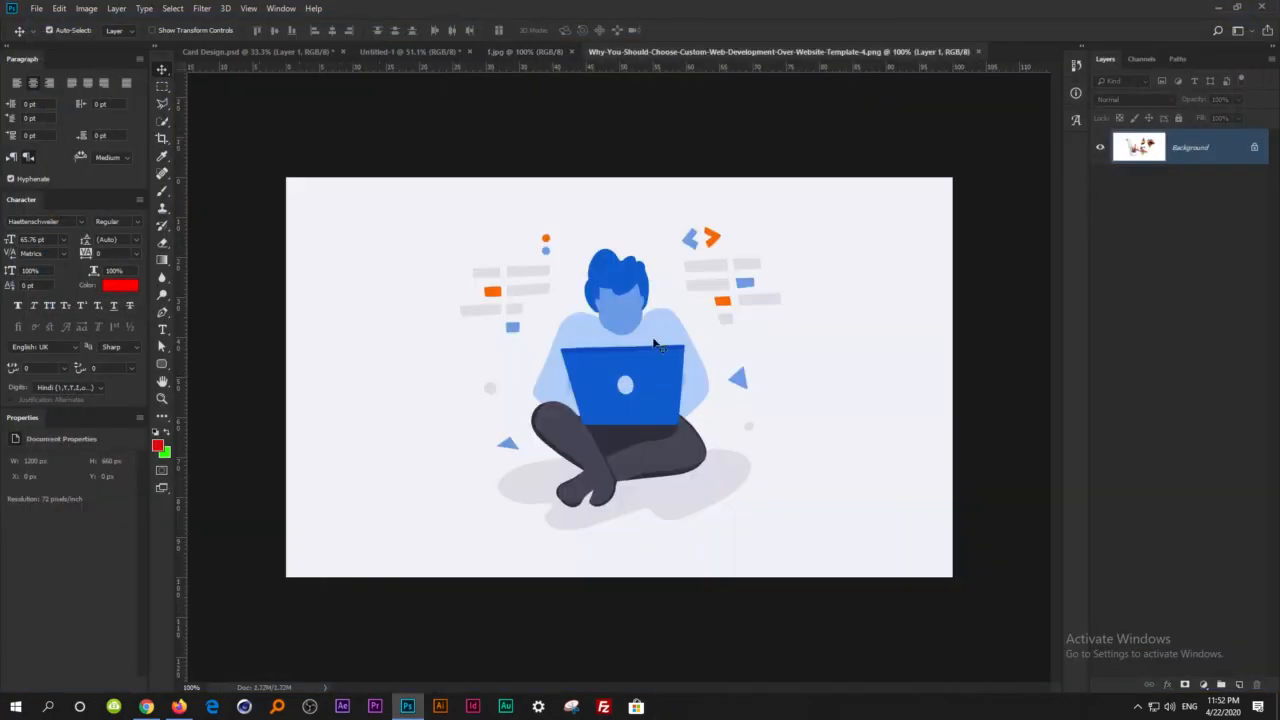
drag(655, 345, 763, 480)
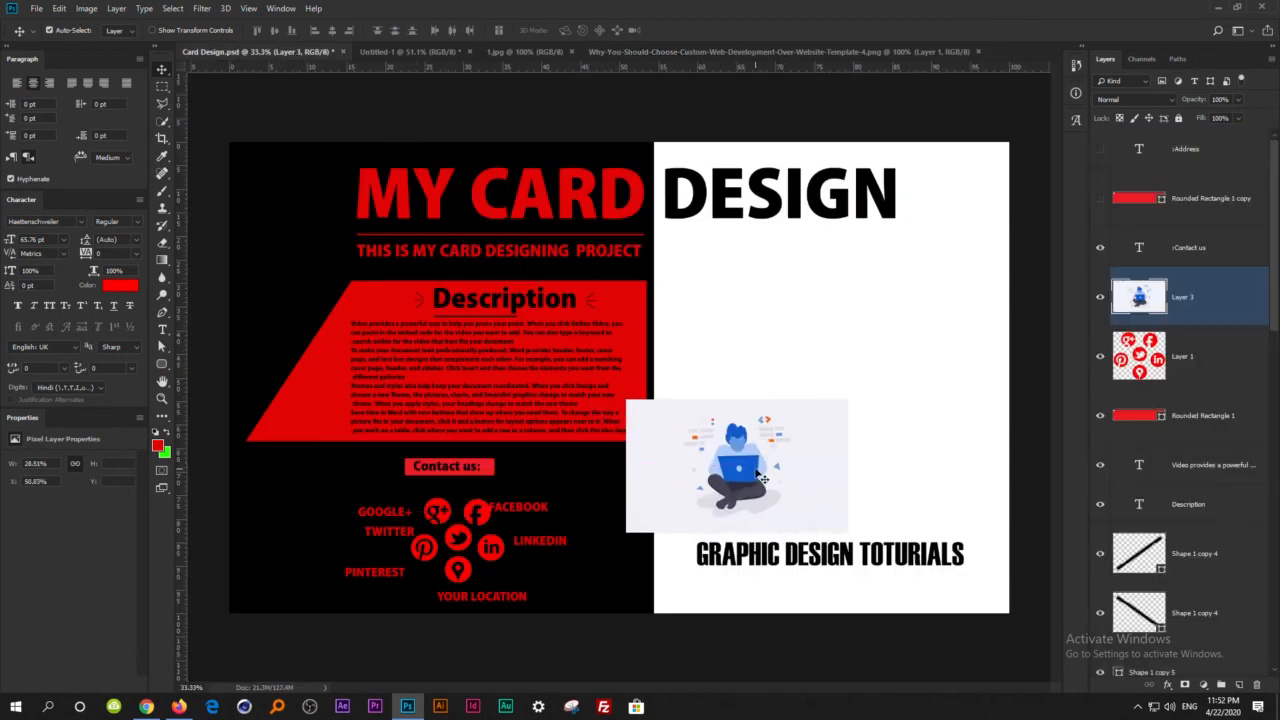
key(ctrl+z)
click(425, 51)
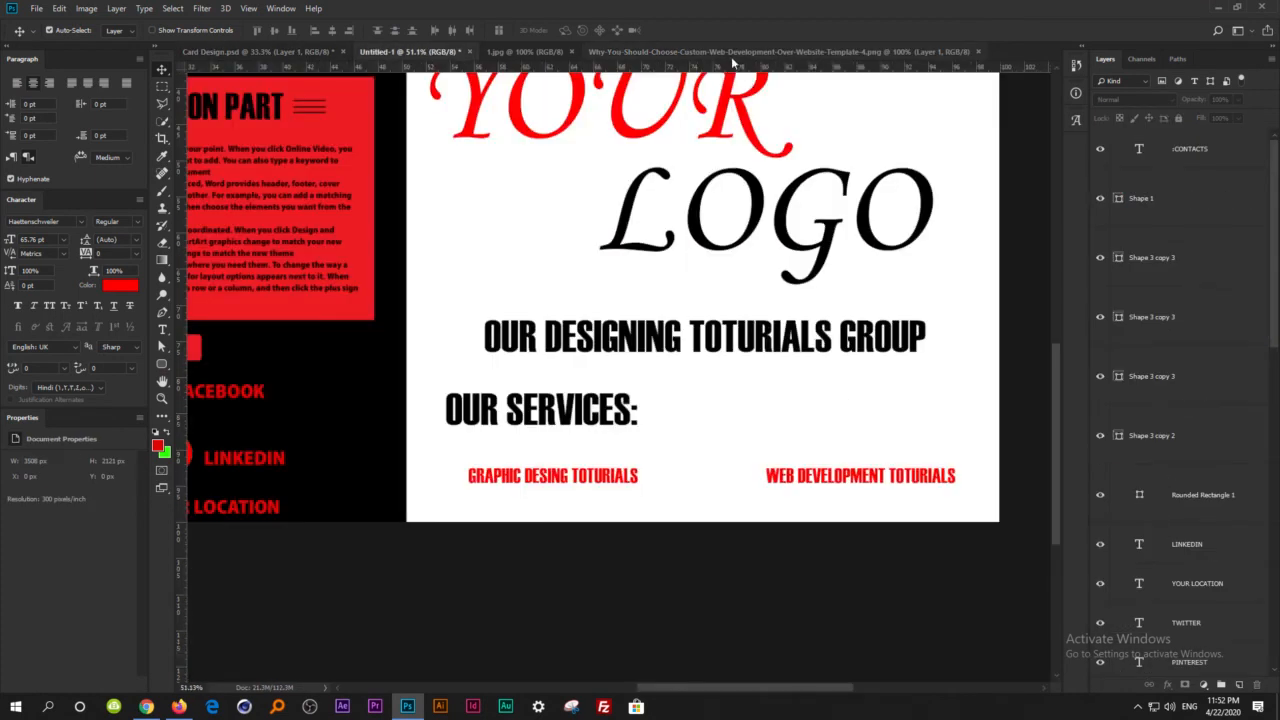
Select the seated person with the blue laptop in the PNG document using the Quick Selection tool, leaving out the background.
click(728, 51)
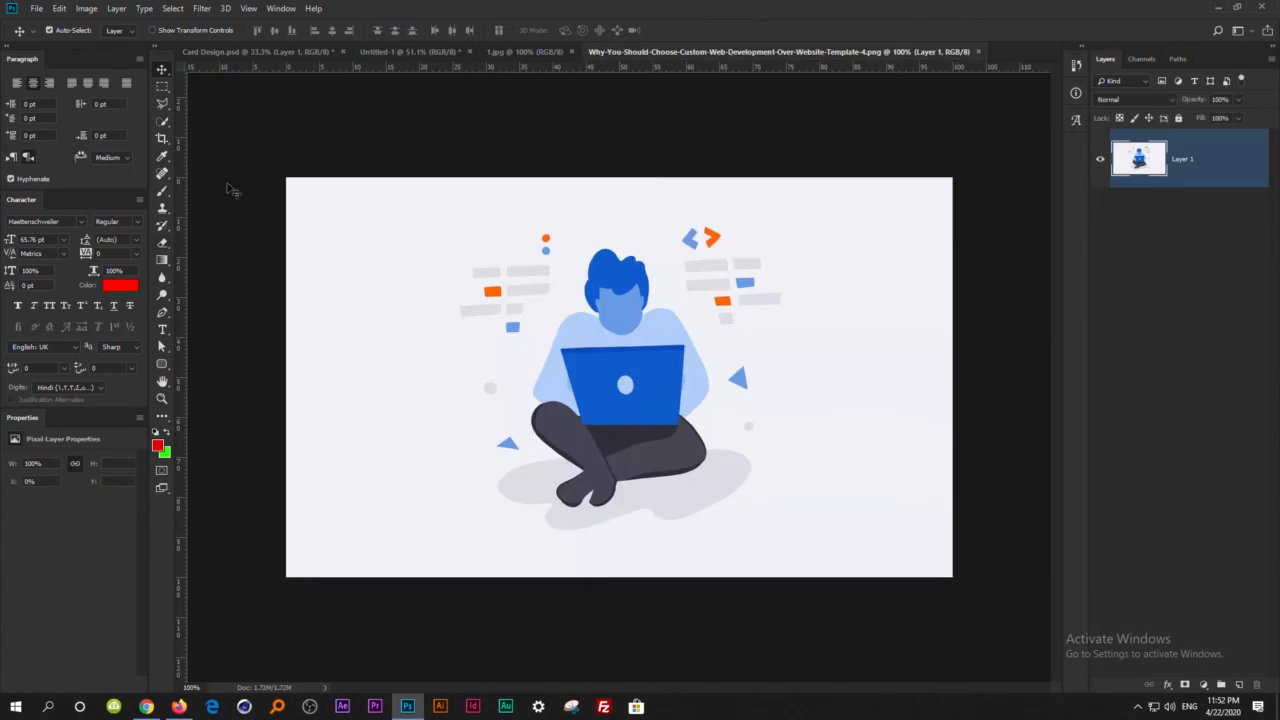
click(164, 122)
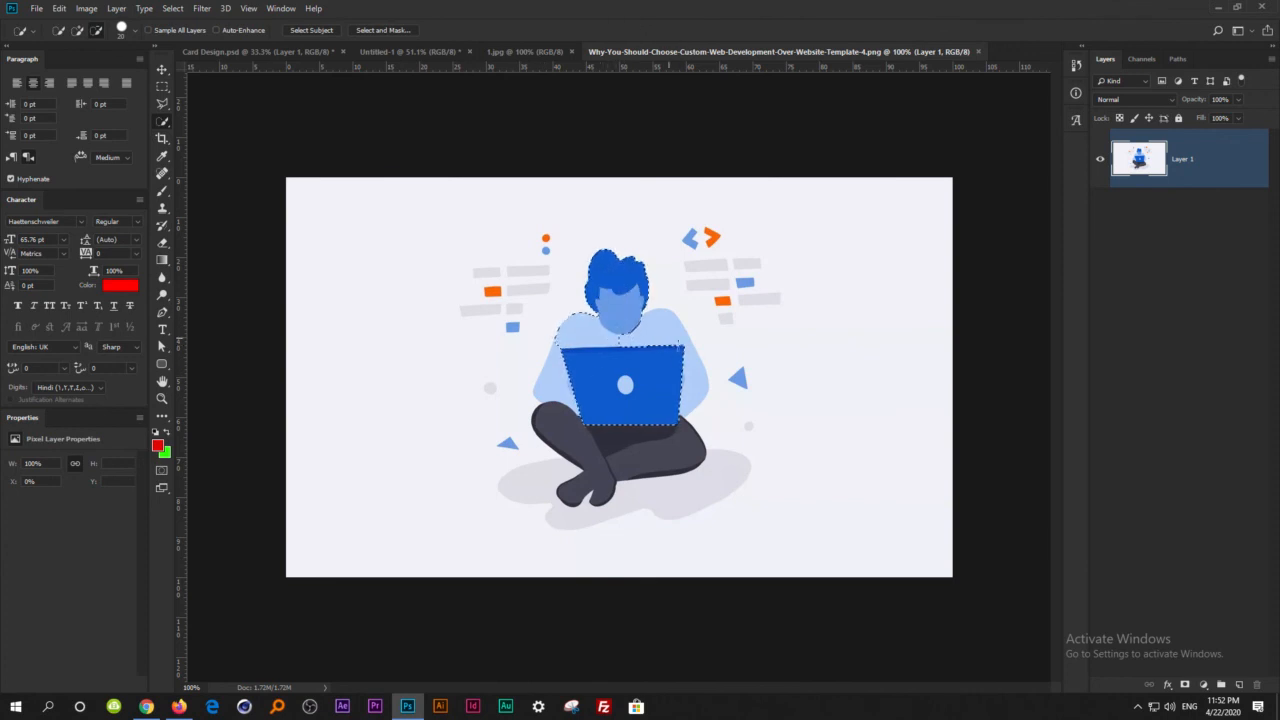
click(80, 33)
drag(631, 330, 671, 350)
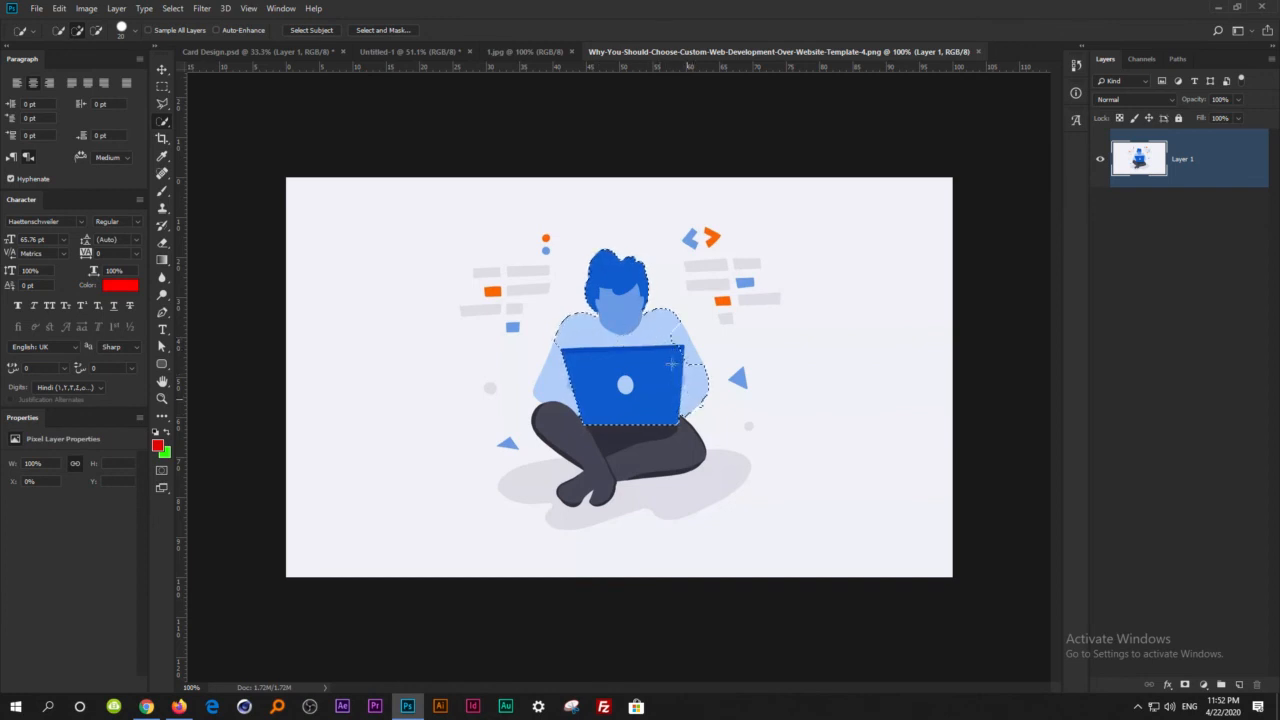
drag(681, 412, 678, 449)
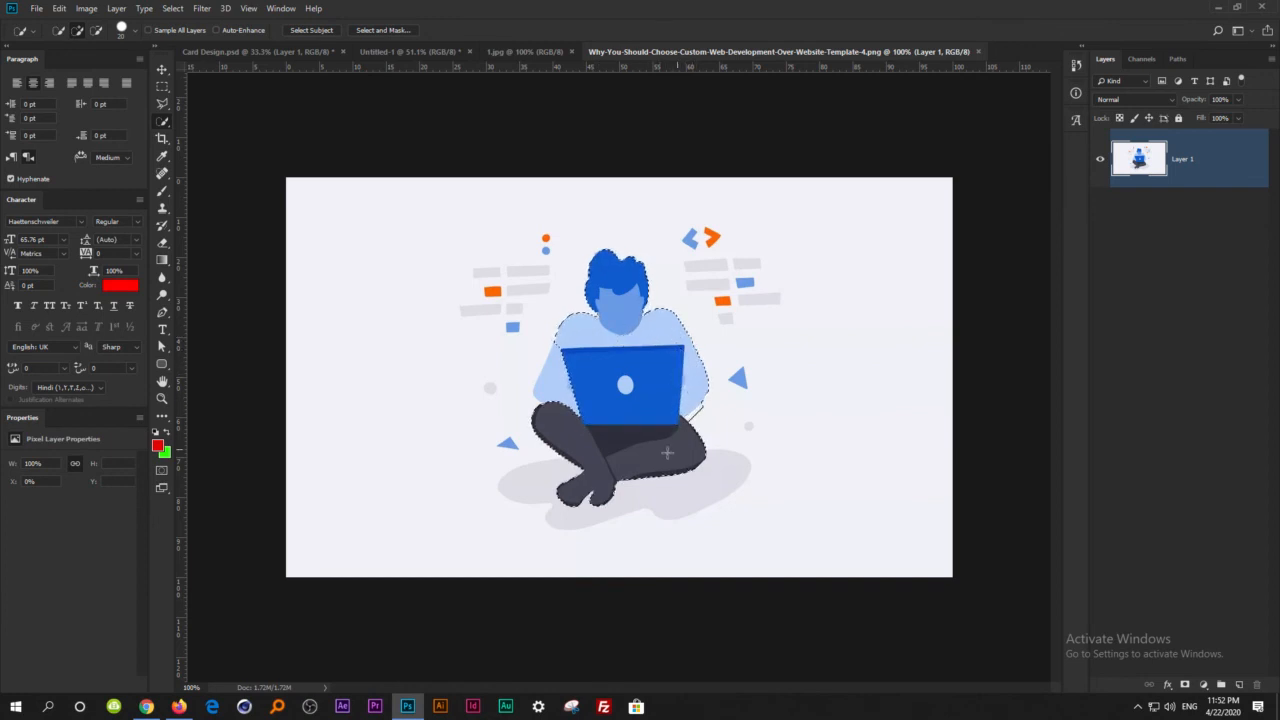
click(561, 397)
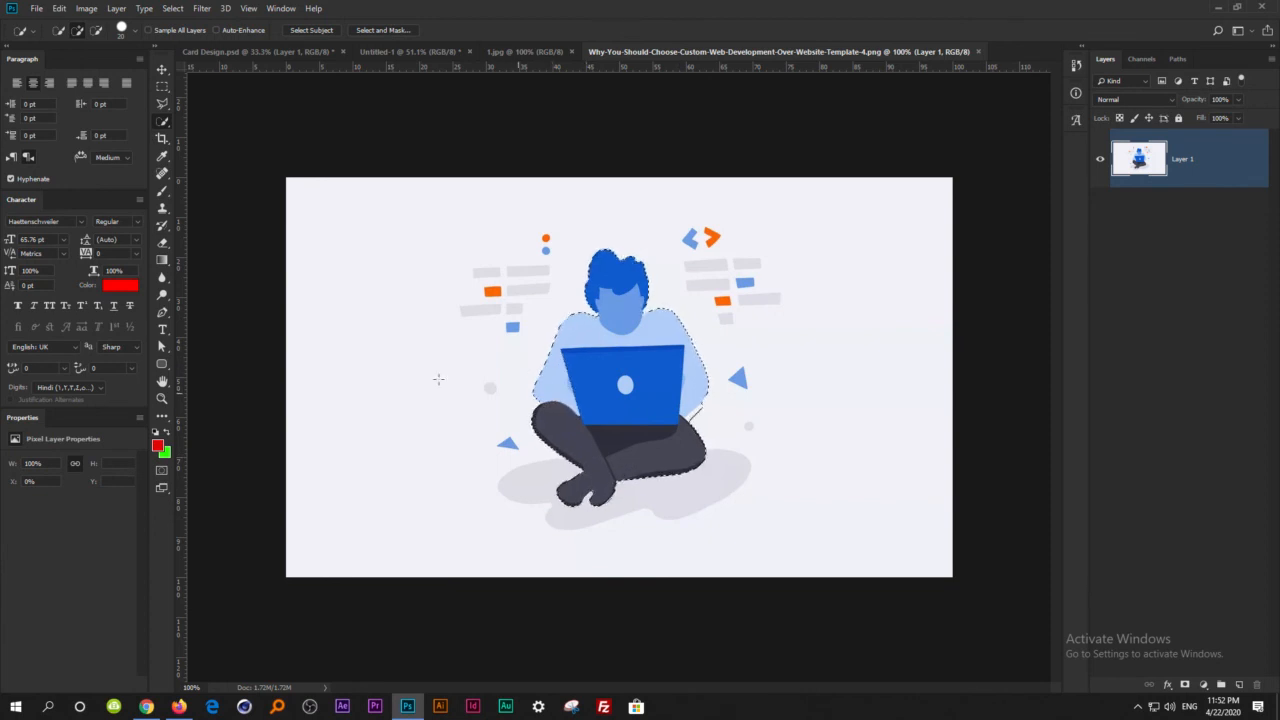
Copy the selected person into Untitled-1 and scale it down to a small icon just before the WEB DEVELOPMENT TOTURIALS text.
click(161, 69)
drag(568, 415, 724, 490)
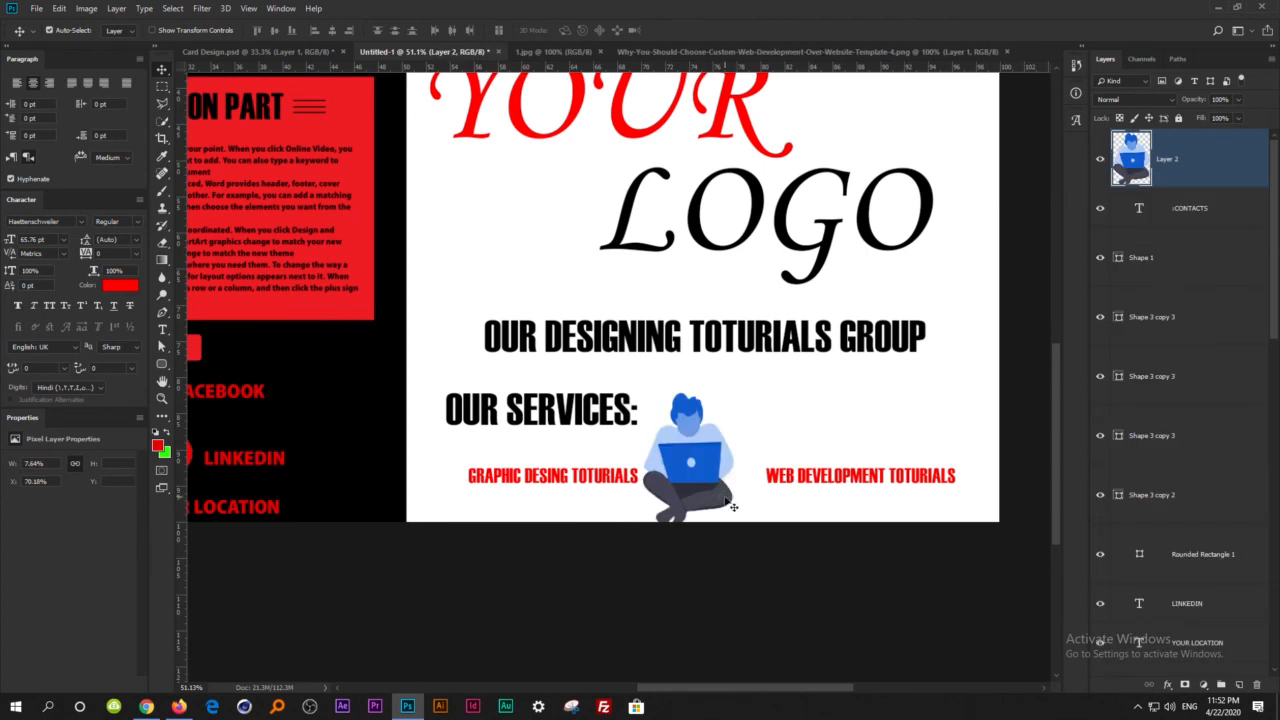
key(ctrl+r)
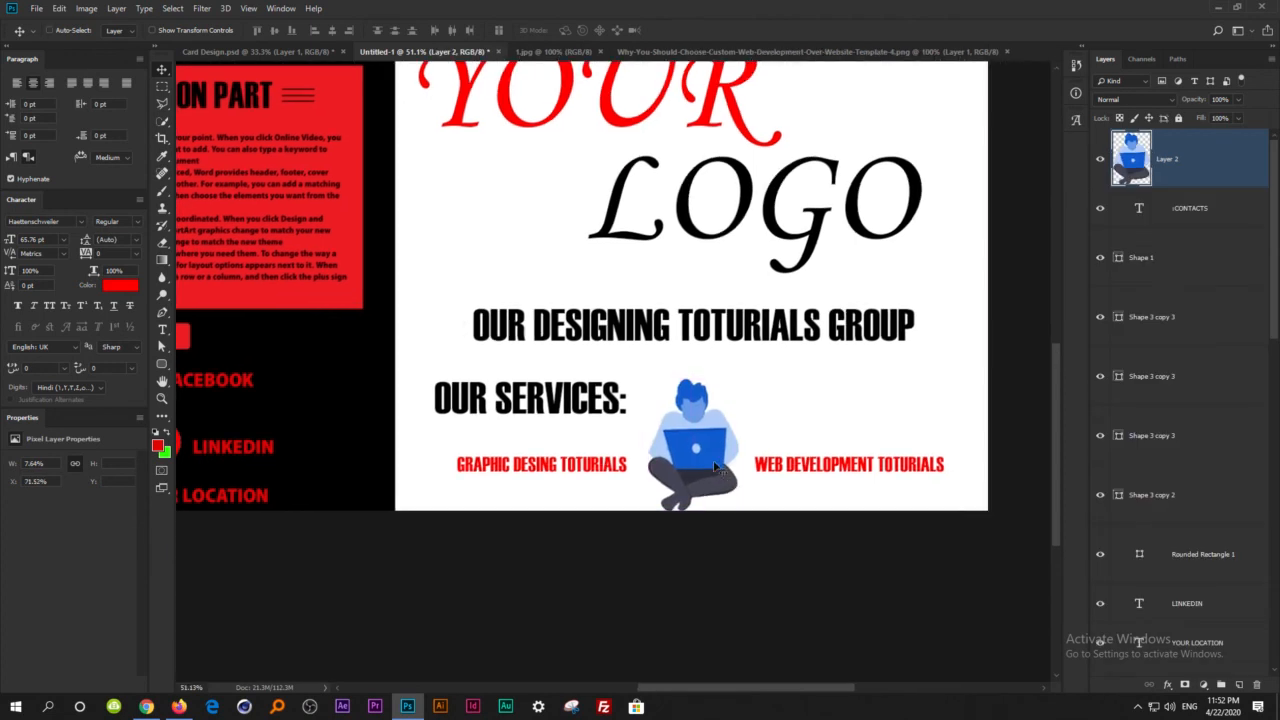
key(ctrl+t)
drag(650, 374, 746, 496)
key(Return)
key(ctrl+t)
key(Return)
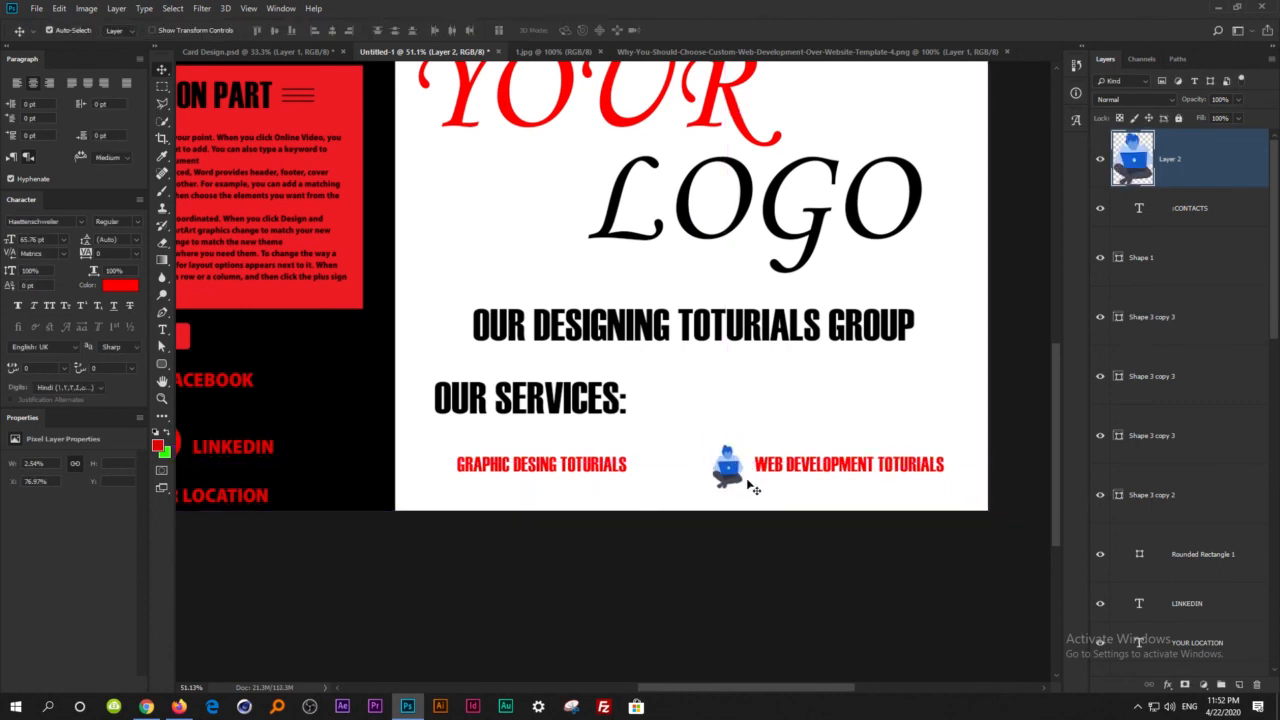
click(740, 513)
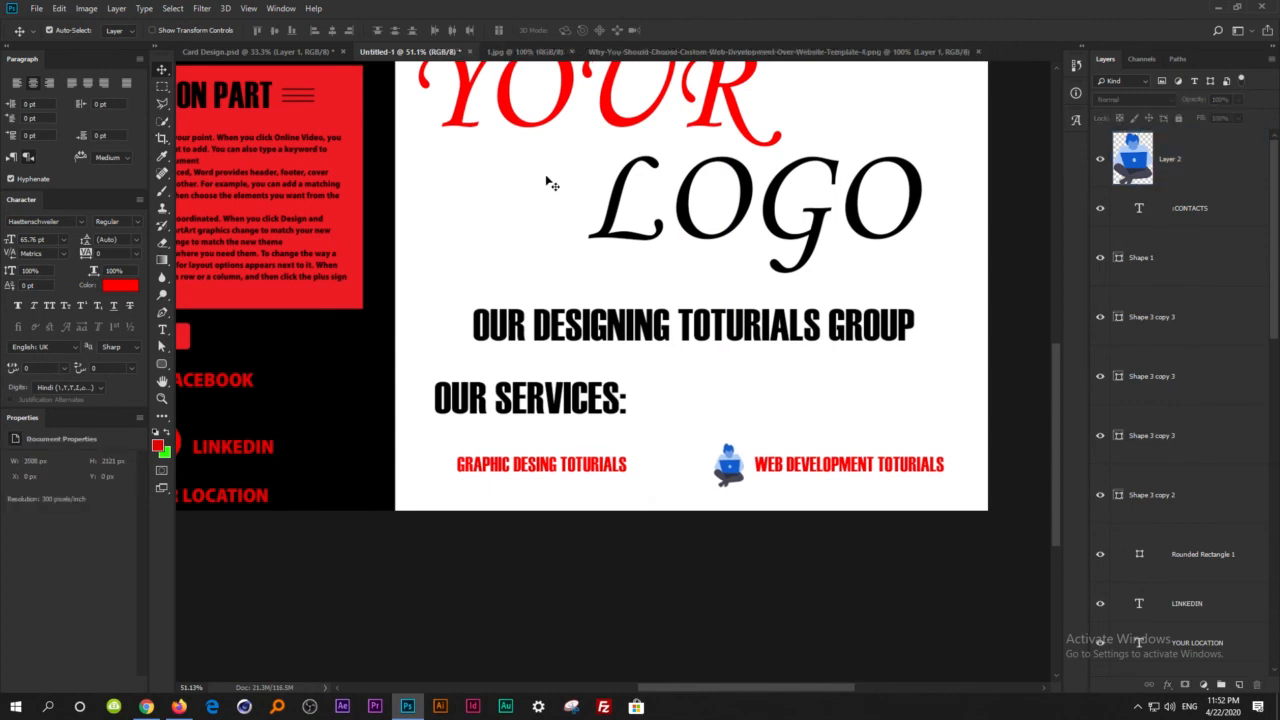
Select the colourful face parts in 1.jpg with the Quick Selection tool, excluding the pencils and holder.
click(535, 53)
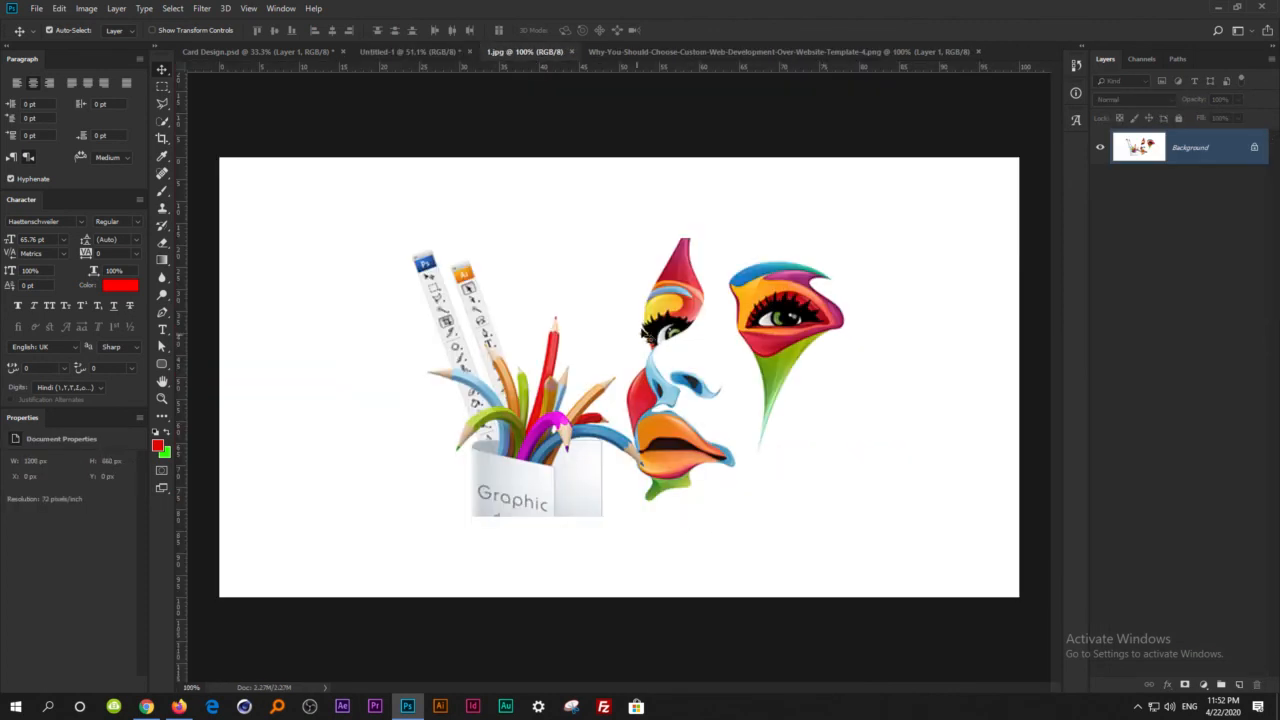
click(162, 122)
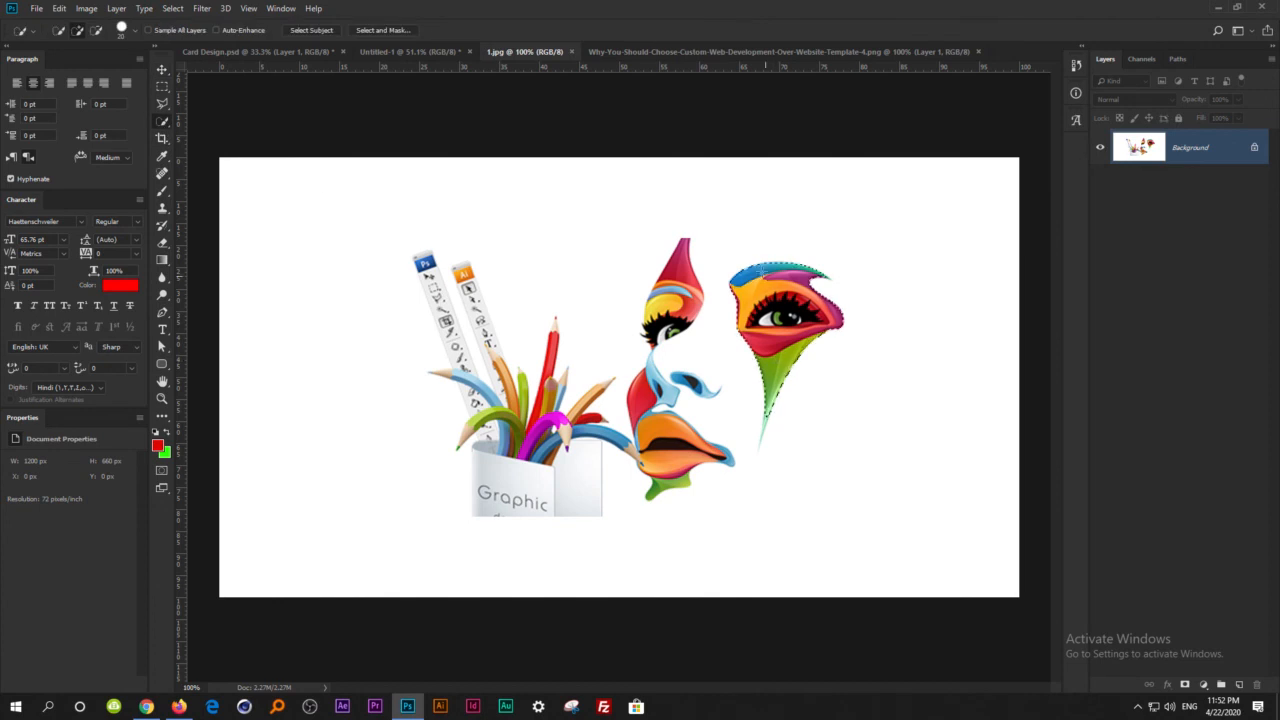
drag(773, 392, 760, 446)
click(671, 257)
mouse_move(673, 319)
mouse_down()
mouse_move(642, 409)
mouse_move(648, 463)
mouse_up()
click(650, 488)
Copy the selected face into Untitled-1 and scale it down to a small icon just before the GRAPHIC DESING TOTURIALS text.
key(v)
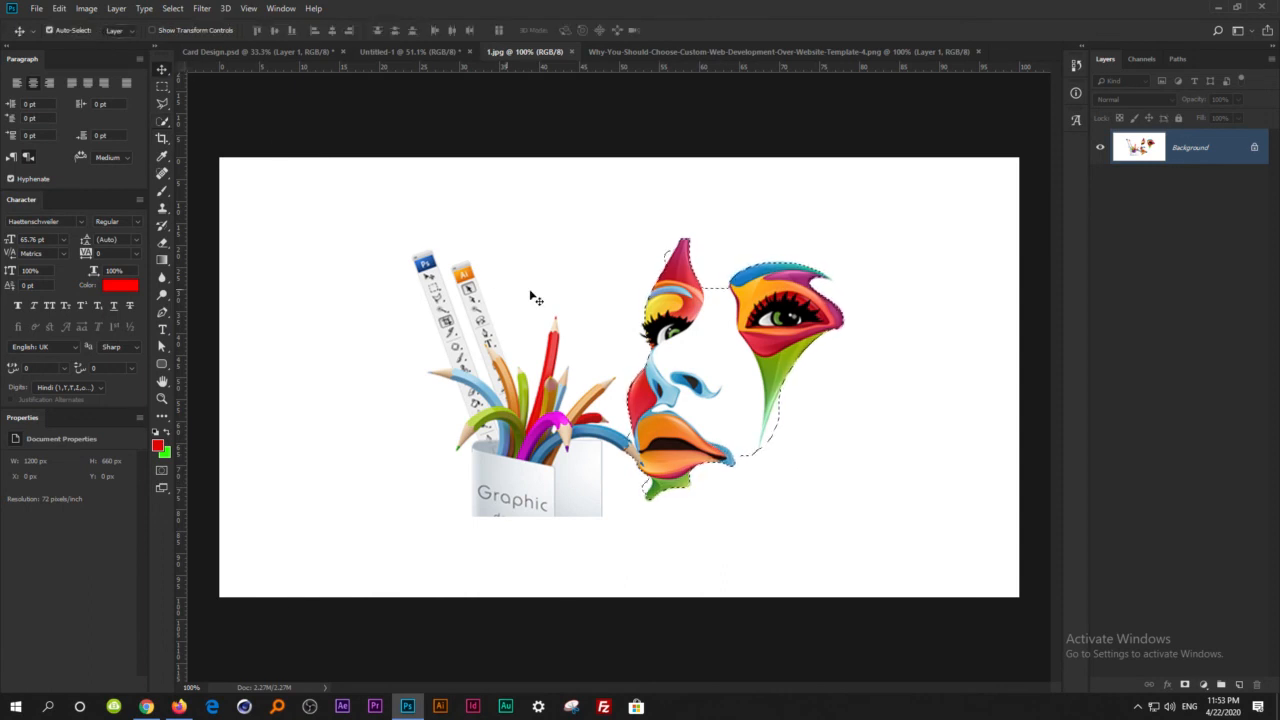
drag(452, 288, 665, 401)
key(ctrl+t)
drag(729, 356, 440, 452)
key(Return)
Erase the leftover pencil pixels beside the lips of the face icon with a small Eraser brush.
scroll(447, 456, up, 5)
scroll(430, 476, up, 6)
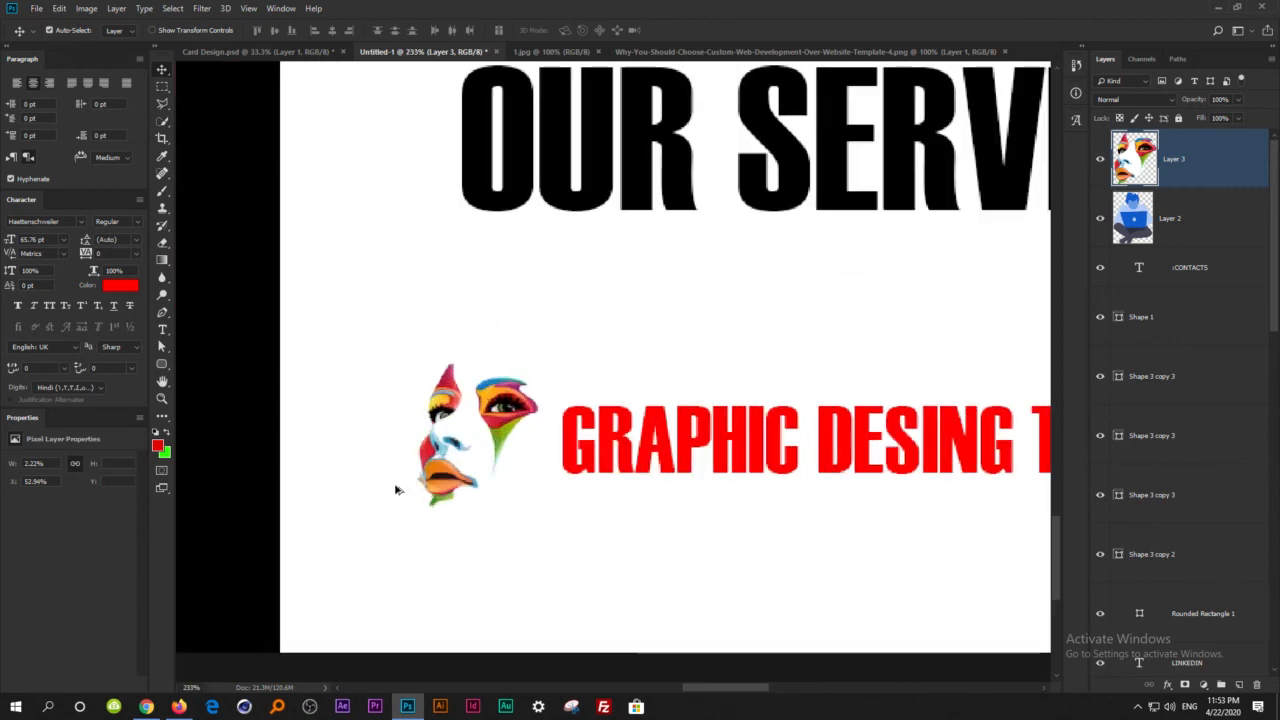
scroll(425, 481, up, 2)
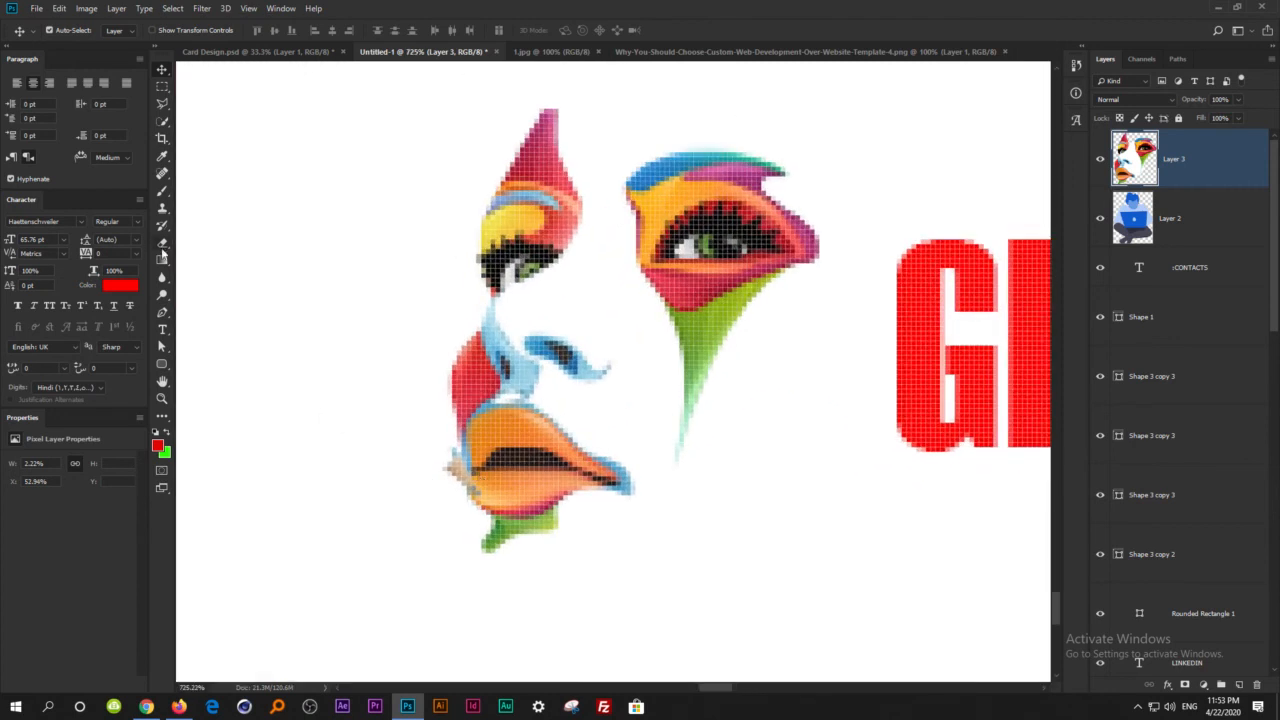
click(163, 245)
key(v)
key(bracketleft)
key(bracketleft)
key(e)
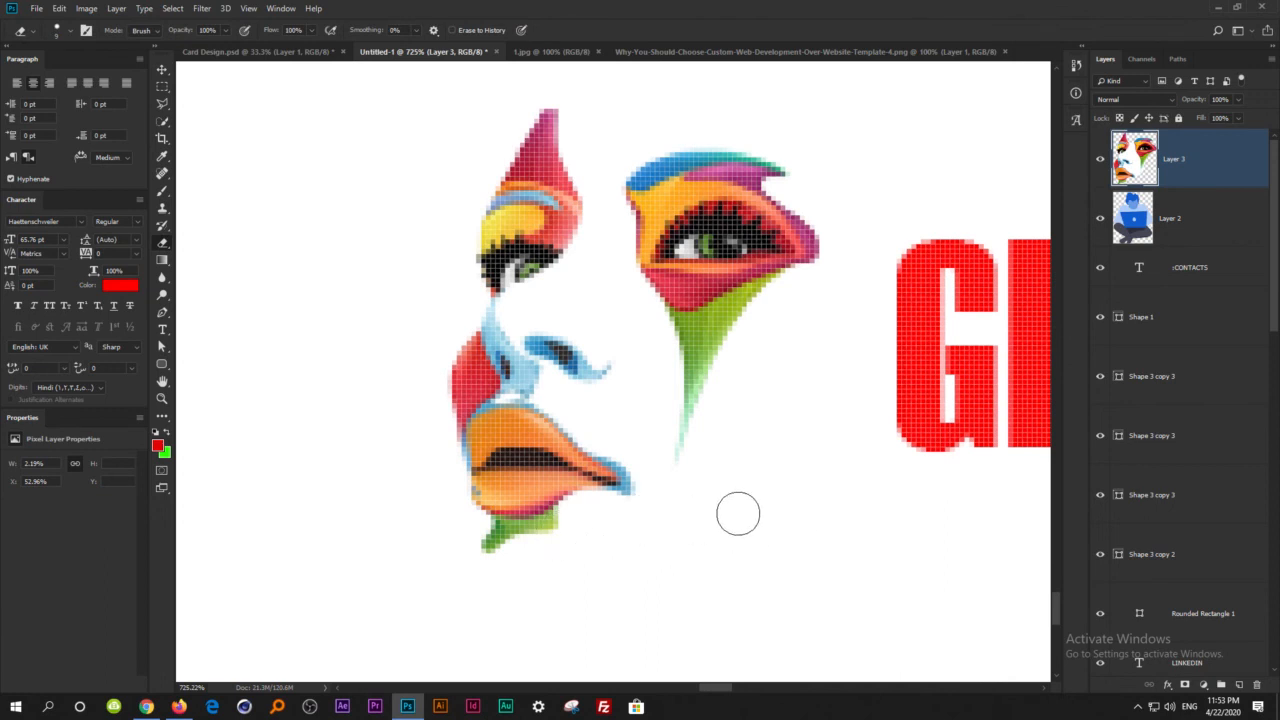
Review the whole card and minimize the Photoshop window to show the desktop.
scroll(616, 460, down, 9)
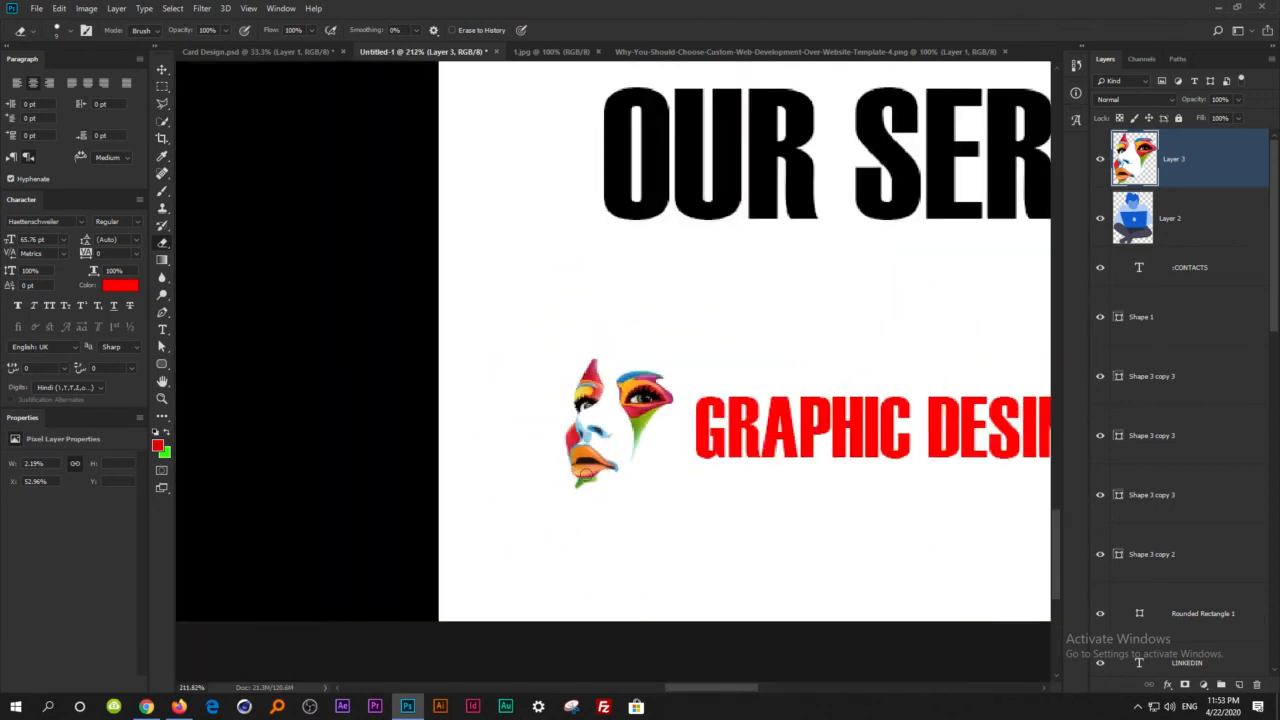
scroll(528, 494, up, 5)
scroll(538, 505, down, 10)
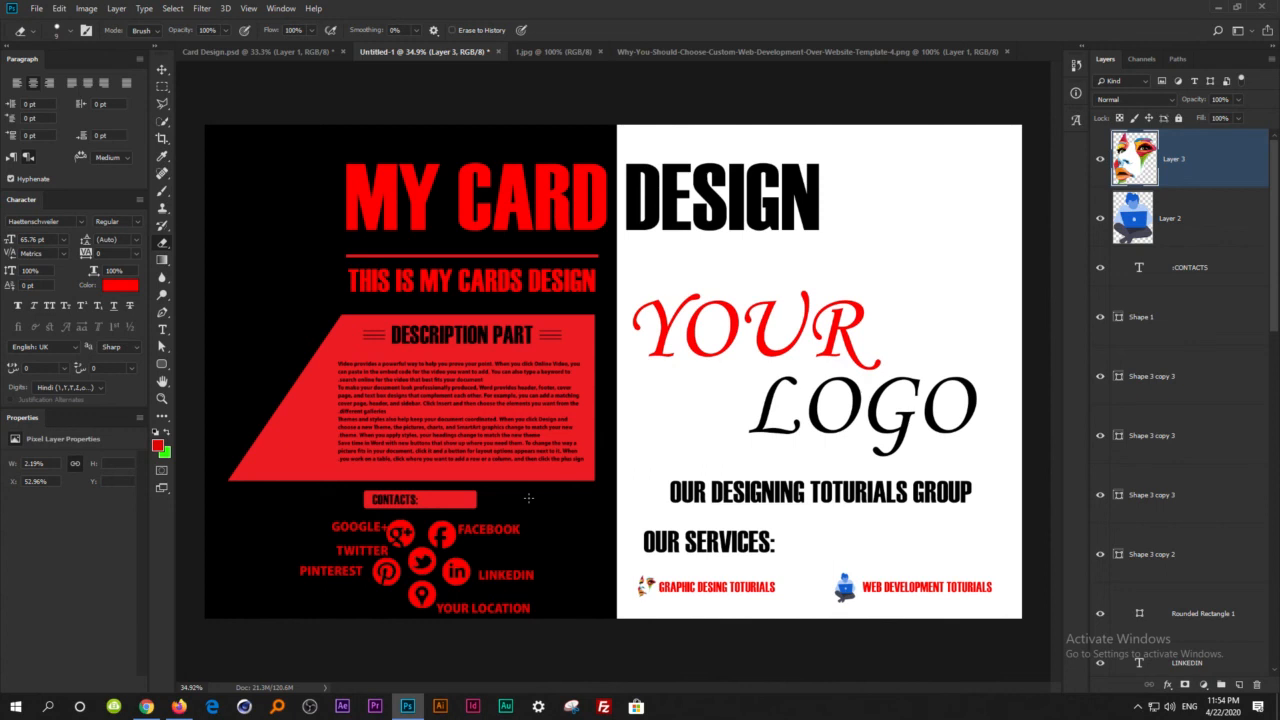
click(1218, 6)
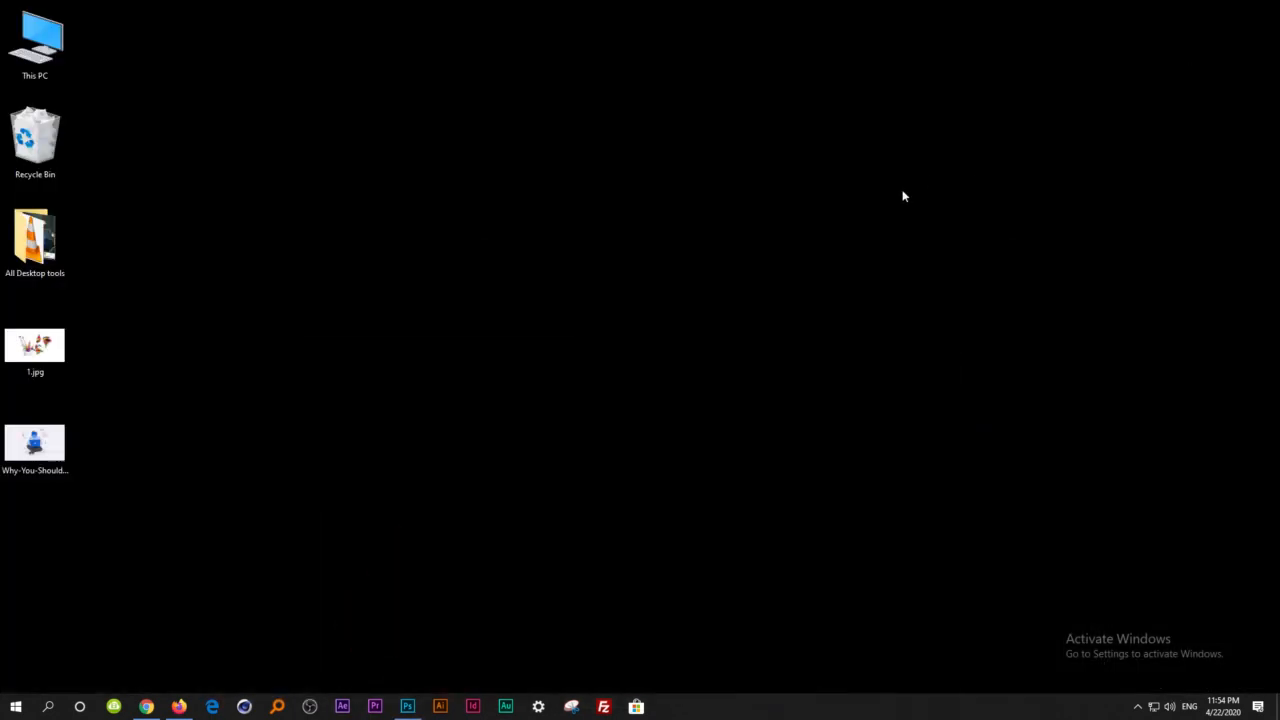